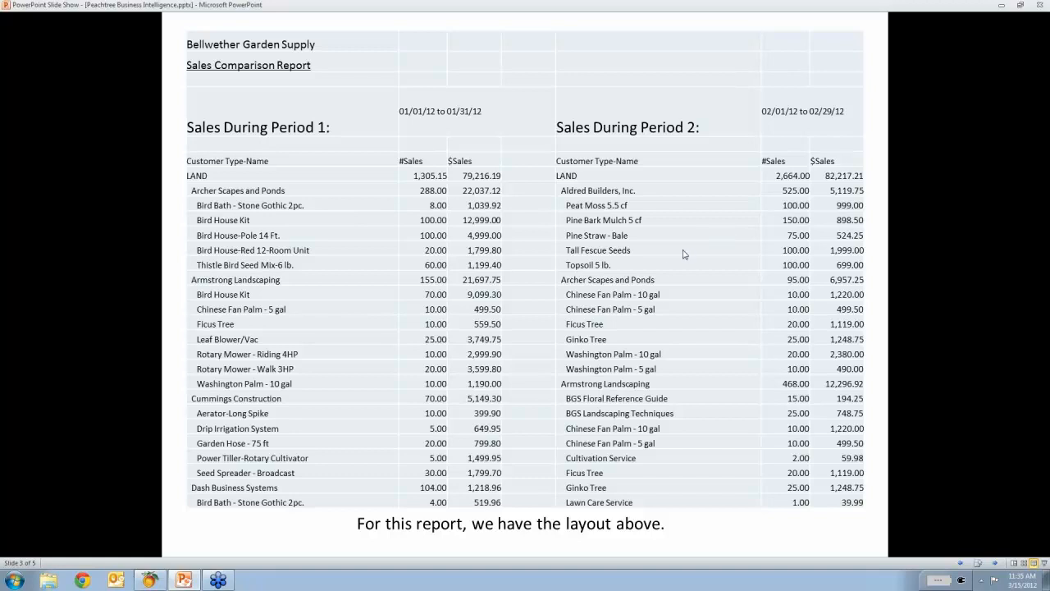
Switch to Peachtree Accounting and open the Business Intelligence Report Manager.
{"action": "left_click", "coordinate": [150, 581]}
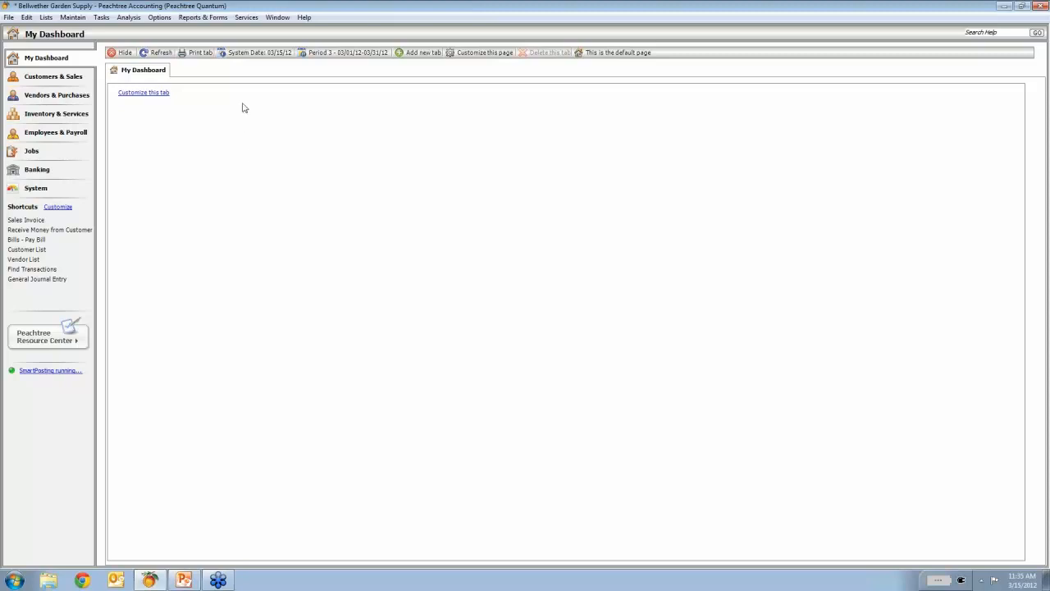
{"action": "left_click", "coordinate": [207, 17]}
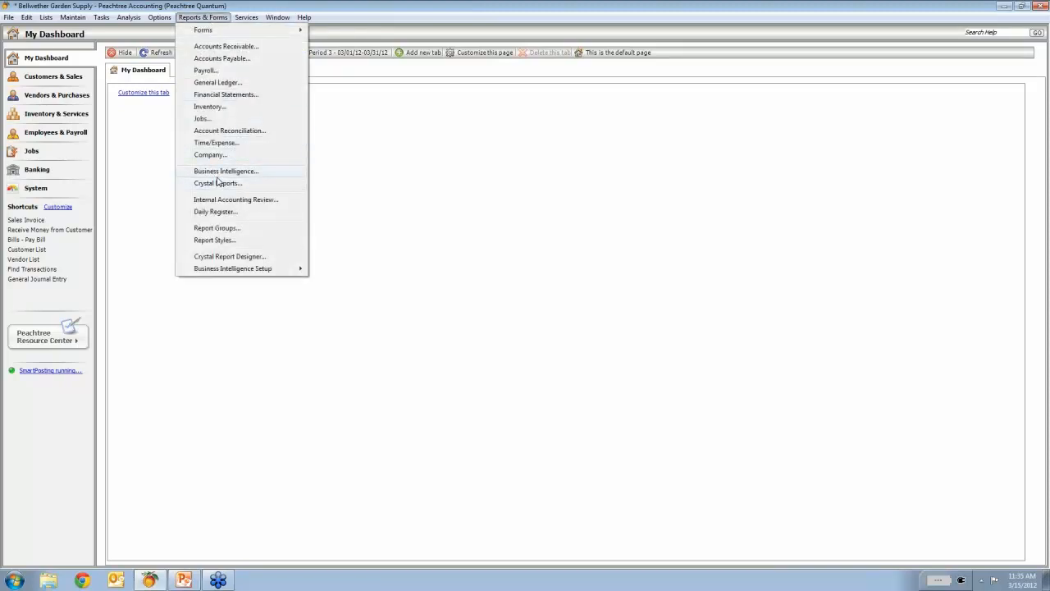
{"action": "mouse_move", "coordinate": [225, 276]}
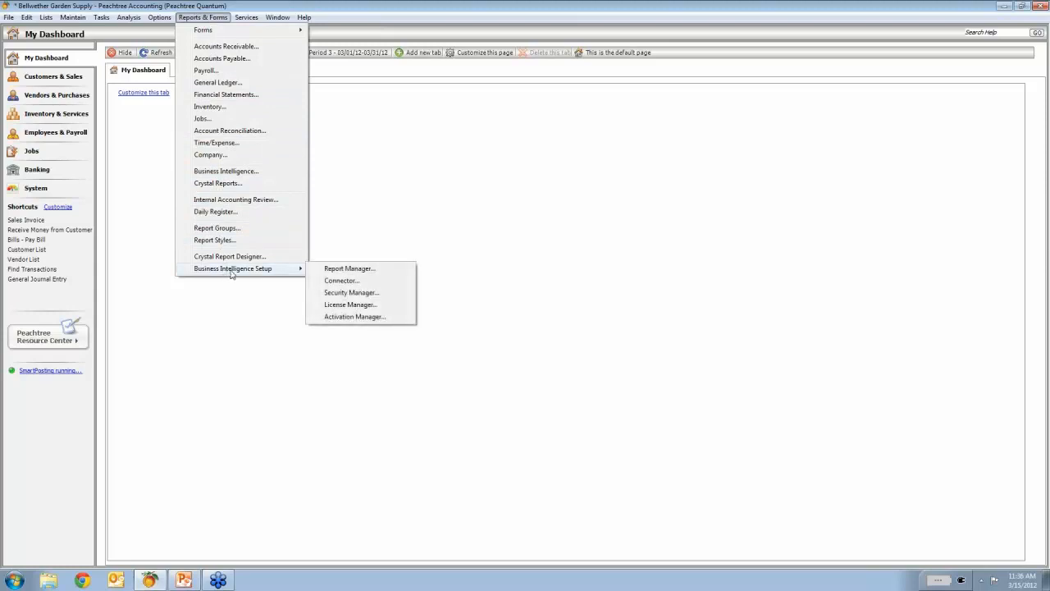
{"action": "left_click", "coordinate": [344, 270]}
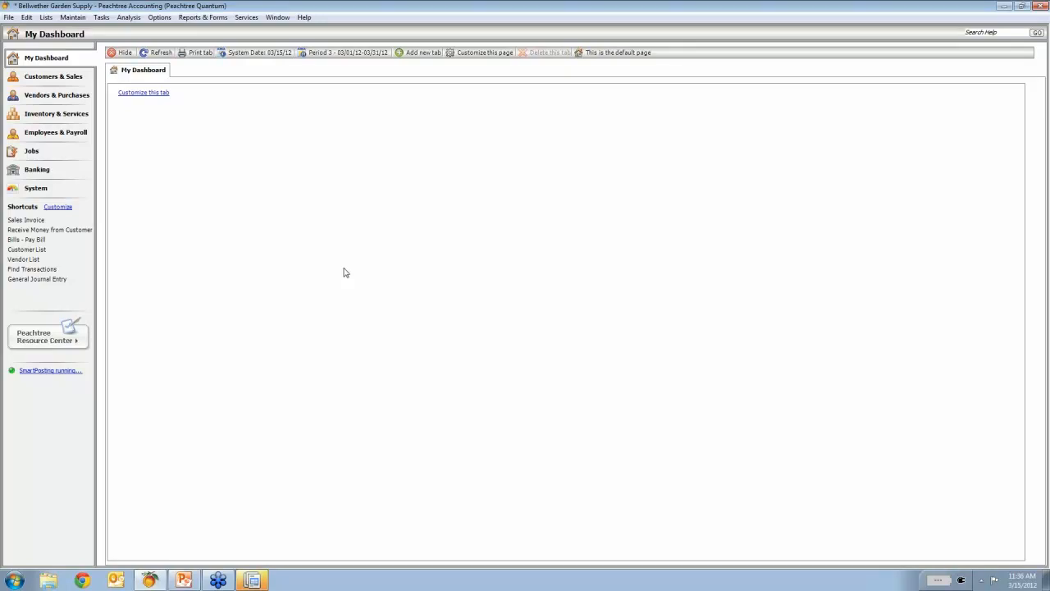
{"action": "left_click", "coordinate": [253, 581]}
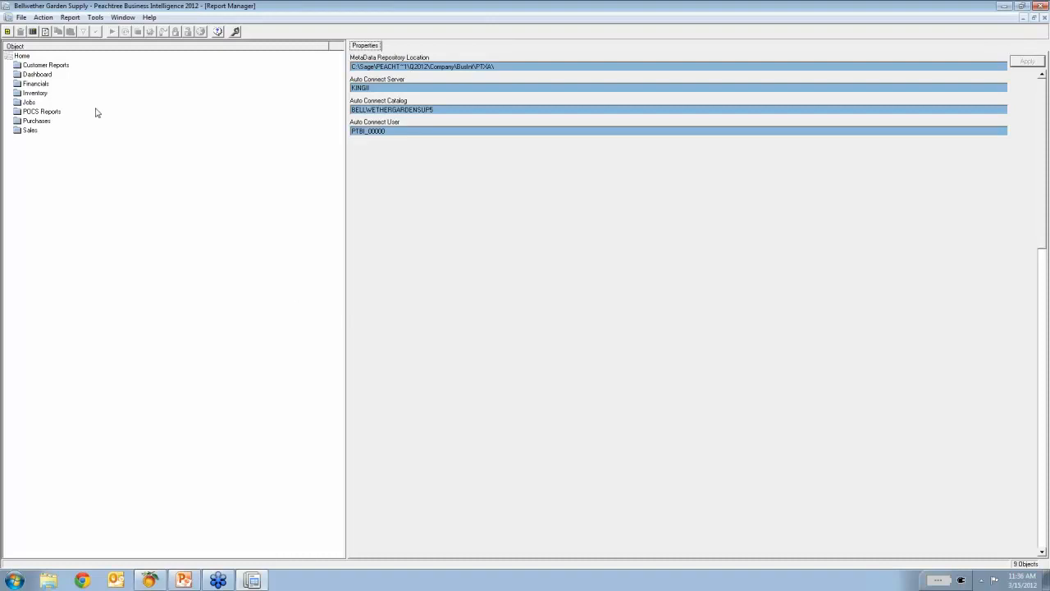
Add a folder named Sales Comparison under Home.
{"action": "right_click", "coordinate": [21, 58]}
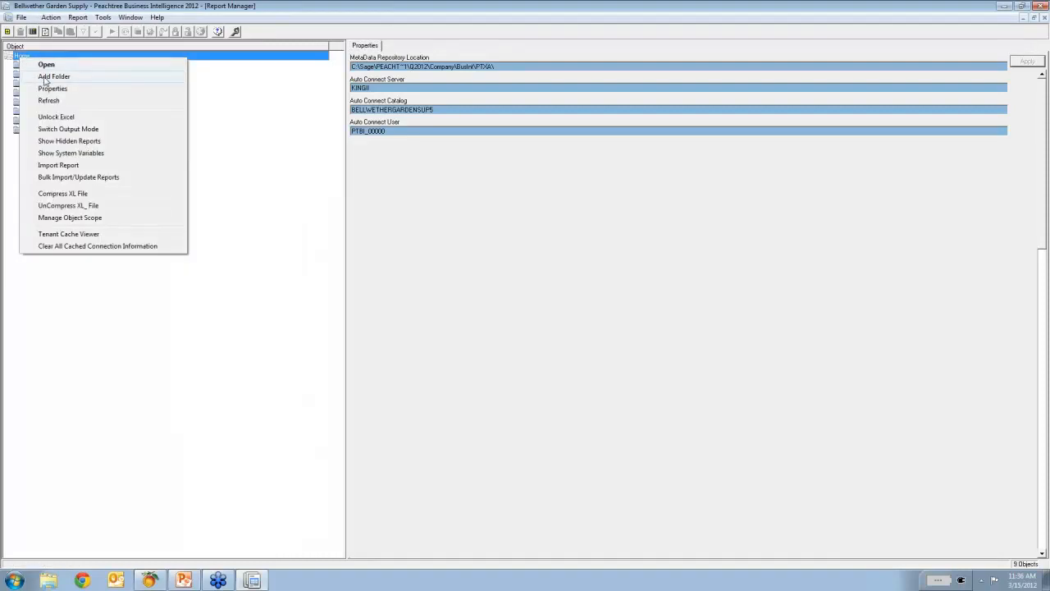
{"action": "left_click", "coordinate": [45, 76]}
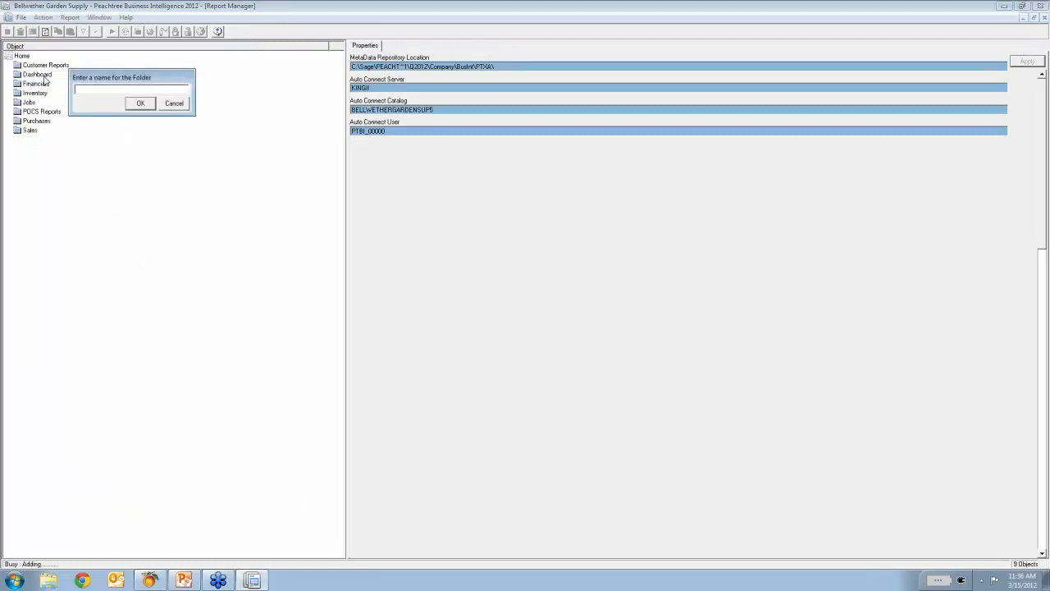
{"action": "type", "text": "Sales Comparison"}
{"action": "left_click", "coordinate": [138, 105]}
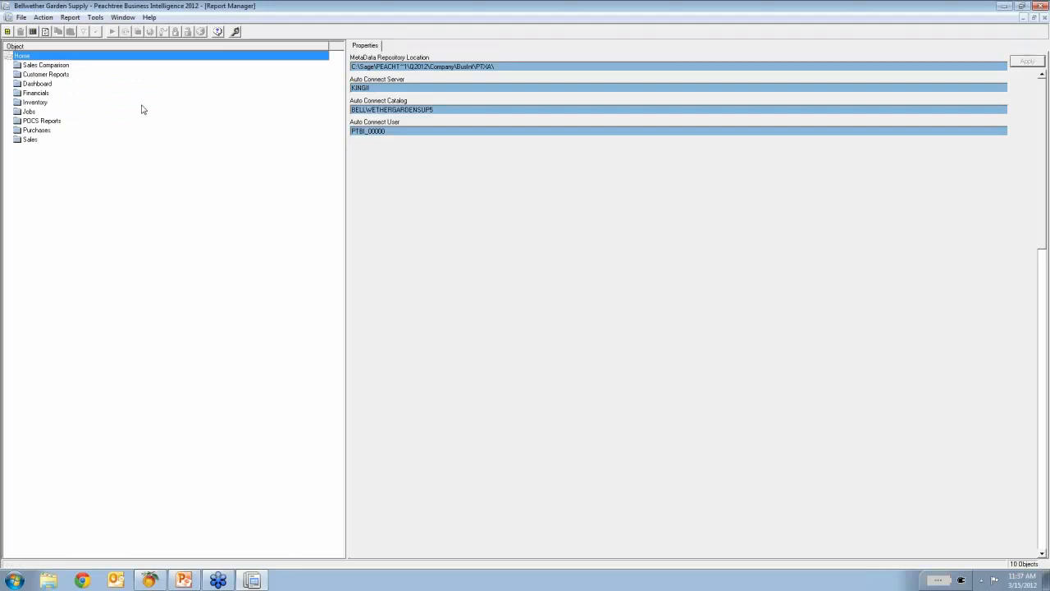
Start a new standard report in the Sales Comparison folder and name it Sales Period 1.
{"action": "right_click", "coordinate": [53, 68]}
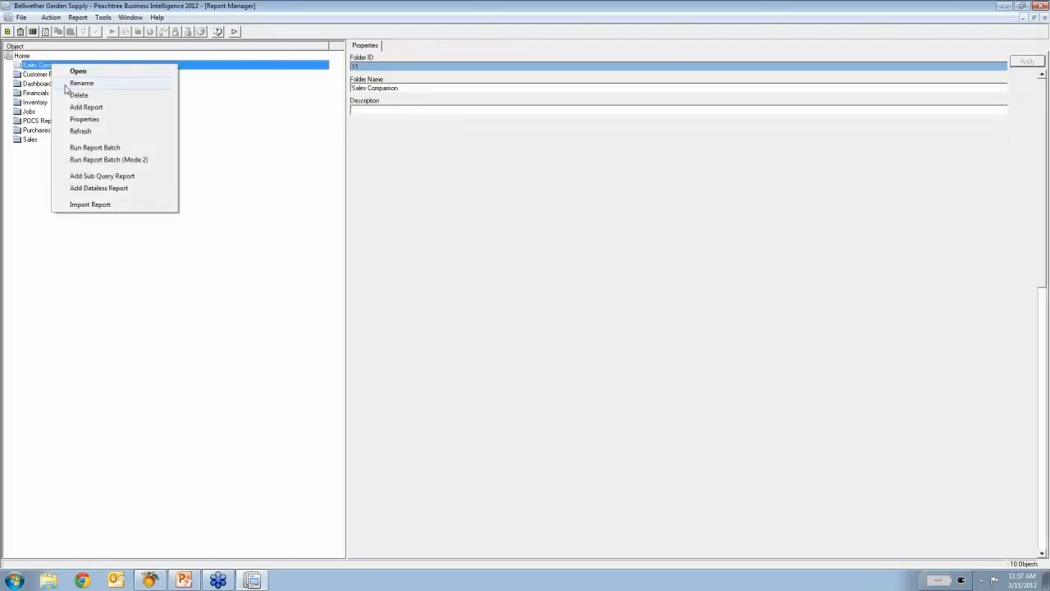
{"action": "left_click", "coordinate": [83, 108]}
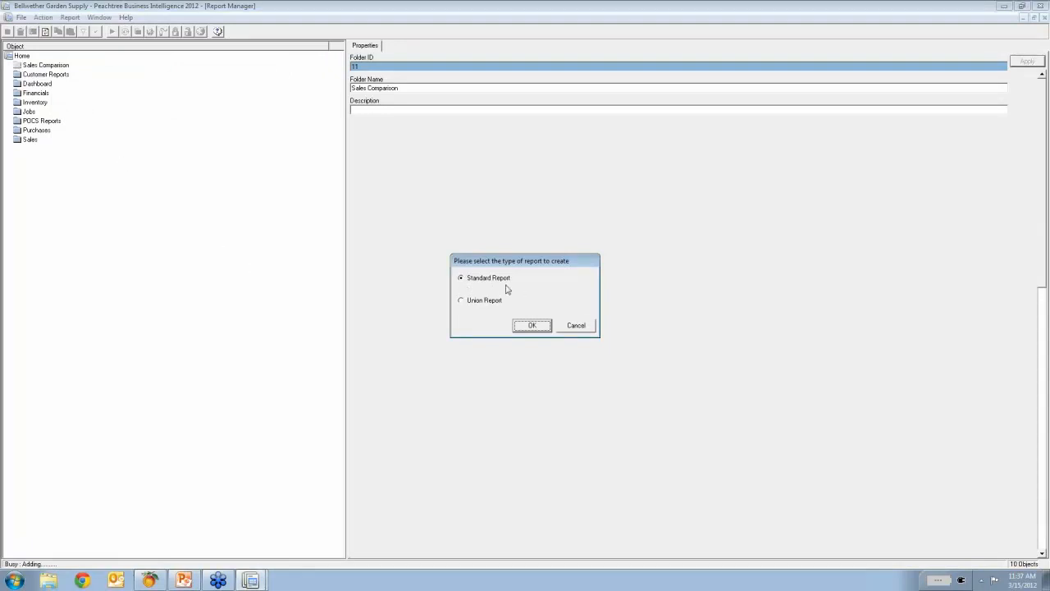
{"action": "left_click", "coordinate": [529, 327]}
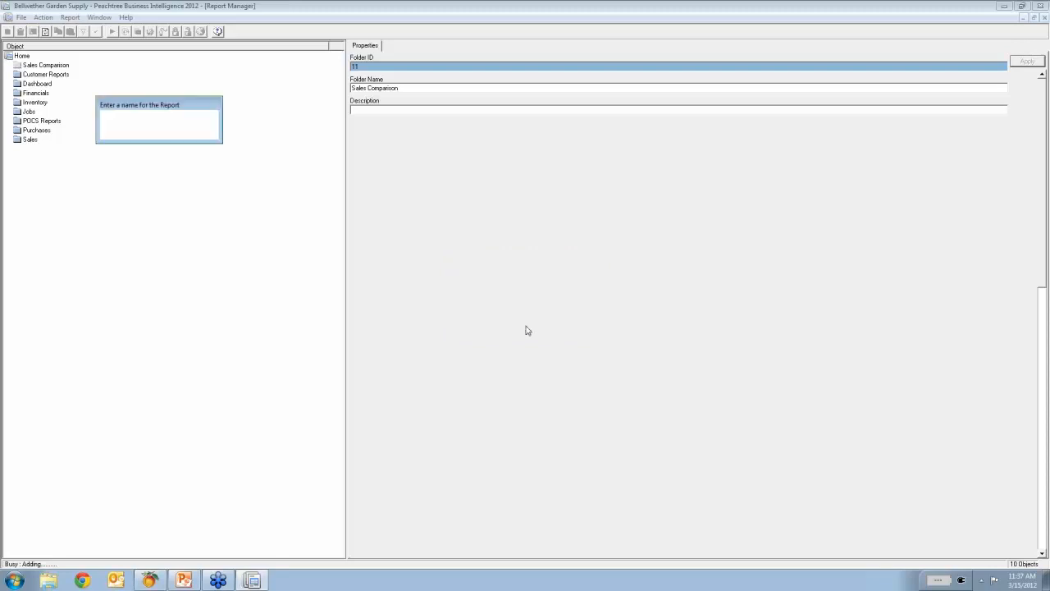
{"action": "type", "text": "Sales"}
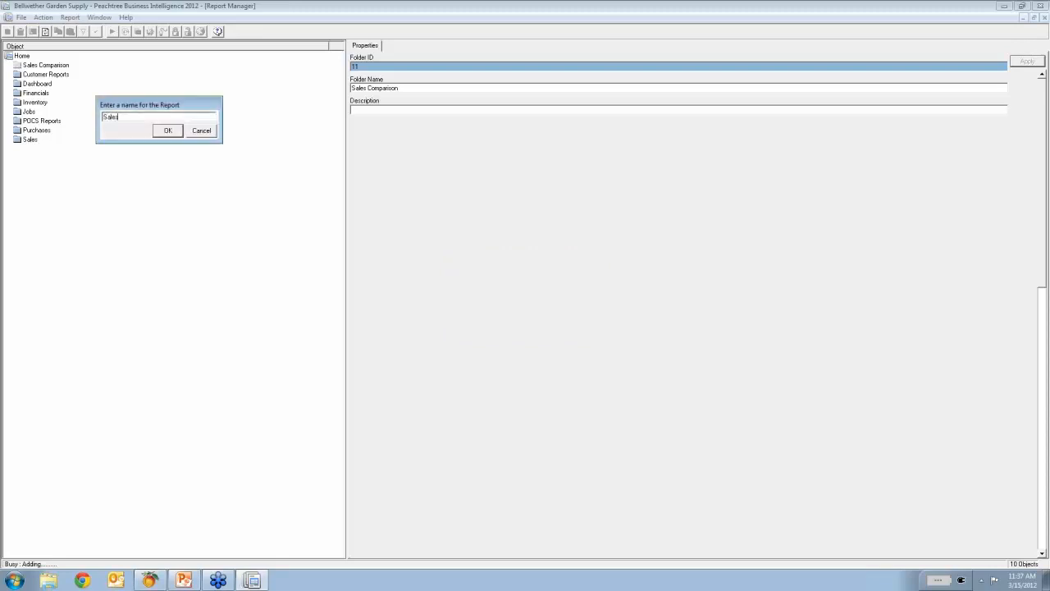
{"action": "type", "text": " Period 1"}
{"action": "key", "text": "Return"}
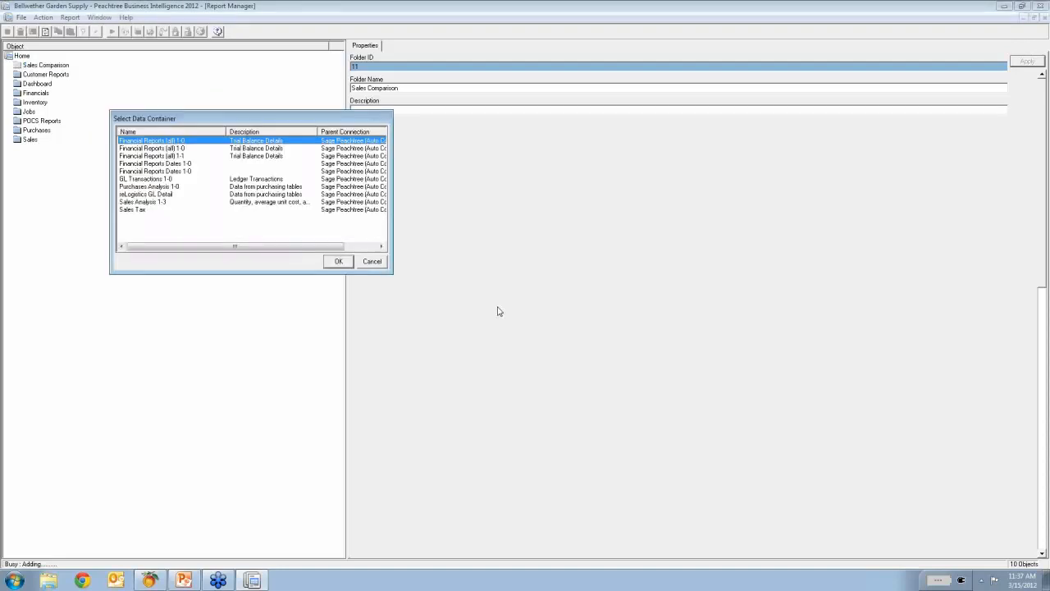
Choose Sales Analysis 1-3 as the report's data container.
{"action": "left_click_drag", "start_coordinate": [392, 215], "coordinate": [474, 221]}
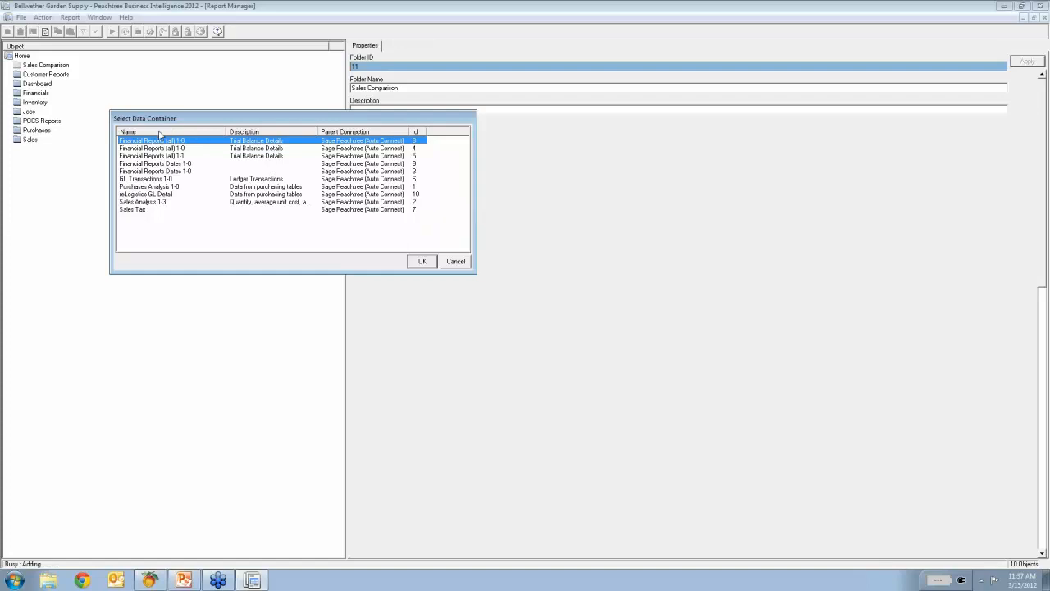
{"action": "left_click", "coordinate": [255, 132]}
{"action": "left_click", "coordinate": [183, 132]}
{"action": "left_click", "coordinate": [145, 202]}
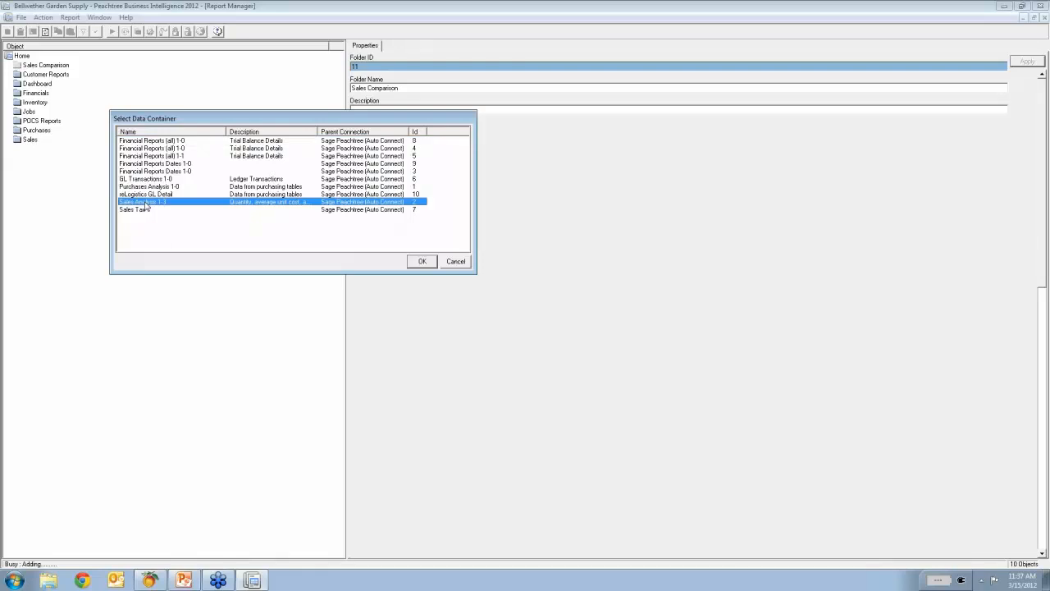
{"action": "left_click", "coordinate": [419, 264]}
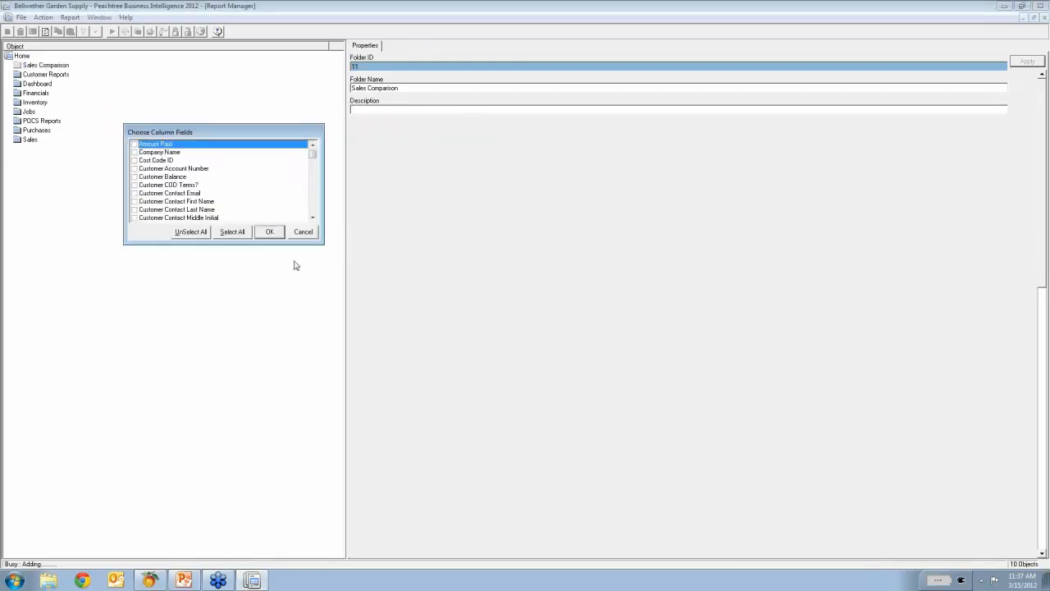
Include Company Name, Customer Name, Customer Type, Date and Item Description as the report's column fields.
{"action": "left_click_drag", "start_coordinate": [213, 244], "coordinate": [198, 543]}
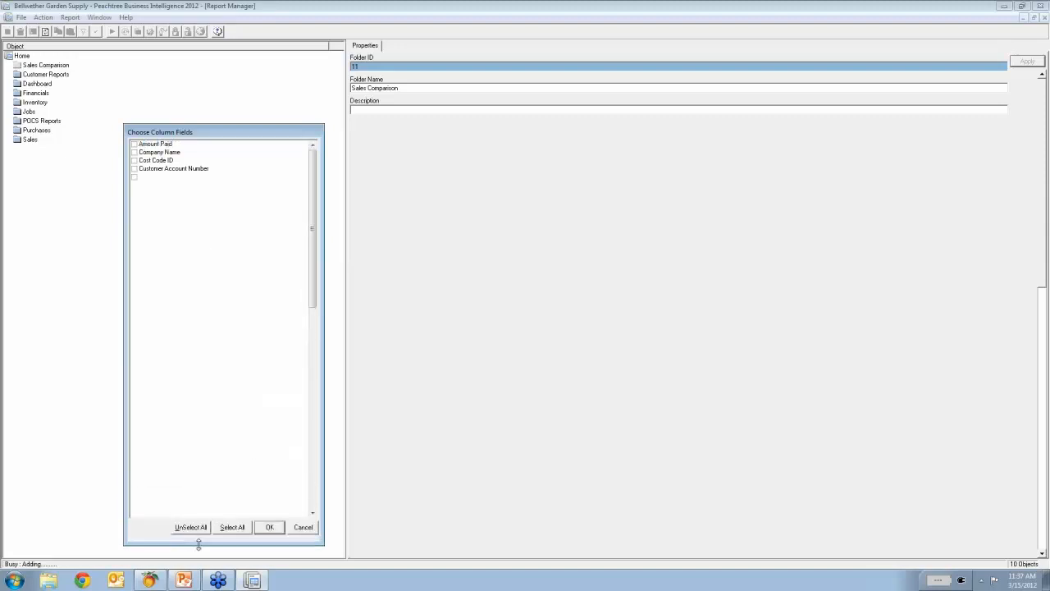
{"action": "left_click_drag", "start_coordinate": [205, 134], "coordinate": [148, 17]}
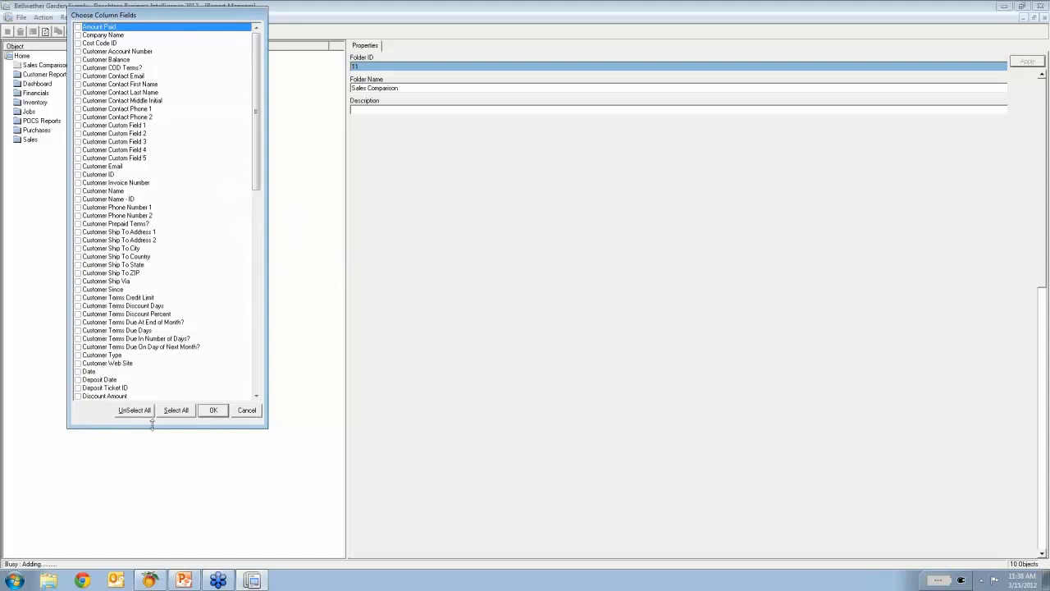
{"action": "left_click_drag", "start_coordinate": [154, 427], "coordinate": [157, 543]}
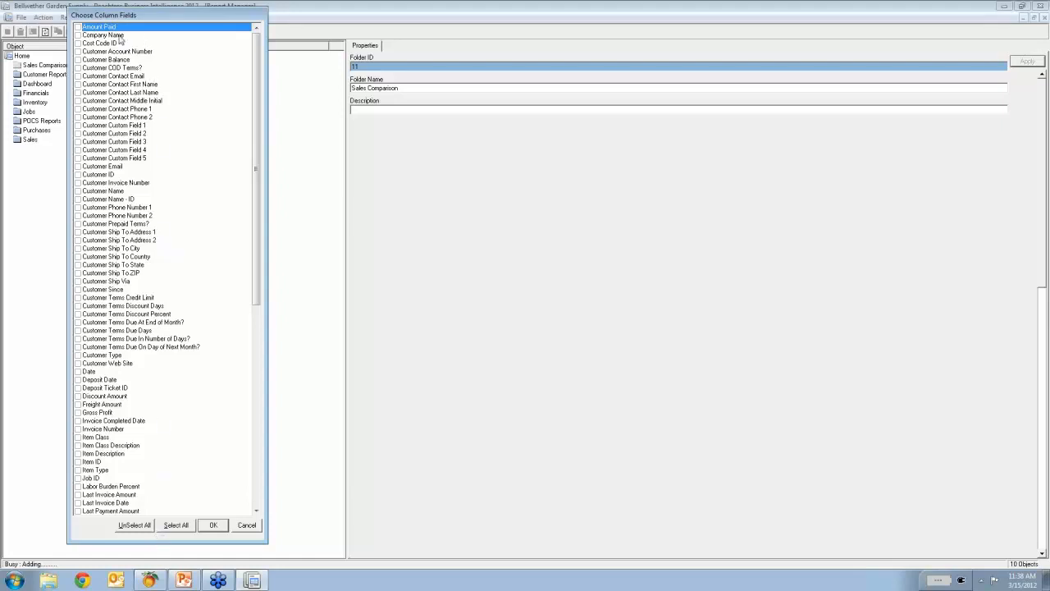
{"action": "left_click", "coordinate": [77, 36]}
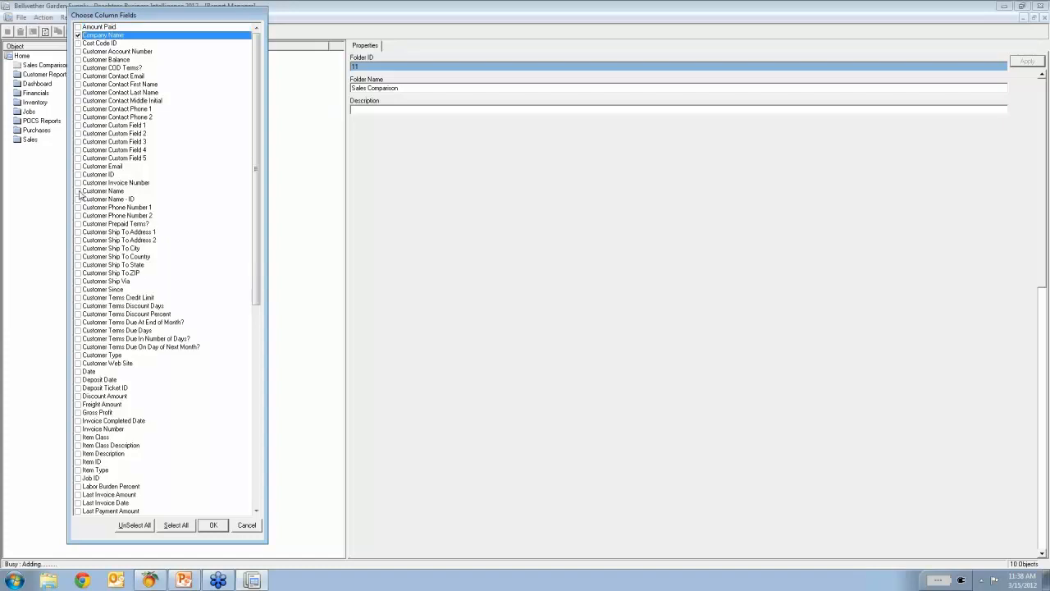
{"action": "left_click", "coordinate": [78, 191]}
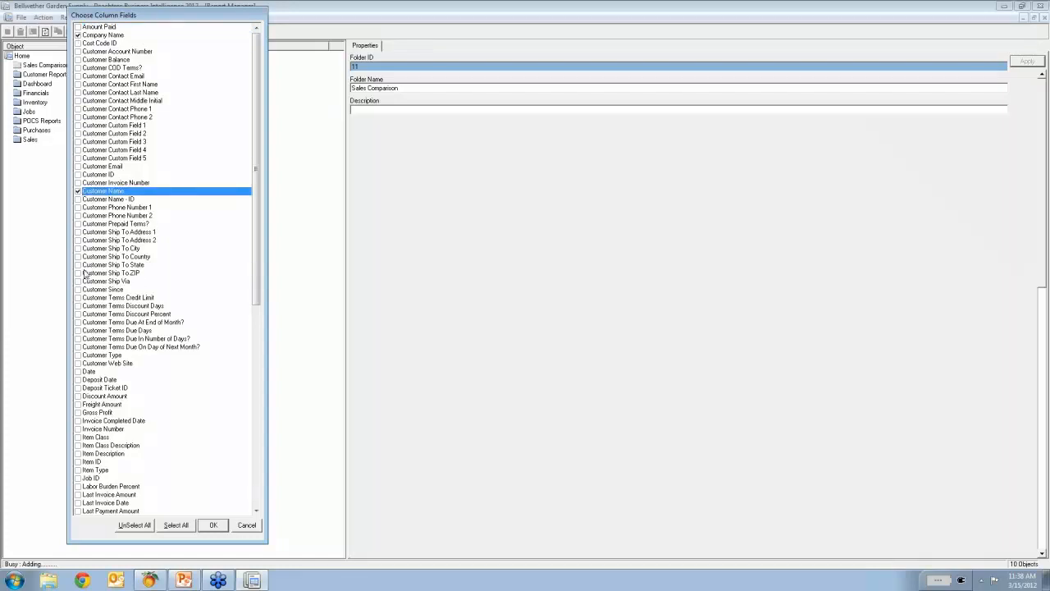
{"action": "left_click", "coordinate": [78, 355]}
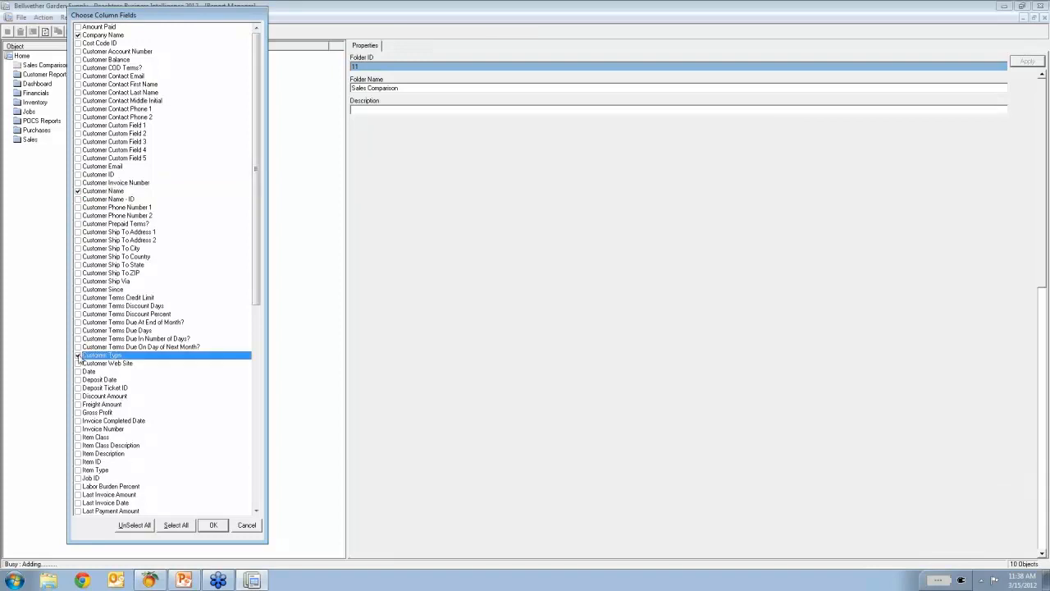
{"action": "left_click", "coordinate": [79, 372]}
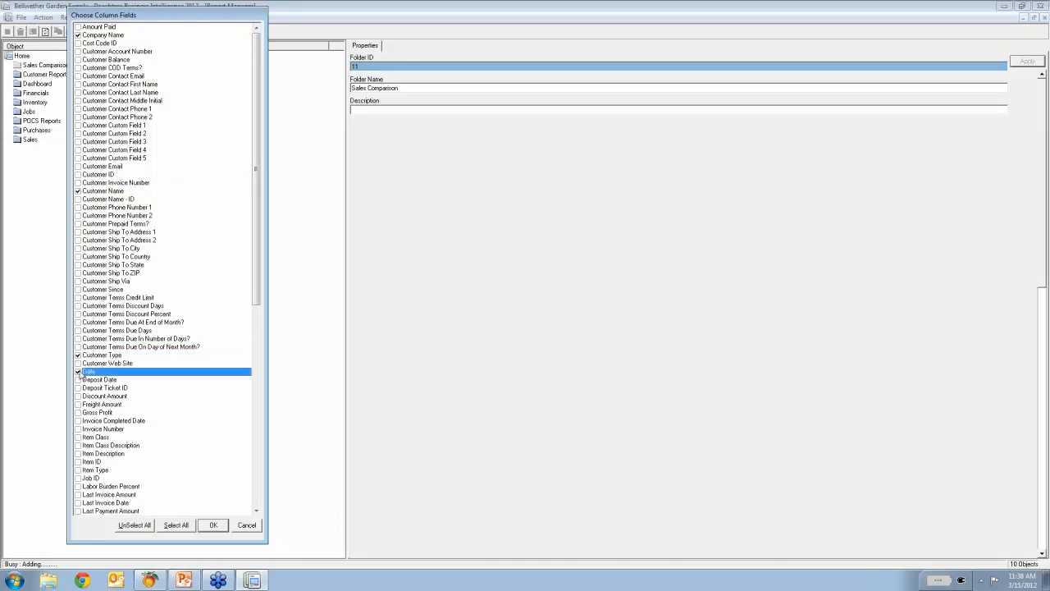
{"action": "left_click", "coordinate": [78, 454]}
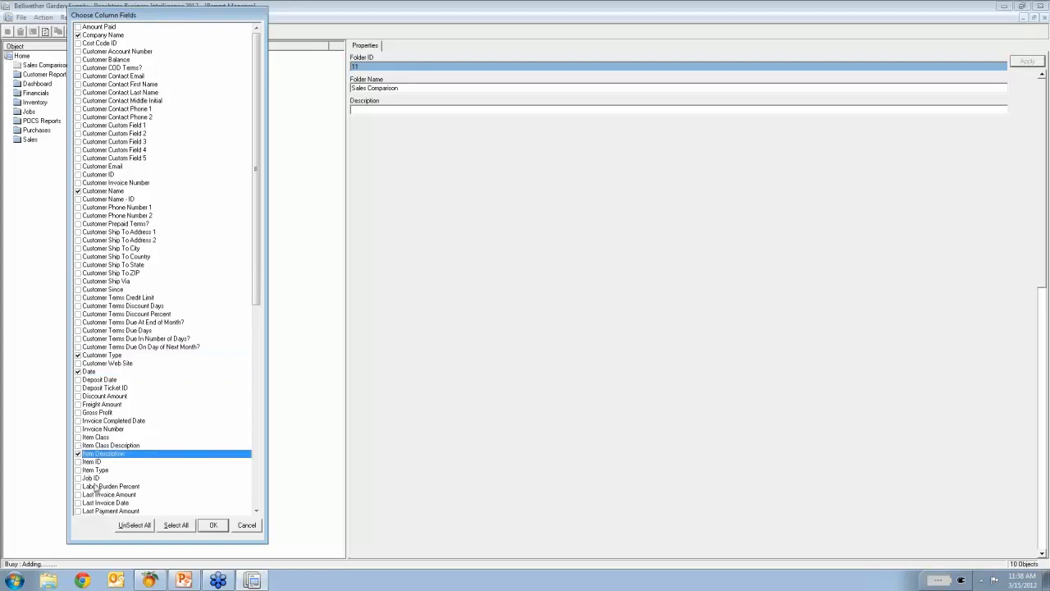
Include Line Quantity and Line Sales Amount as further column fields and accept the field selection to create the report.
{"action": "left_click", "coordinate": [257, 494]}
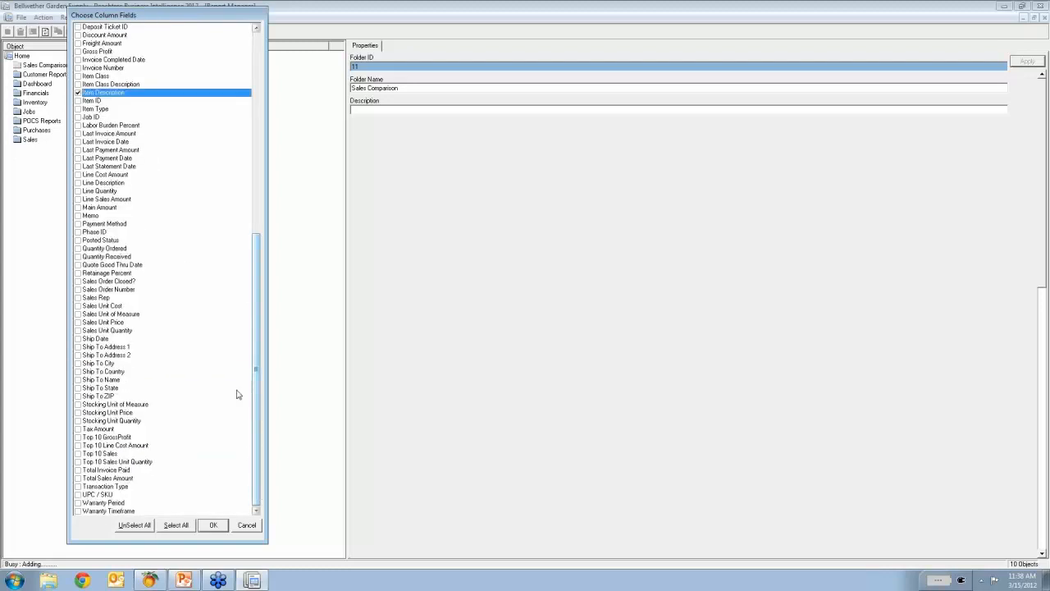
{"action": "left_click", "coordinate": [78, 183]}
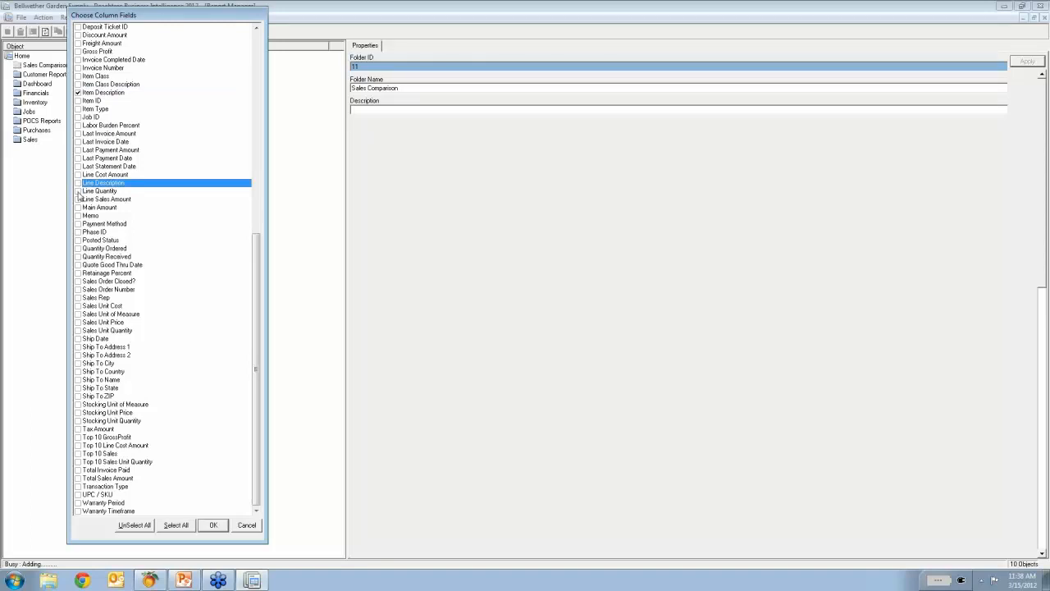
{"action": "left_click", "coordinate": [78, 191]}
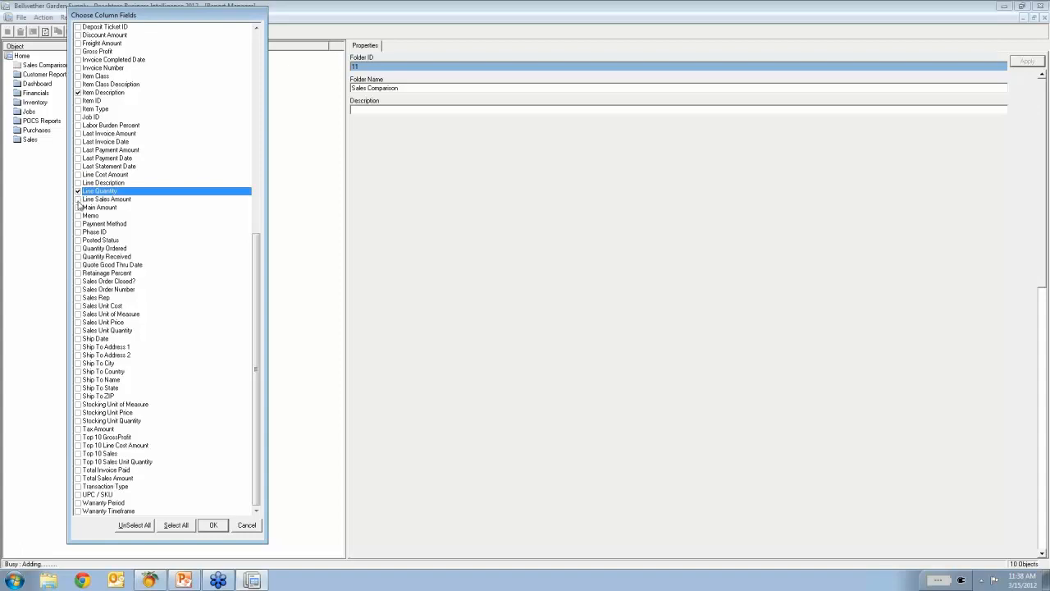
{"action": "left_click", "coordinate": [78, 200]}
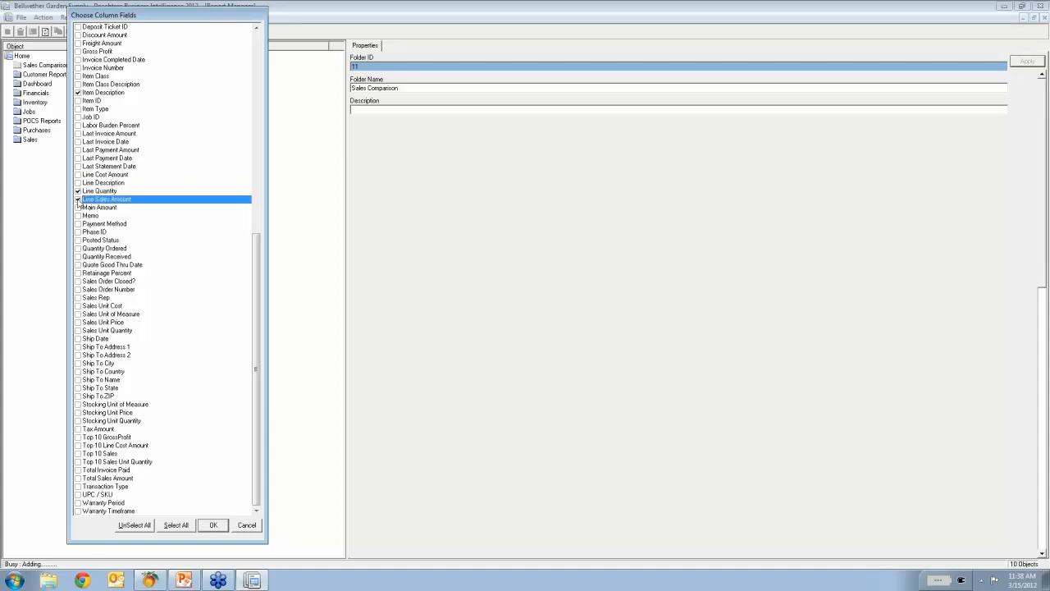
{"action": "left_click", "coordinate": [213, 525]}
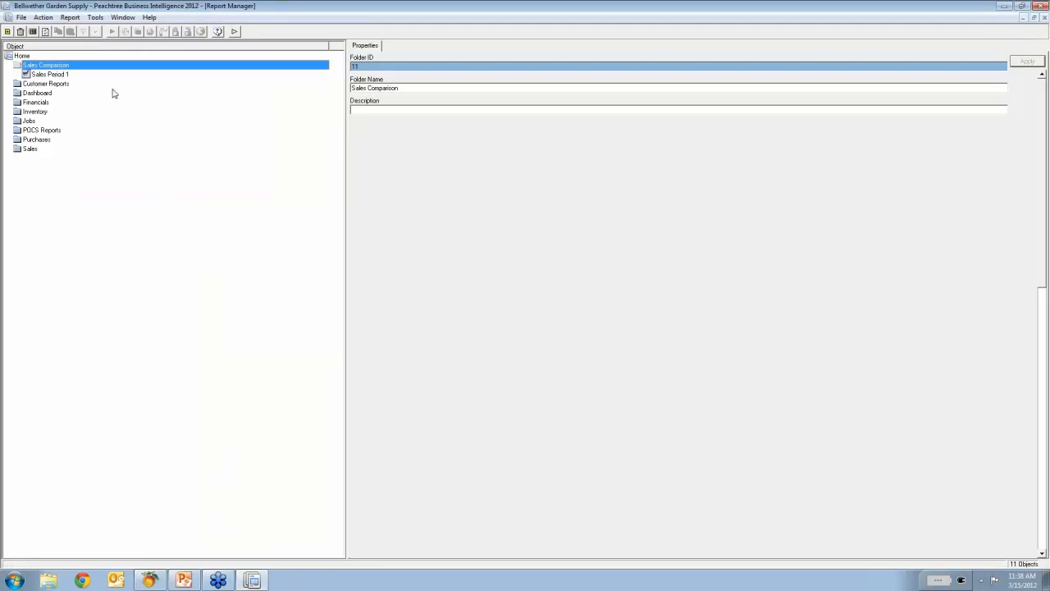
Start a new filter for the Sales Period 1 report based on the Transaction Type field.
{"action": "left_click", "coordinate": [49, 75]}
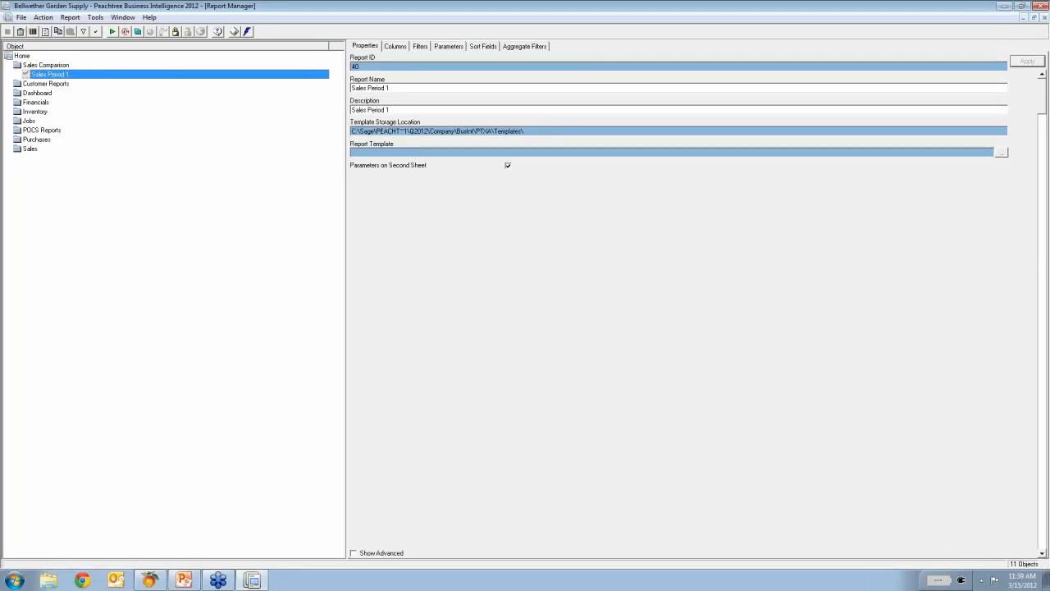
{"action": "left_click", "coordinate": [396, 46]}
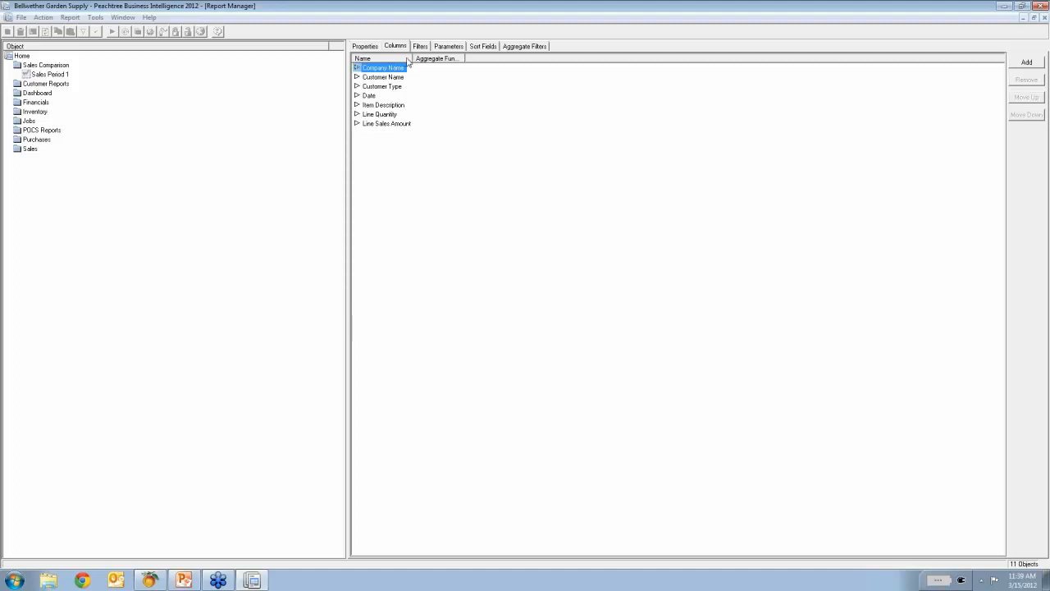
{"action": "left_click", "coordinate": [421, 48]}
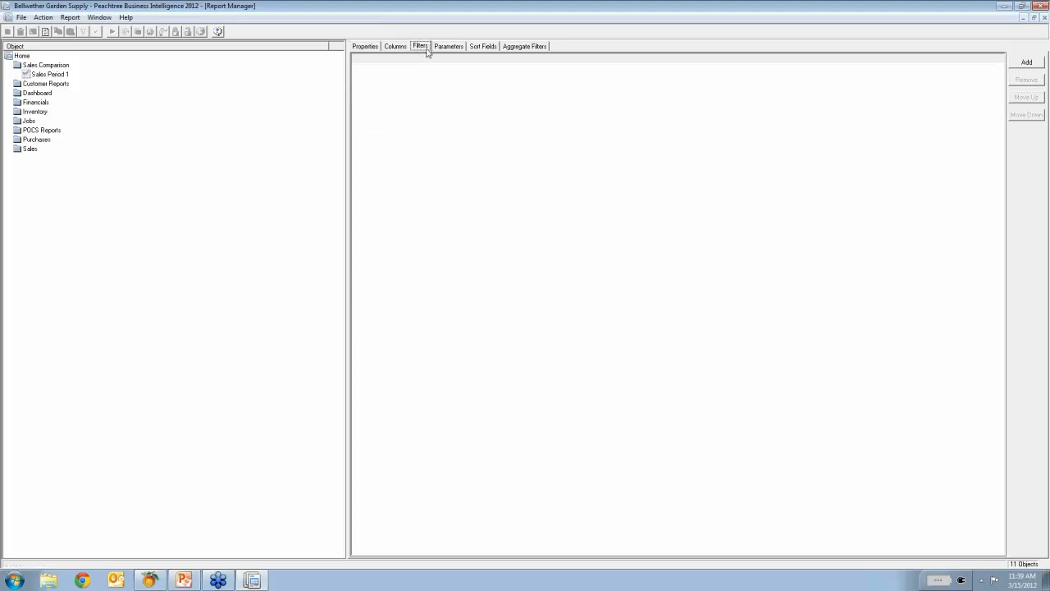
{"action": "left_click", "coordinate": [1028, 64]}
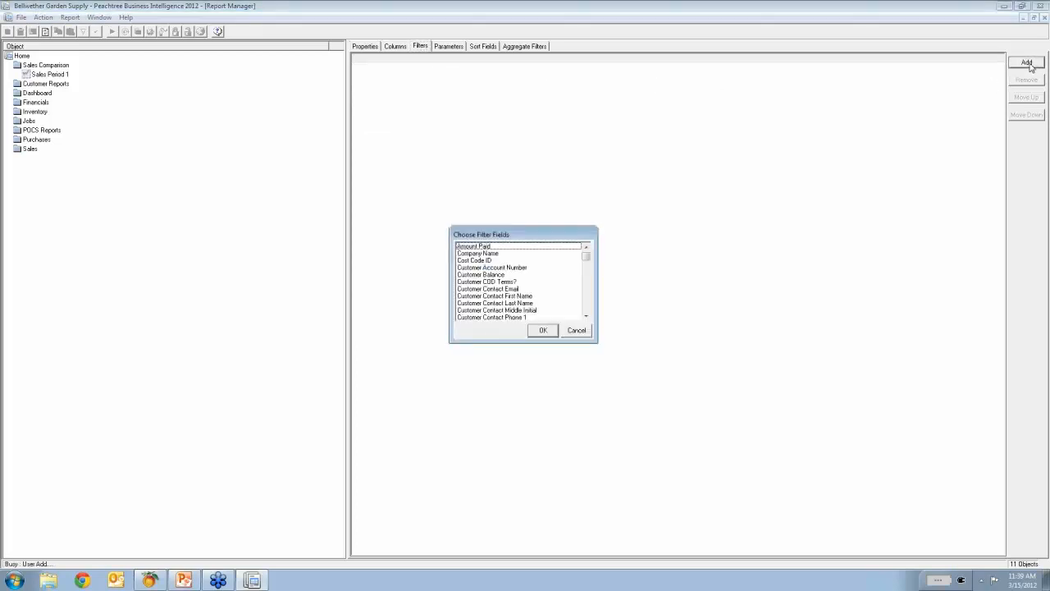
{"action": "left_click_drag", "start_coordinate": [529, 238], "coordinate": [502, 81]}
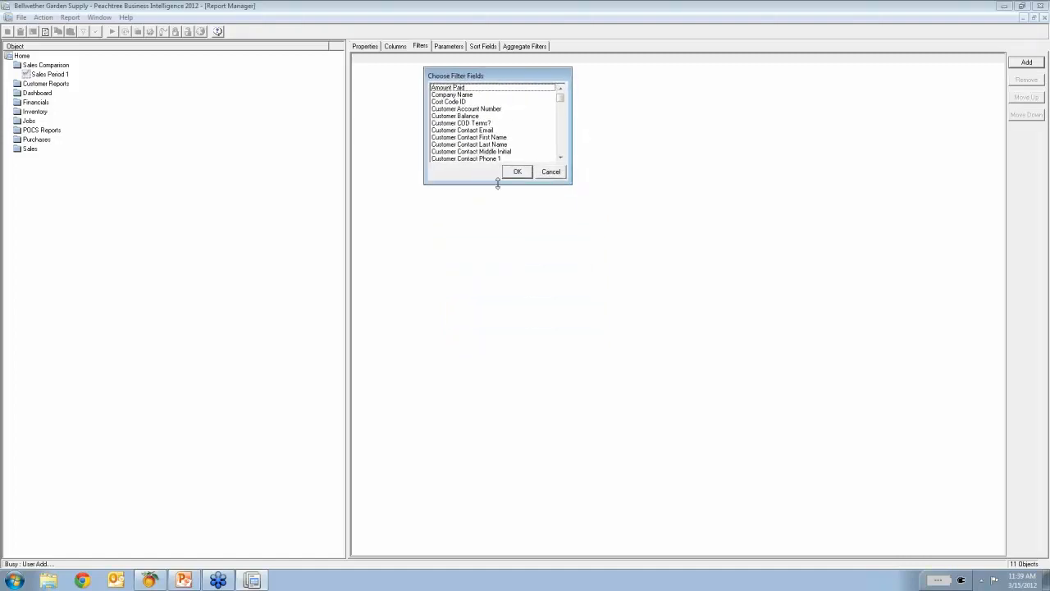
{"action": "left_click_drag", "start_coordinate": [498, 182], "coordinate": [487, 547]}
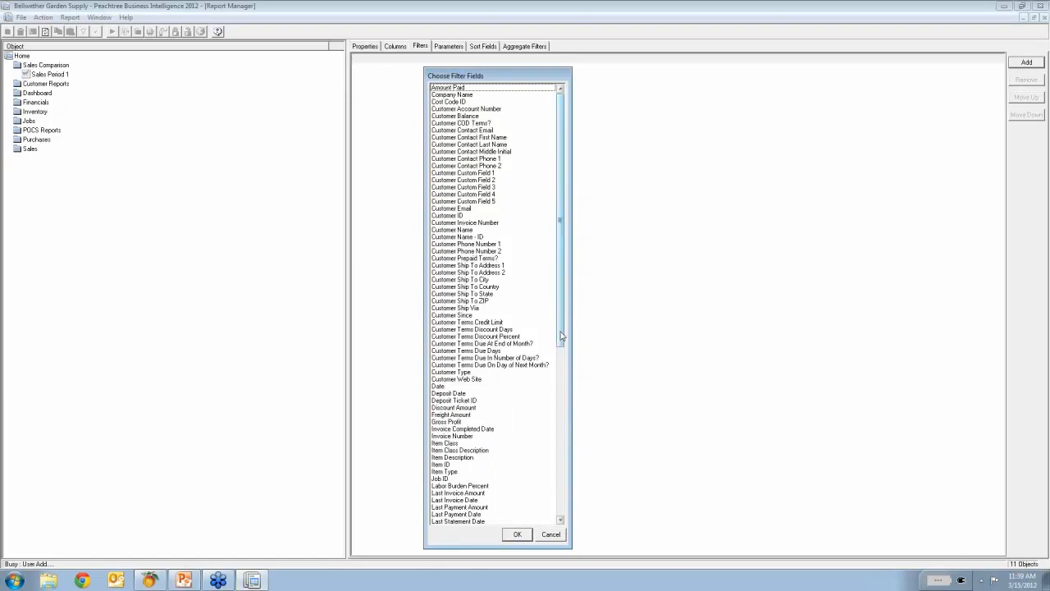
{"action": "left_click_drag", "start_coordinate": [563, 334], "coordinate": [560, 507]}
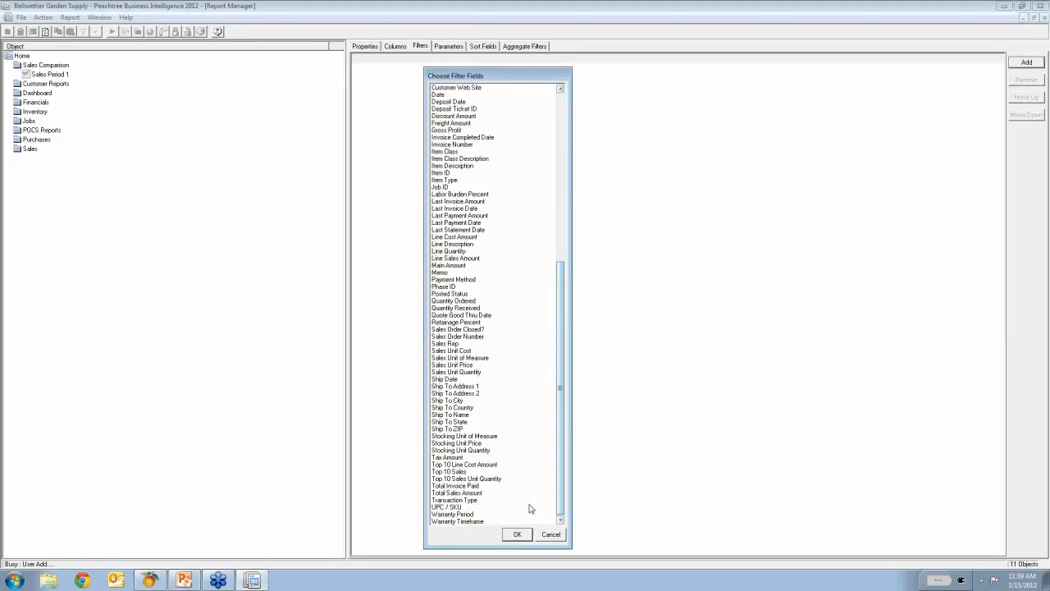
{"action": "left_click", "coordinate": [458, 500]}
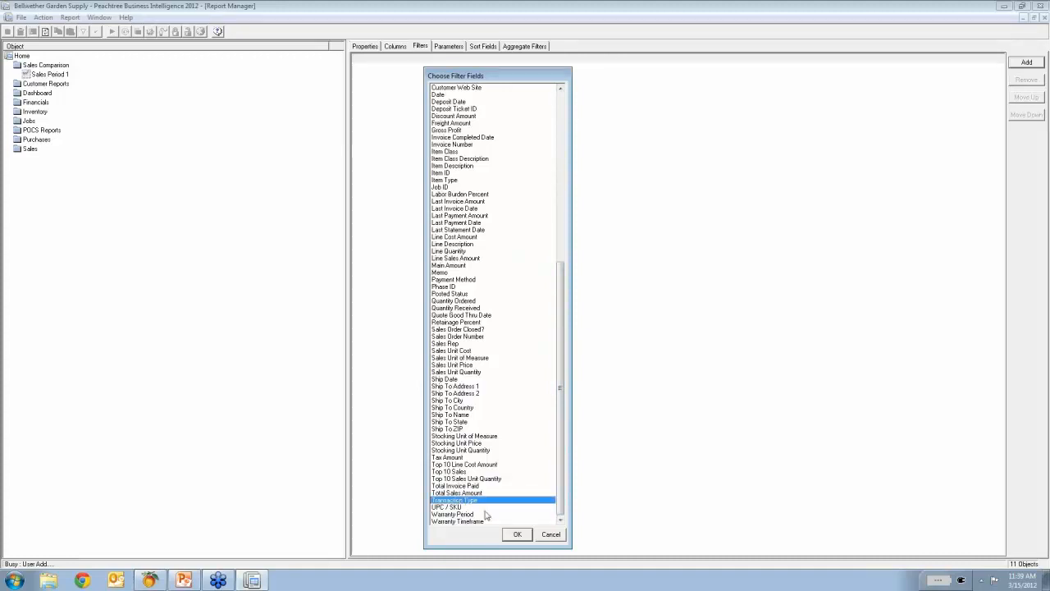
{"action": "left_click", "coordinate": [516, 537]}
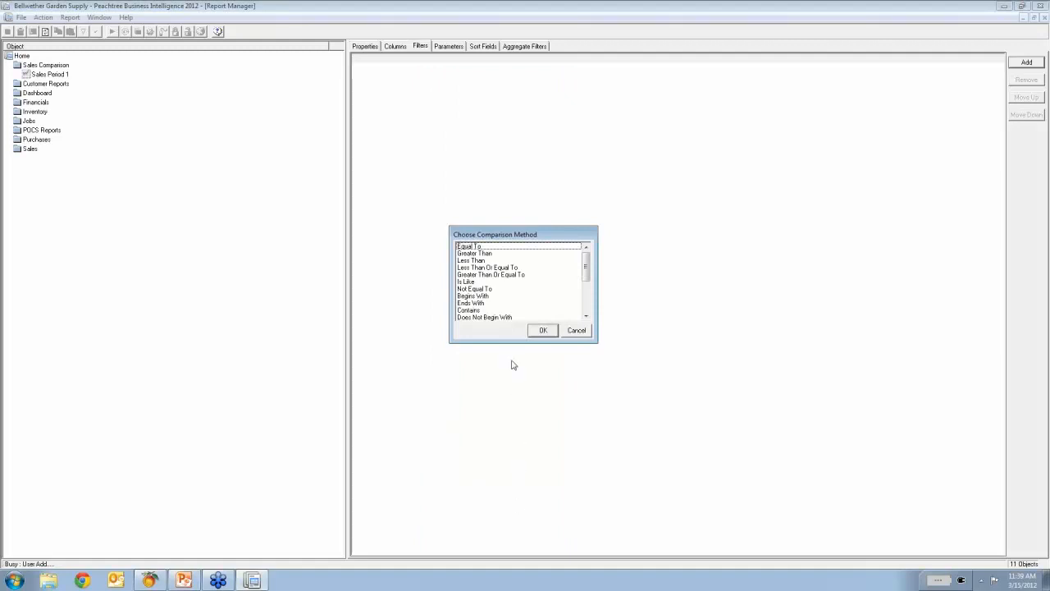
Set the Transaction Type filter's comparison to Is In with the values Invoice and Credit Memo.
{"action": "left_click_drag", "start_coordinate": [510, 341], "coordinate": [506, 434]}
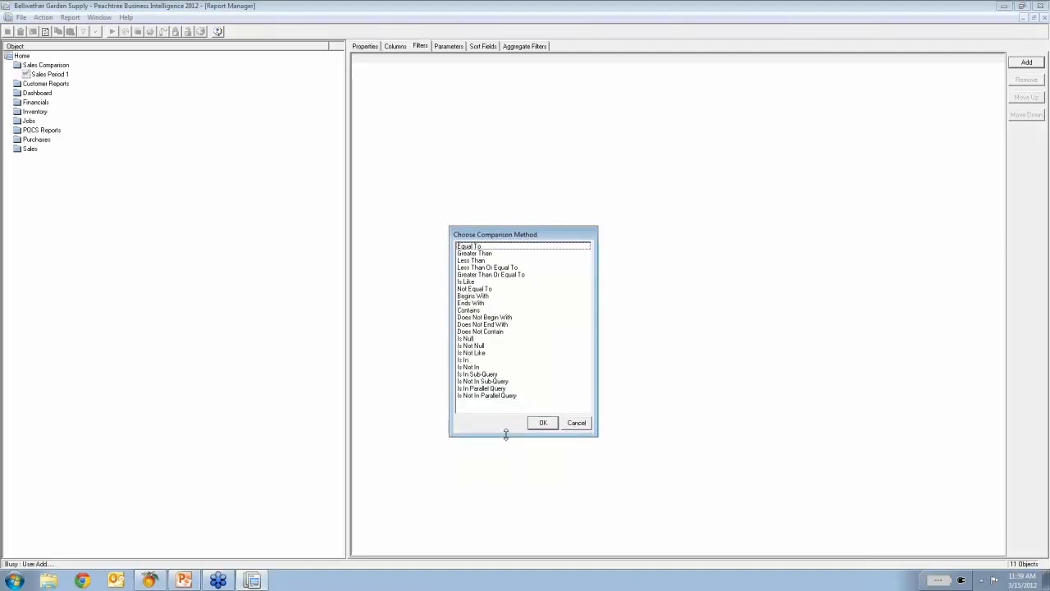
{"action": "left_click", "coordinate": [463, 361]}
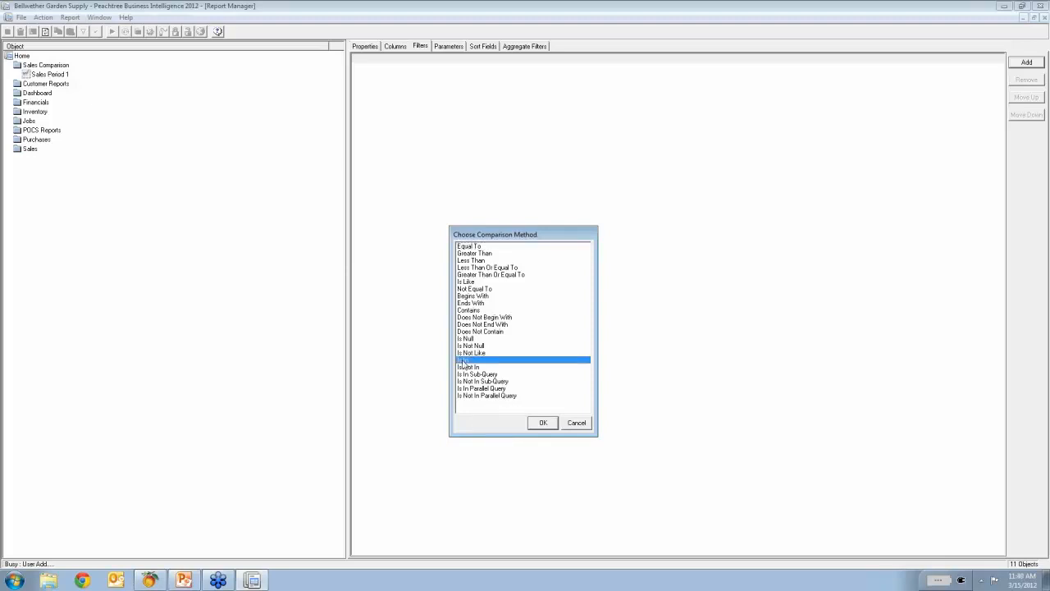
{"action": "left_click", "coordinate": [540, 424]}
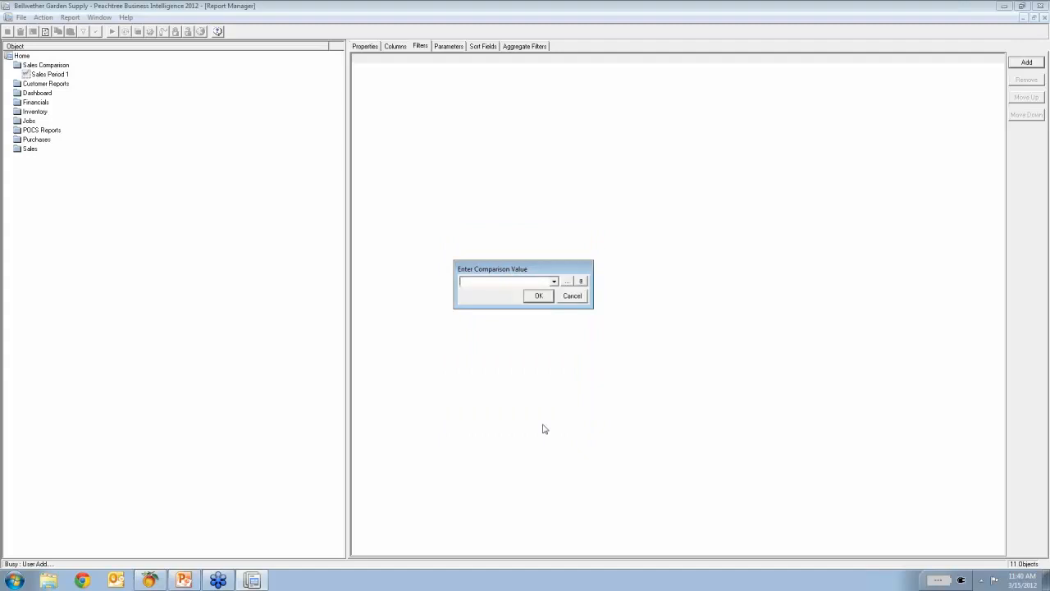
{"action": "left_click", "coordinate": [568, 282]}
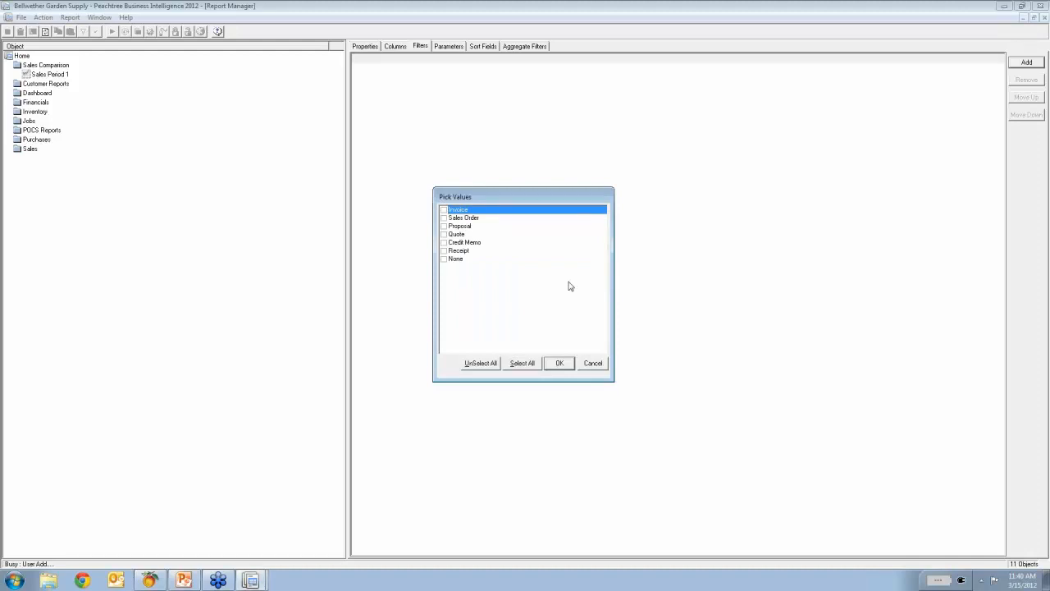
{"action": "left_click", "coordinate": [444, 210]}
{"action": "left_click", "coordinate": [444, 243]}
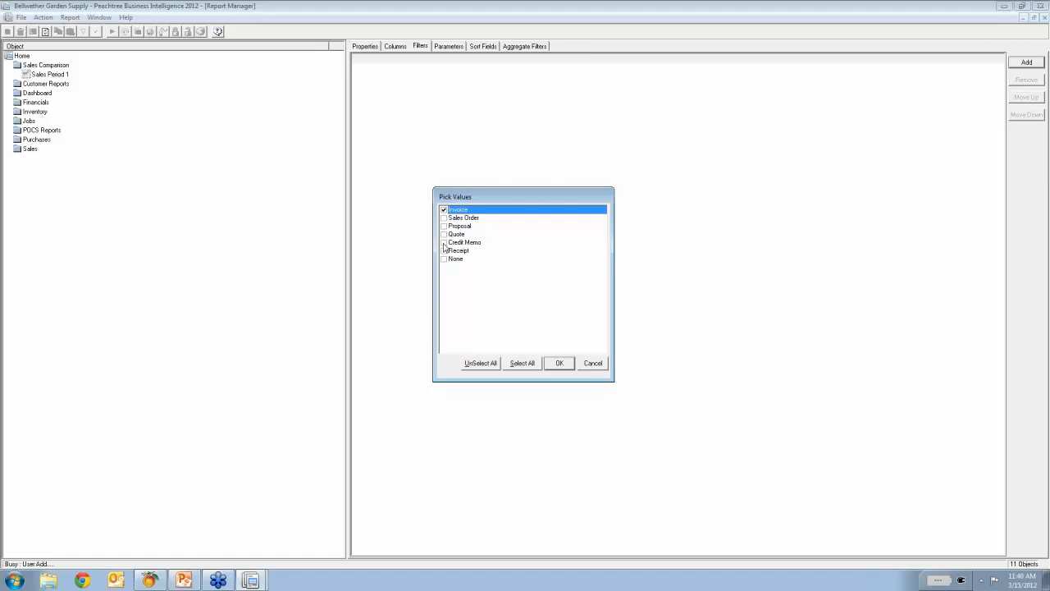
{"action": "left_click", "coordinate": [559, 366]}
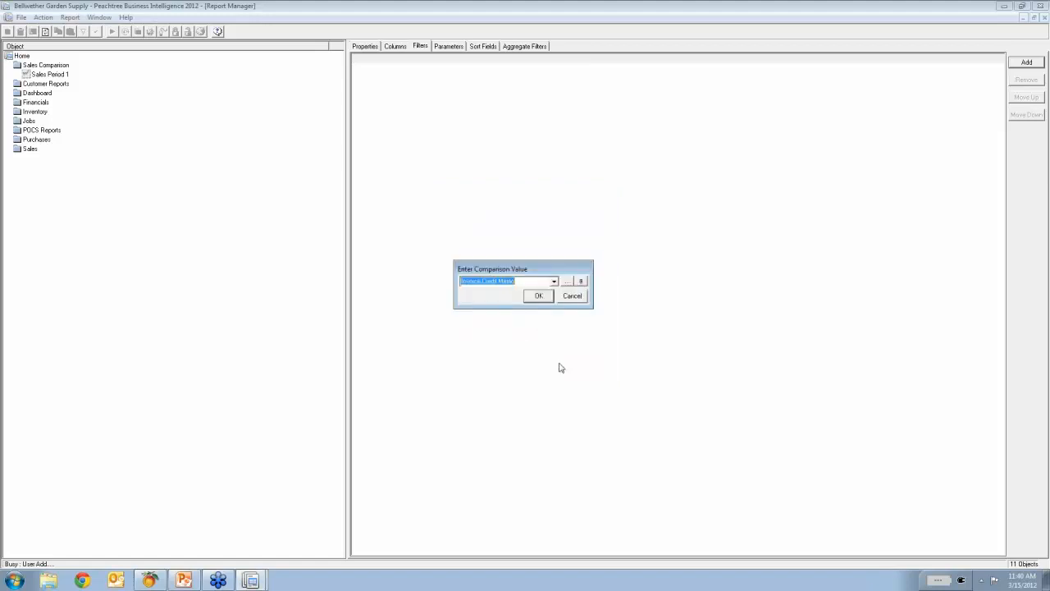
{"action": "left_click", "coordinate": [539, 296]}
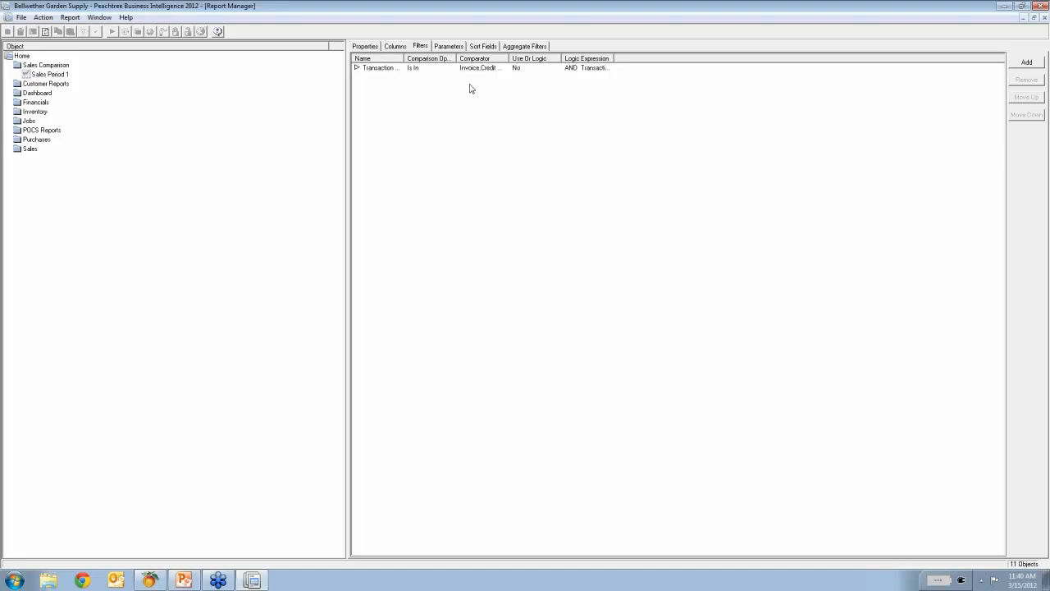
Add a Date parameter to the report with the Greater Than Or Equal To comparison and no default value.
{"action": "left_click", "coordinate": [449, 47]}
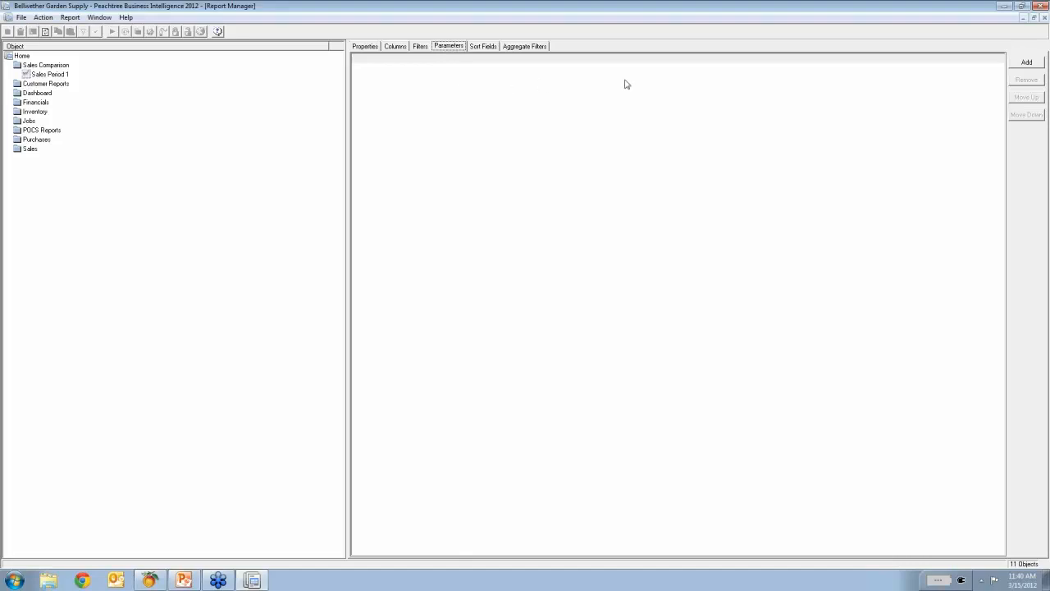
{"action": "left_click", "coordinate": [1026, 66]}
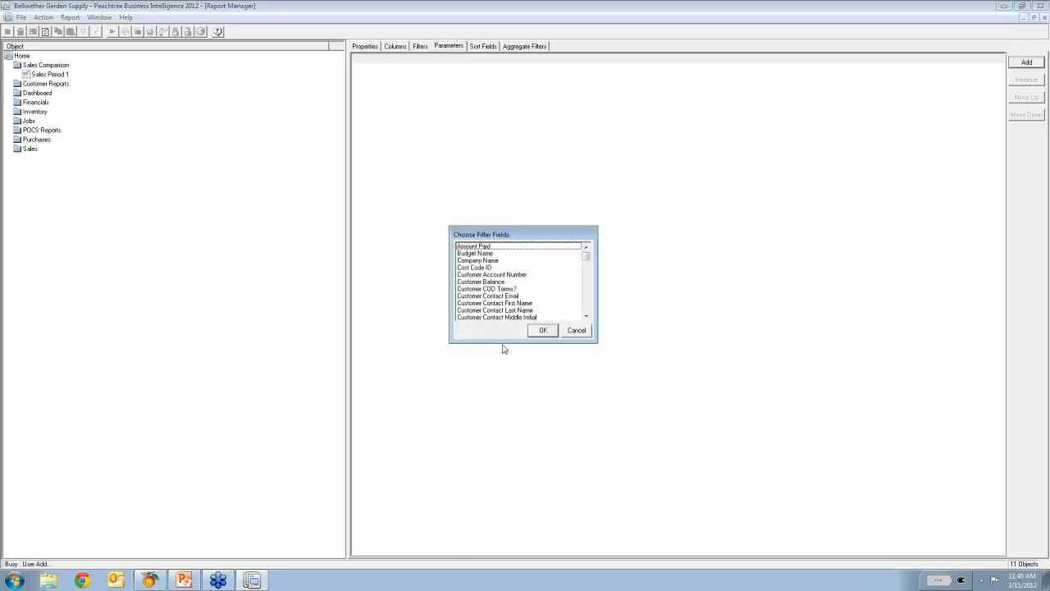
{"action": "left_click_drag", "start_coordinate": [500, 339], "coordinate": [498, 504]}
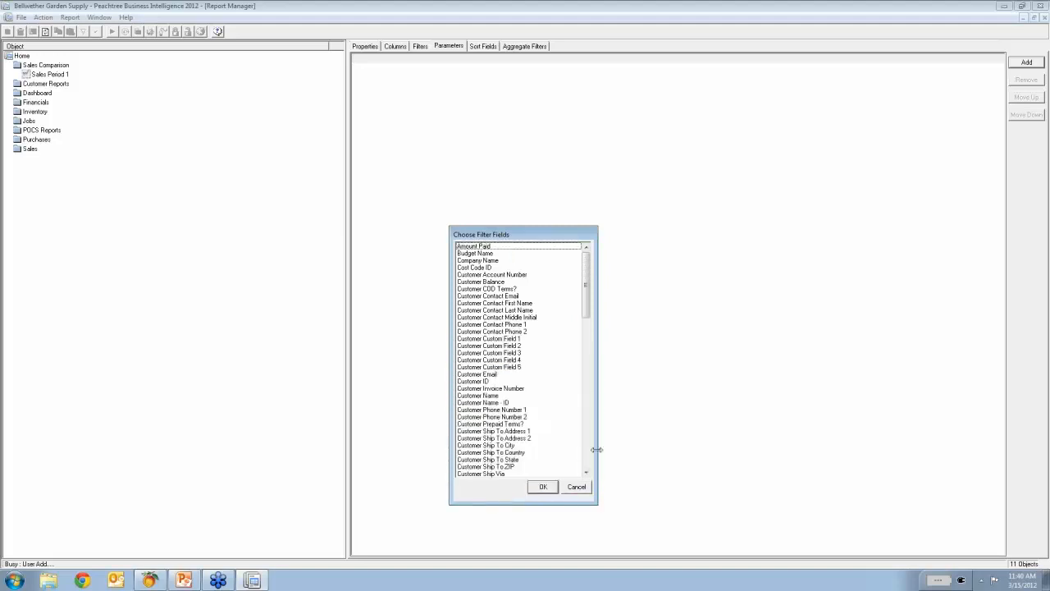
{"action": "scroll", "coordinate": [587, 450], "scroll_direction": "down", "scroll_amount": 2}
{"action": "scroll", "coordinate": [588, 451], "scroll_direction": "down", "scroll_amount": 8}
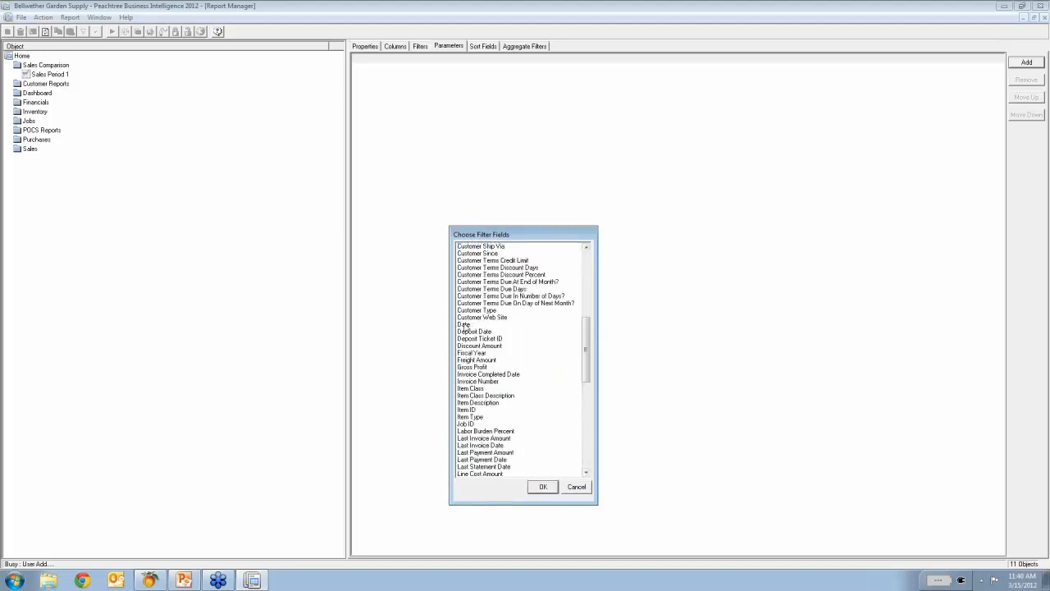
{"action": "left_click", "coordinate": [464, 325]}
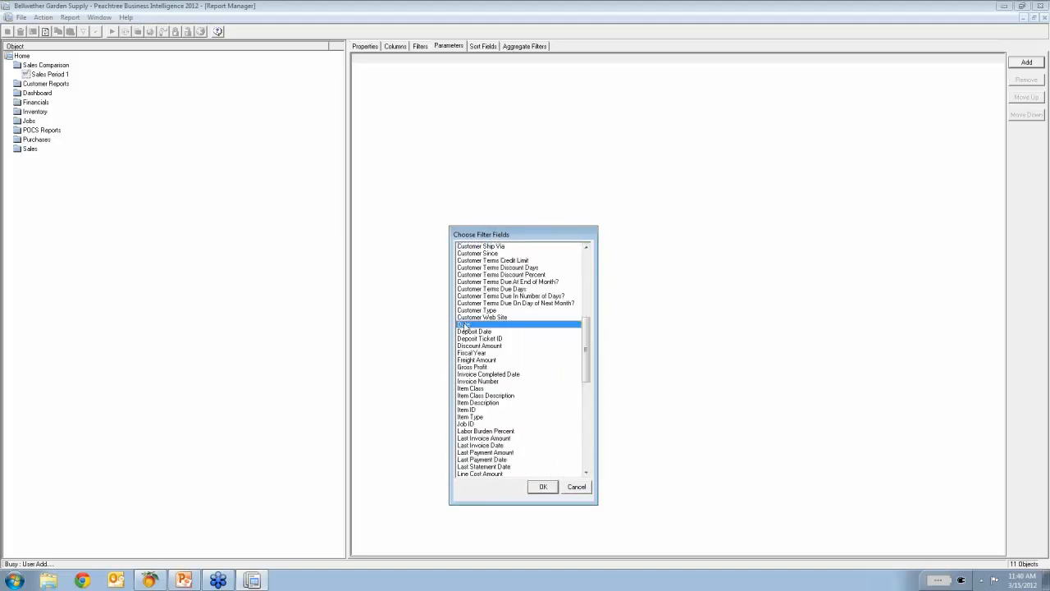
{"action": "left_click", "coordinate": [542, 487]}
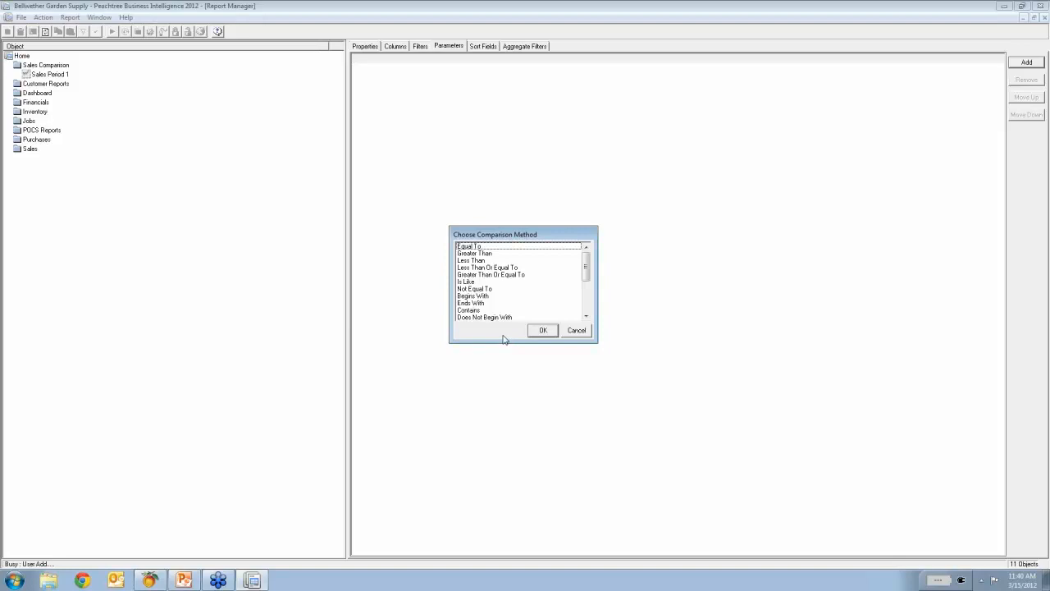
{"action": "left_click", "coordinate": [495, 275]}
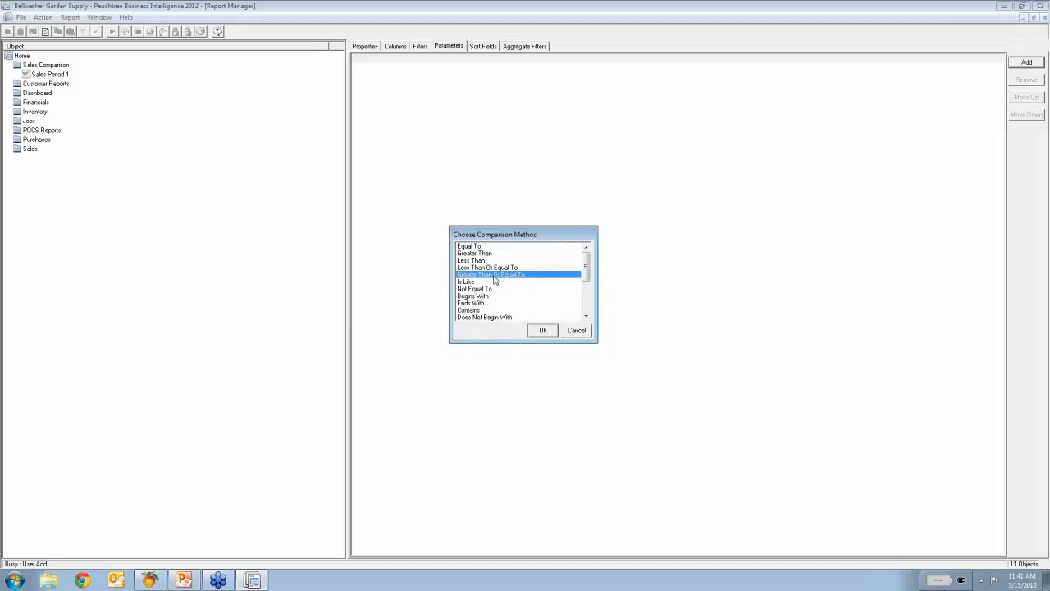
{"action": "left_click", "coordinate": [540, 332]}
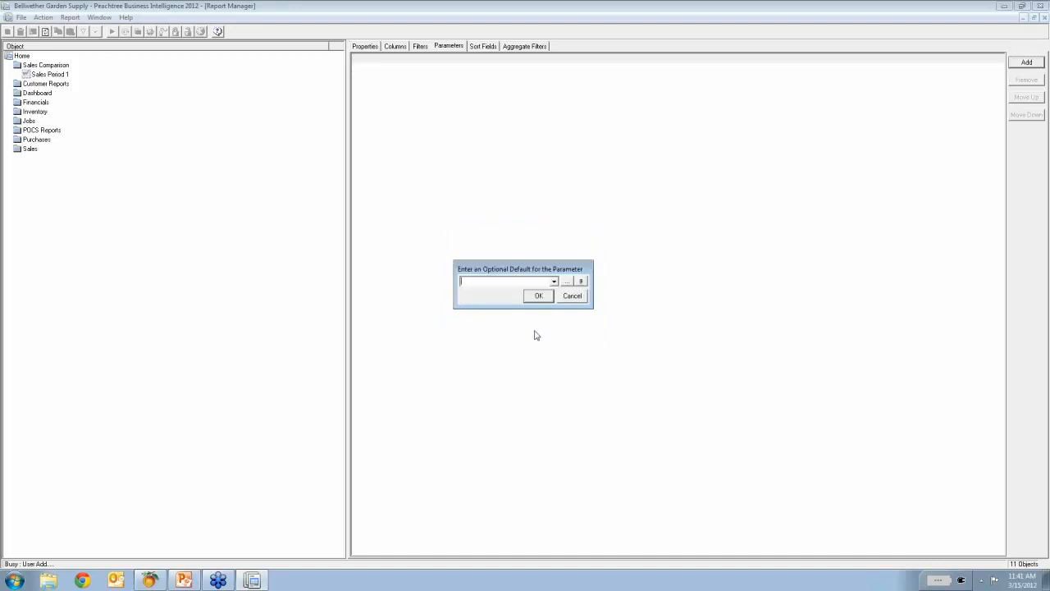
{"action": "left_click", "coordinate": [537, 296]}
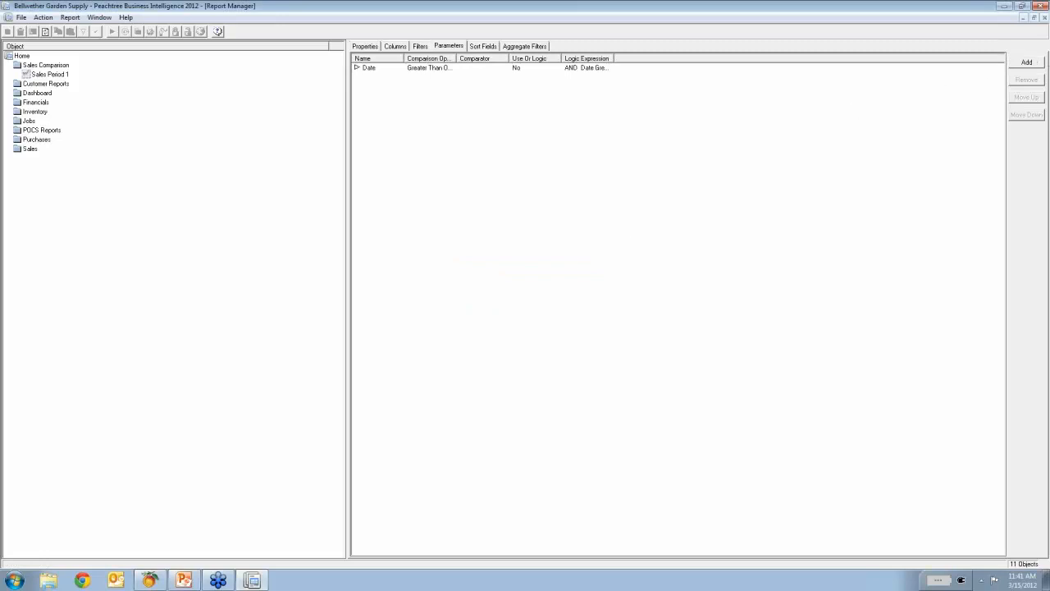
Add a second Date parameter with the Less Than Or Equal To comparison, leaving its default blank.
{"action": "left_click", "coordinate": [1026, 63]}
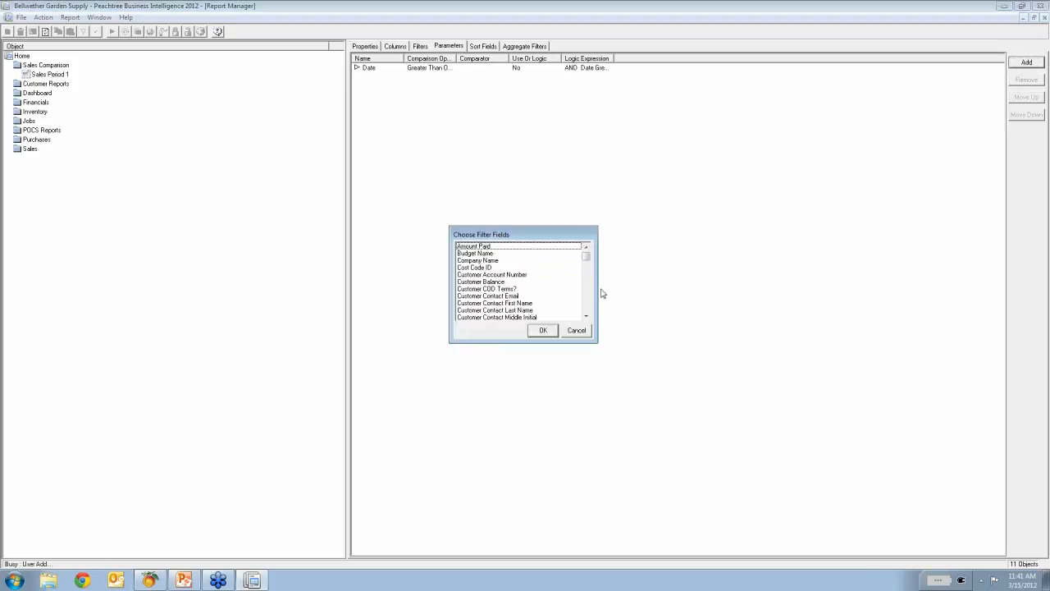
{"action": "scroll", "coordinate": [589, 291], "scroll_direction": "down", "scroll_amount": 12}
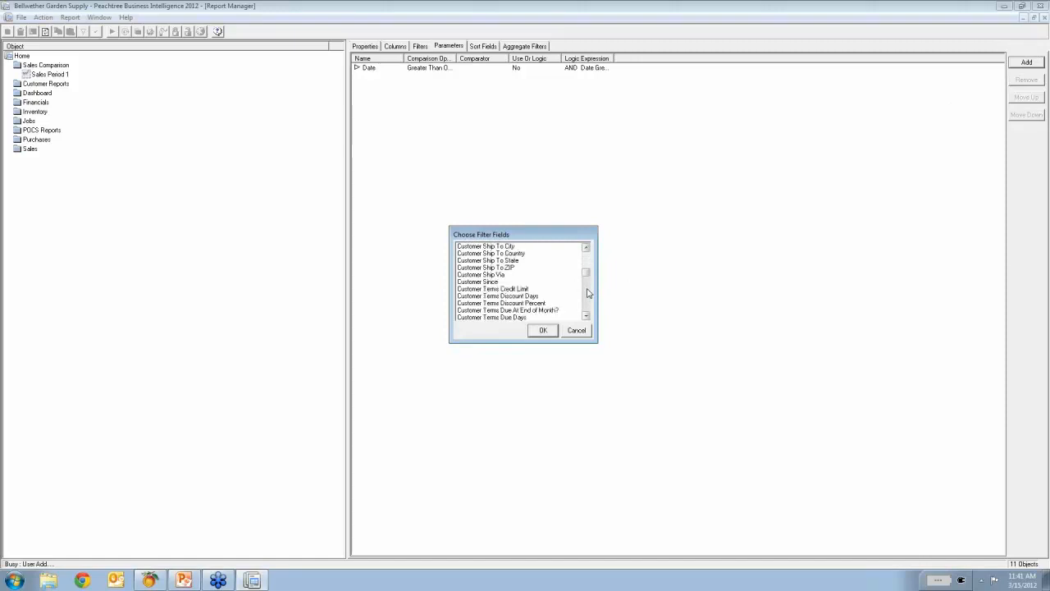
{"action": "left_click", "coordinate": [488, 268]}
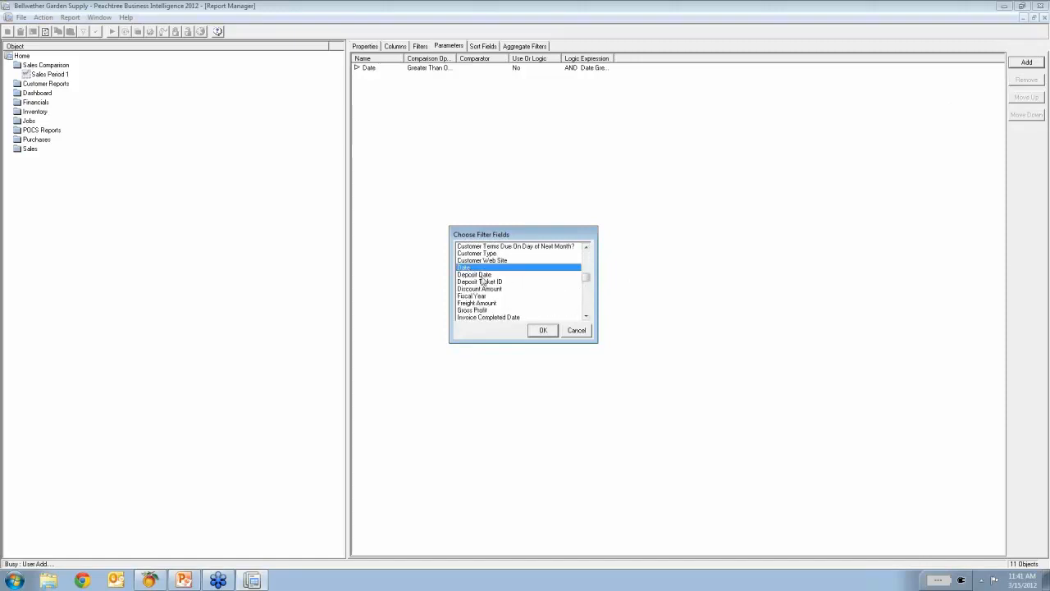
{"action": "left_click", "coordinate": [542, 331]}
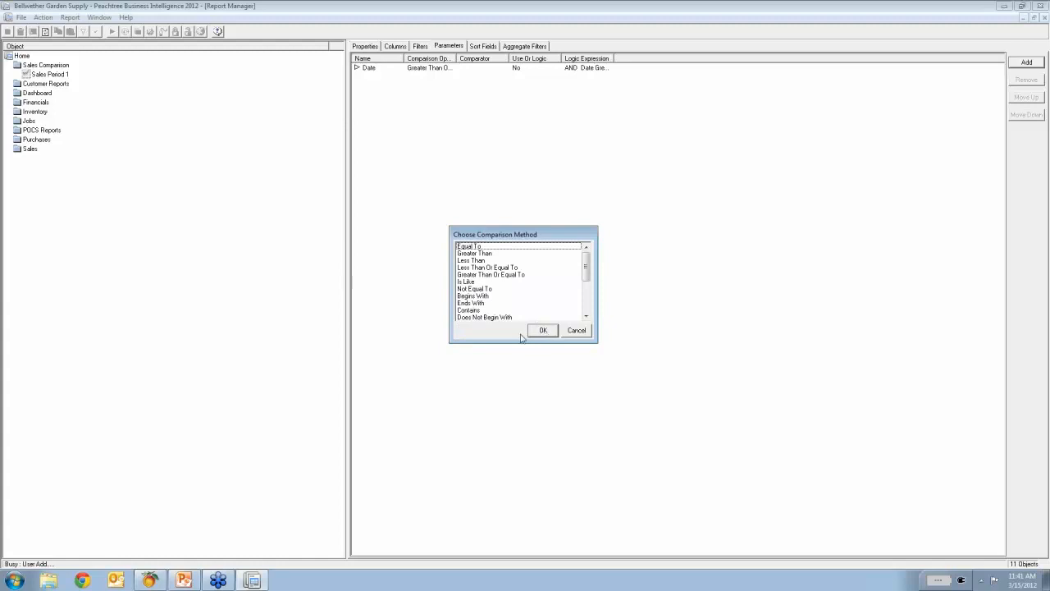
{"action": "left_click", "coordinate": [482, 268]}
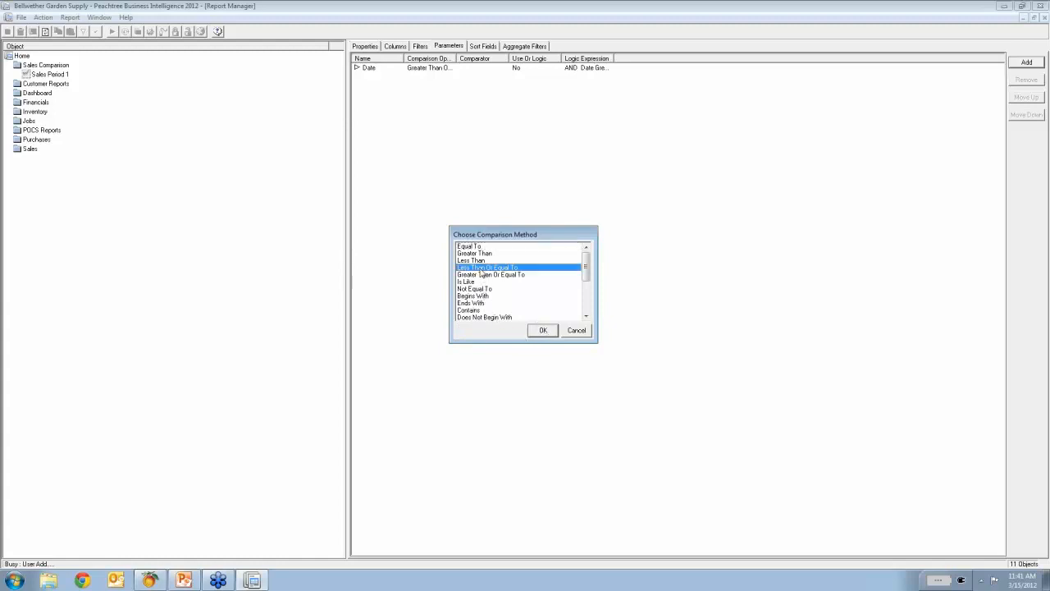
{"action": "left_click", "coordinate": [544, 332]}
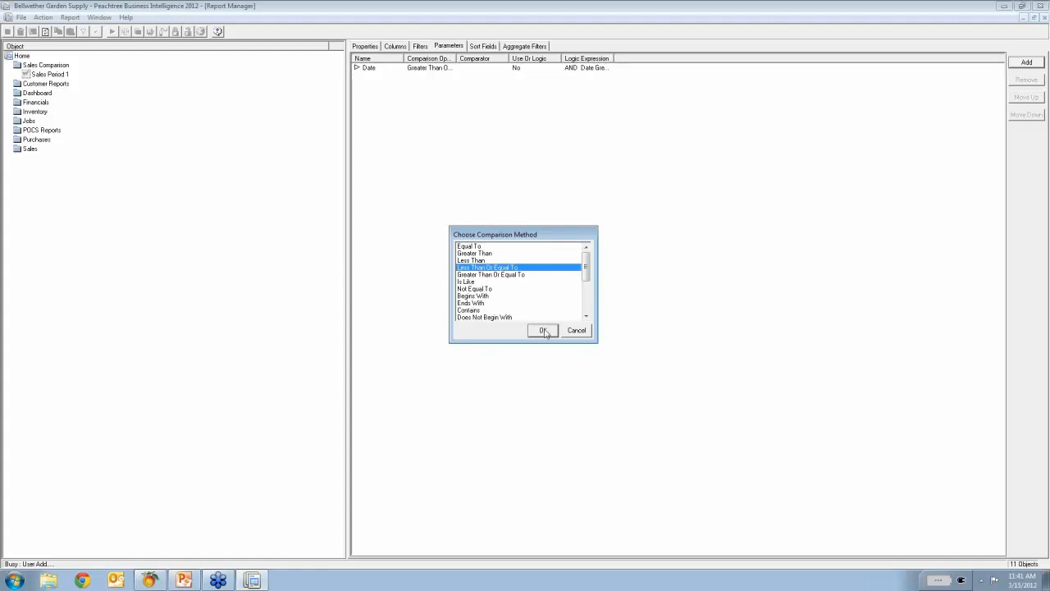
{"action": "left_click", "coordinate": [544, 331]}
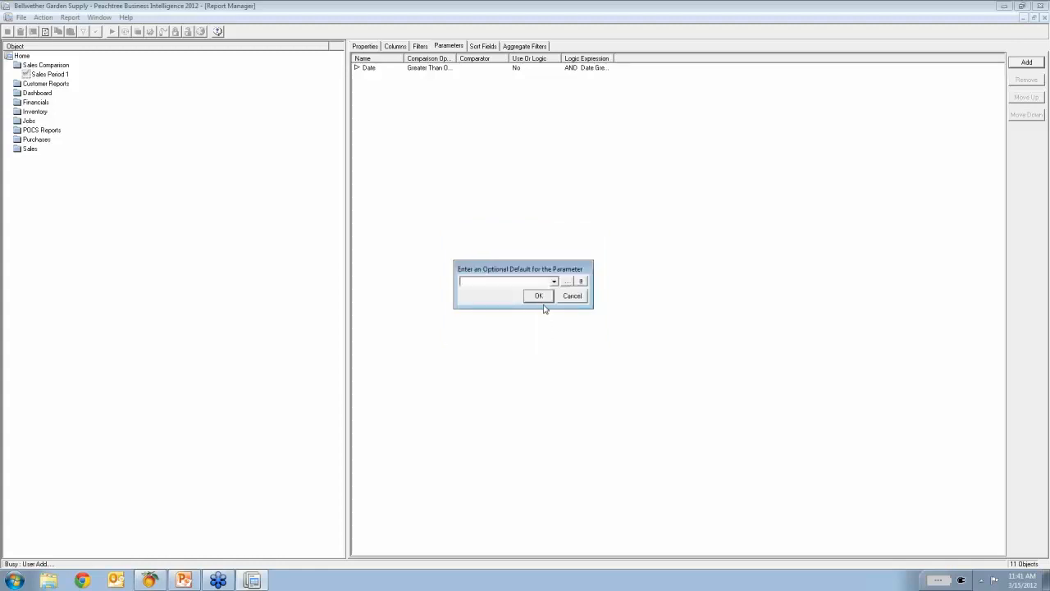
{"action": "left_click", "coordinate": [538, 296]}
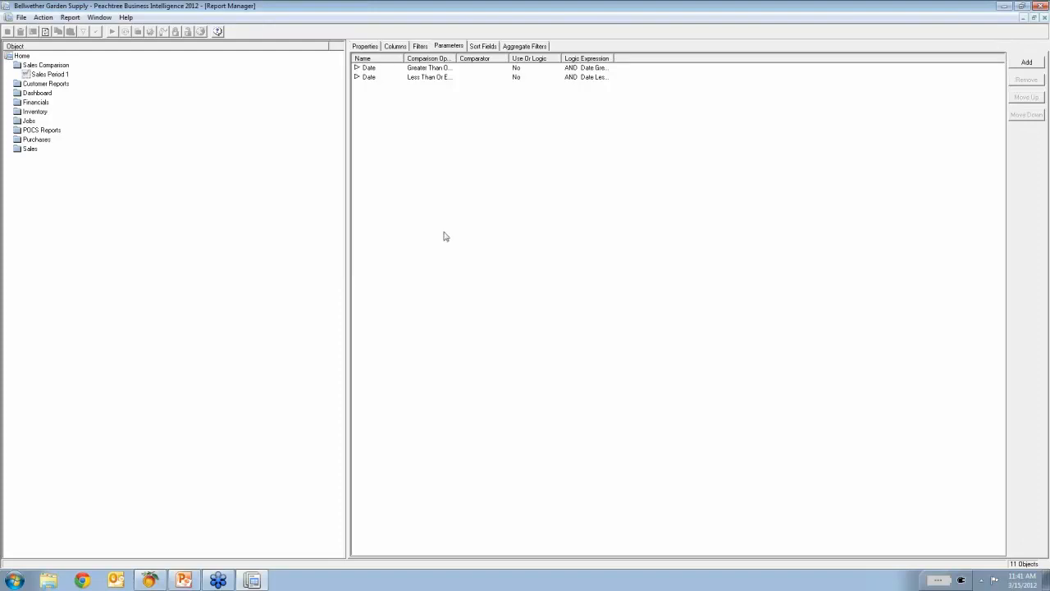
Duplicate the Sales Period 1 report within the Sales Comparison folder.
{"action": "left_click", "coordinate": [62, 74]}
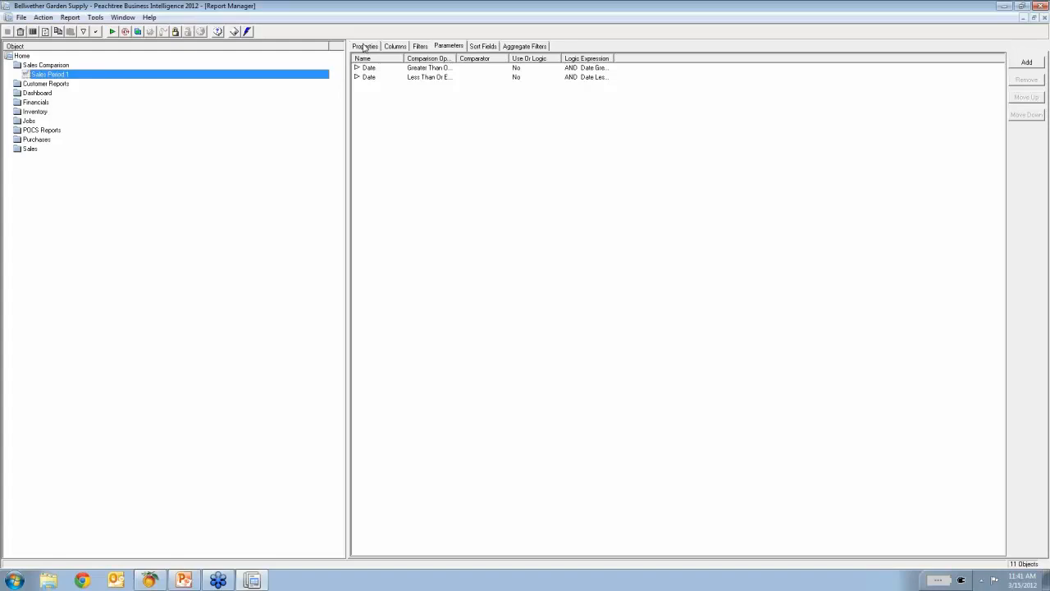
{"action": "right_click", "coordinate": [44, 77]}
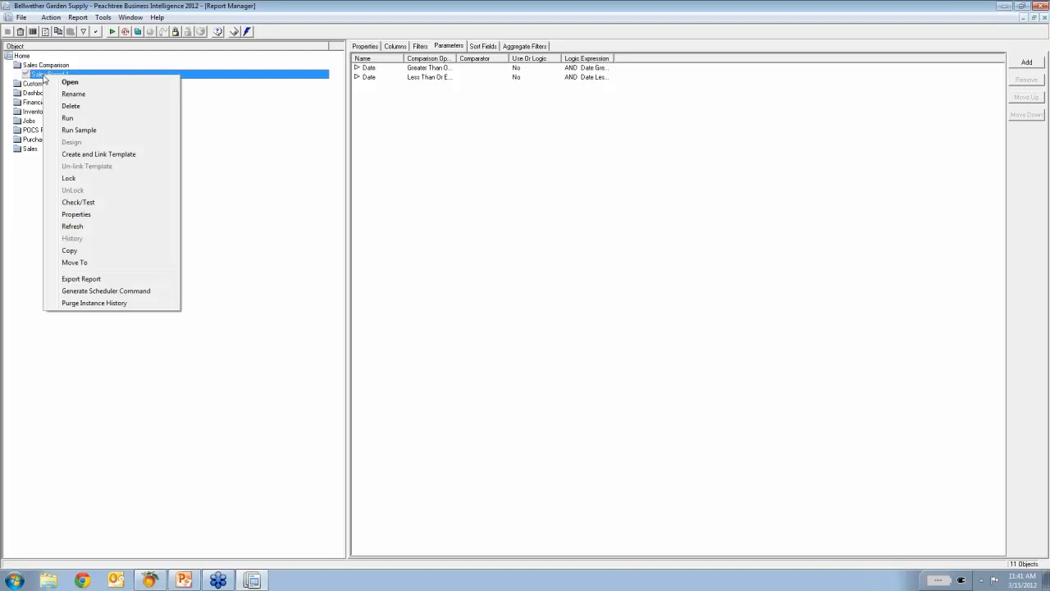
{"action": "left_click", "coordinate": [74, 253]}
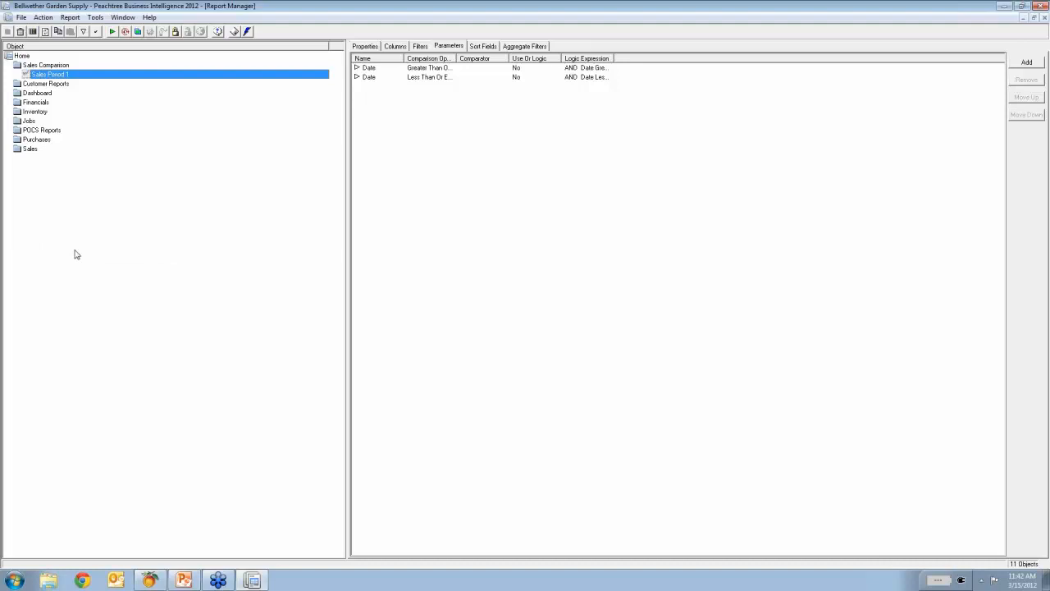
{"action": "right_click", "coordinate": [46, 65]}
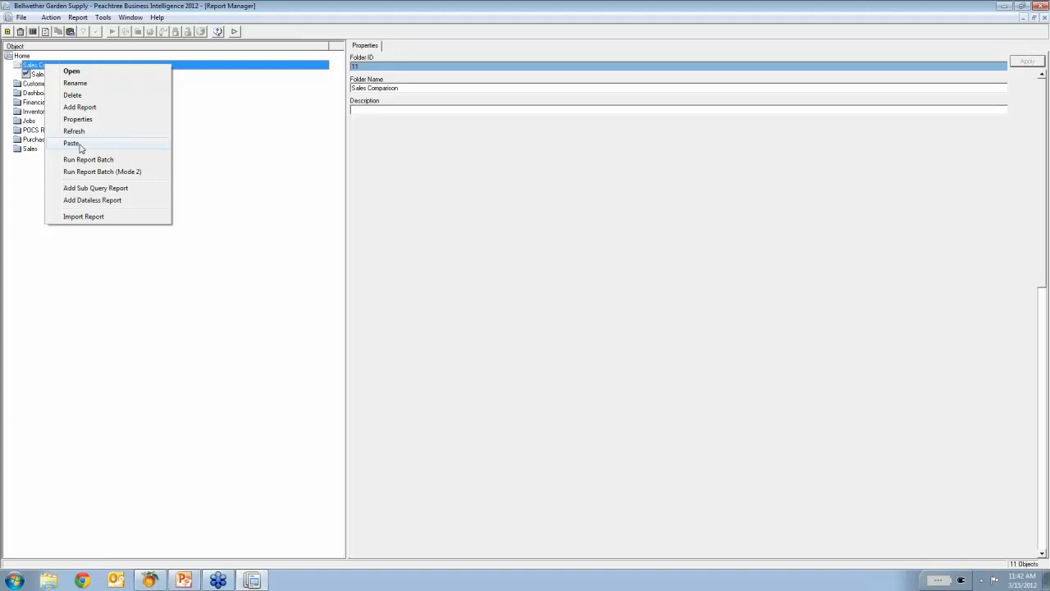
{"action": "left_click", "coordinate": [80, 146]}
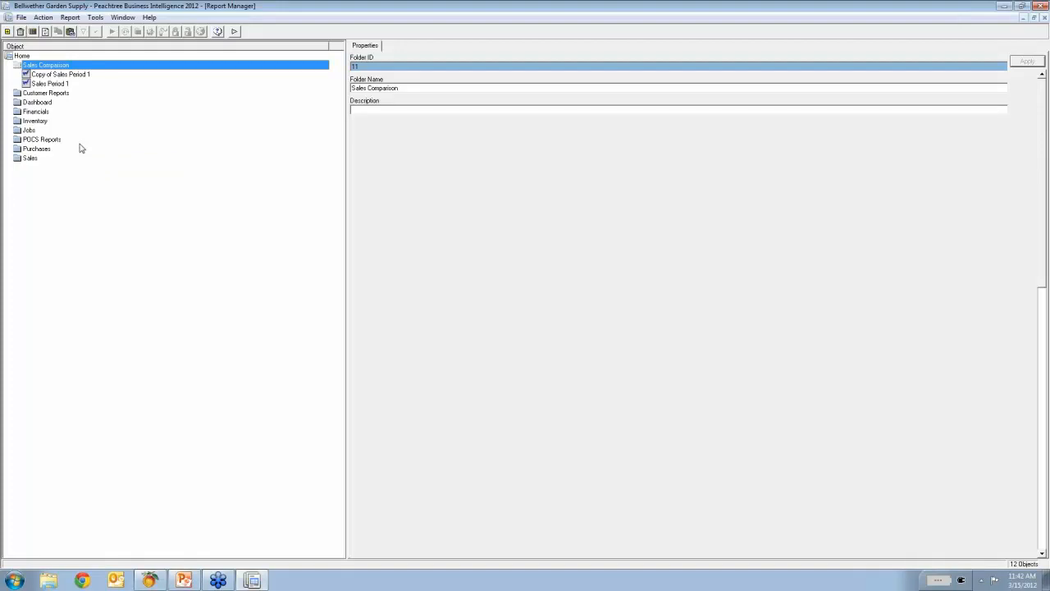
Rename the copied report in the Sales Comparison folder as Sales Period 2.
{"action": "left_click", "coordinate": [45, 76]}
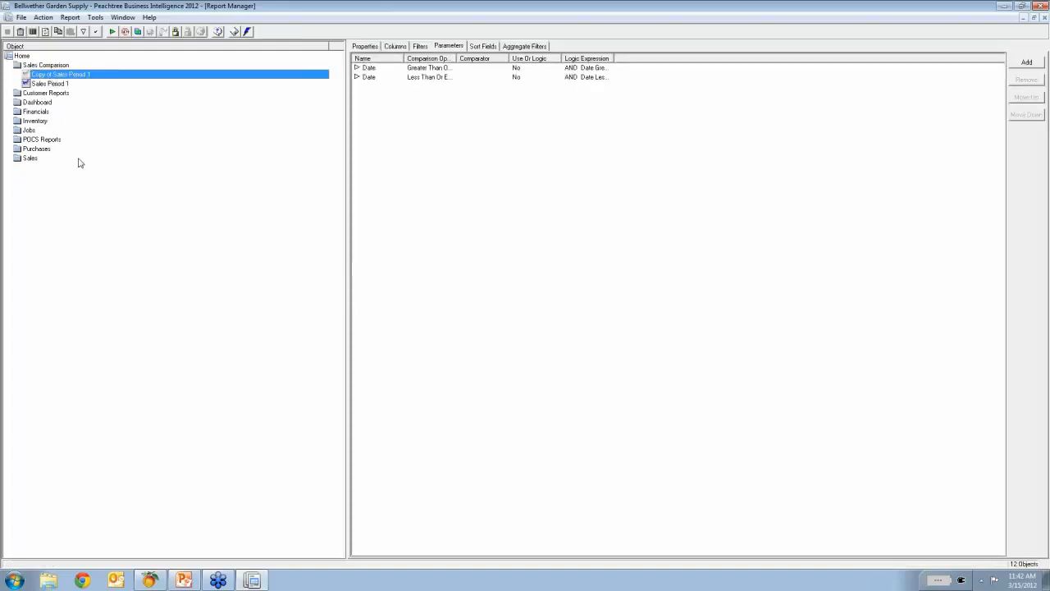
{"action": "right_click", "coordinate": [73, 76]}
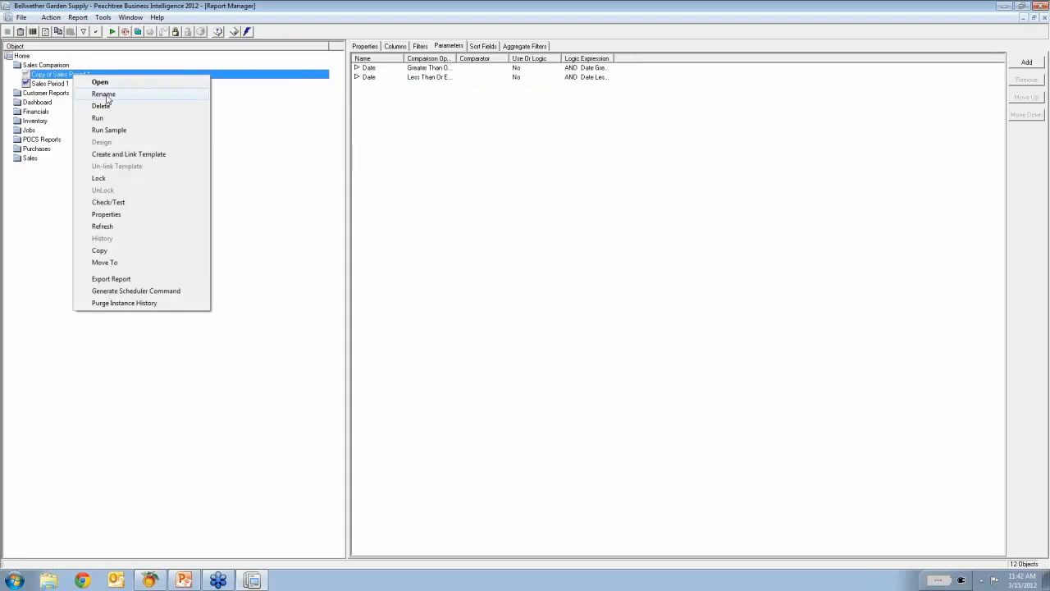
{"action": "left_click", "coordinate": [83, 96]}
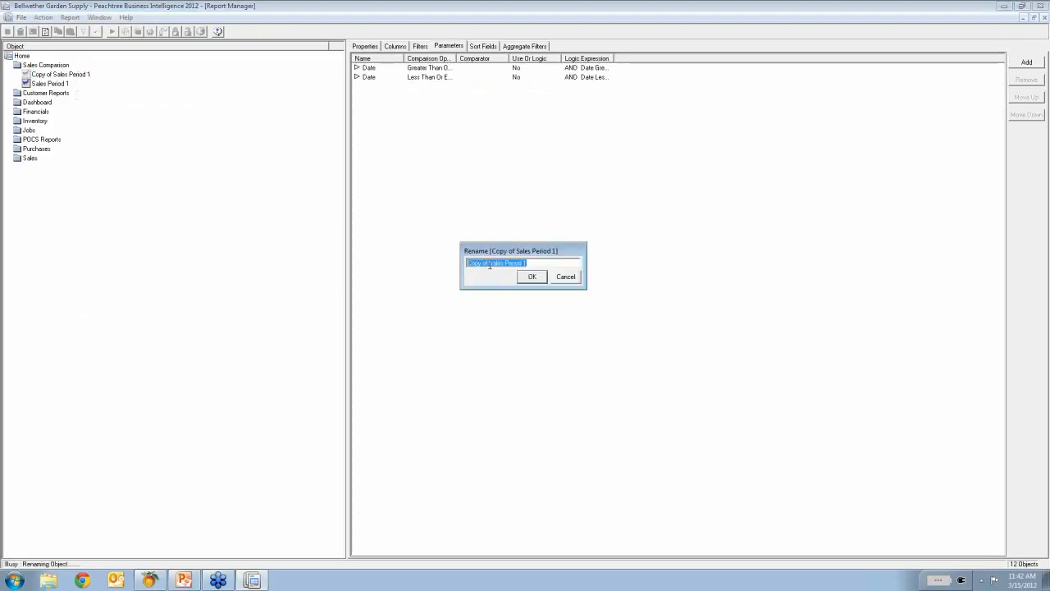
{"action": "left_click_drag", "start_coordinate": [490, 265], "coordinate": [455, 267]}
{"action": "key", "text": "Delete"}
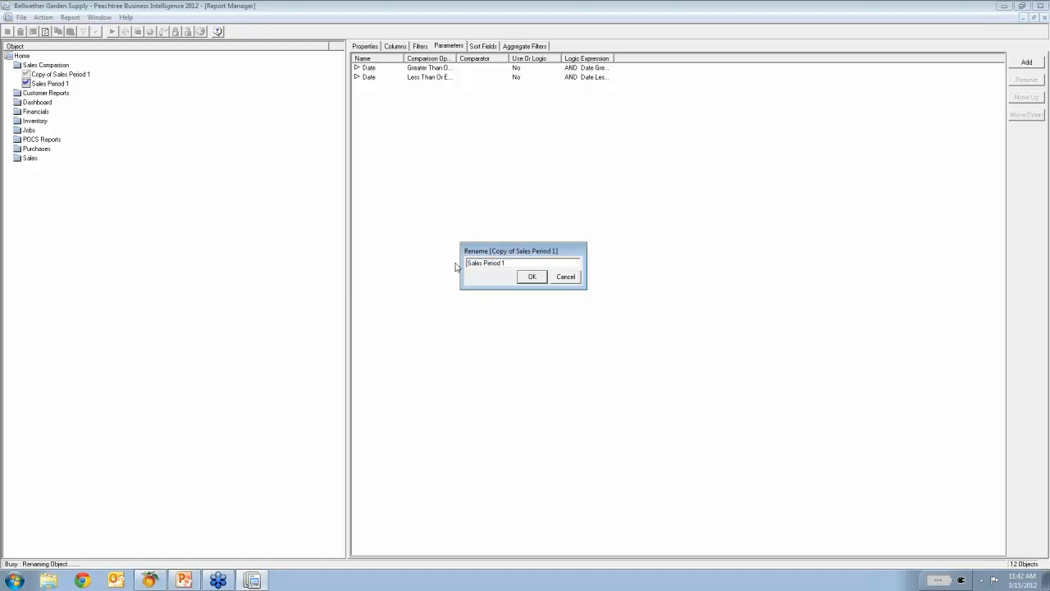
{"action": "left_click", "coordinate": [523, 265]}
{"action": "left_click", "coordinate": [529, 277]}
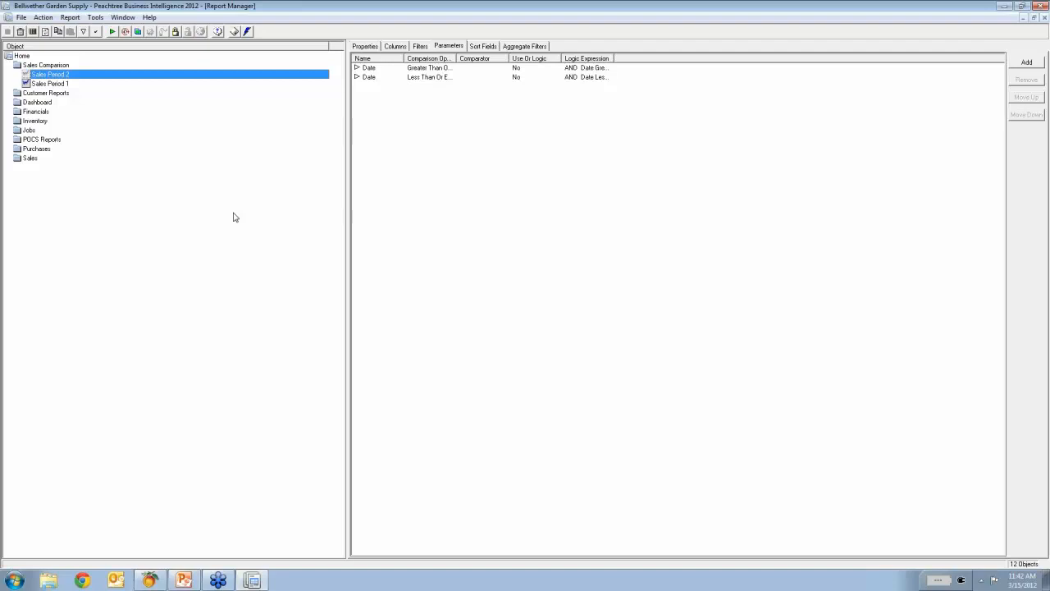
Add a union report named Sales Comparison to the Sales Comparison folder.
{"action": "right_click", "coordinate": [44, 67]}
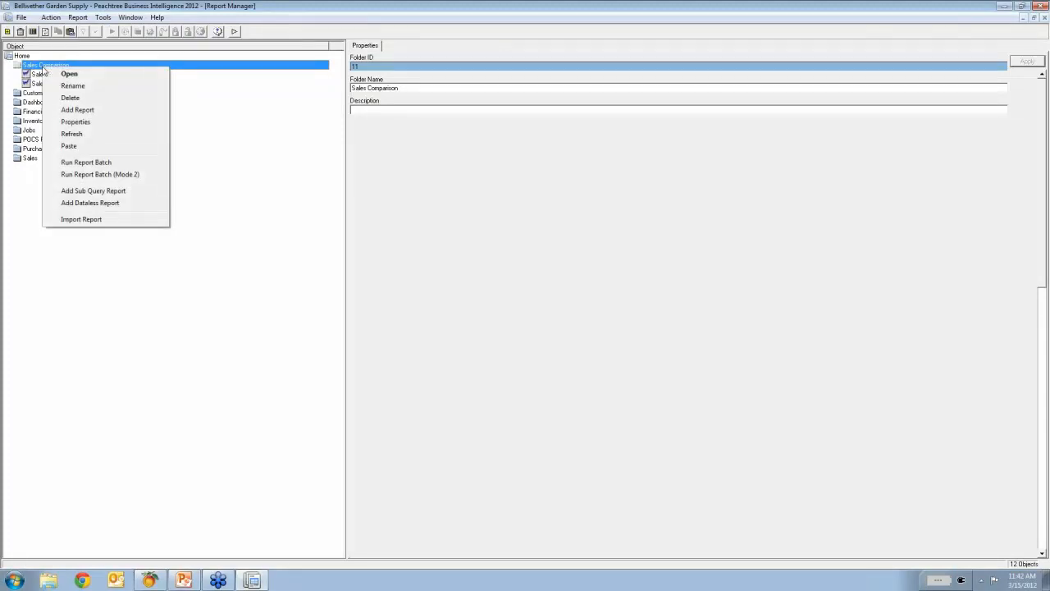
{"action": "left_click", "coordinate": [51, 113]}
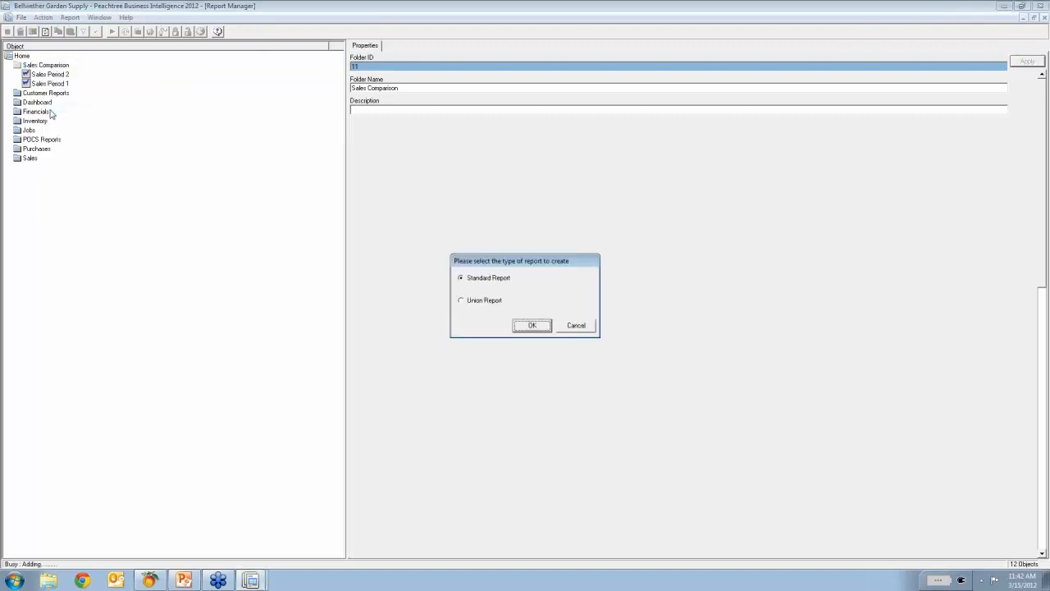
{"action": "left_click", "coordinate": [461, 301]}
{"action": "left_click", "coordinate": [531, 326]}
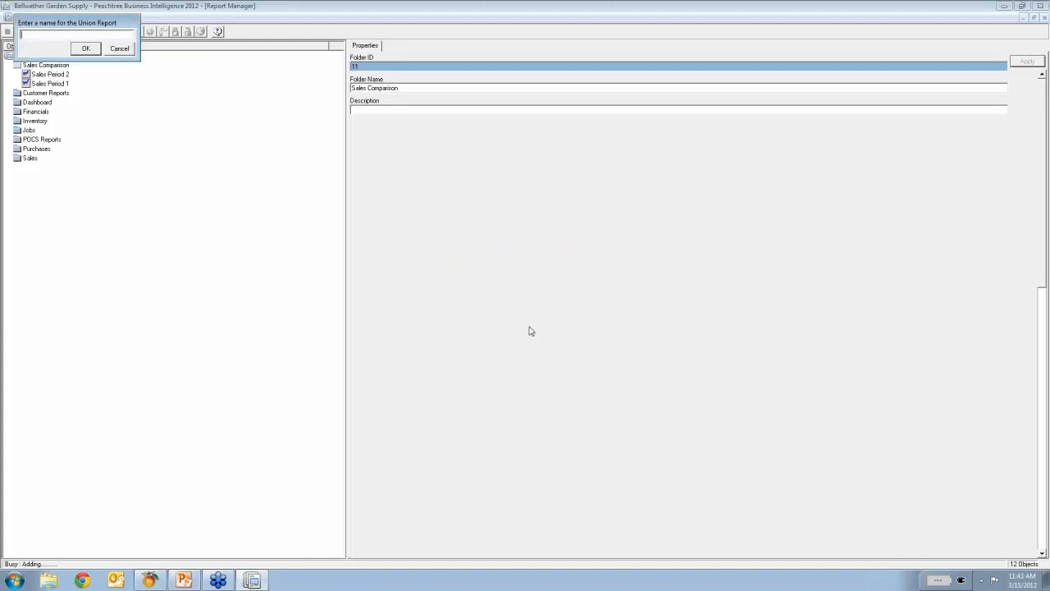
{"action": "type", "text": "Sales Comparison"}
{"action": "left_click", "coordinate": [86, 49]}
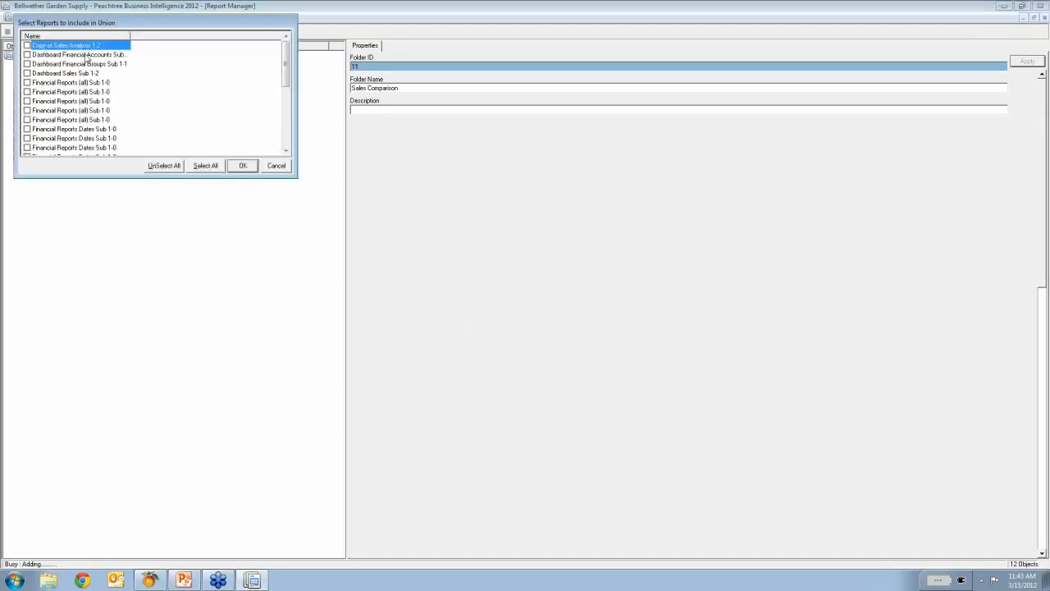
Include the Sales Period 1 and Sales Period 2 reports in the union and finish creating it.
{"action": "left_click_drag", "start_coordinate": [100, 177], "coordinate": [102, 430]}
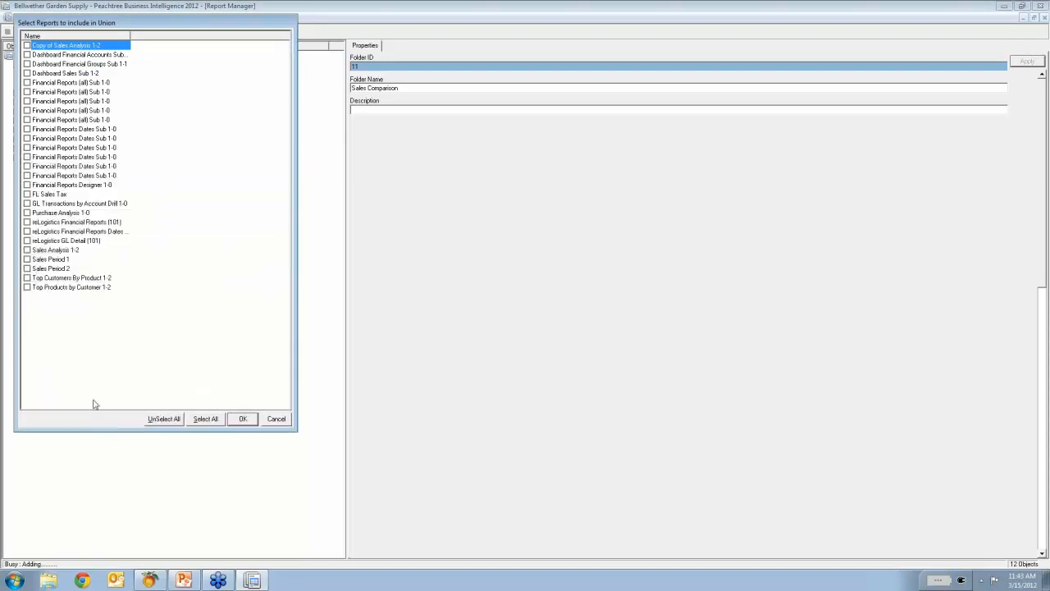
{"action": "left_click", "coordinate": [27, 259]}
{"action": "left_click", "coordinate": [243, 419]}
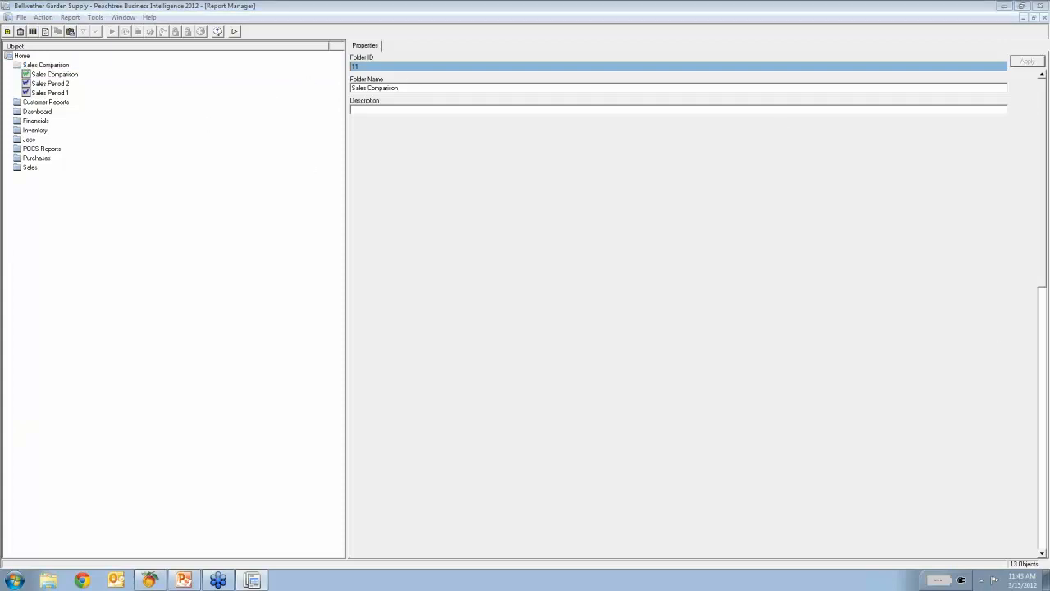
Open the Sales Comparison report's union sub-reports and examine the output sheet assigned to each one.
{"action": "left_click", "coordinate": [188, 89]}
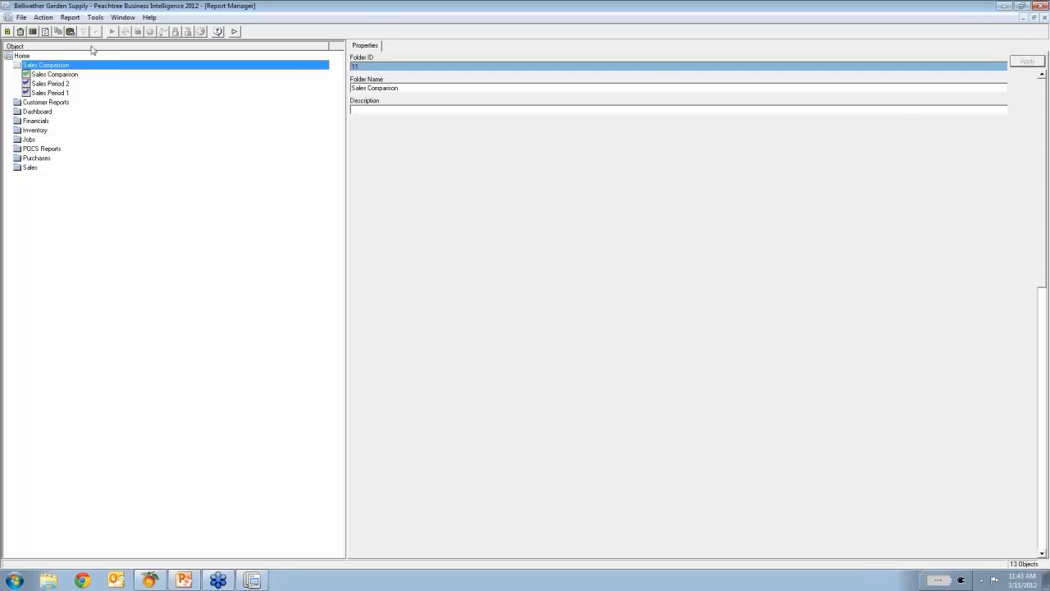
{"action": "left_click", "coordinate": [44, 74]}
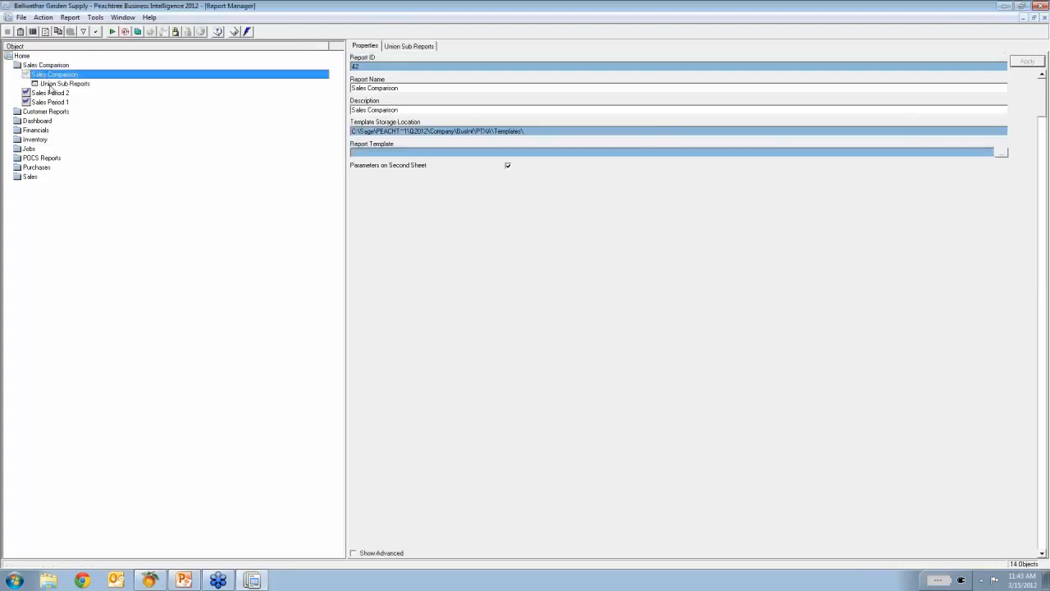
{"action": "left_click", "coordinate": [53, 85]}
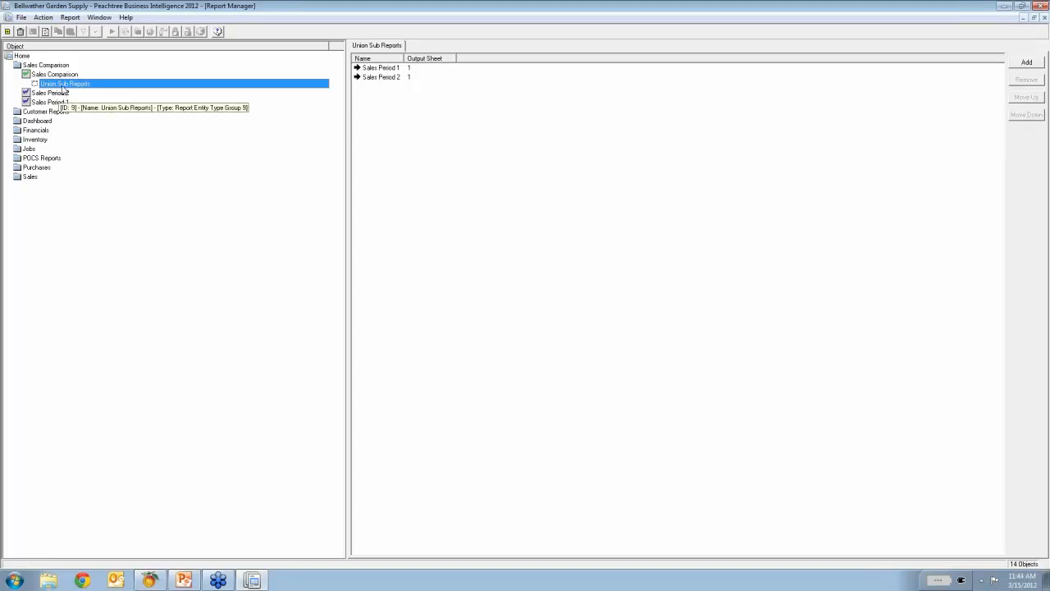
{"action": "left_click_drag", "start_coordinate": [405, 59], "coordinate": [425, 58]}
{"action": "left_click", "coordinate": [420, 69]}
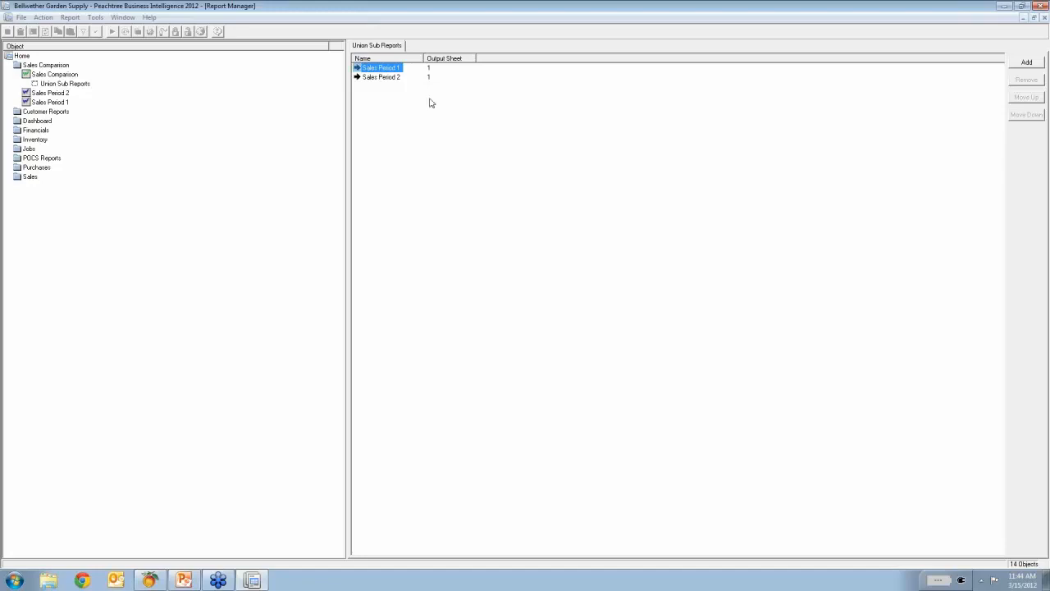
{"action": "left_click", "coordinate": [387, 79]}
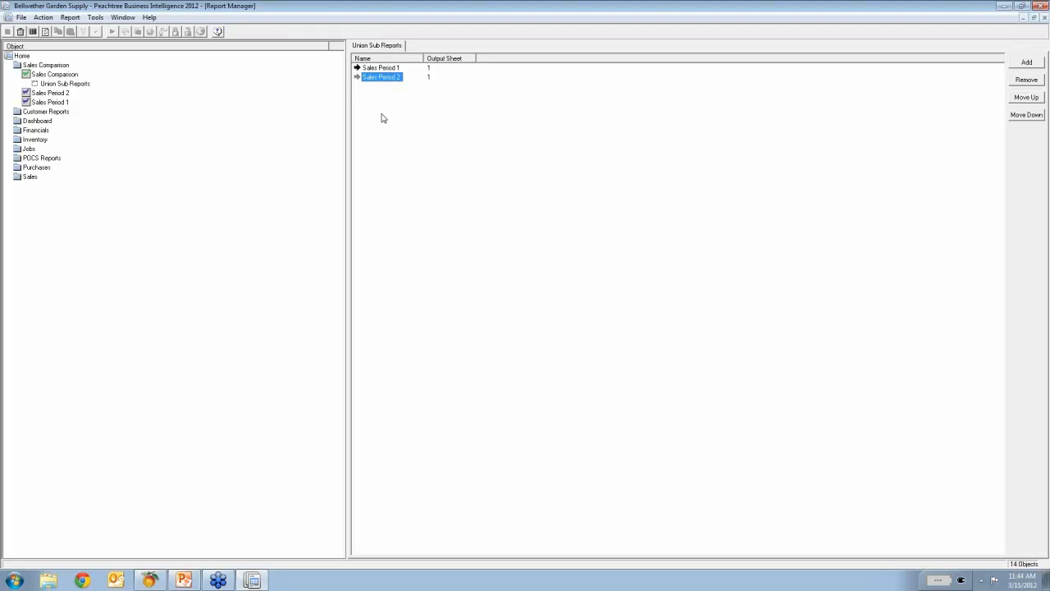
{"action": "left_click", "coordinate": [379, 70]}
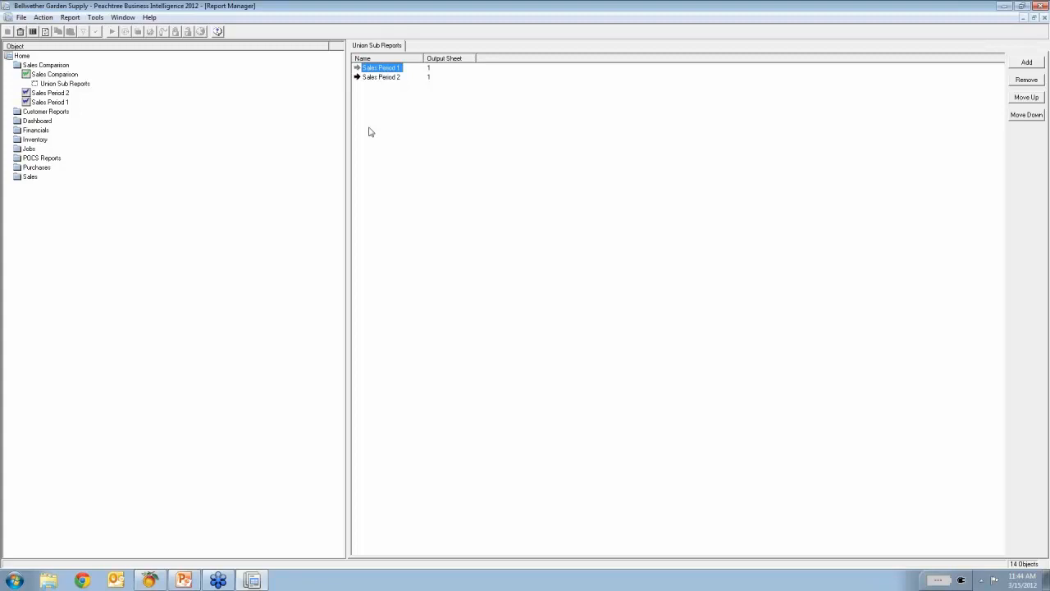
{"action": "left_click", "coordinate": [376, 78]}
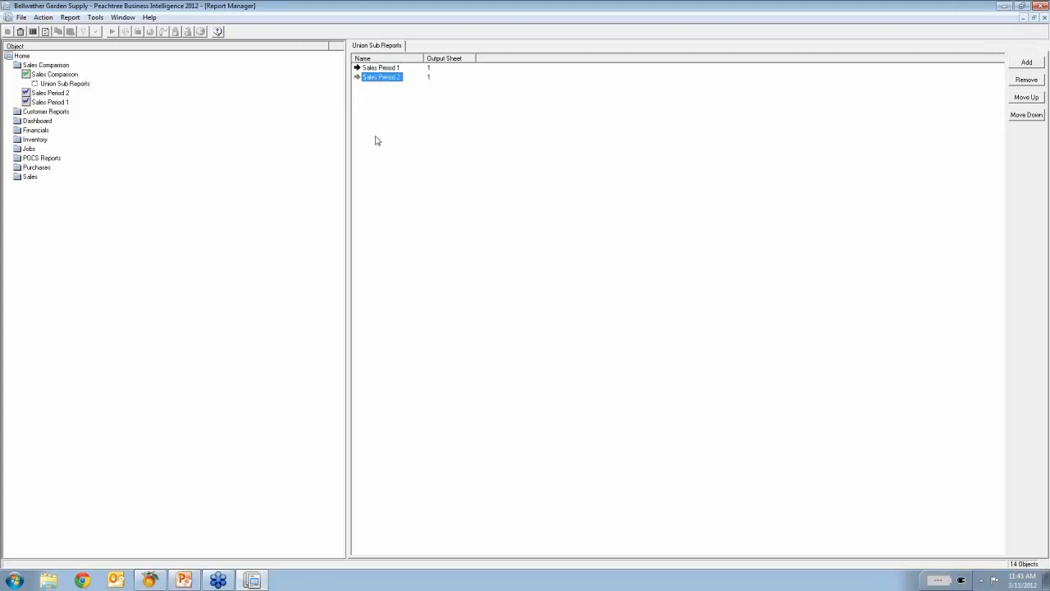
Set the output sheet number of the Sales Period 2 sub-report to 3.
{"action": "right_click", "coordinate": [382, 80]}
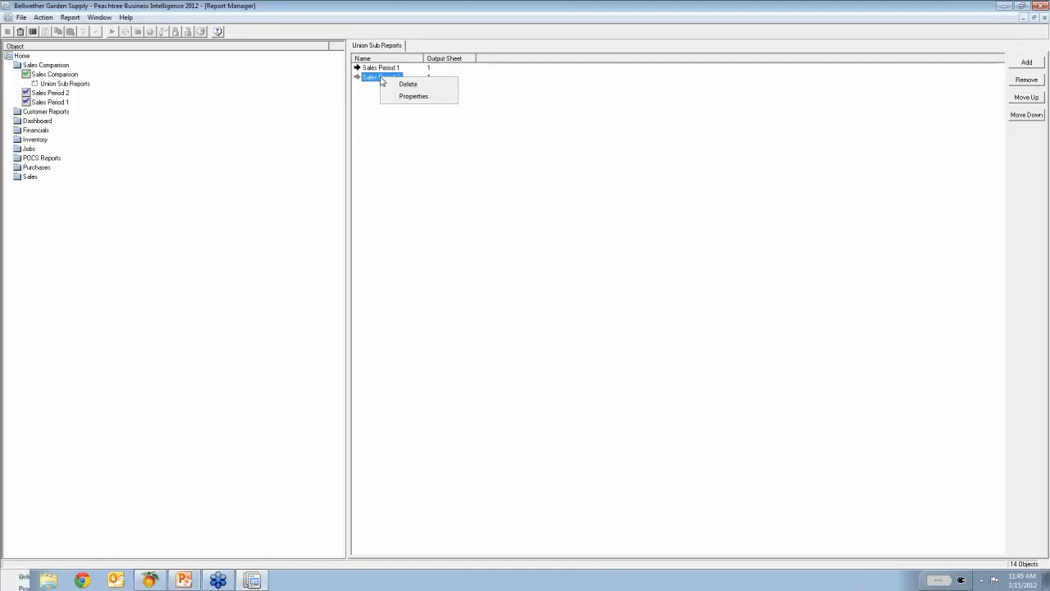
{"action": "left_click", "coordinate": [413, 97]}
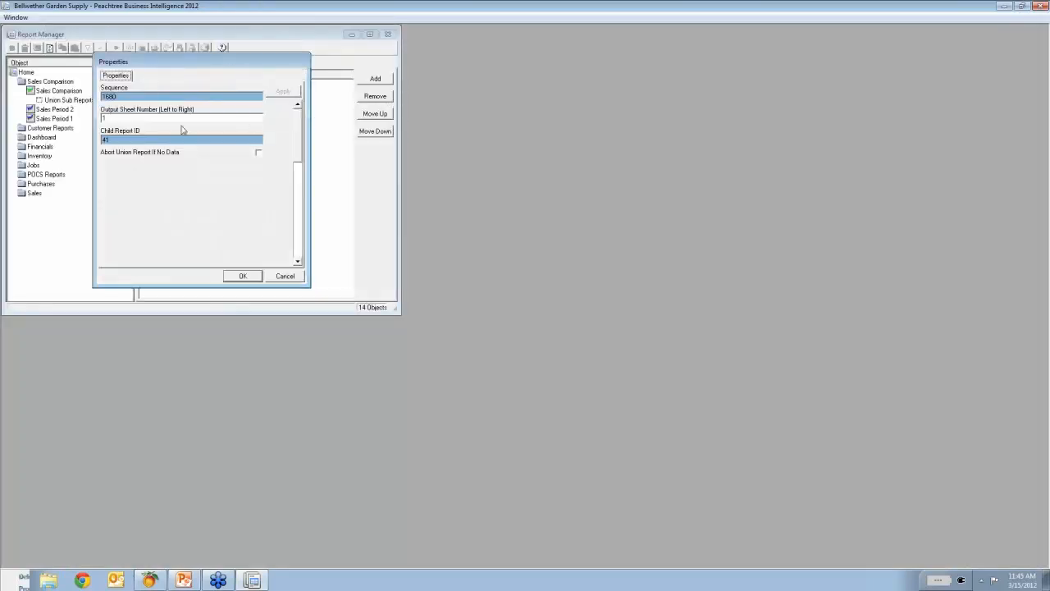
{"action": "left_click", "coordinate": [105, 118]}
{"action": "type", "text": "3"}
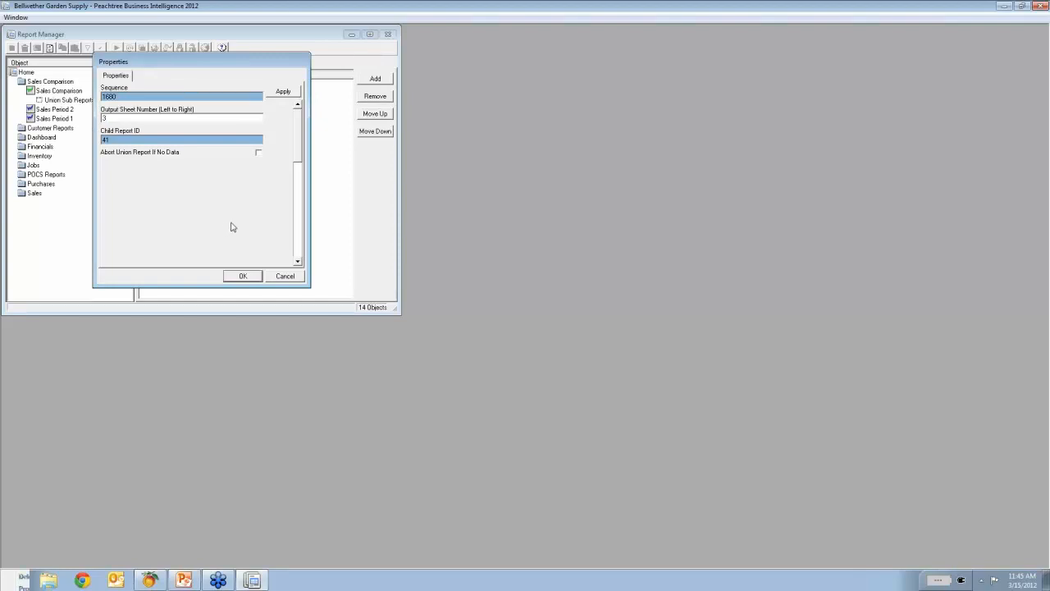
{"action": "left_click", "coordinate": [250, 278]}
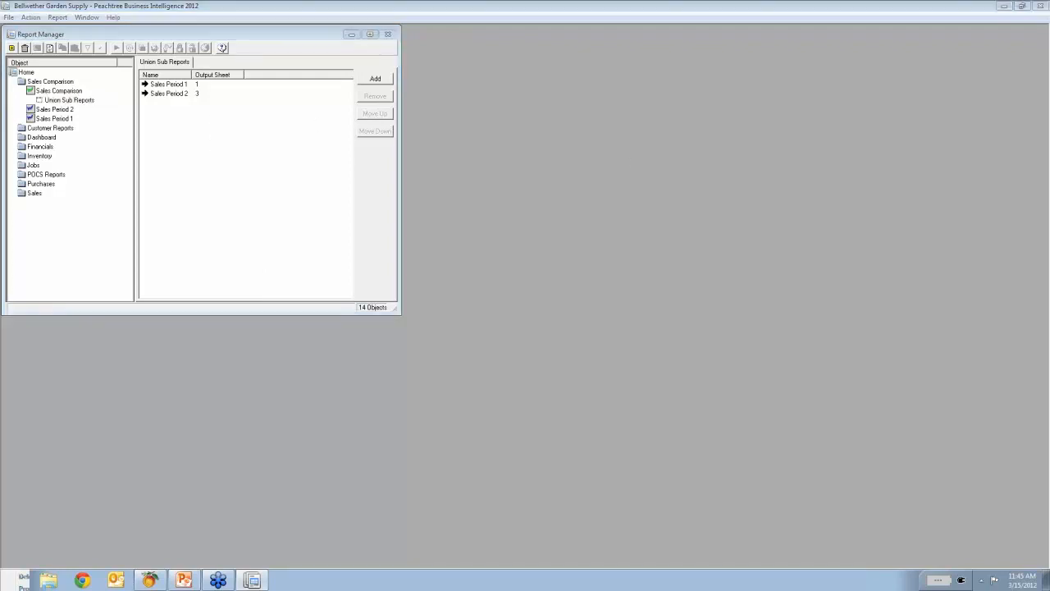
Select the Sales Comparison union report and maximize the Report Manager window.
{"action": "left_click", "coordinate": [1044, 170]}
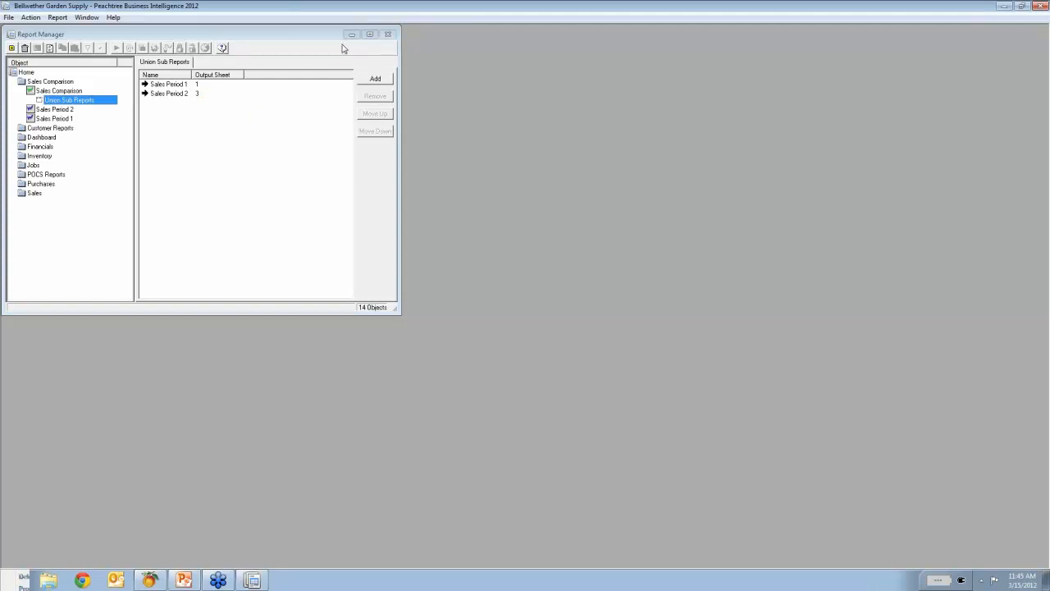
{"action": "left_click", "coordinate": [55, 94]}
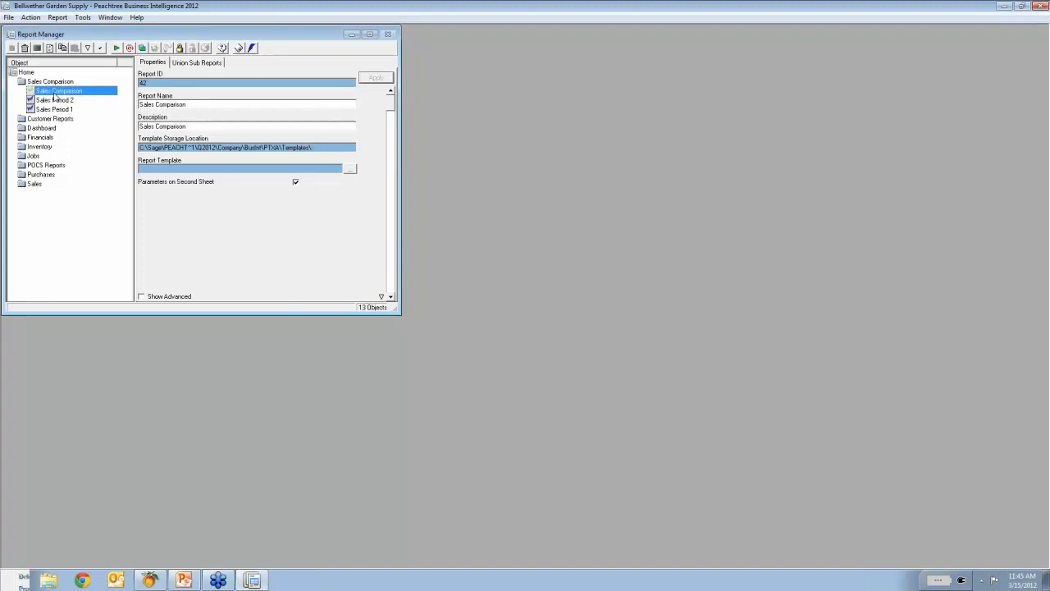
{"action": "left_click", "coordinate": [369, 35]}
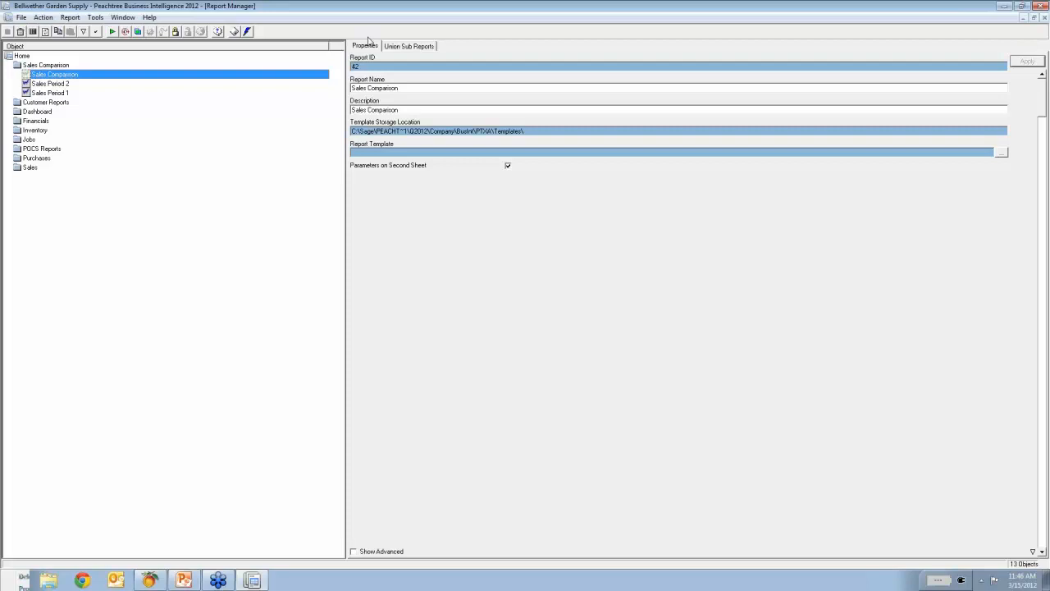
{"action": "left_click", "coordinate": [54, 76]}
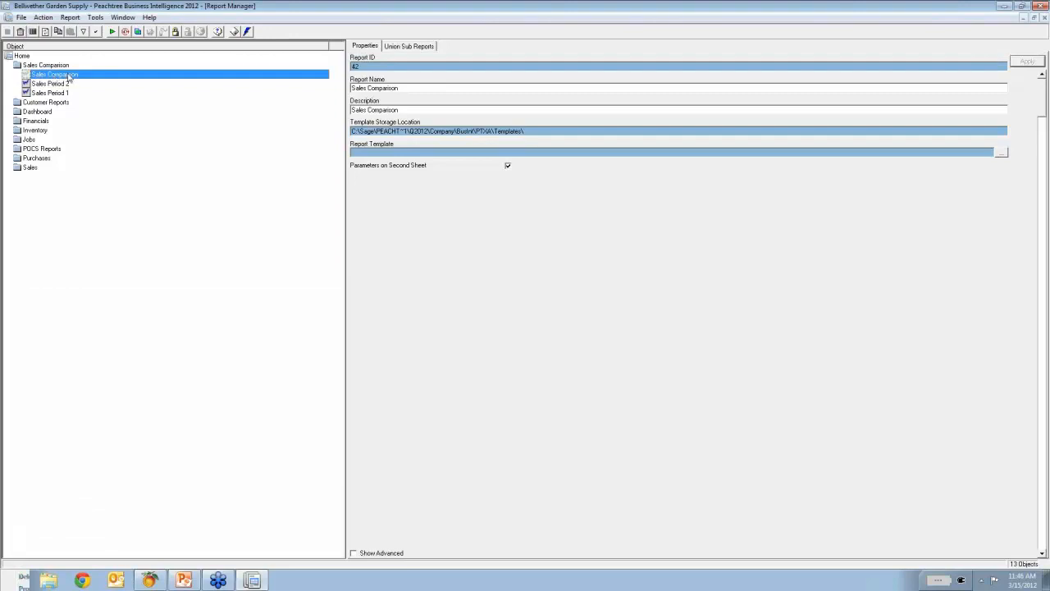
Run the Sales Comparison report and set the Sales Period 2 start date to 01 February 2012.
{"action": "left_click", "coordinate": [112, 32]}
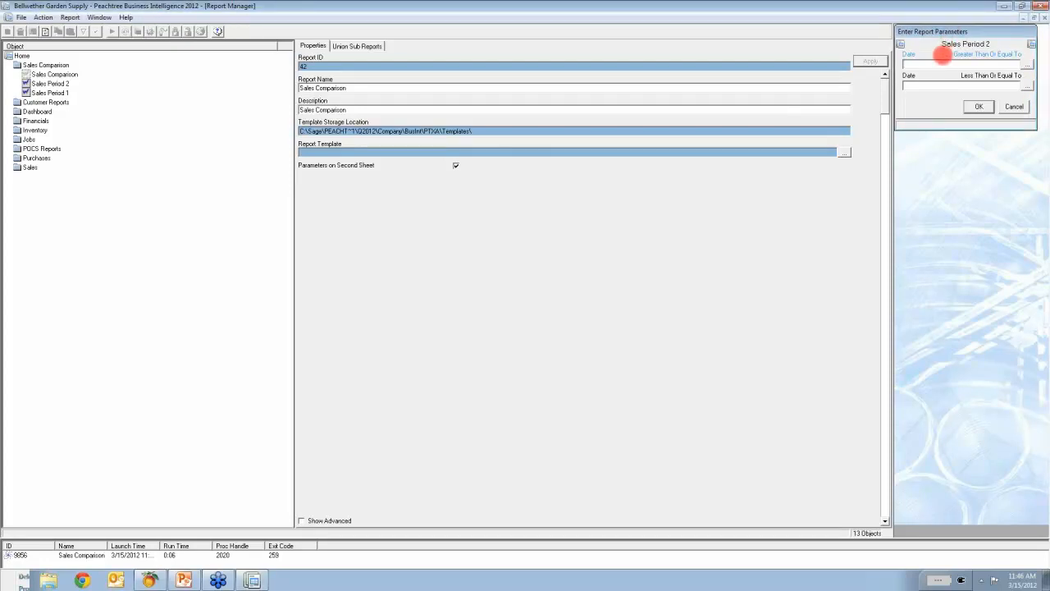
{"action": "left_click", "coordinate": [979, 55]}
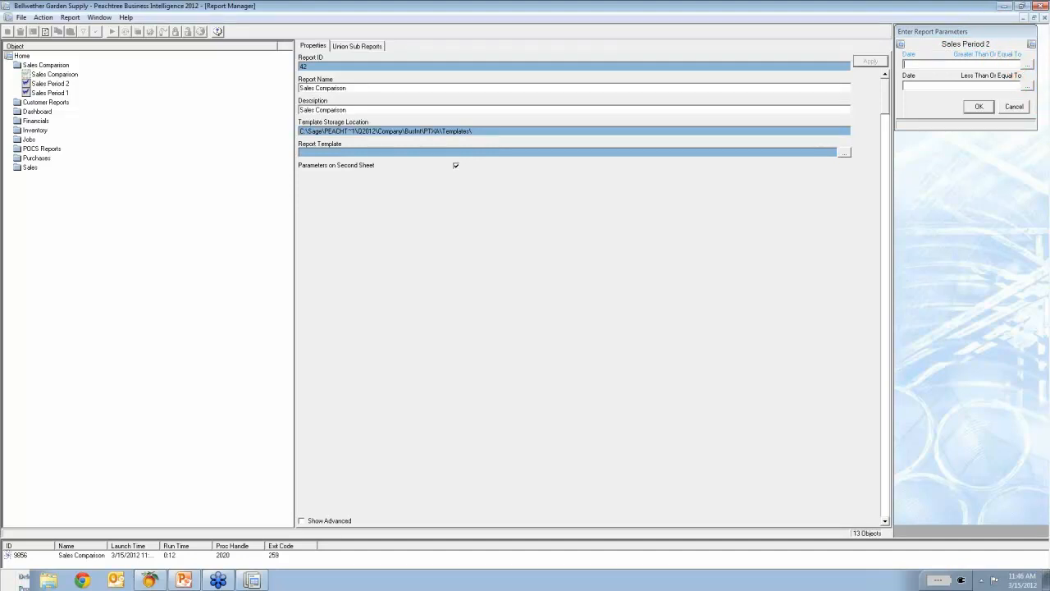
{"action": "left_click", "coordinate": [1028, 65]}
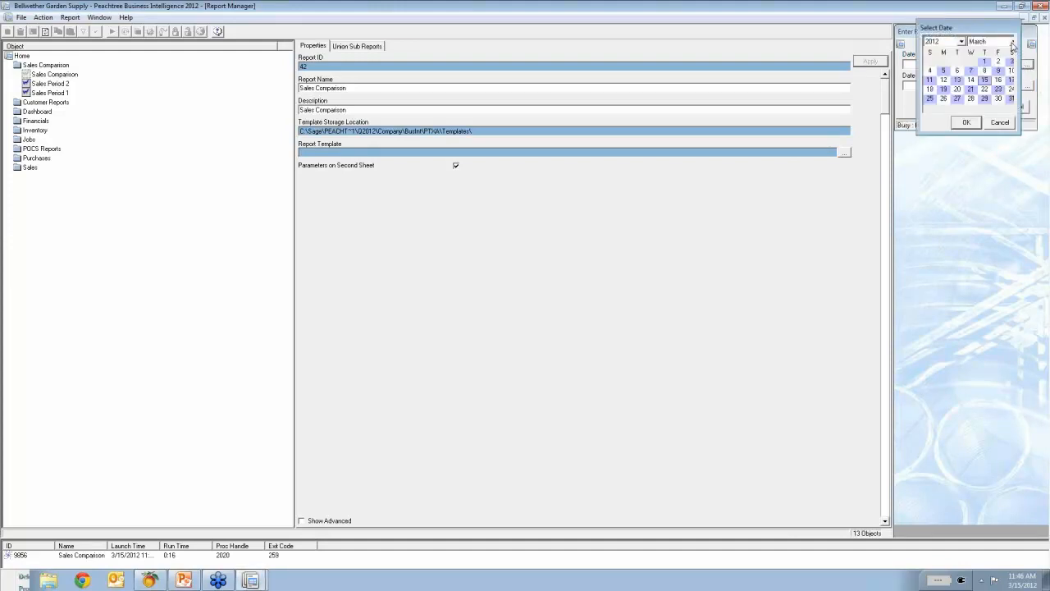
{"action": "left_click", "coordinate": [1012, 42]}
{"action": "scroll", "coordinate": [1005, 58], "scroll_direction": "up", "scroll_amount": 2}
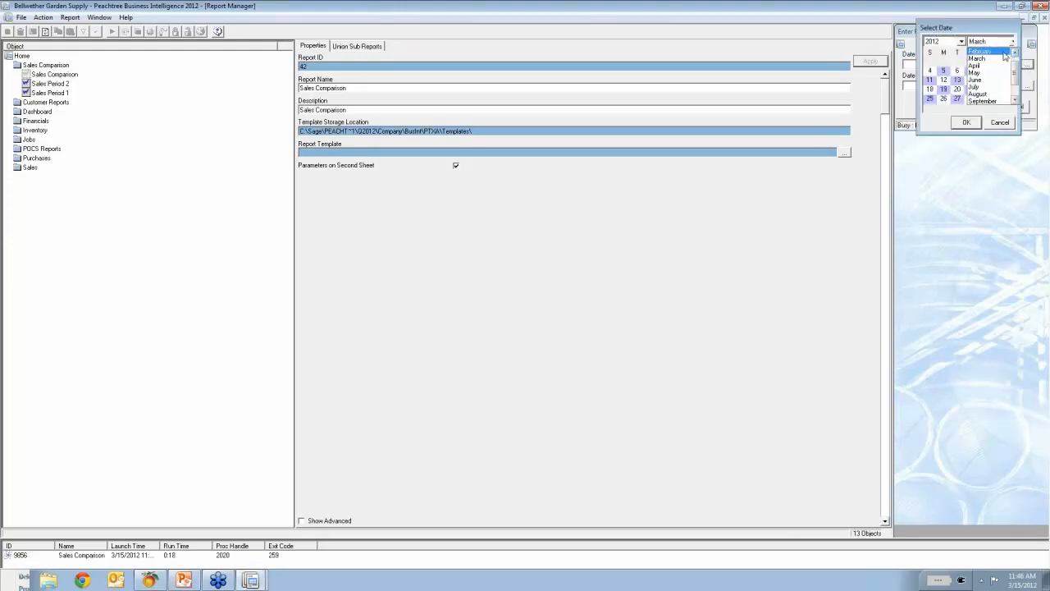
{"action": "left_click", "coordinate": [1002, 53]}
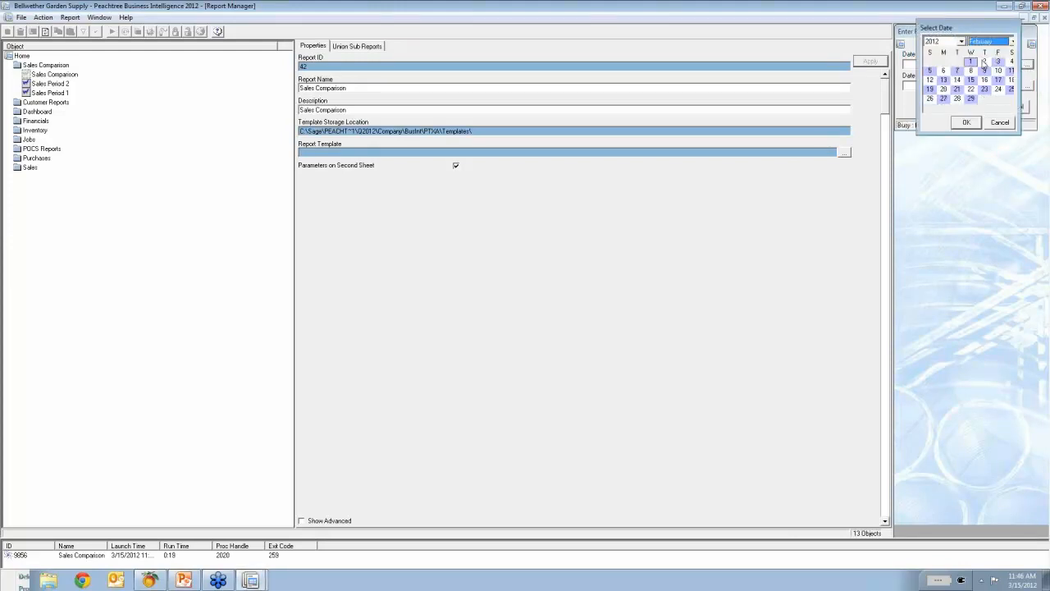
{"action": "left_click", "coordinate": [964, 123]}
Set the Sales Period 2 end date to 29 February 2012 and submit its date range.
{"action": "left_click", "coordinate": [1027, 88]}
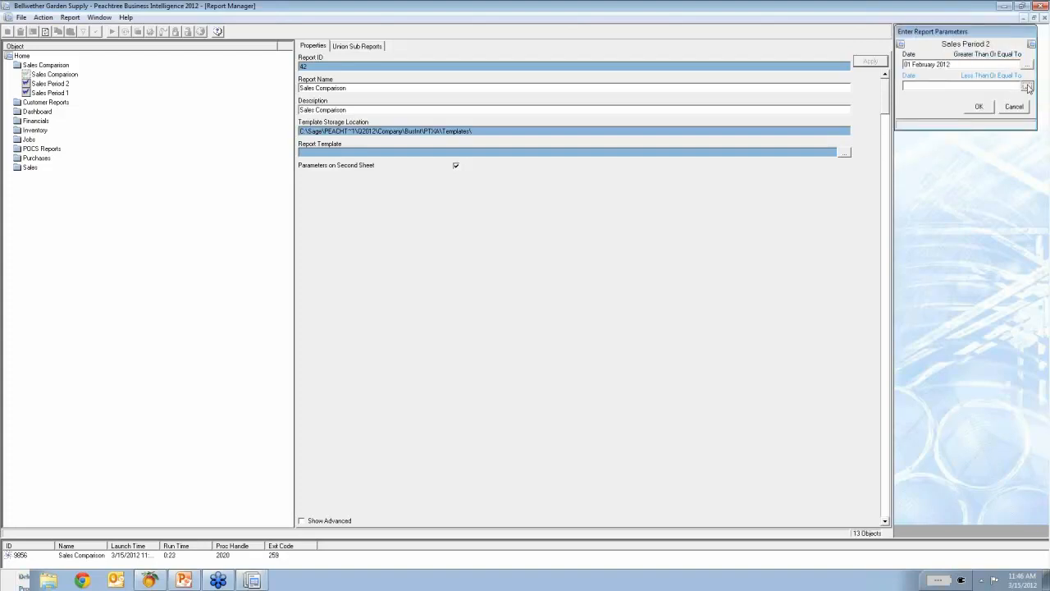
{"action": "left_click", "coordinate": [1012, 42]}
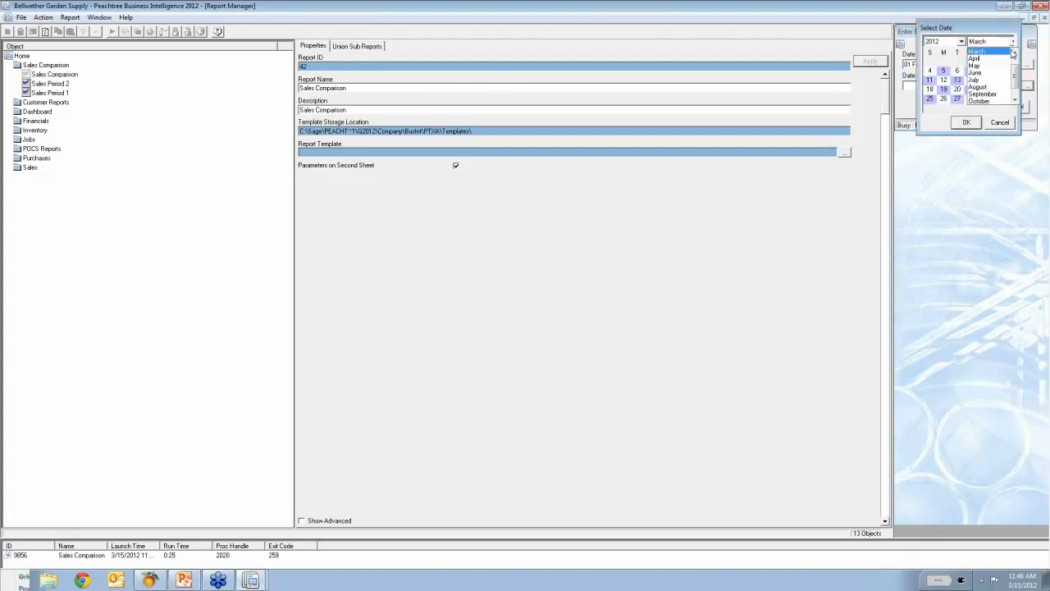
{"action": "left_click", "coordinate": [1014, 53]}
{"action": "left_click", "coordinate": [987, 54]}
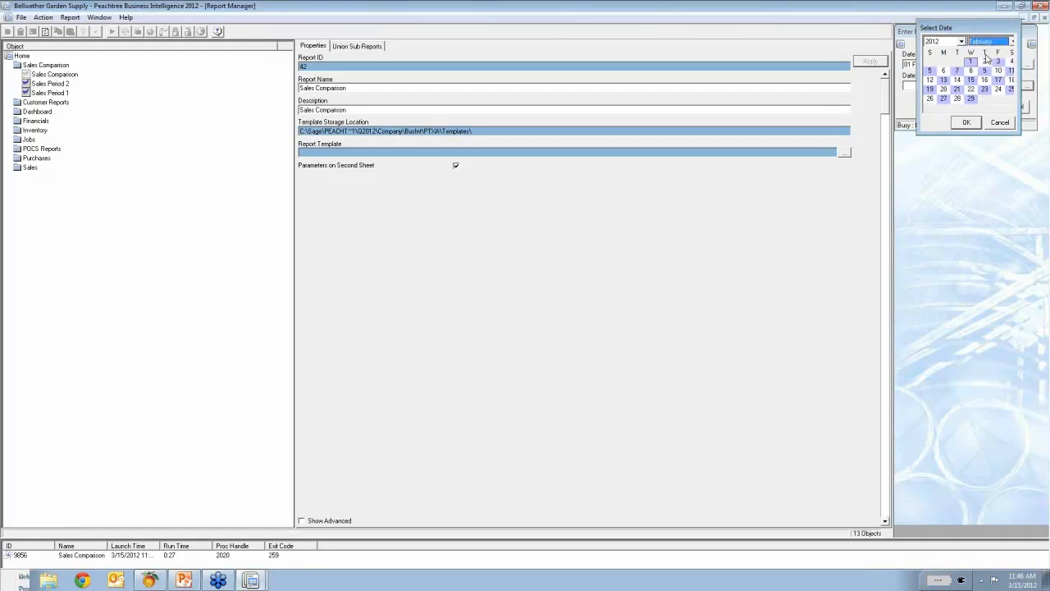
{"action": "left_click", "coordinate": [971, 98]}
{"action": "left_click", "coordinate": [967, 122]}
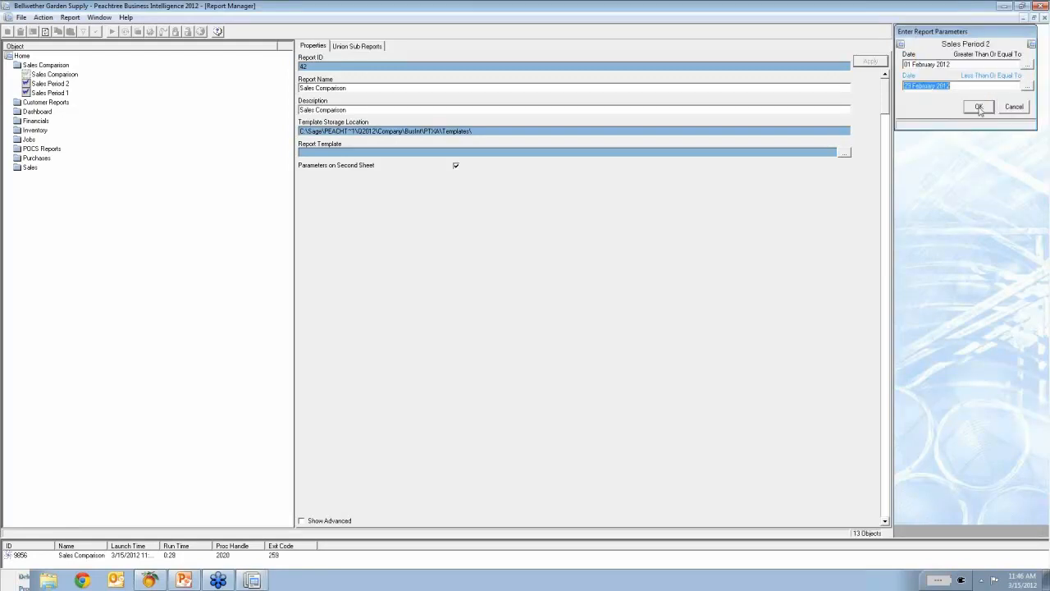
{"action": "left_click", "coordinate": [979, 107]}
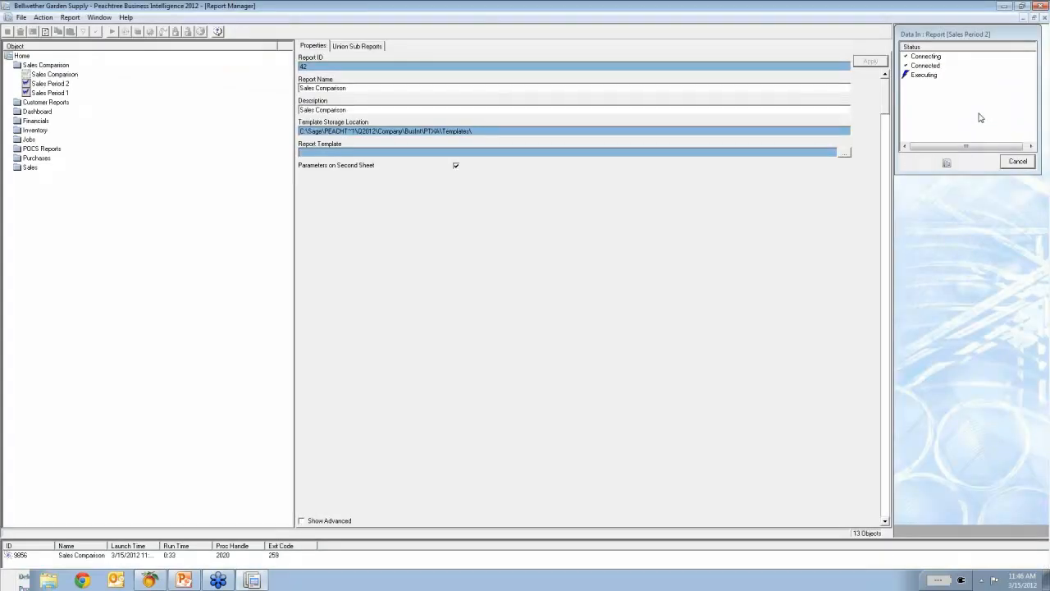
Set the Sales Period 1 start date to 01 January 2012.
{"action": "left_click", "coordinate": [1027, 66]}
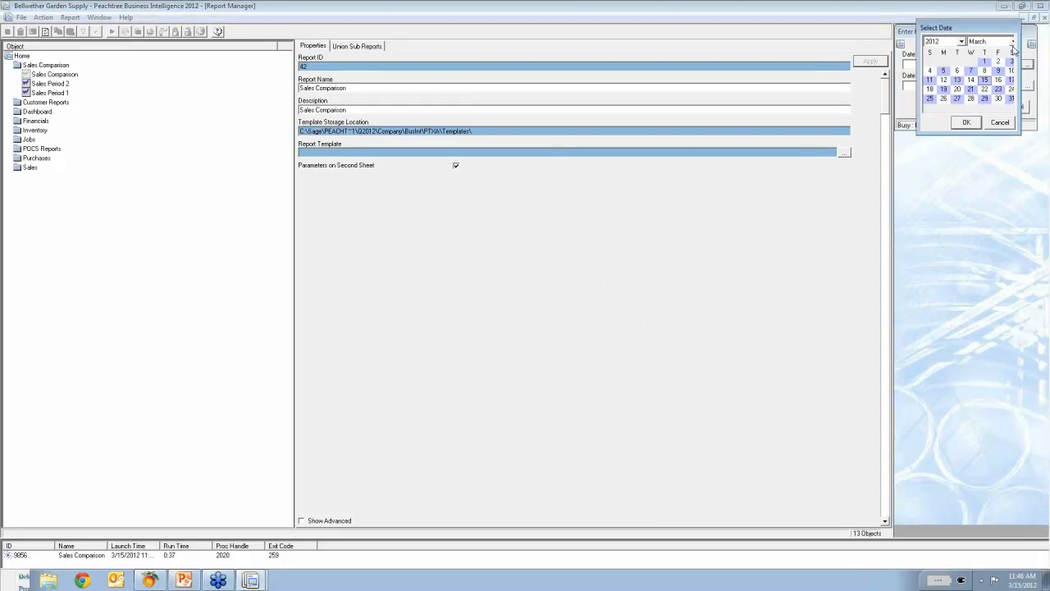
{"action": "left_click", "coordinate": [1013, 43]}
{"action": "left_click", "coordinate": [1014, 54]}
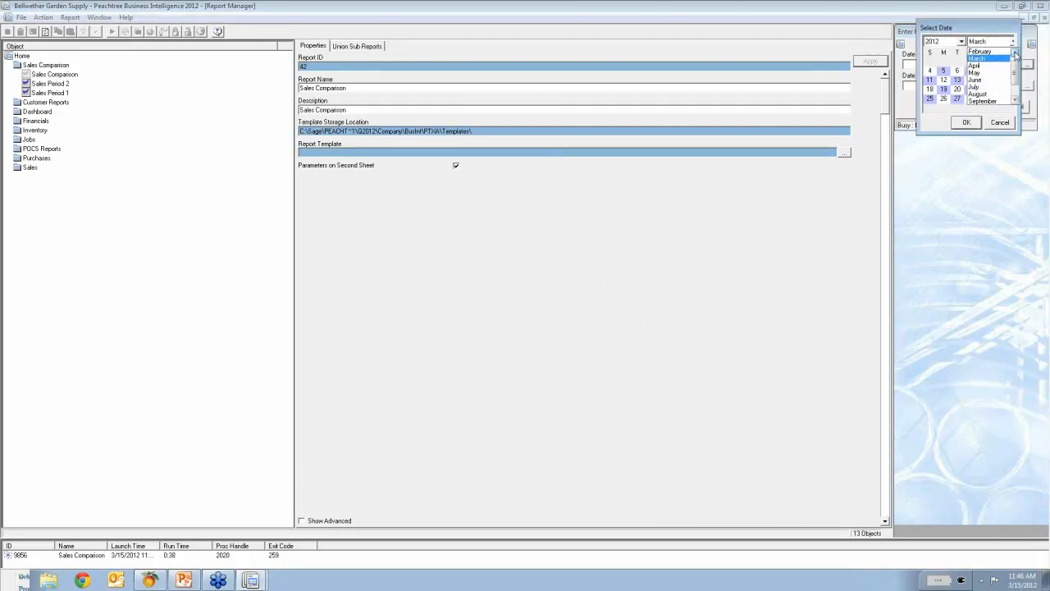
{"action": "left_click", "coordinate": [1014, 55]}
{"action": "left_click", "coordinate": [995, 53]}
{"action": "left_click", "coordinate": [932, 63]}
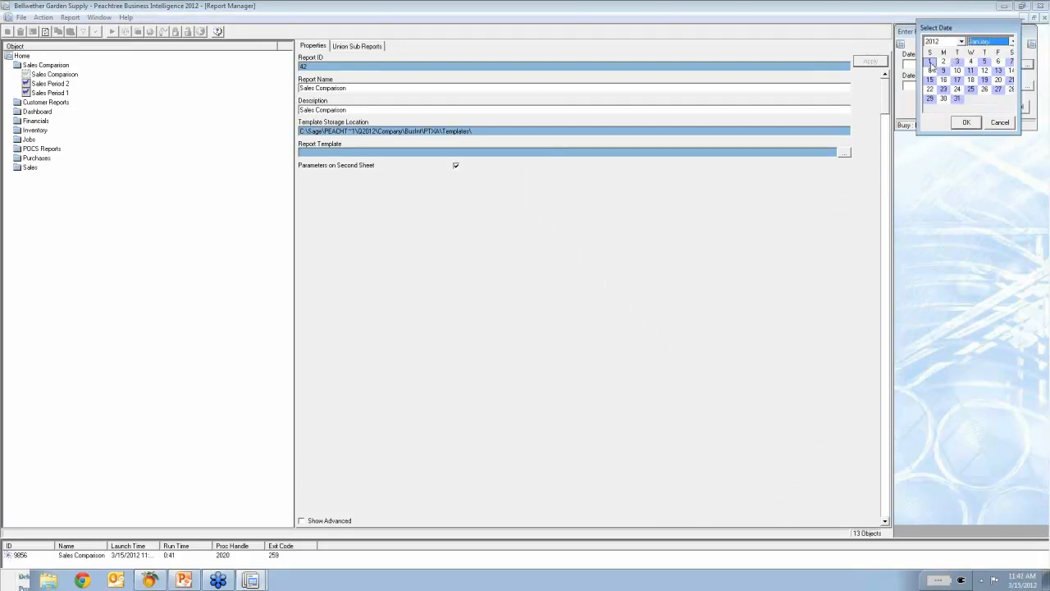
{"action": "left_click", "coordinate": [967, 122]}
Set the Sales Period 1 end date to 31 January 2012 and generate the report output in Excel.
{"action": "left_click", "coordinate": [1028, 86]}
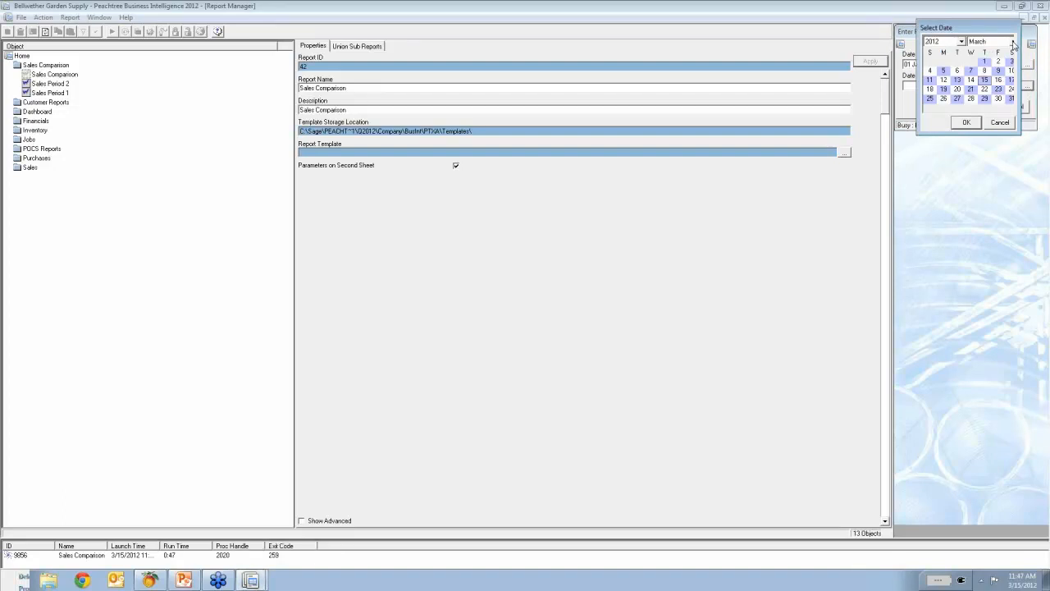
{"action": "left_click", "coordinate": [1013, 42]}
{"action": "left_click", "coordinate": [991, 52]}
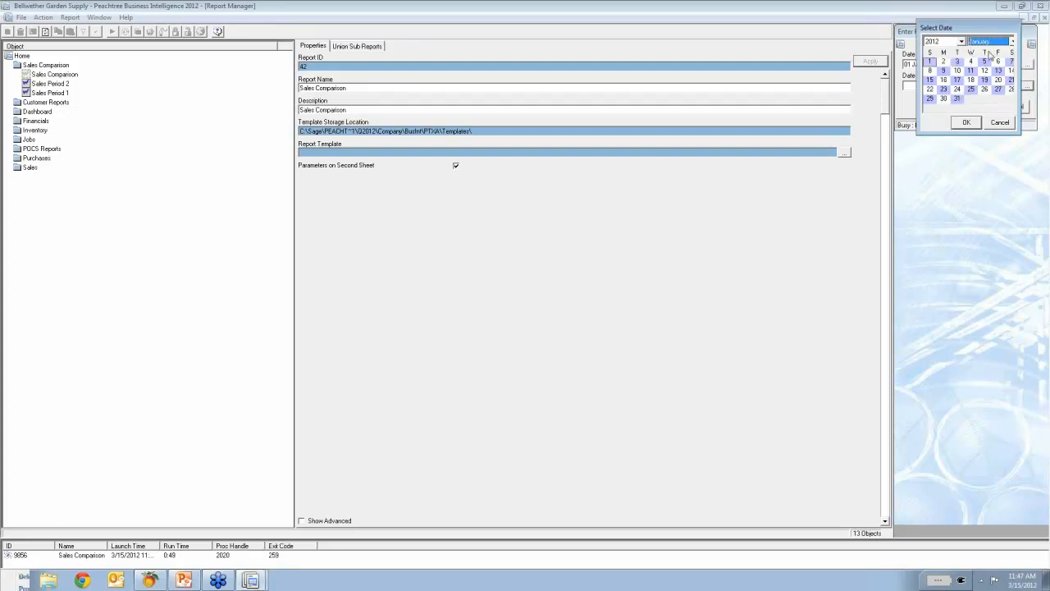
{"action": "left_click", "coordinate": [966, 123]}
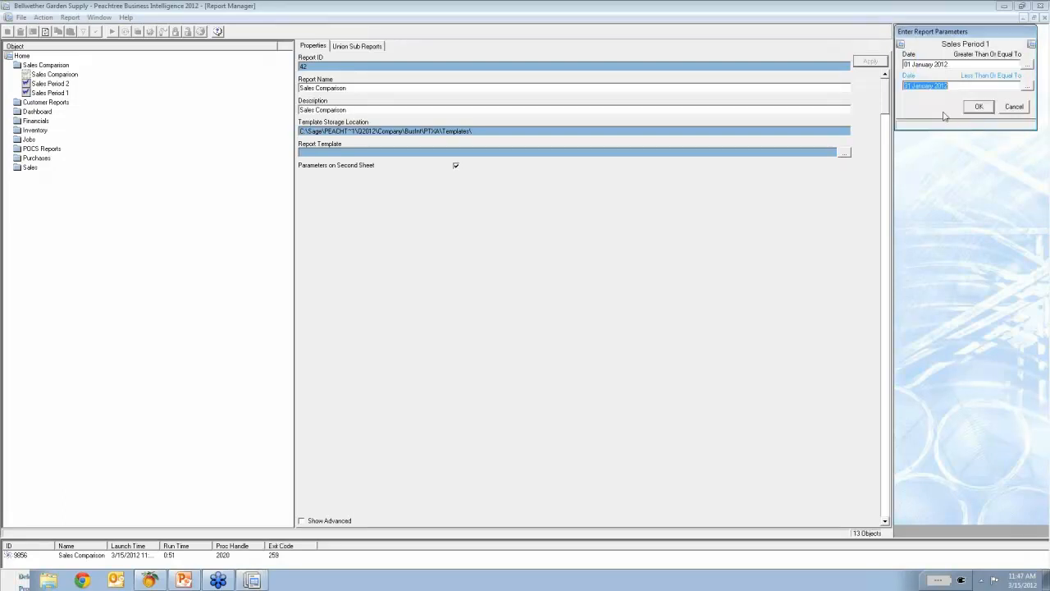
{"action": "left_click", "coordinate": [976, 110]}
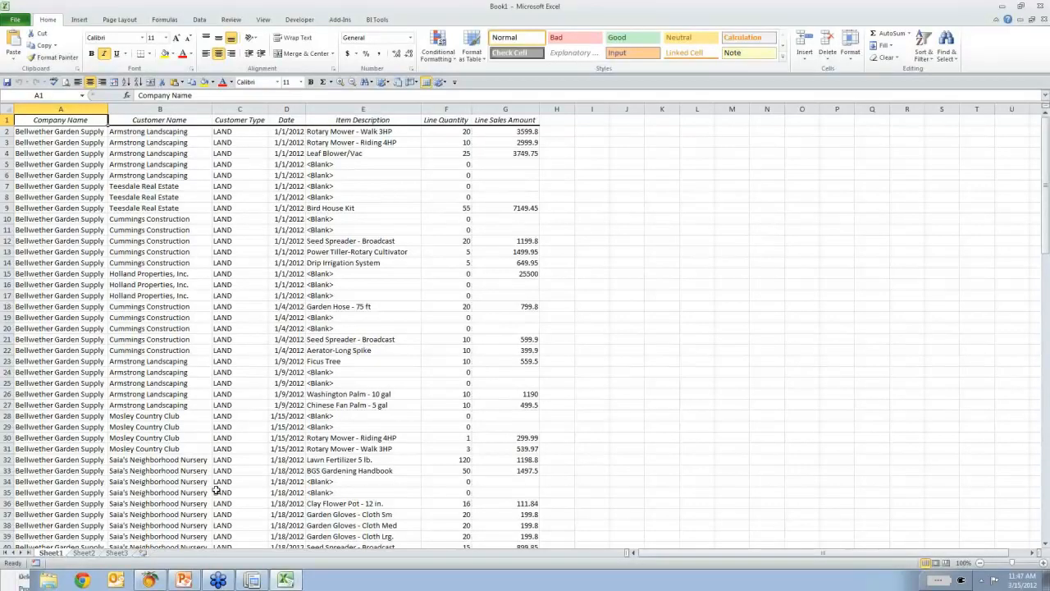
Review the sales data on Sheet3 and Sheet1, and close the workbook without saving it.
{"action": "left_click", "coordinate": [116, 553]}
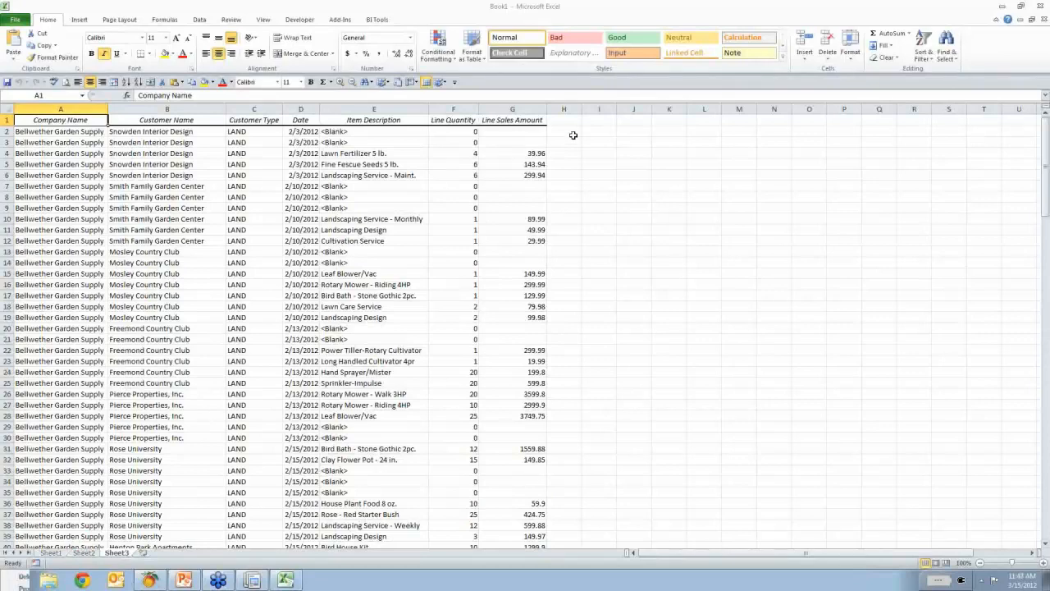
{"action": "left_click", "coordinate": [52, 555]}
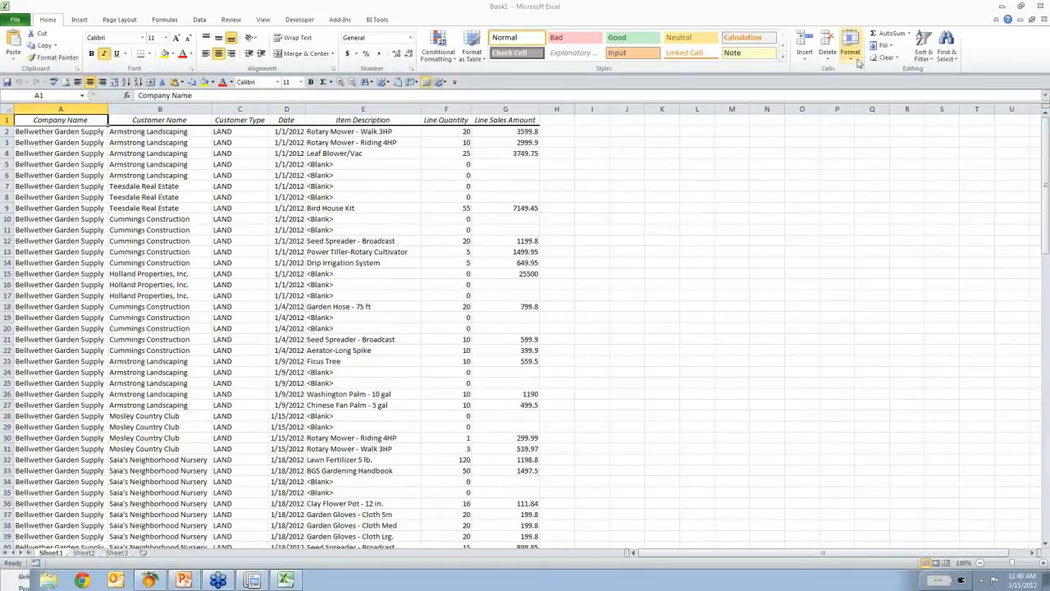
{"action": "left_click", "coordinate": [1042, 7]}
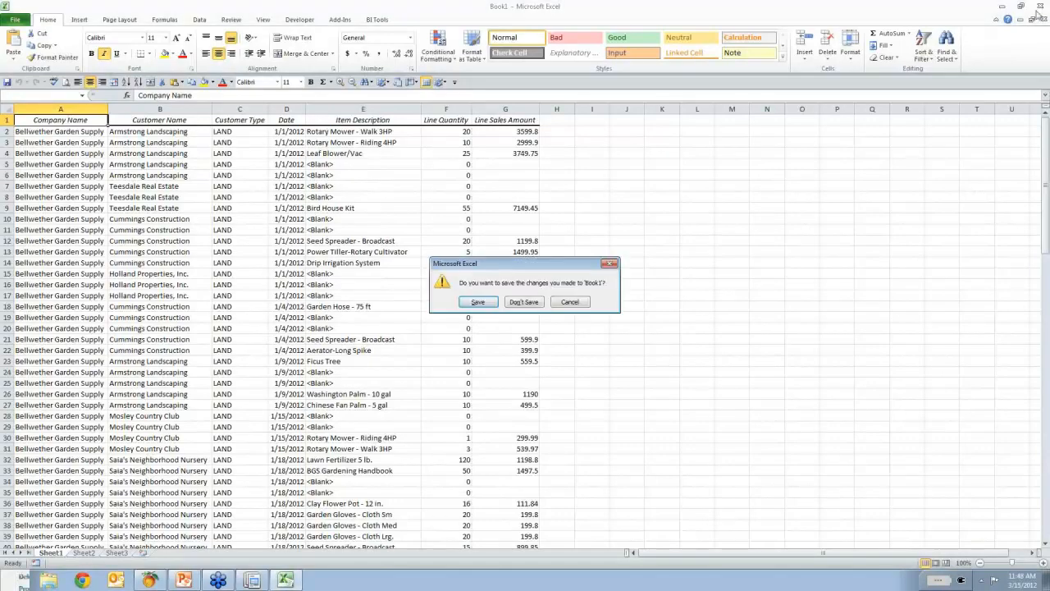
{"action": "left_click", "coordinate": [522, 302]}
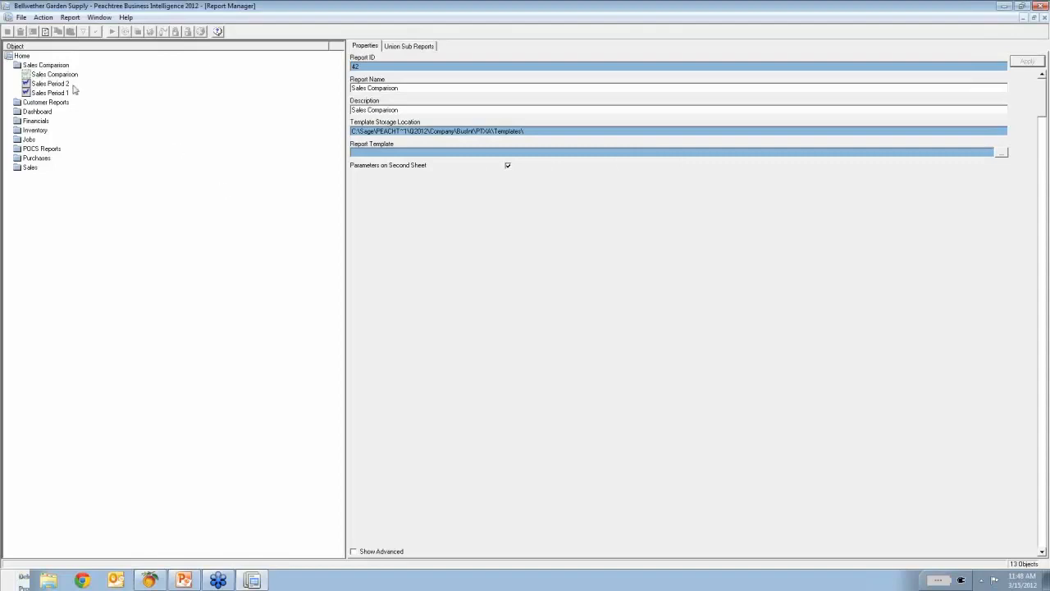
Add a filter on the Item Description field to the Sales Period 1 report.
{"action": "left_click", "coordinate": [50, 95]}
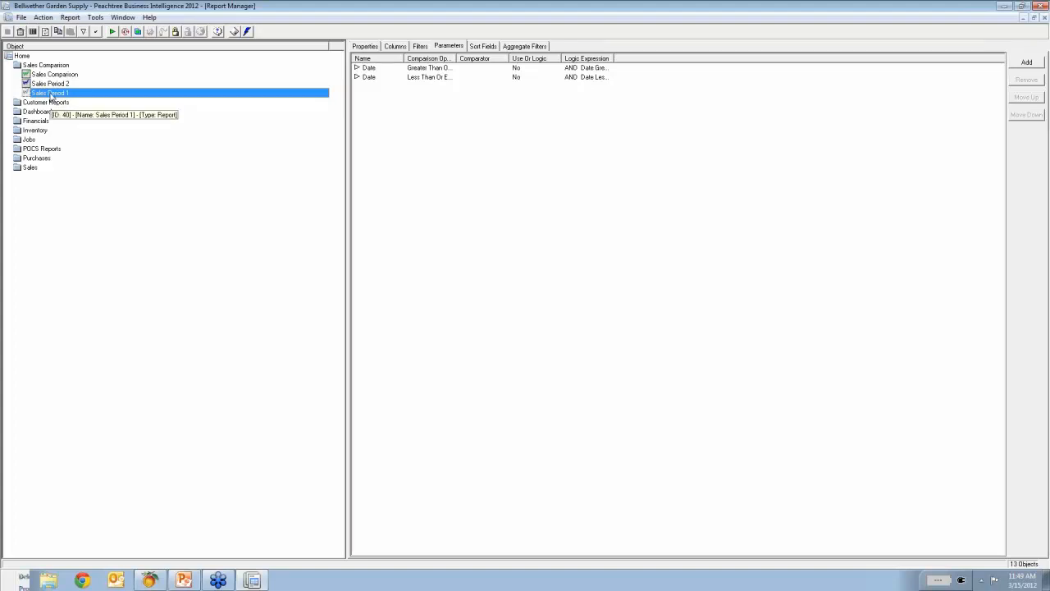
{"action": "left_click", "coordinate": [420, 47]}
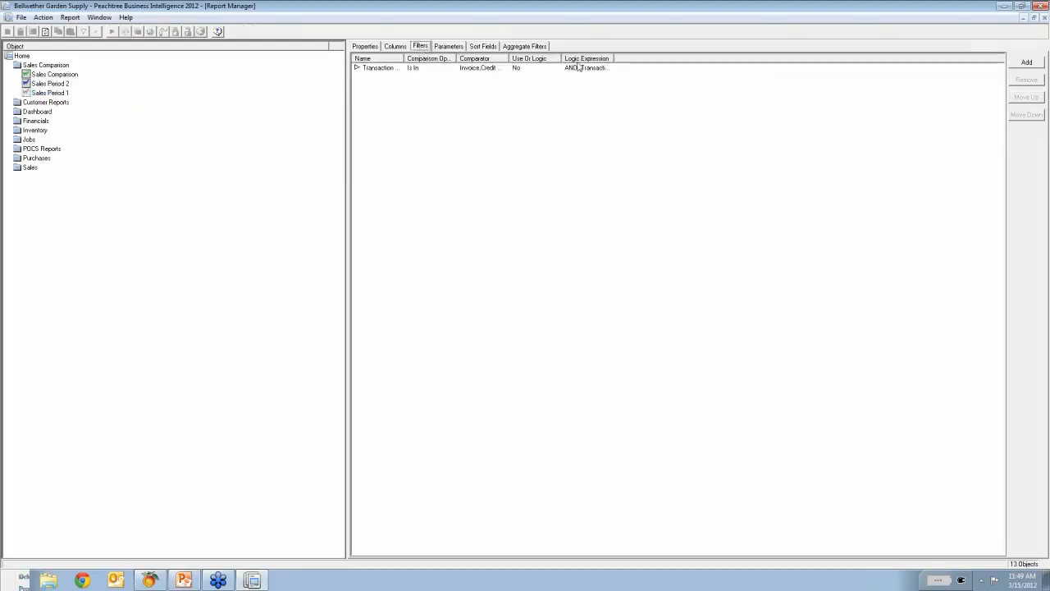
{"action": "left_click", "coordinate": [1015, 65]}
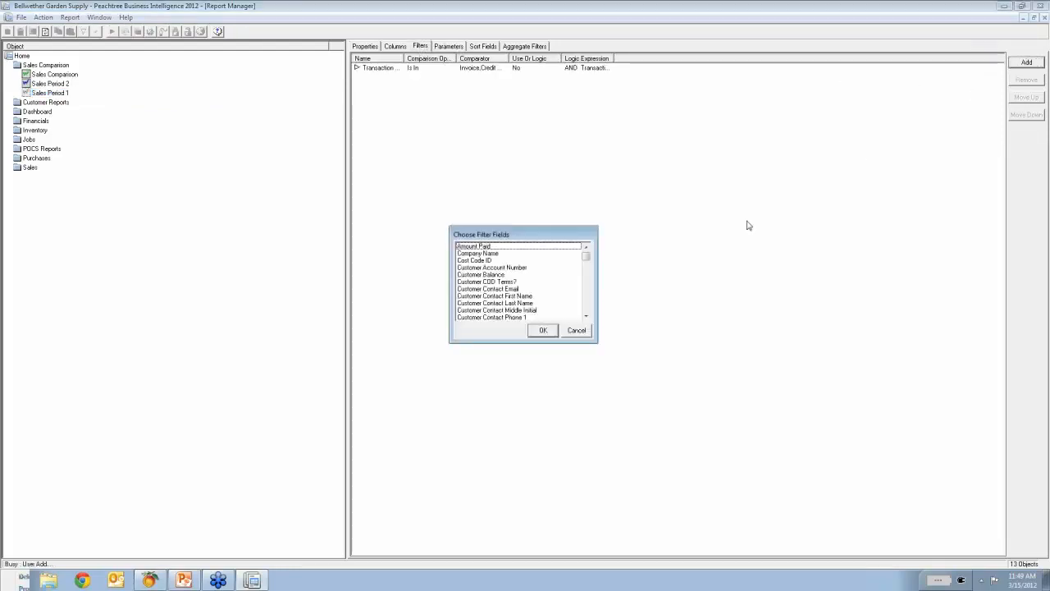
{"action": "left_click_drag", "start_coordinate": [586, 256], "coordinate": [587, 284]}
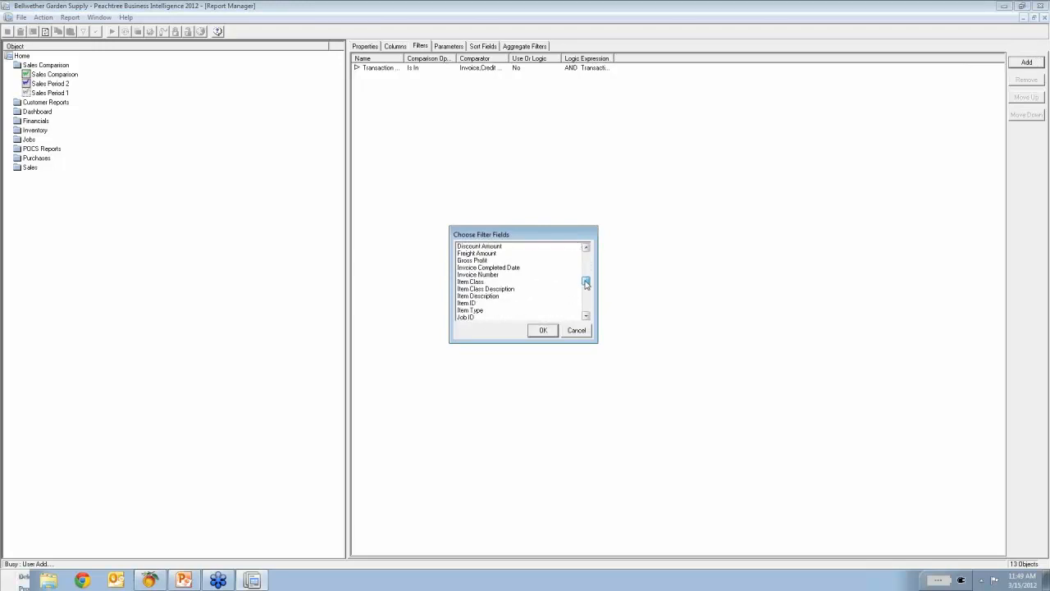
{"action": "left_click", "coordinate": [475, 296]}
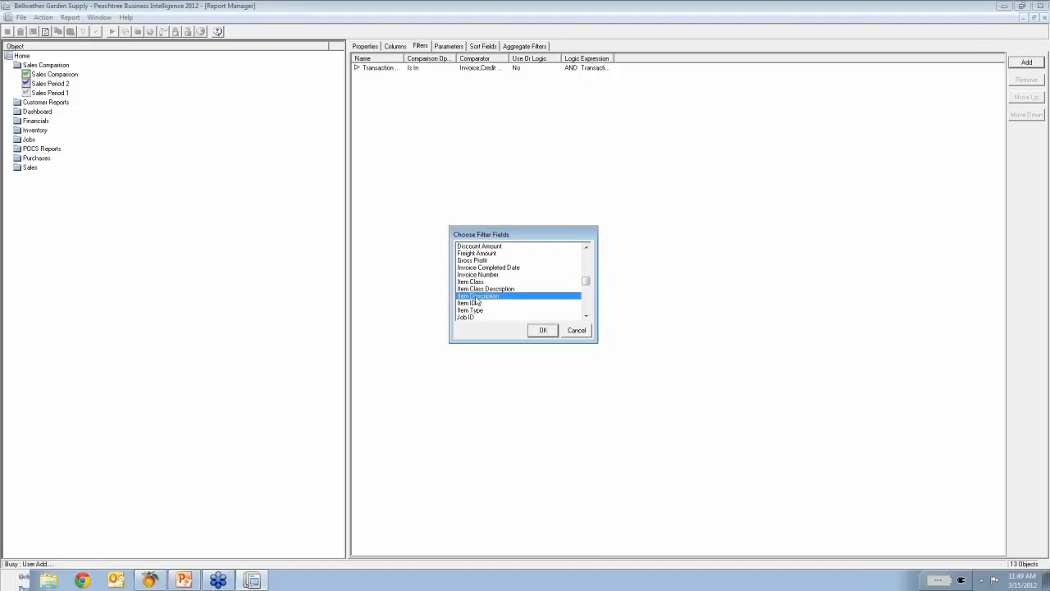
{"action": "left_click", "coordinate": [545, 331]}
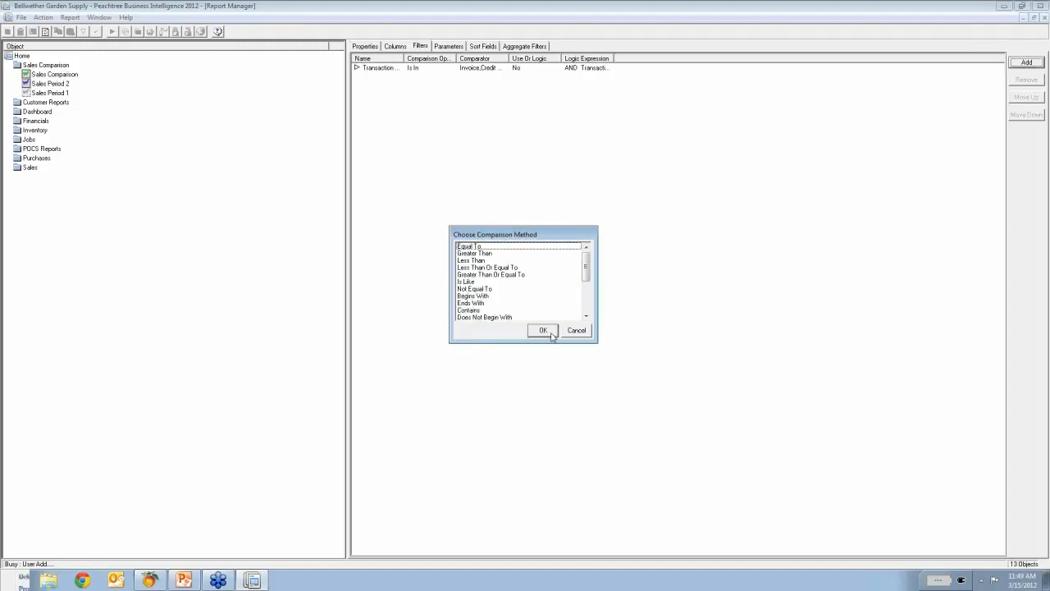
Define the Item Description filter with the comparison Not Equal To and the value <Blank>.
{"action": "left_click", "coordinate": [477, 290]}
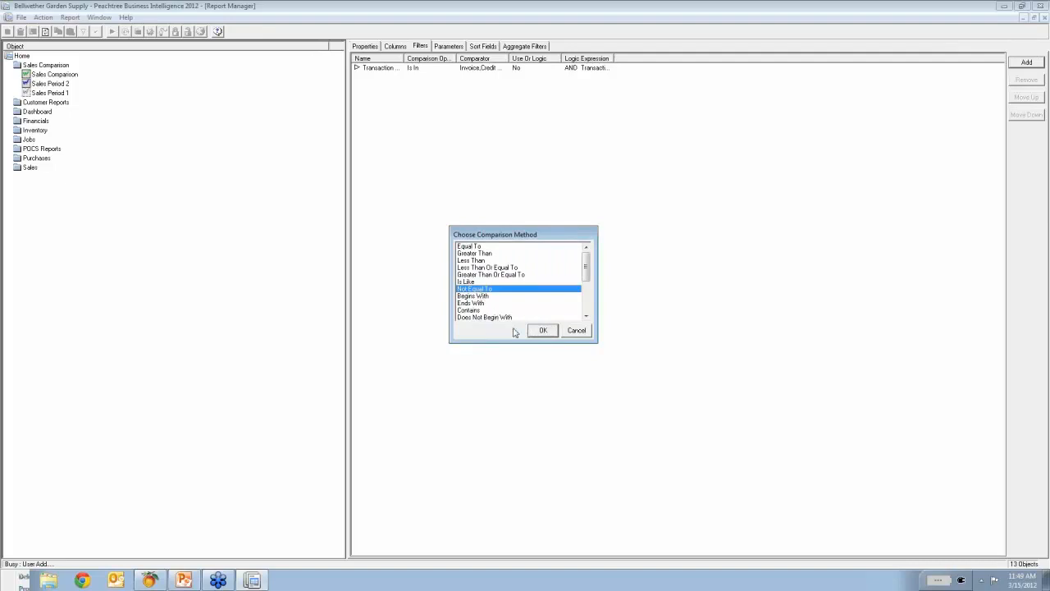
{"action": "left_click", "coordinate": [546, 333]}
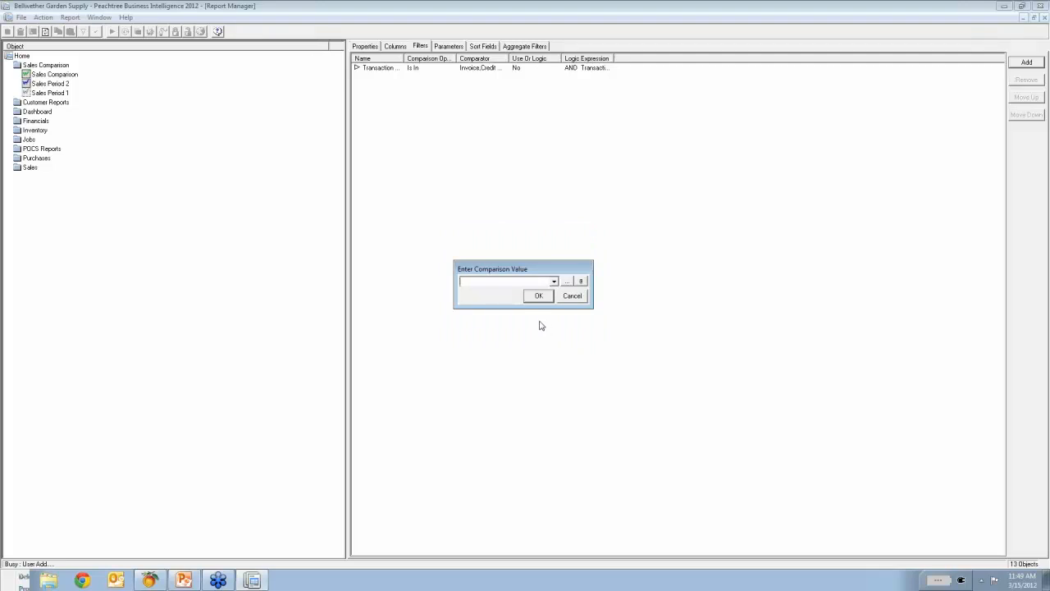
{"action": "type", "text": "k"}
{"action": "type", "text": "Blank"}
{"action": "type", "text": ">"}
{"action": "left_click", "coordinate": [538, 297]}
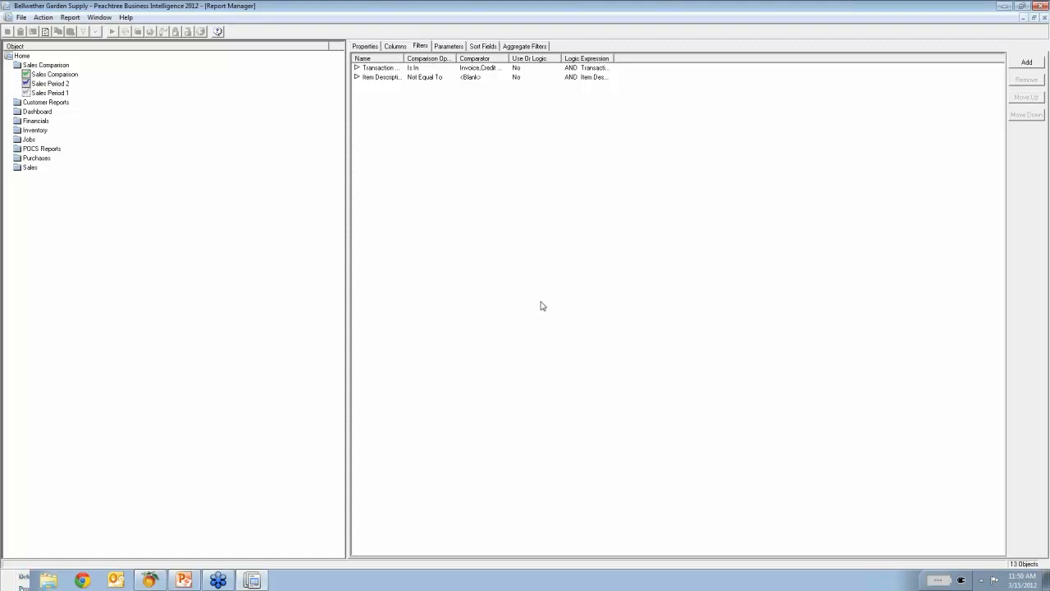
Add an Item Class filter to the Sales Period 1 report with the comparison Not Equal To and the value 2.
{"action": "double_click", "coordinate": [406, 61]}
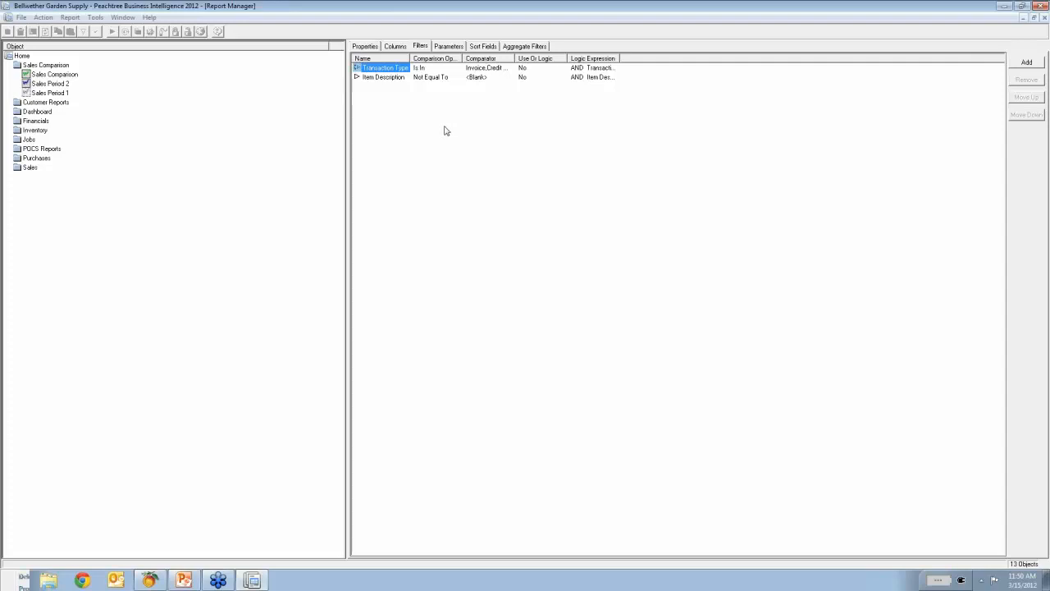
{"action": "left_click", "coordinate": [1025, 63]}
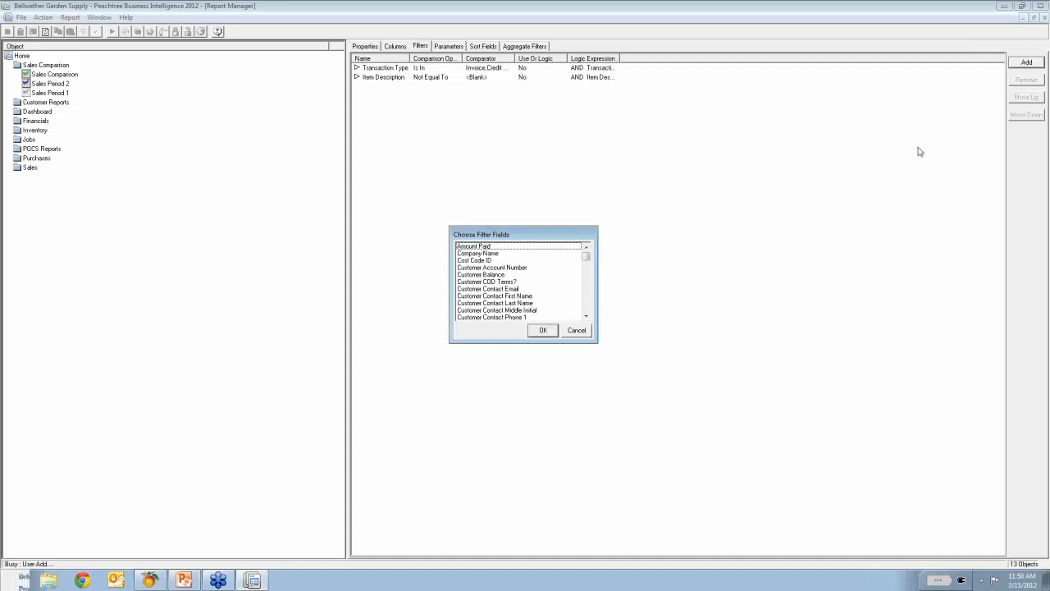
{"action": "left_click_drag", "start_coordinate": [517, 343], "coordinate": [507, 470]}
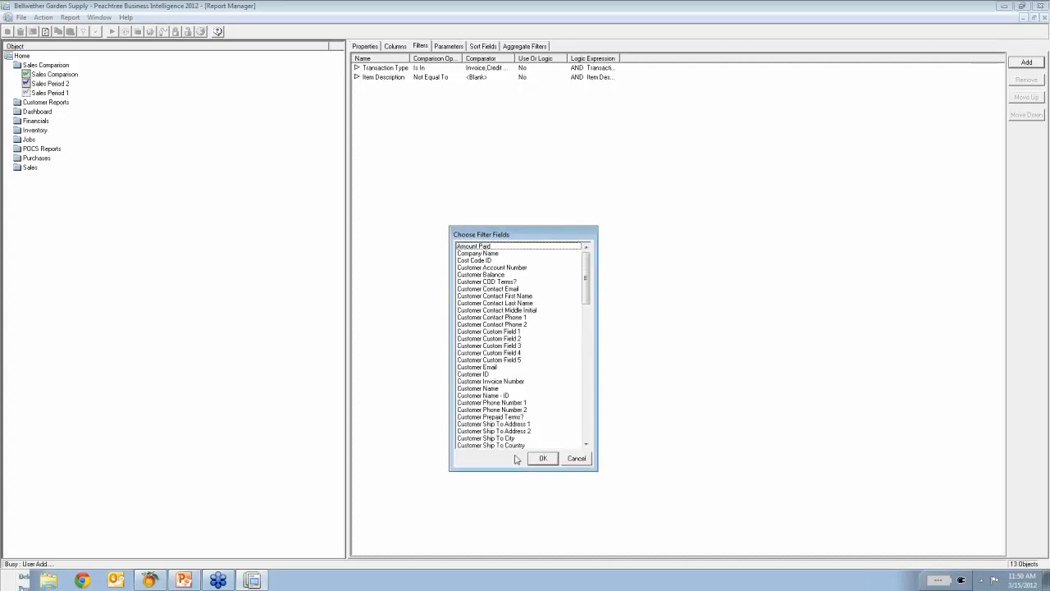
{"action": "scroll", "coordinate": [587, 424], "scroll_direction": "down", "scroll_amount": 9}
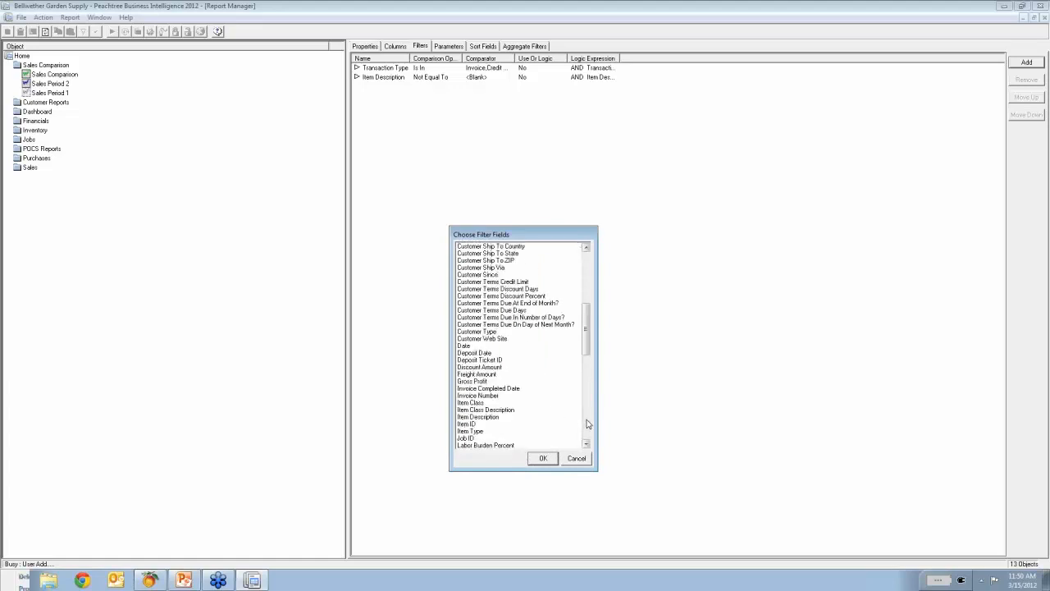
{"action": "left_click", "coordinate": [473, 403]}
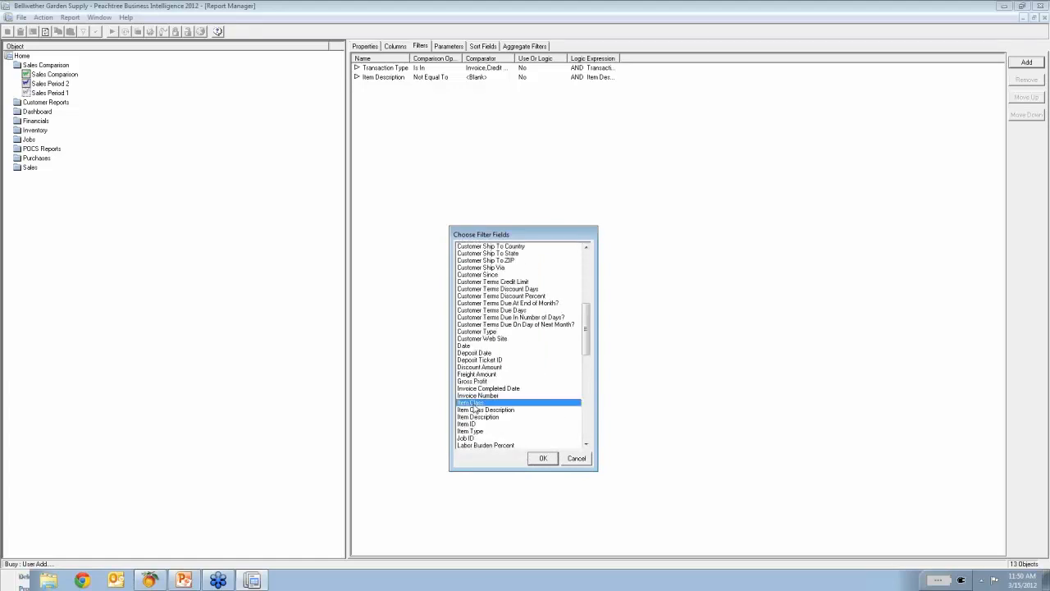
{"action": "left_click", "coordinate": [542, 457]}
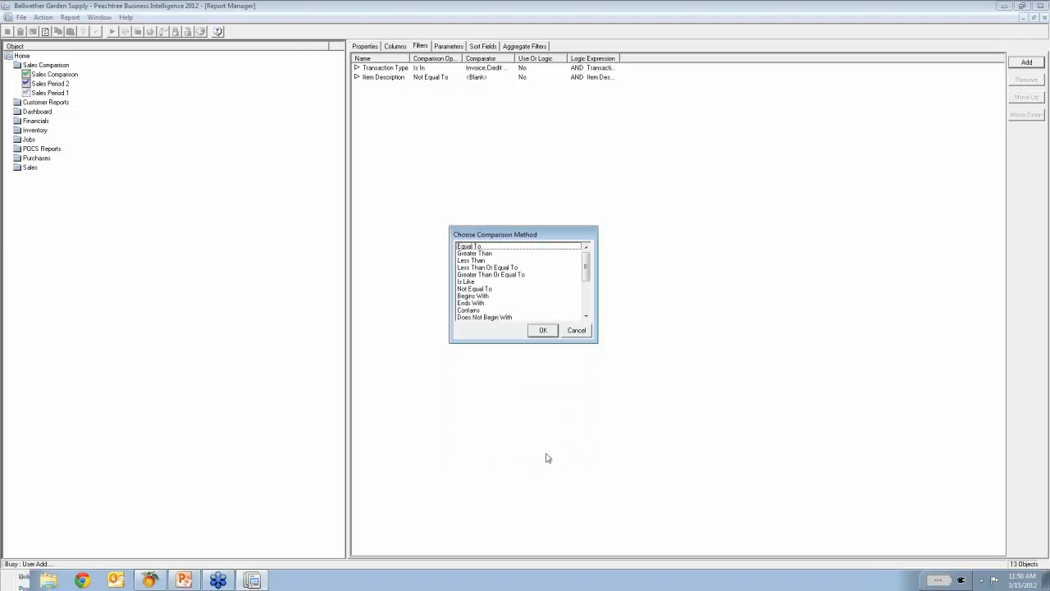
{"action": "left_click", "coordinate": [479, 289]}
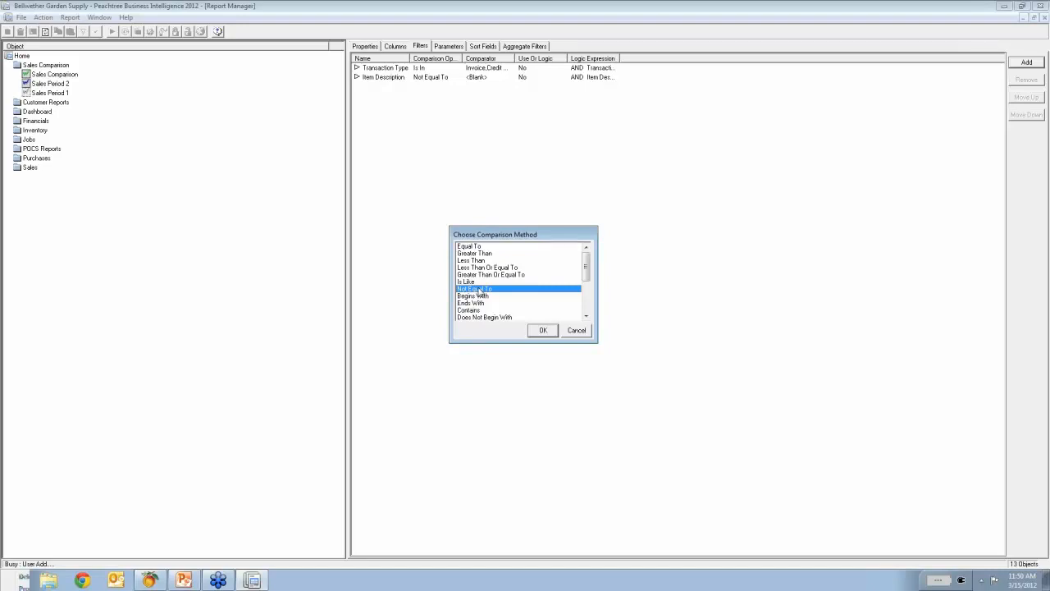
{"action": "left_click", "coordinate": [547, 333]}
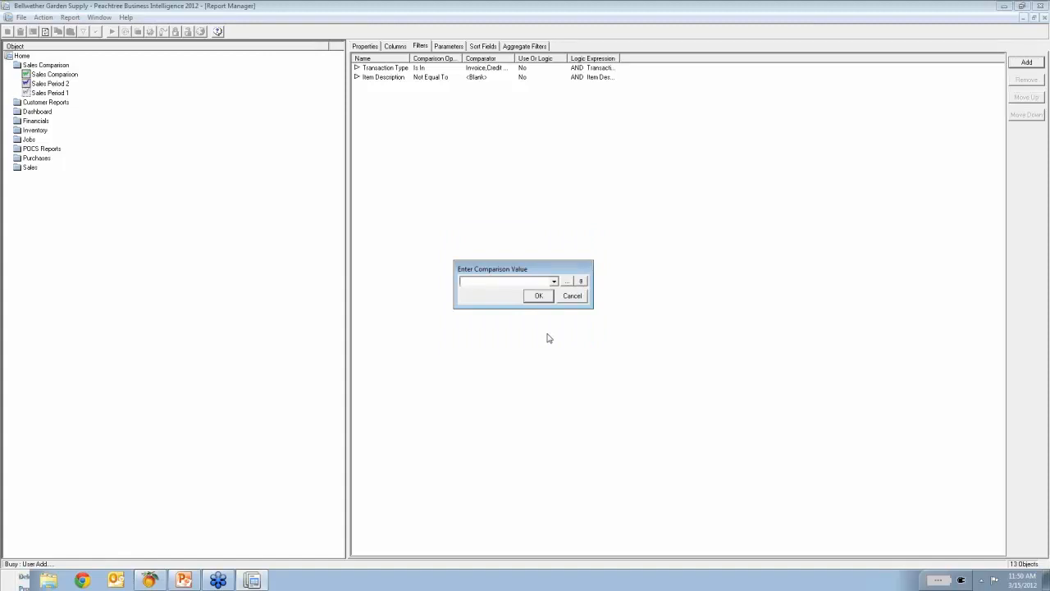
{"action": "type", "text": "2"}
{"action": "left_click", "coordinate": [538, 297]}
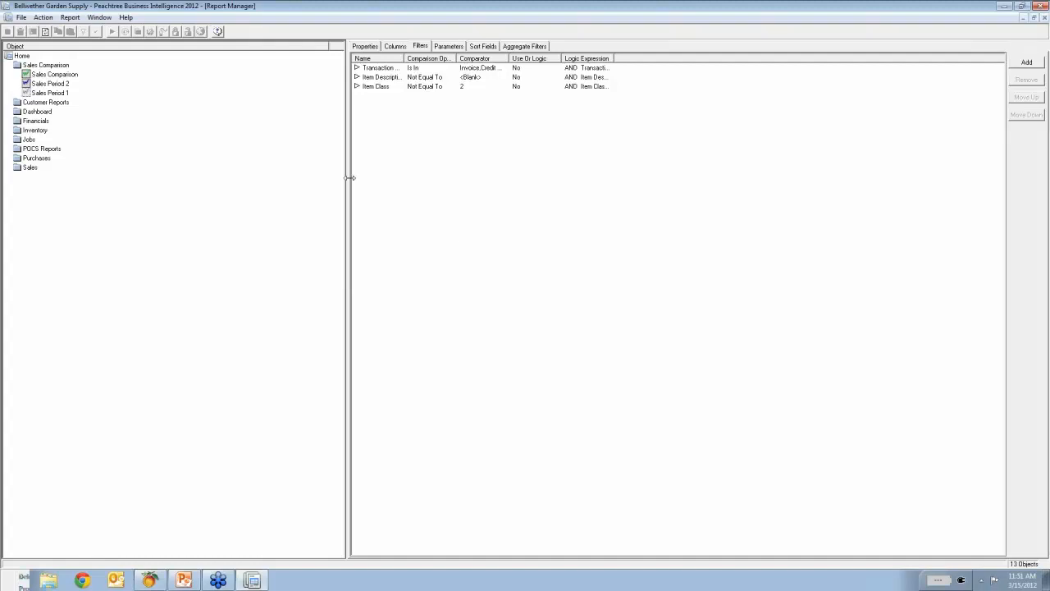
Add an Item Description filter to the Sales Period 2 report with the comparison Not Equal To and the value <Blank>.
{"action": "left_click", "coordinate": [49, 84]}
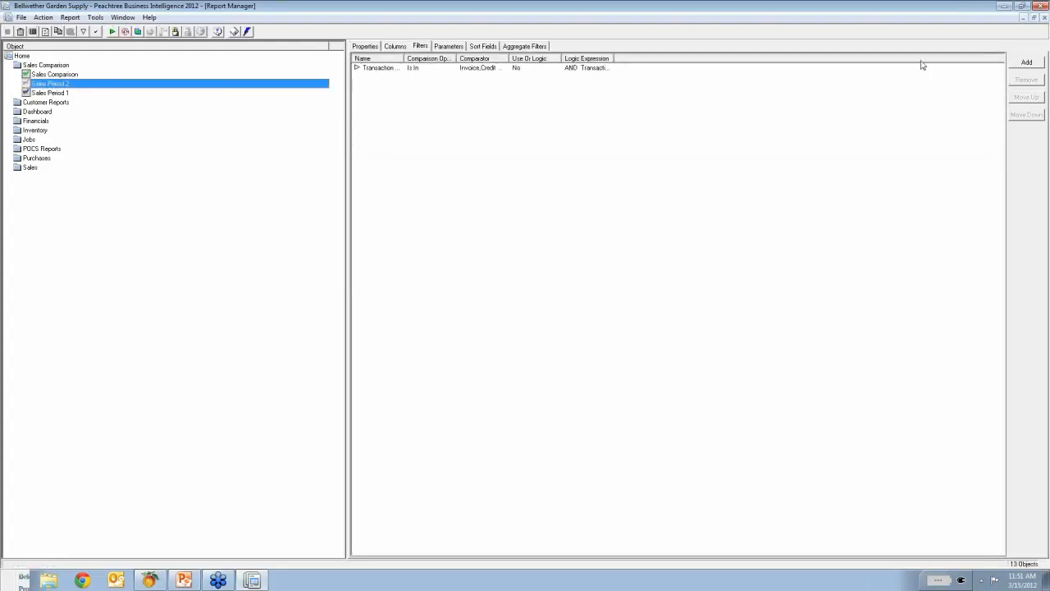
{"action": "left_click", "coordinate": [1027, 64]}
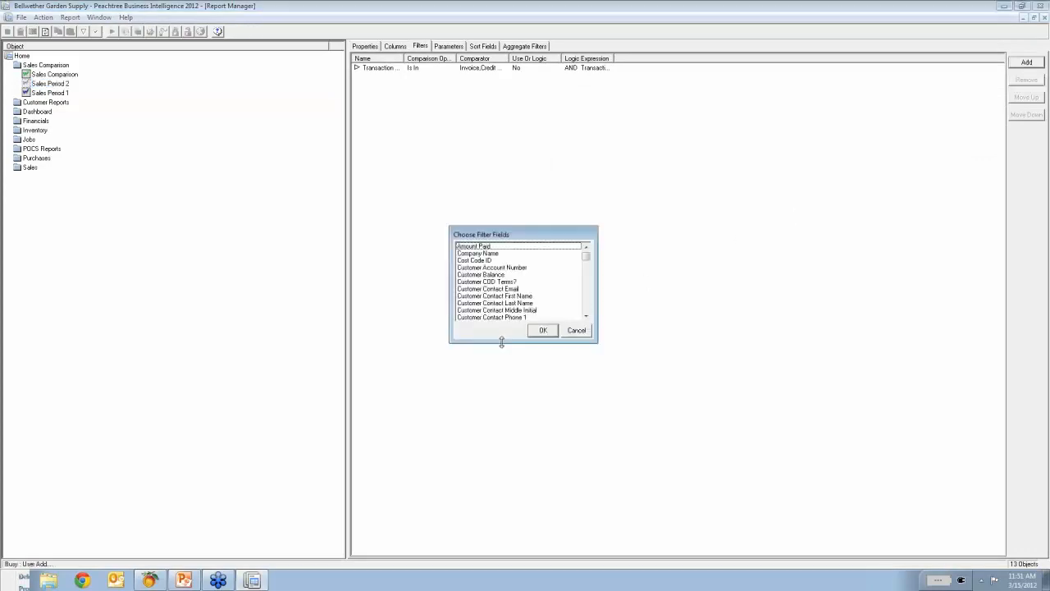
{"action": "left_click_drag", "start_coordinate": [504, 343], "coordinate": [504, 484]}
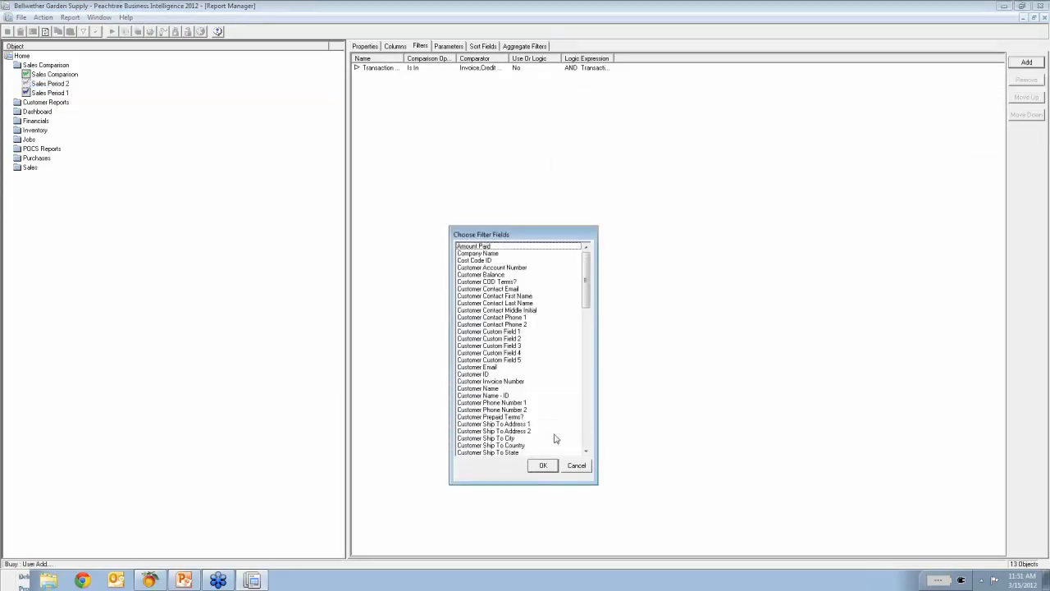
{"action": "left_click", "coordinate": [587, 405]}
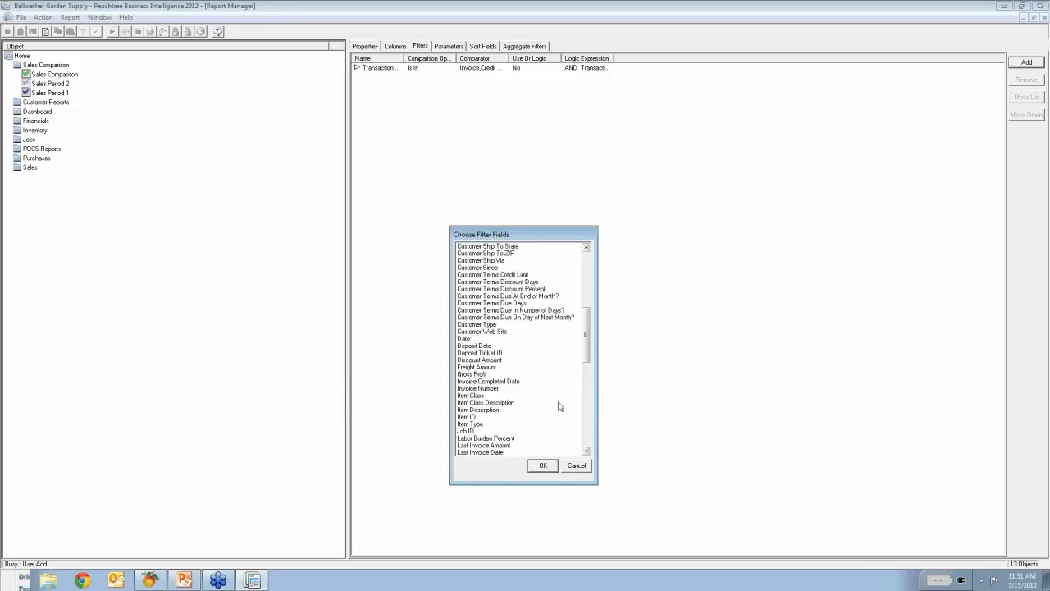
{"action": "left_click", "coordinate": [495, 409]}
{"action": "left_click", "coordinate": [541, 466]}
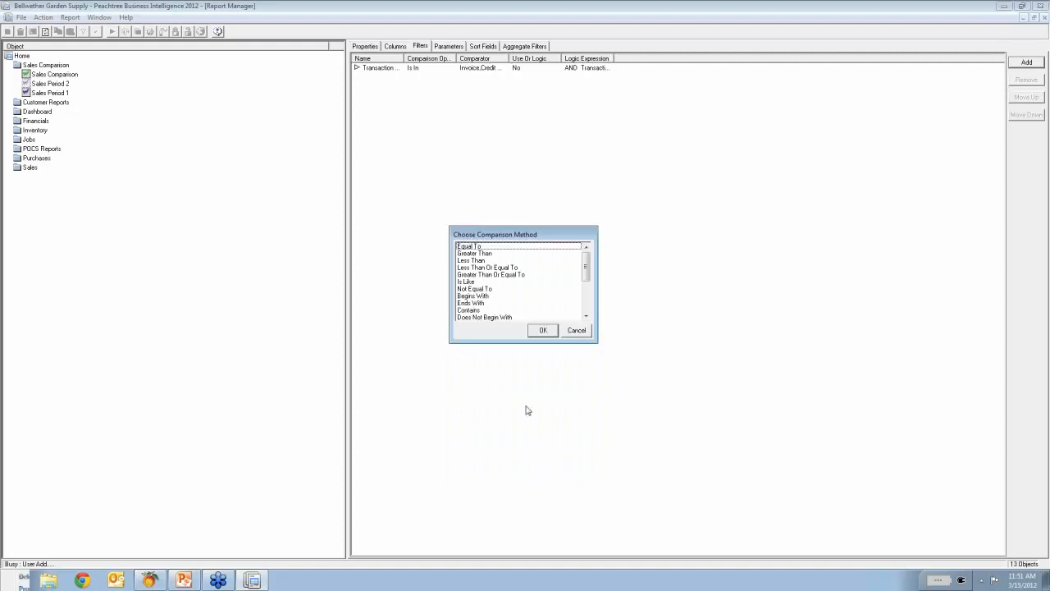
{"action": "left_click", "coordinate": [483, 289]}
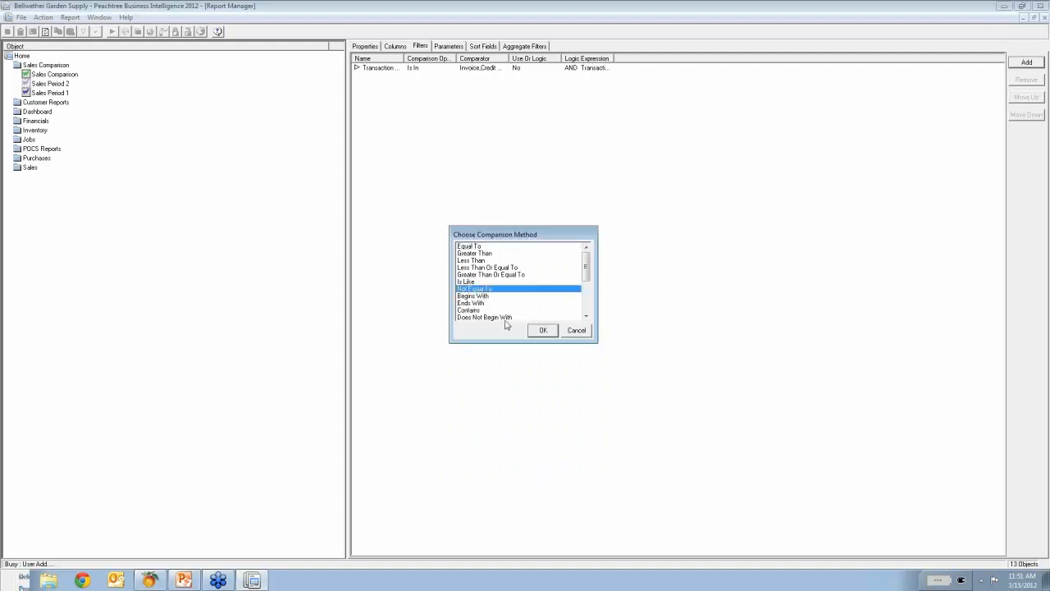
{"action": "left_click", "coordinate": [542, 332]}
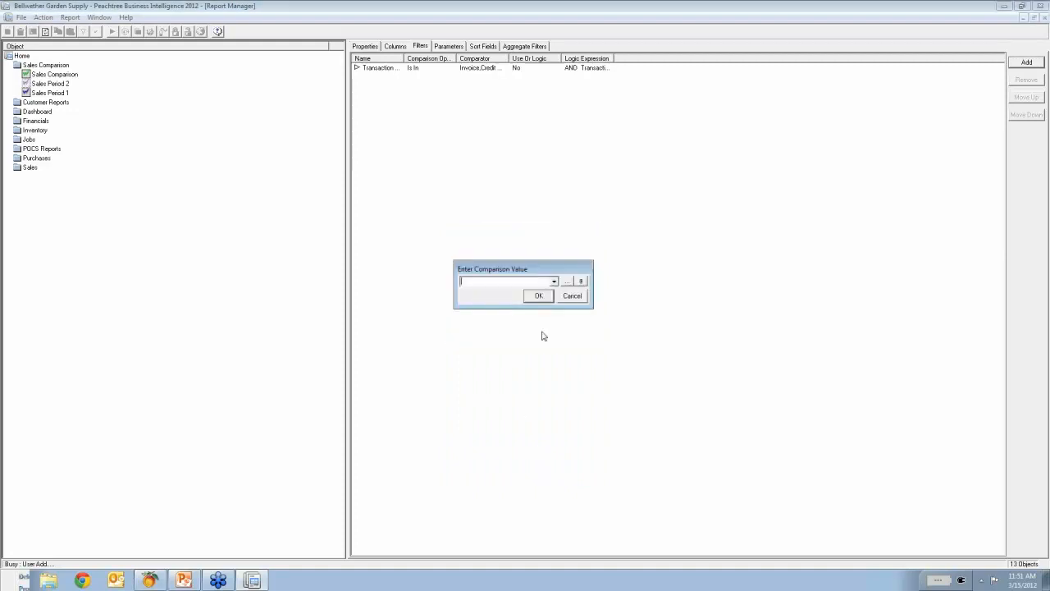
{"action": "type", "text": "<Blank>"}
{"action": "left_click", "coordinate": [528, 298]}
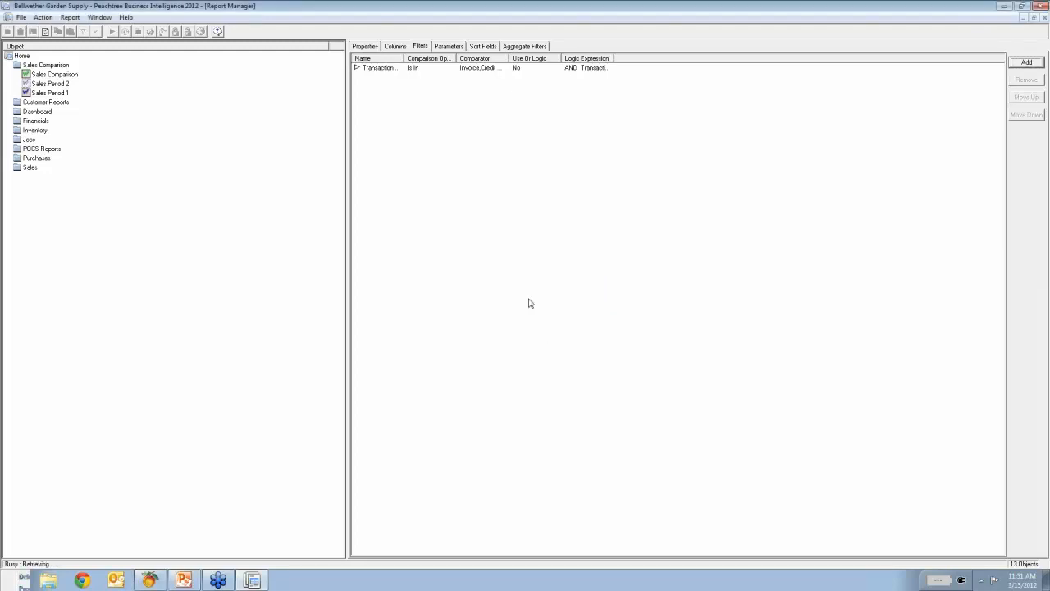
Add an Item Class filter to the Sales Period 2 report with the comparison Not Equal To and the value 2.
{"action": "left_click", "coordinate": [1021, 64]}
{"action": "left_click_drag", "start_coordinate": [507, 343], "coordinate": [512, 518]}
{"action": "left_click", "coordinate": [585, 459]}
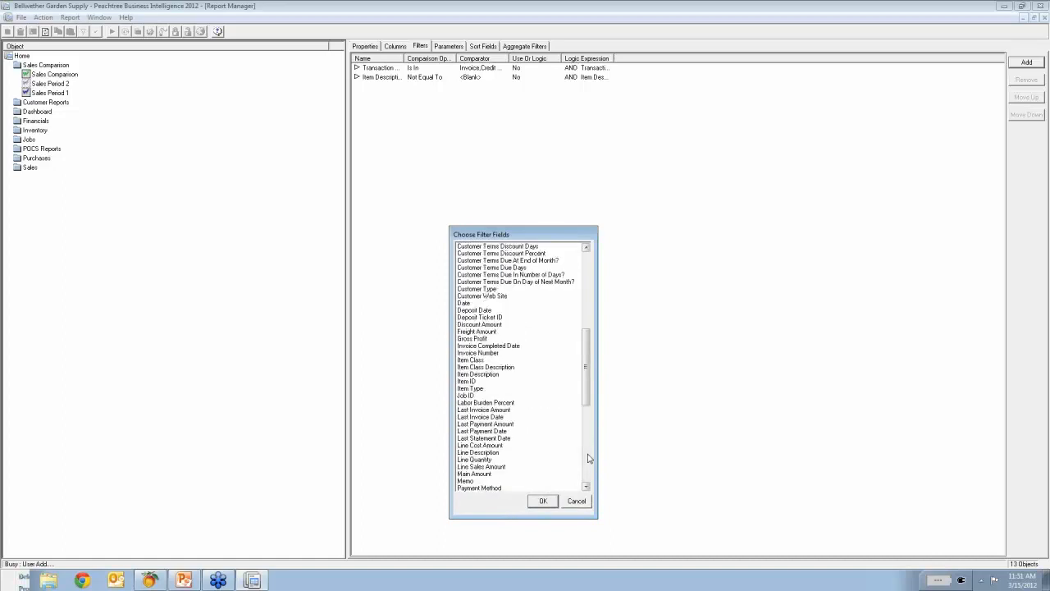
{"action": "left_click", "coordinate": [478, 361]}
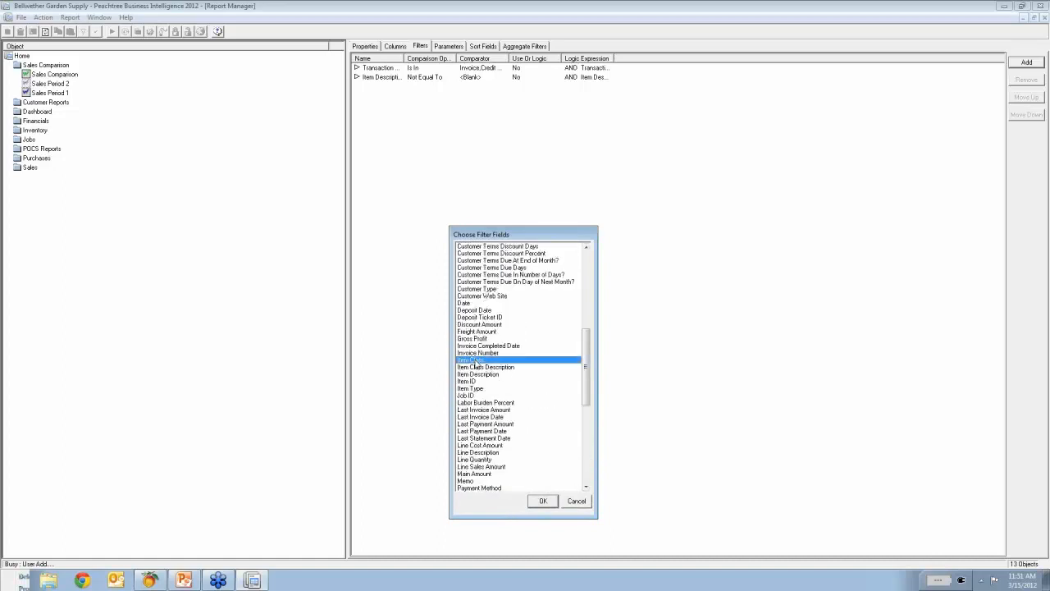
{"action": "left_click", "coordinate": [543, 500]}
{"action": "left_click", "coordinate": [475, 289]}
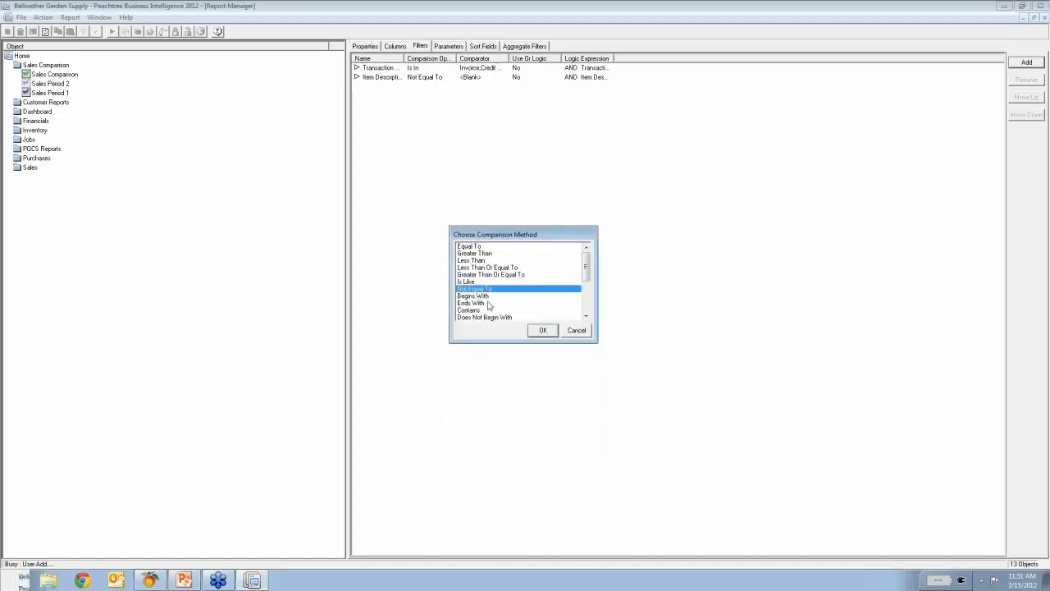
{"action": "left_click", "coordinate": [543, 331]}
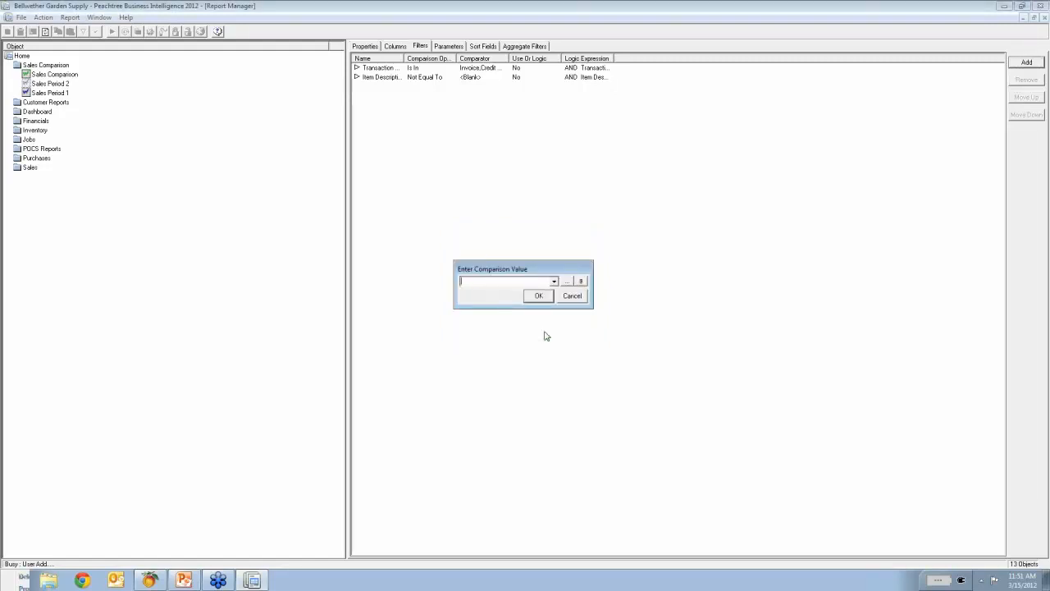
{"action": "type", "text": "2"}
{"action": "left_click", "coordinate": [539, 297]}
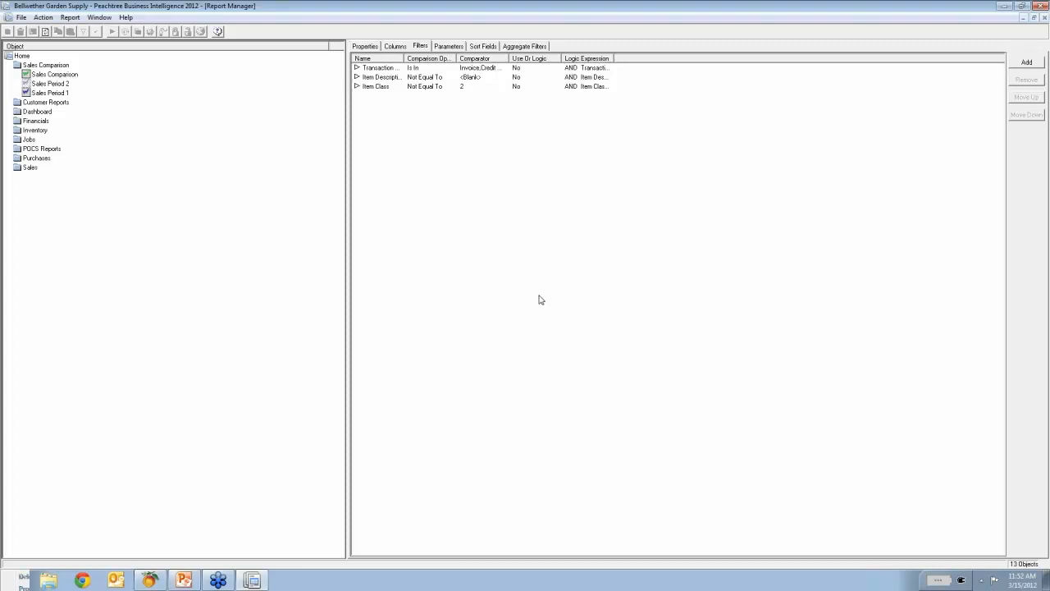
Set the default of the Sales Period 1 Greater Than Or Equal To Date parameter to 01 January 2012.
{"action": "left_click", "coordinate": [450, 47]}
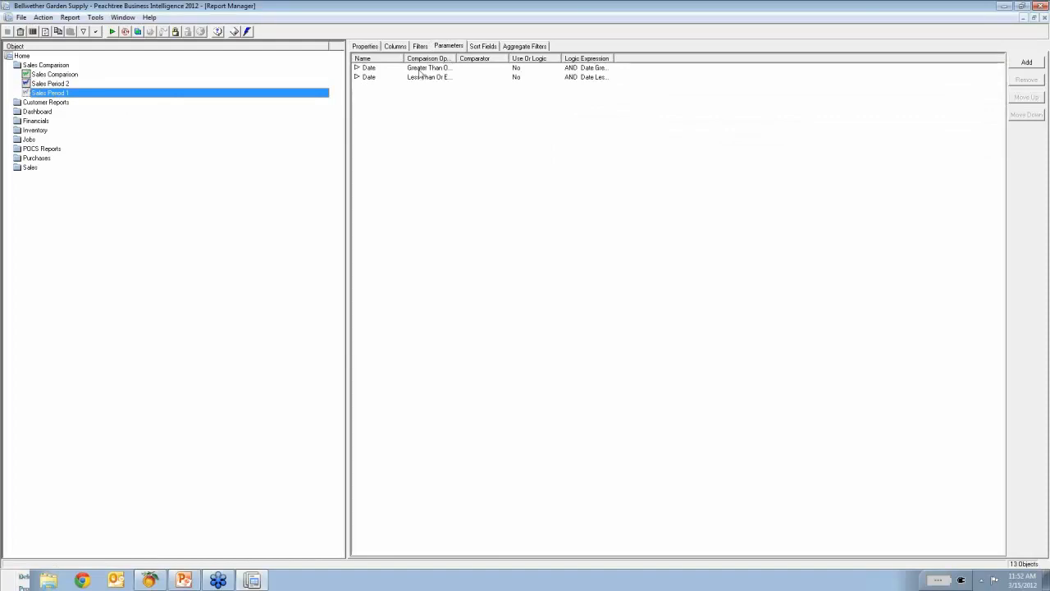
{"action": "left_click", "coordinate": [446, 50]}
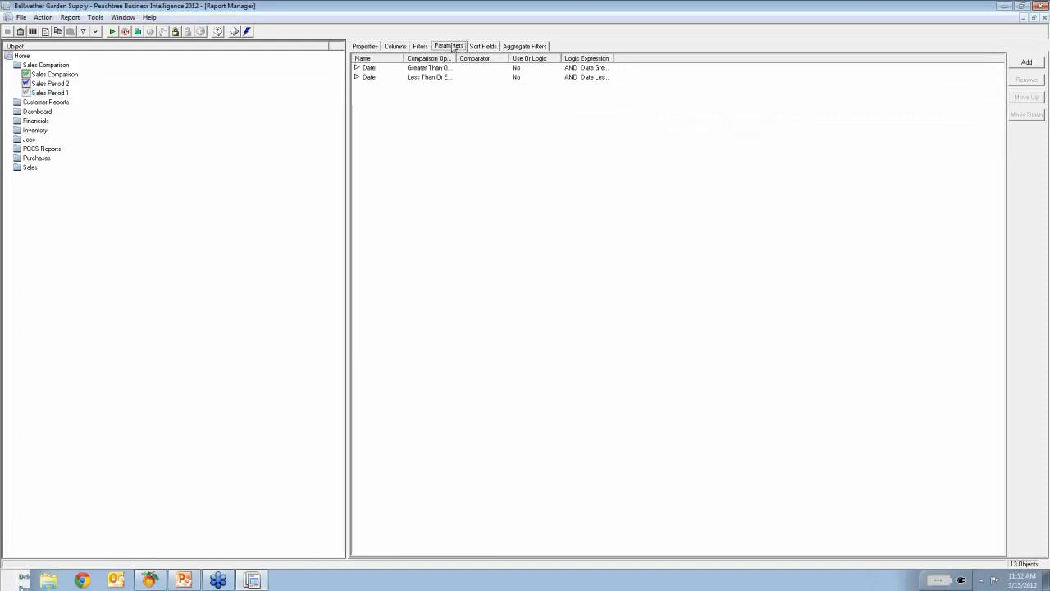
{"action": "right_click", "coordinate": [369, 70]}
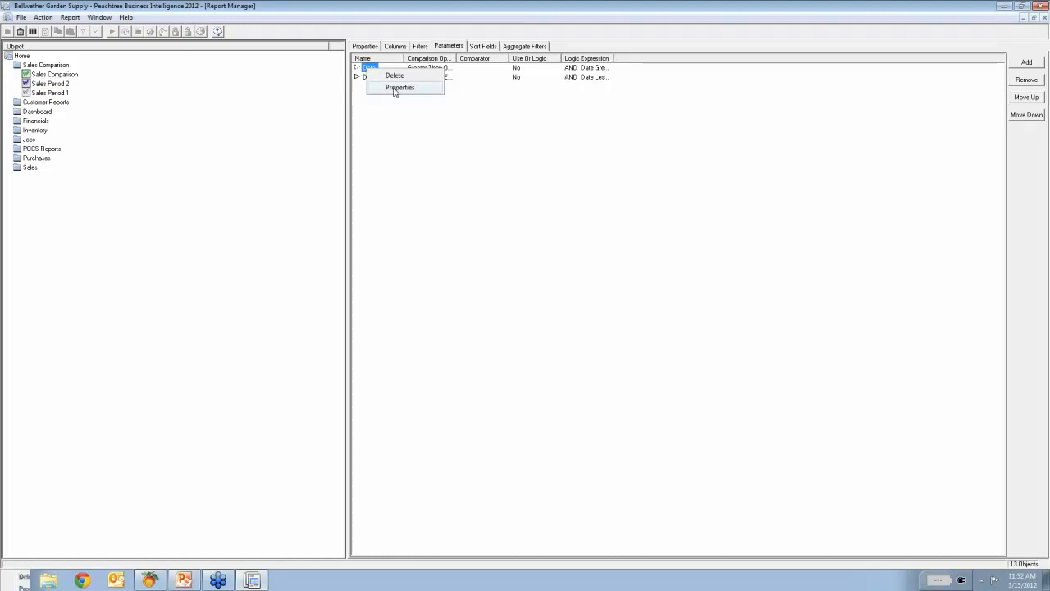
{"action": "left_click", "coordinate": [398, 88]}
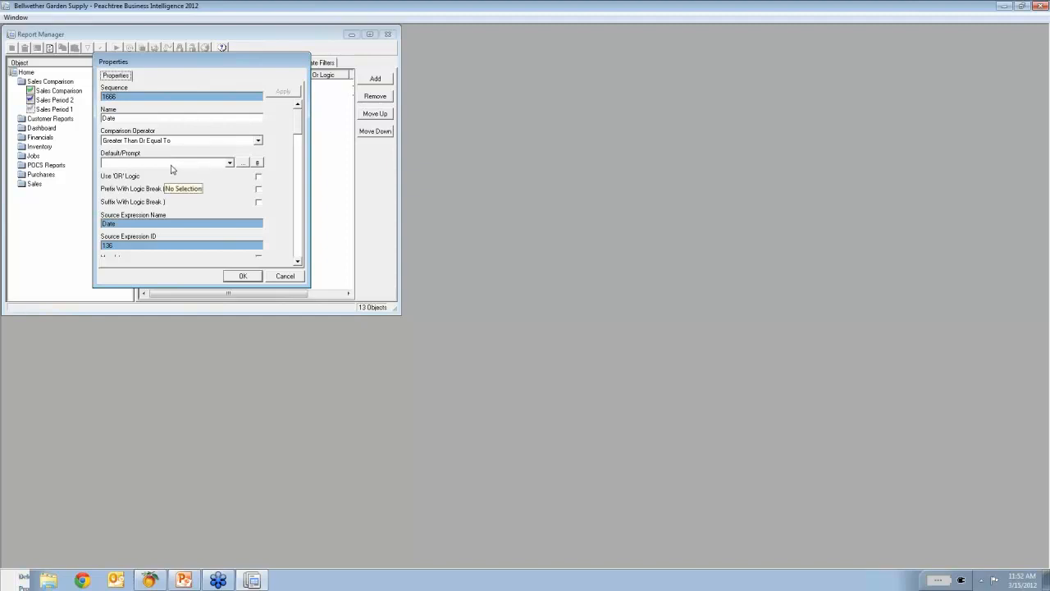
{"action": "left_click", "coordinate": [243, 165]}
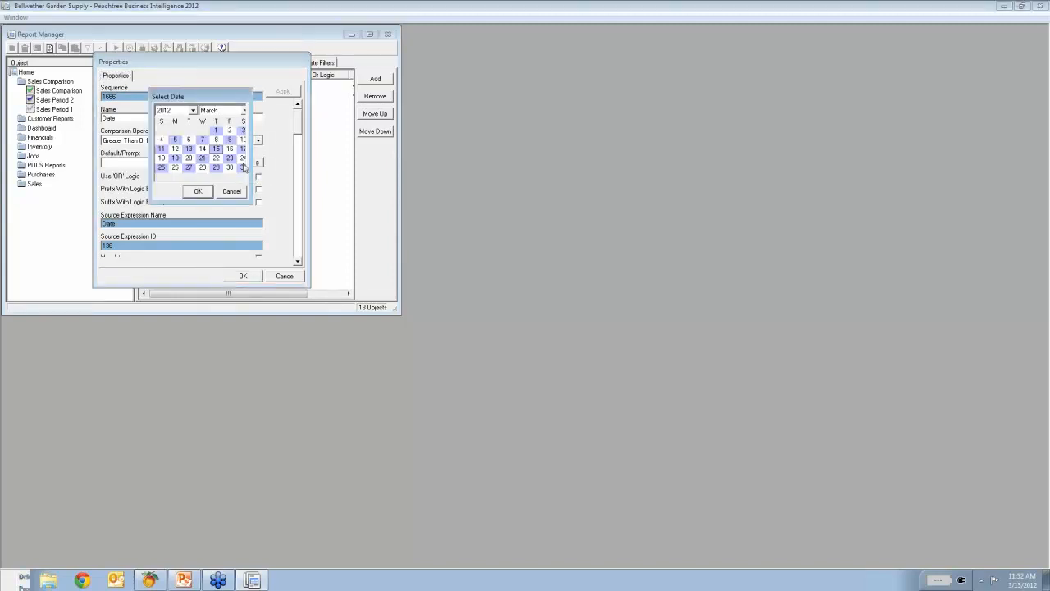
{"action": "left_click", "coordinate": [244, 111]}
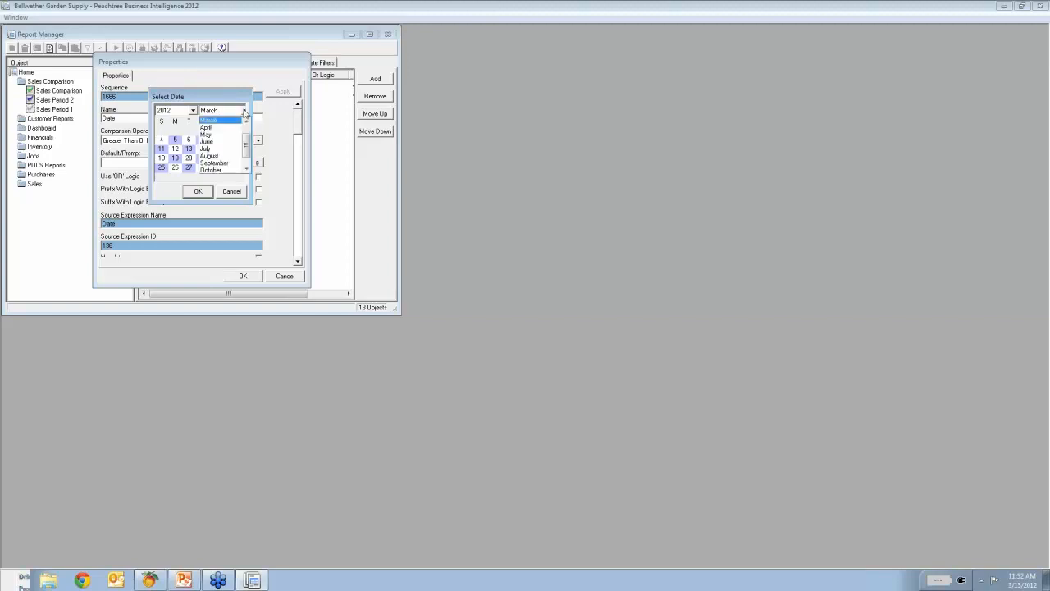
{"action": "left_click", "coordinate": [246, 121]}
{"action": "left_click", "coordinate": [247, 121]}
{"action": "left_click", "coordinate": [229, 122]}
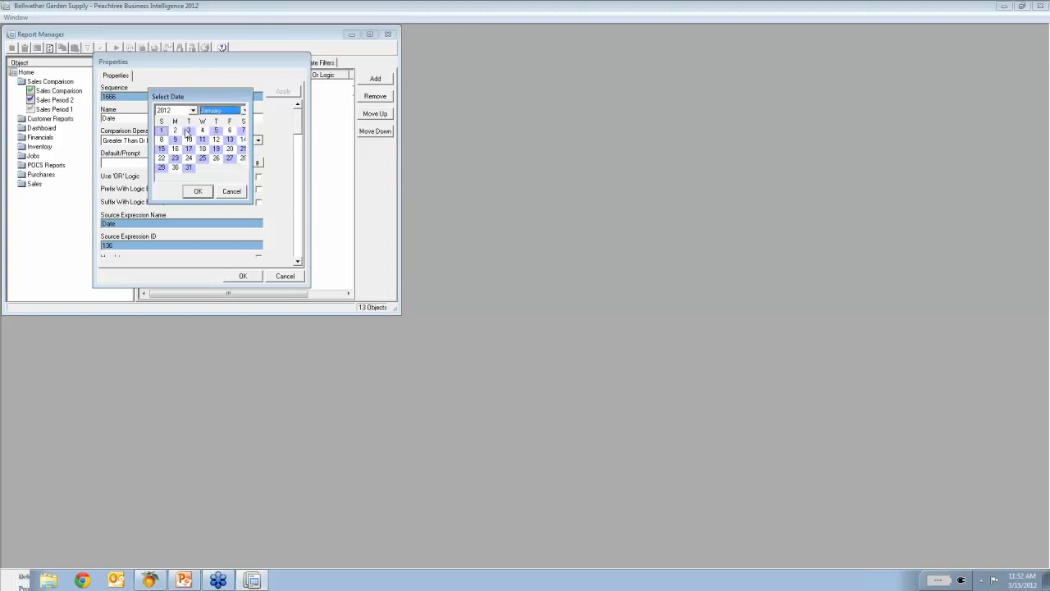
{"action": "left_click", "coordinate": [161, 133]}
{"action": "left_click", "coordinate": [198, 190]}
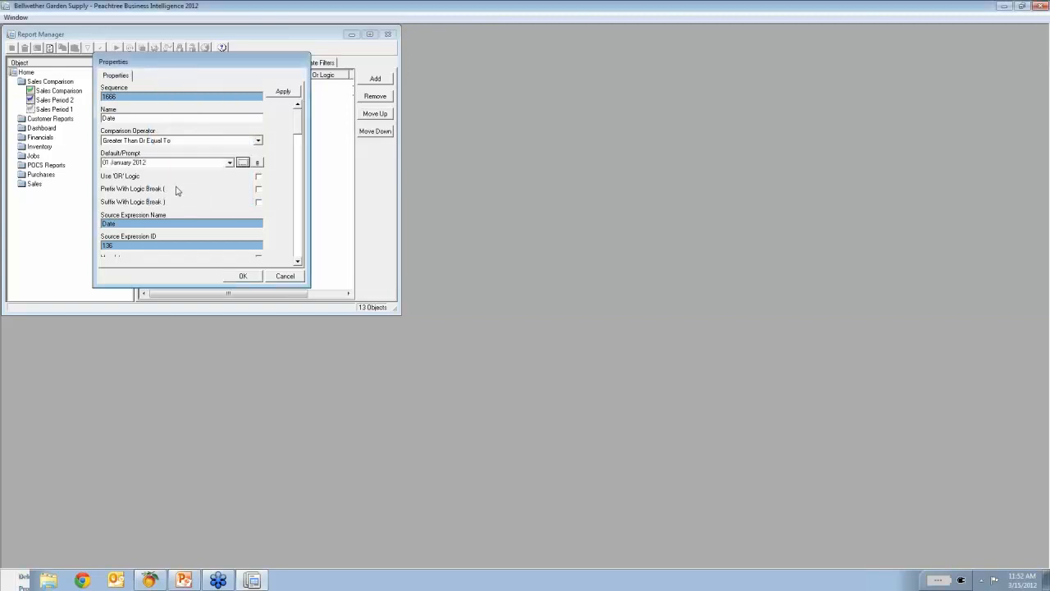
{"action": "left_click", "coordinate": [242, 276]}
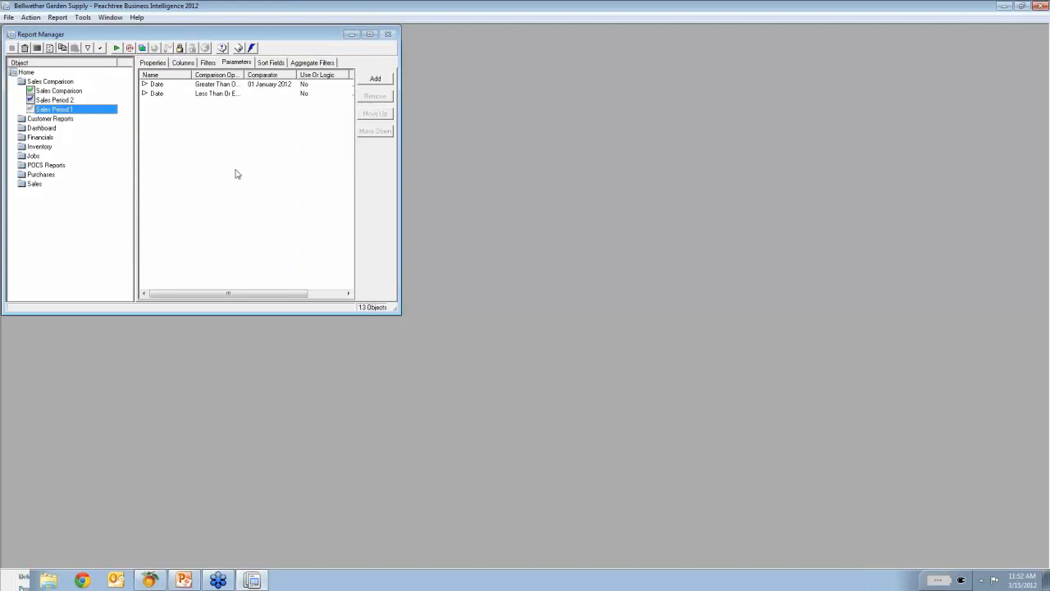
Set the default of the Sales Period 1 Less Than Or Equal To Date parameter to 31 January 2012.
{"action": "right_click", "coordinate": [153, 94]}
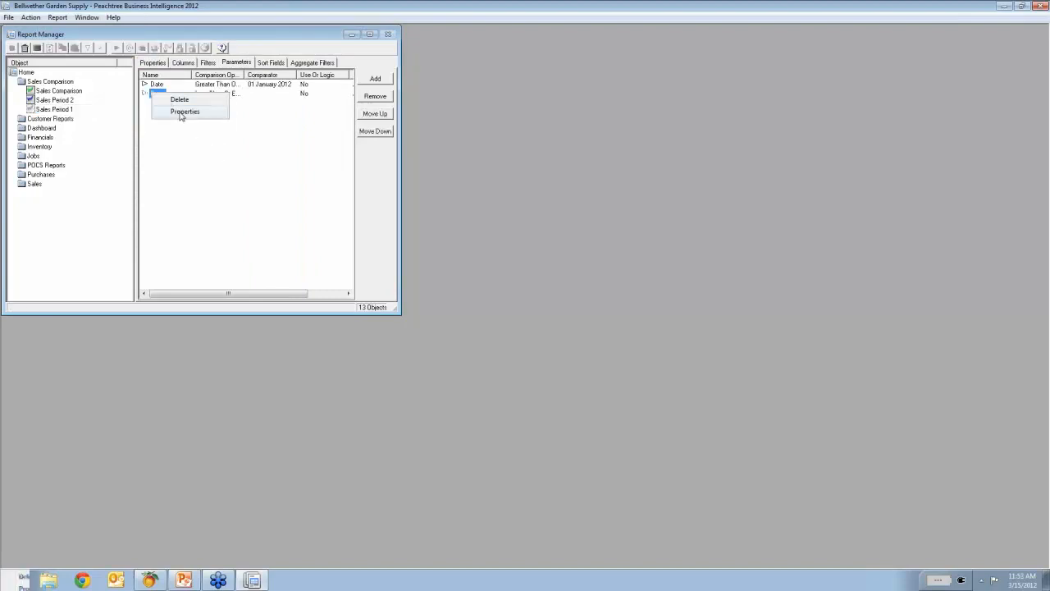
{"action": "left_click", "coordinate": [181, 112]}
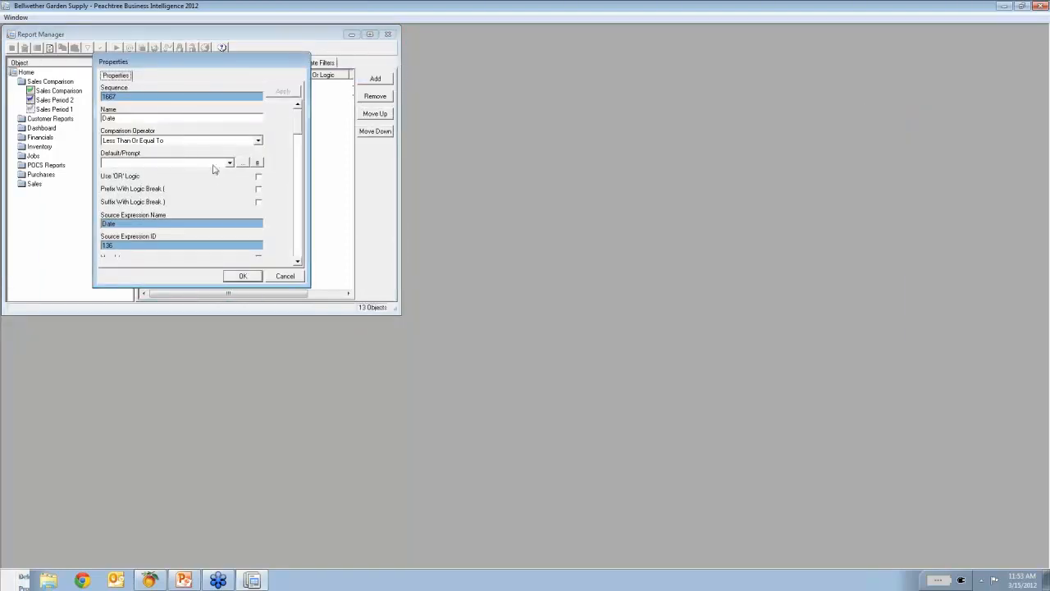
{"action": "left_click", "coordinate": [241, 162]}
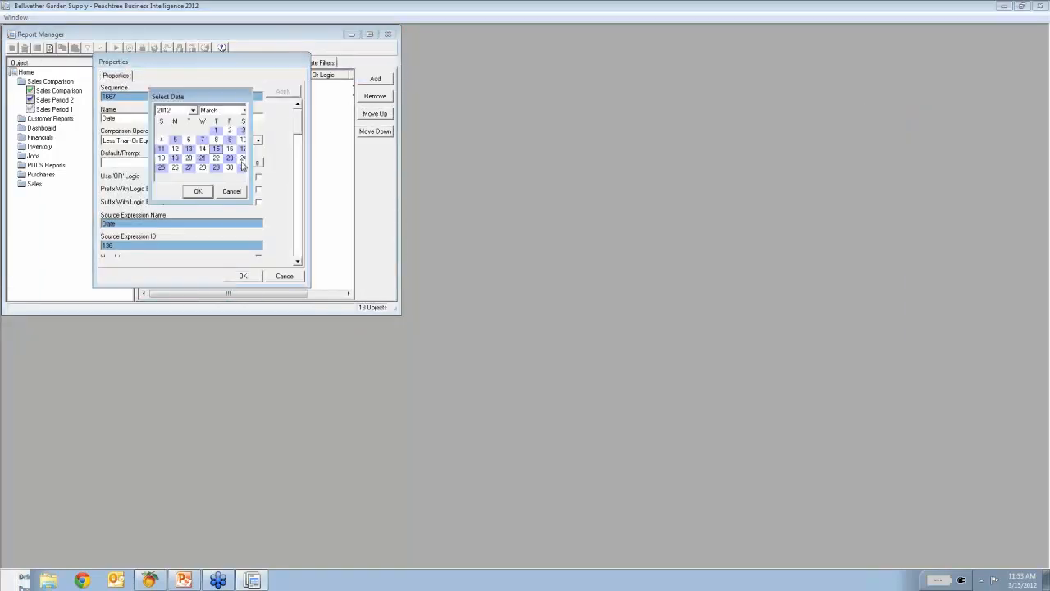
{"action": "left_click", "coordinate": [243, 110]}
{"action": "left_click", "coordinate": [237, 123]}
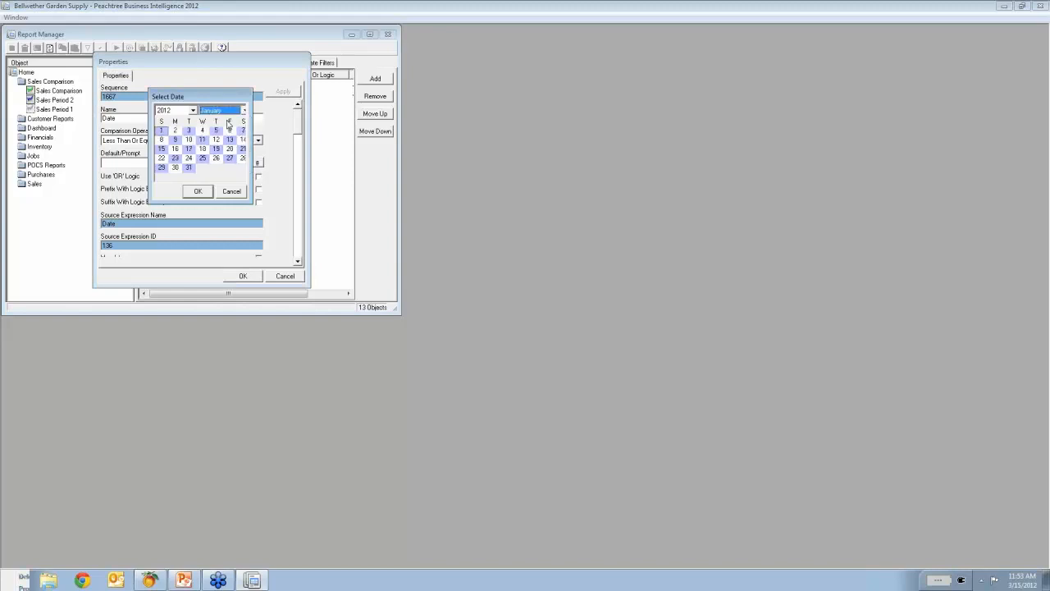
{"action": "left_click", "coordinate": [197, 191]}
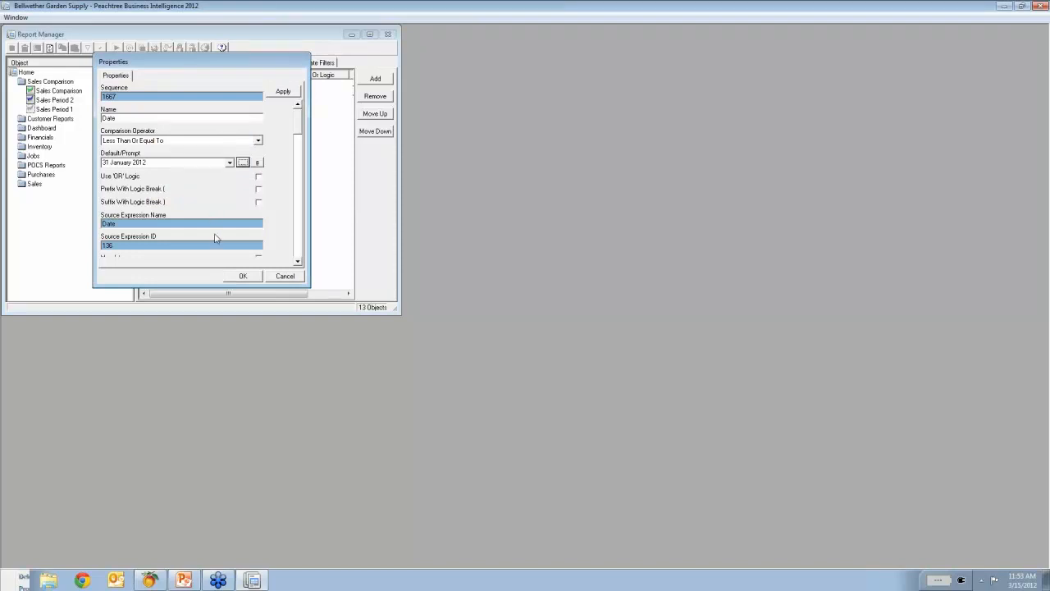
{"action": "left_click", "coordinate": [242, 277]}
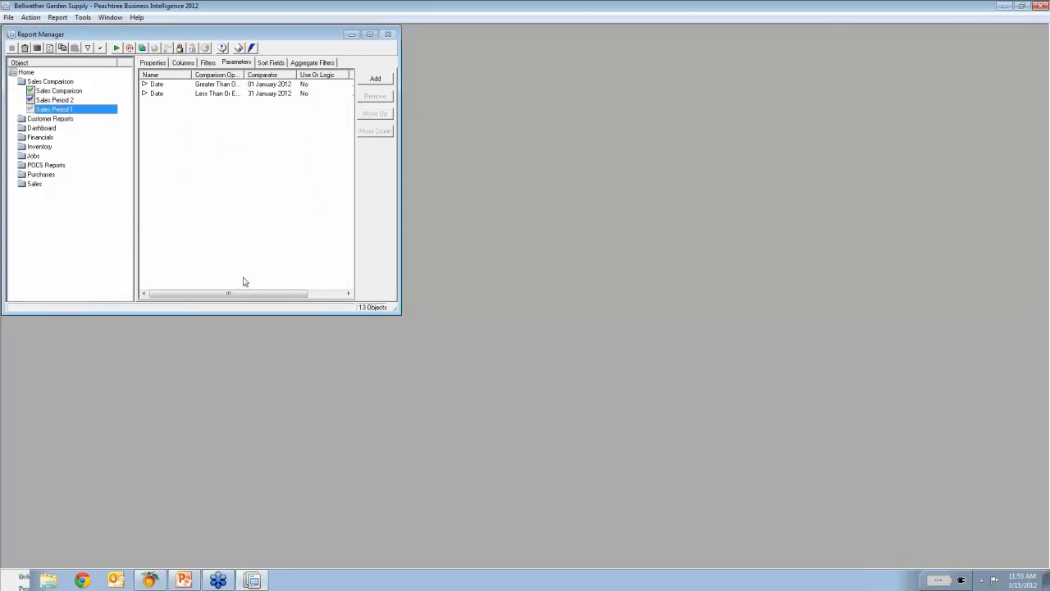
Set the default of the Sales Period 2 Greater Than Or Equal To Date parameter to 01 February 2012.
{"action": "left_click", "coordinate": [56, 100]}
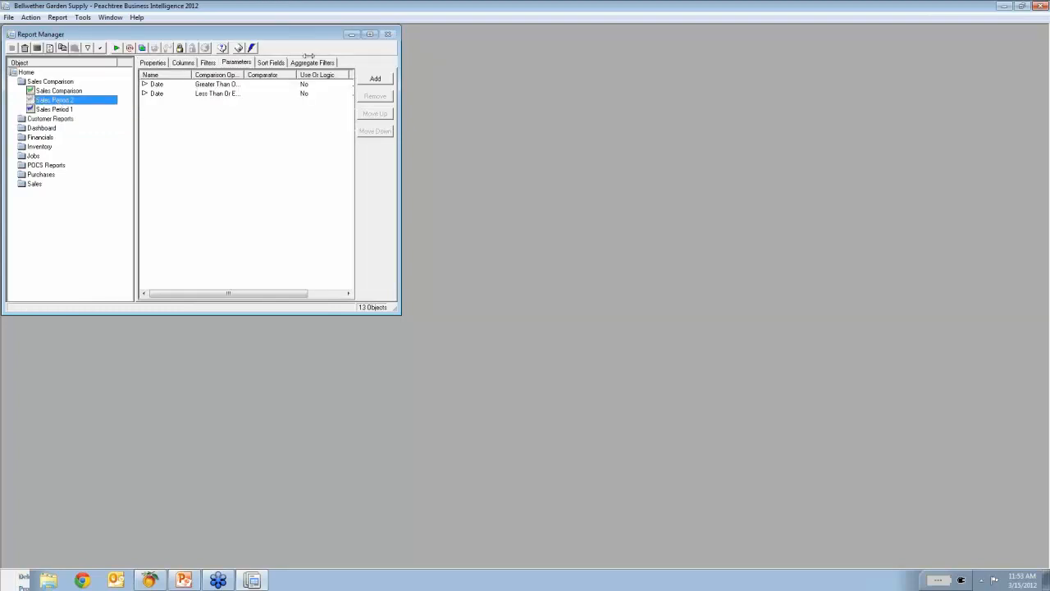
{"action": "left_click", "coordinate": [369, 35]}
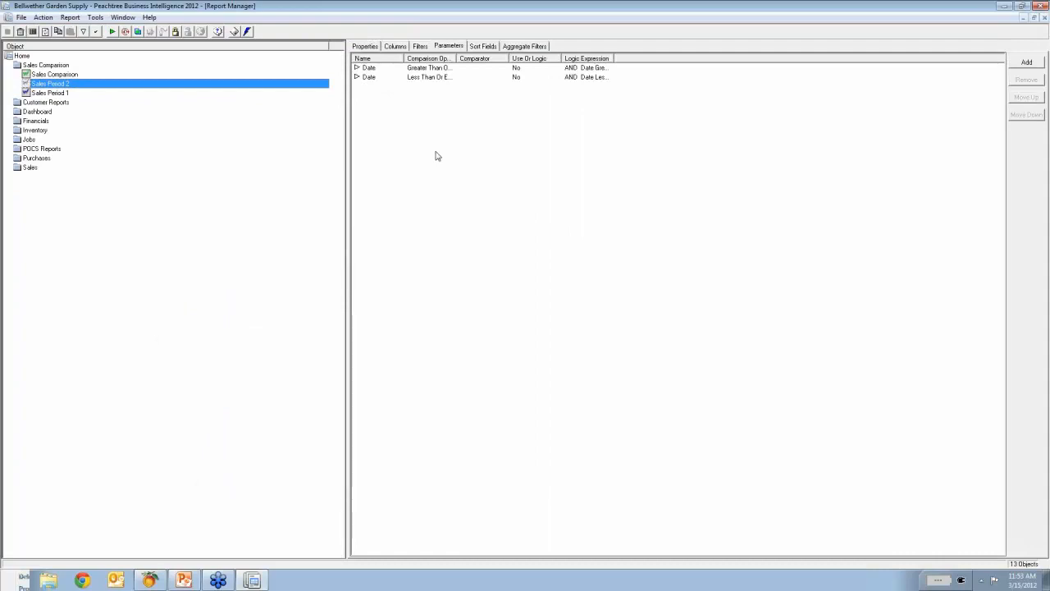
{"action": "right_click", "coordinate": [365, 71]}
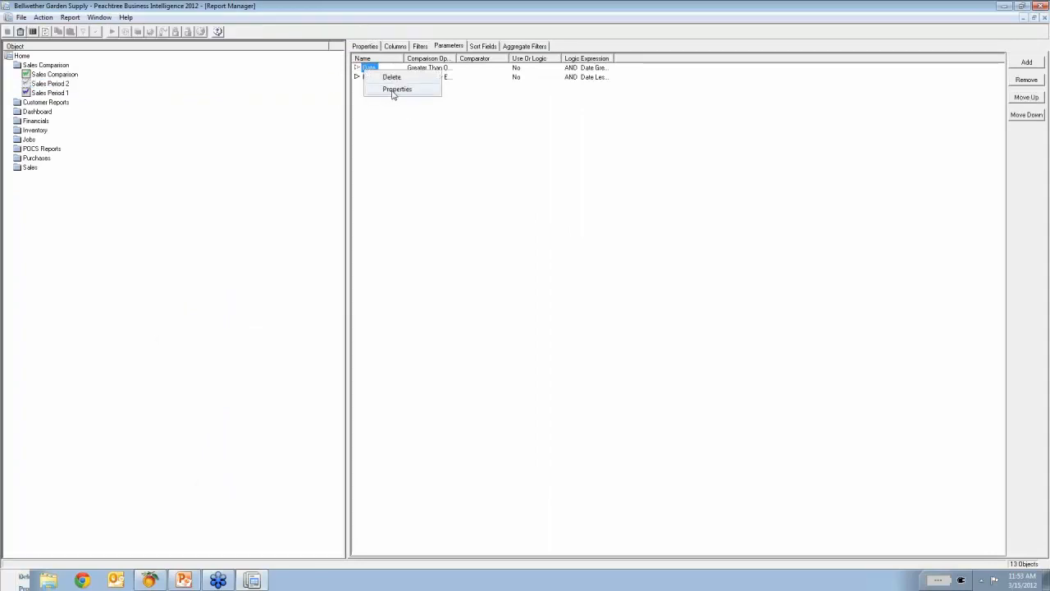
{"action": "left_click", "coordinate": [393, 89]}
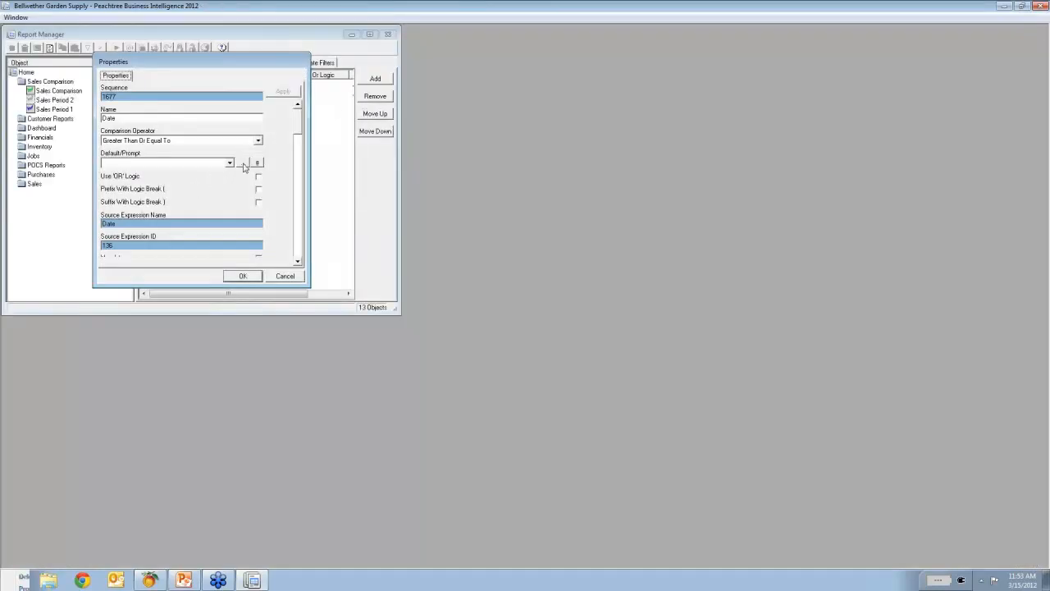
{"action": "left_click", "coordinate": [243, 162]}
{"action": "left_click", "coordinate": [243, 111]}
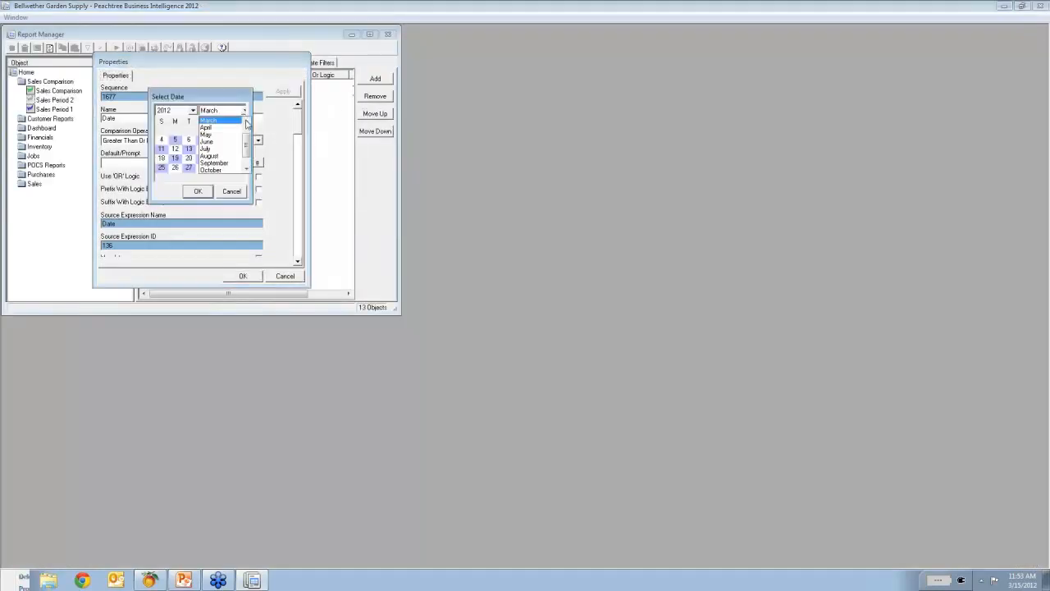
{"action": "left_click", "coordinate": [212, 132]}
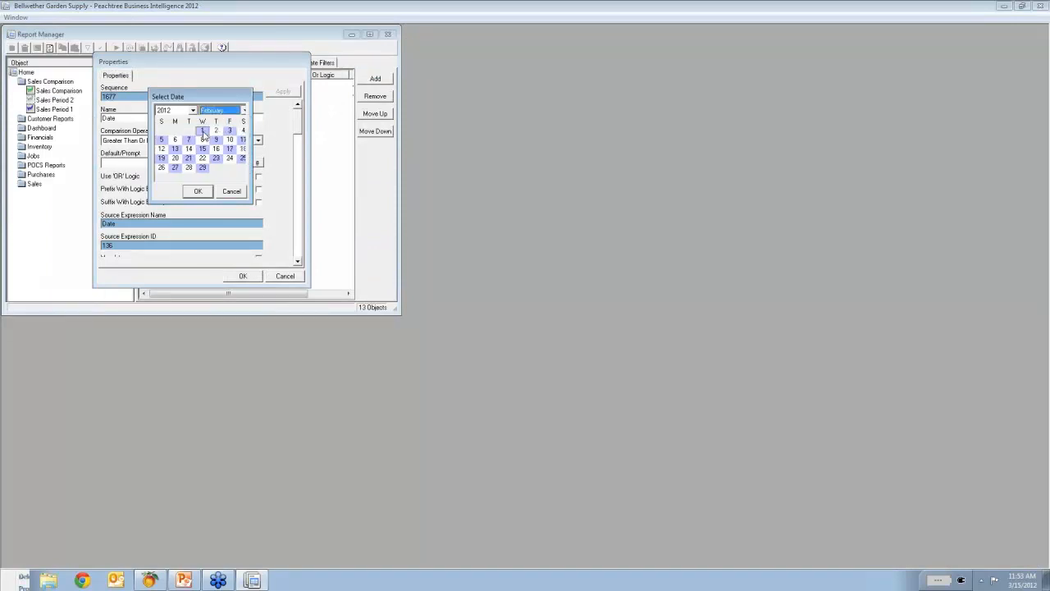
{"action": "left_click", "coordinate": [199, 191]}
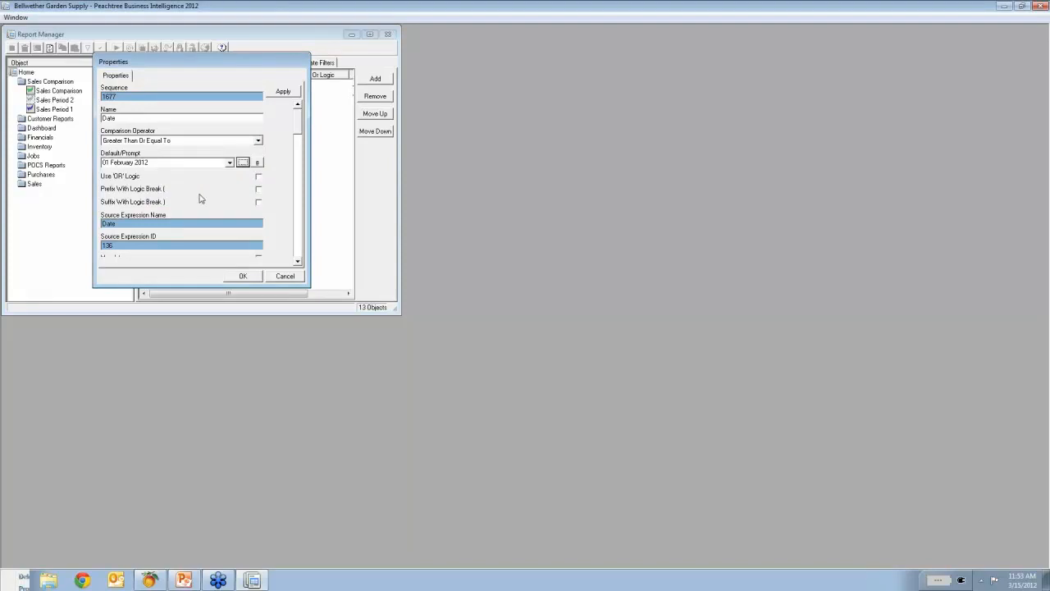
{"action": "left_click", "coordinate": [243, 275]}
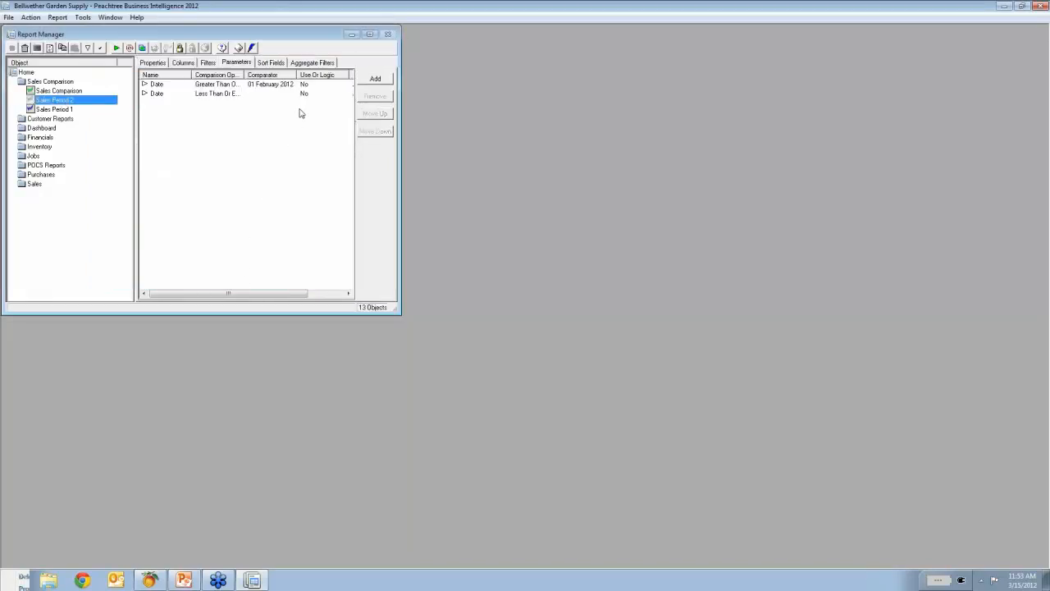
Set the default of the Sales Period 2 Less Than Or Equal To Date parameter to 29 February 2012.
{"action": "right_click", "coordinate": [155, 94]}
{"action": "left_click", "coordinate": [186, 112]}
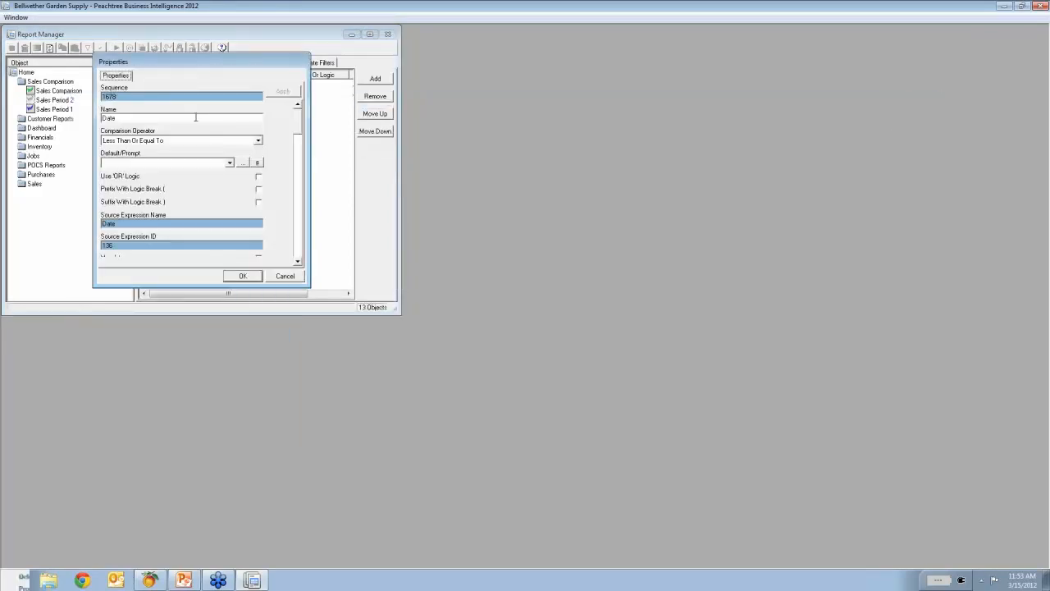
{"action": "left_click", "coordinate": [242, 162]}
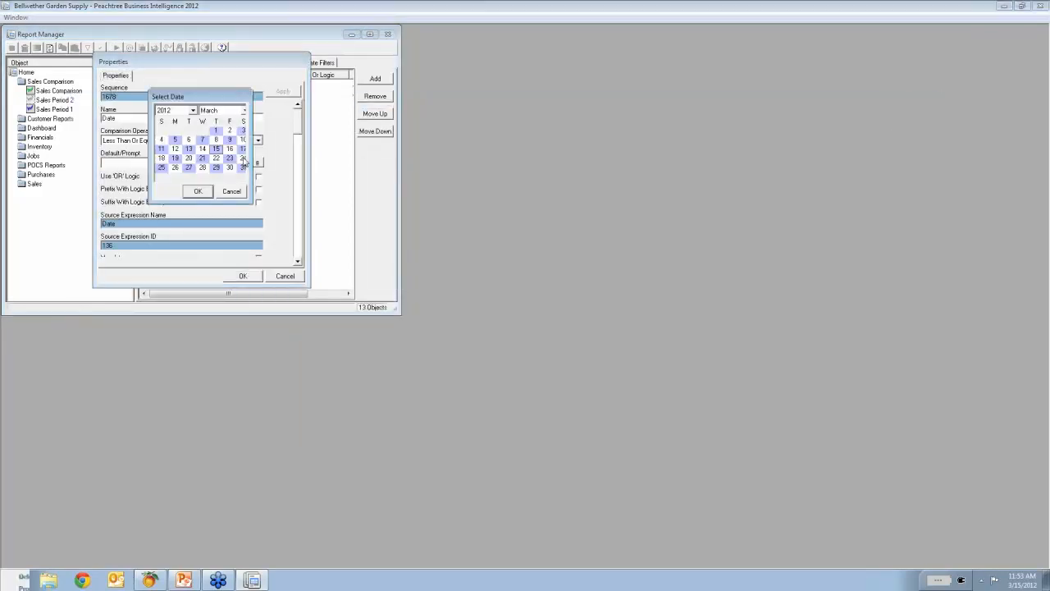
{"action": "left_click", "coordinate": [243, 110]}
{"action": "left_click", "coordinate": [247, 123]}
{"action": "left_click", "coordinate": [212, 121]}
{"action": "left_click", "coordinate": [200, 194]}
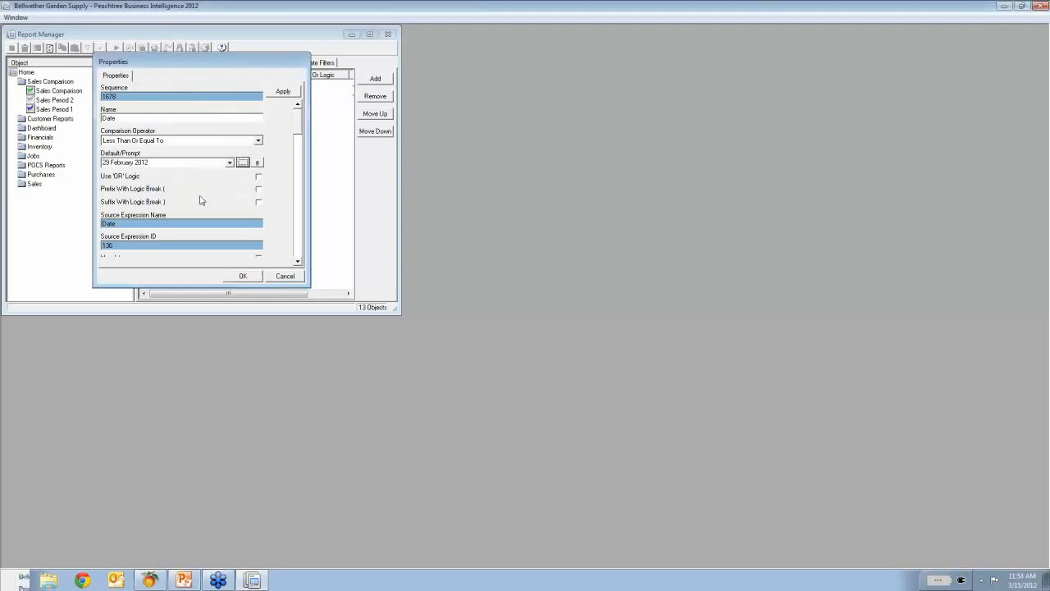
{"action": "left_click", "coordinate": [244, 276]}
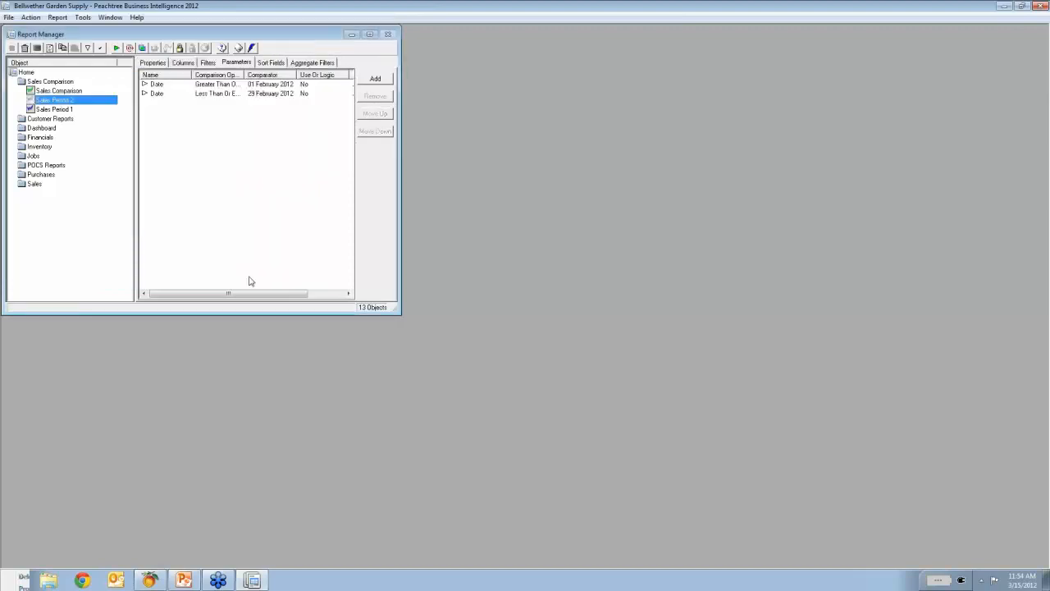
Run the Sales Comparison union report, accepting the default date parameters for both Sales Period 2 and Sales Period 1.
{"action": "left_click", "coordinate": [369, 34]}
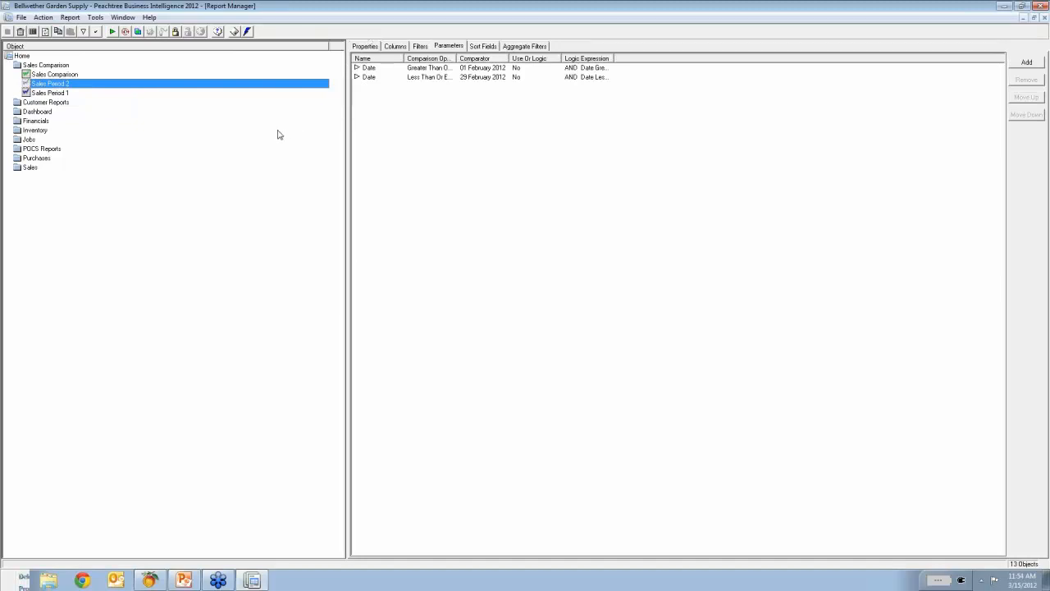
{"action": "left_click", "coordinate": [60, 75]}
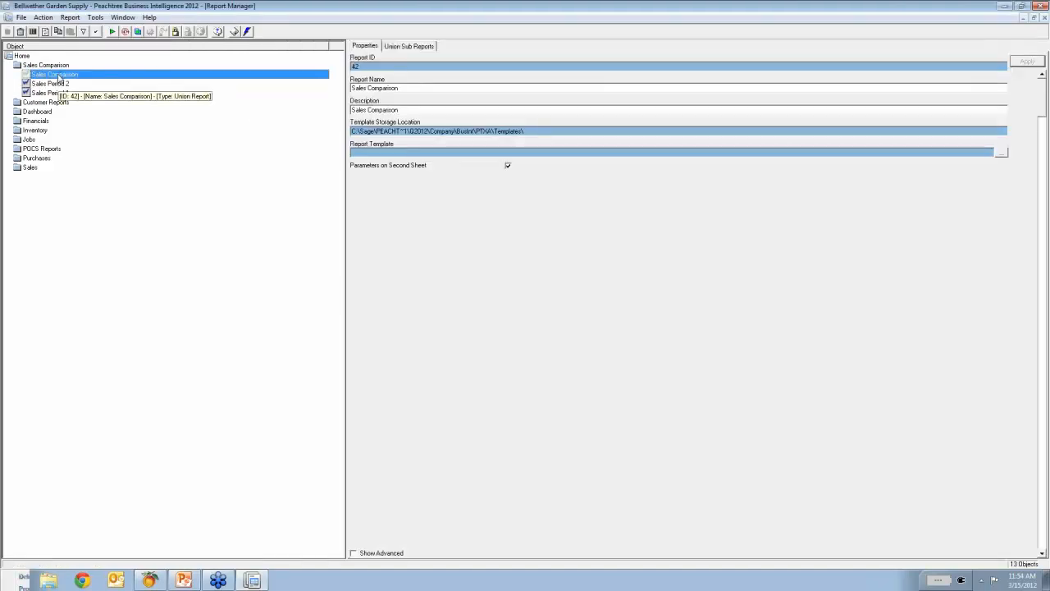
{"action": "left_click", "coordinate": [113, 32]}
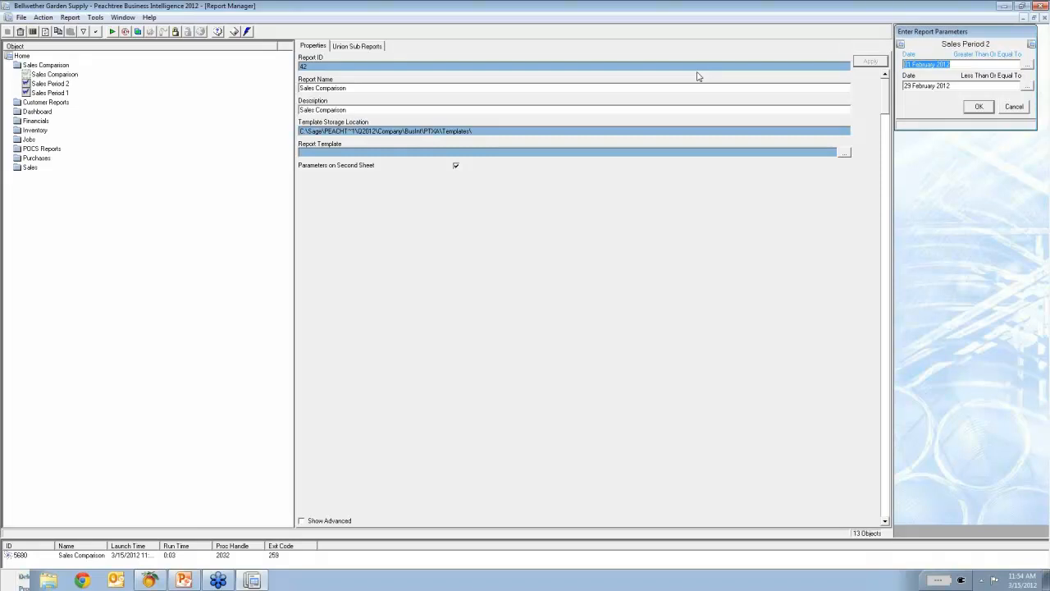
{"action": "left_click", "coordinate": [978, 107]}
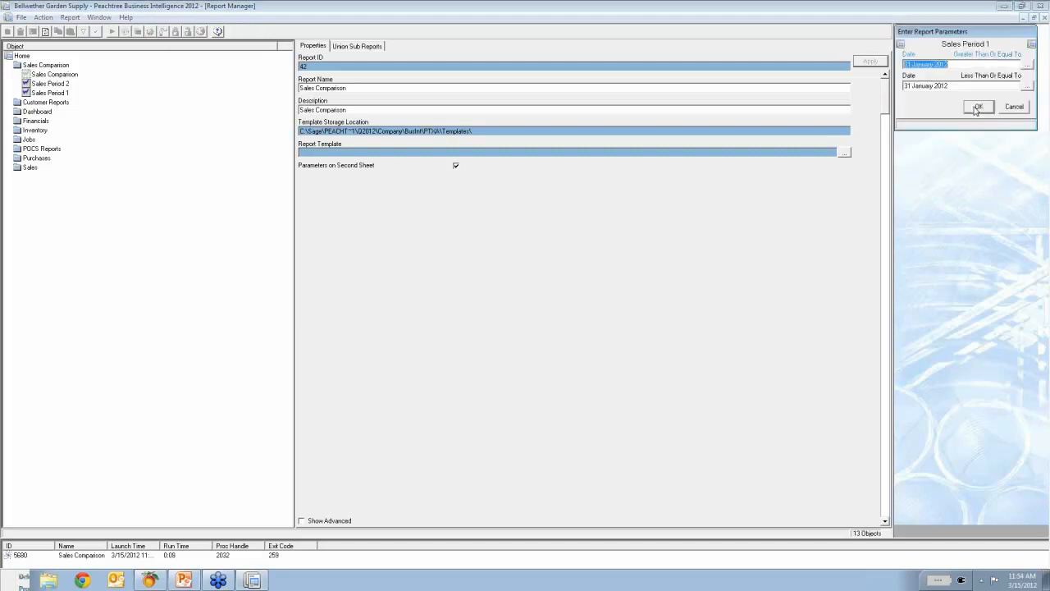
{"action": "left_click", "coordinate": [978, 107]}
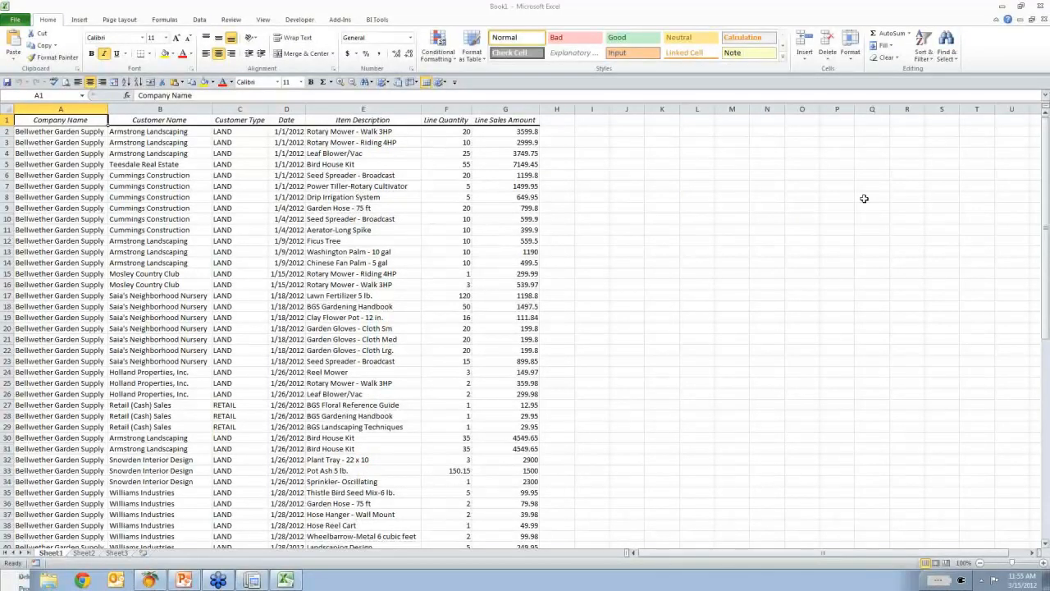
Check the data on Sheet3 of the output workbook and rename Sheet1 as Period 1.
{"action": "left_click", "coordinate": [116, 553]}
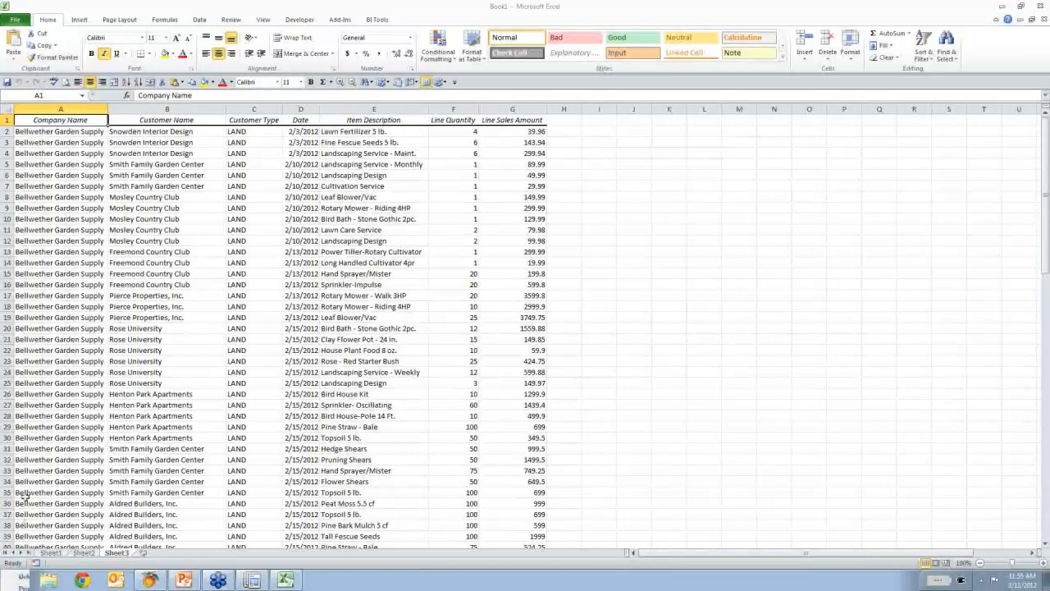
{"action": "right_click", "coordinate": [51, 554]}
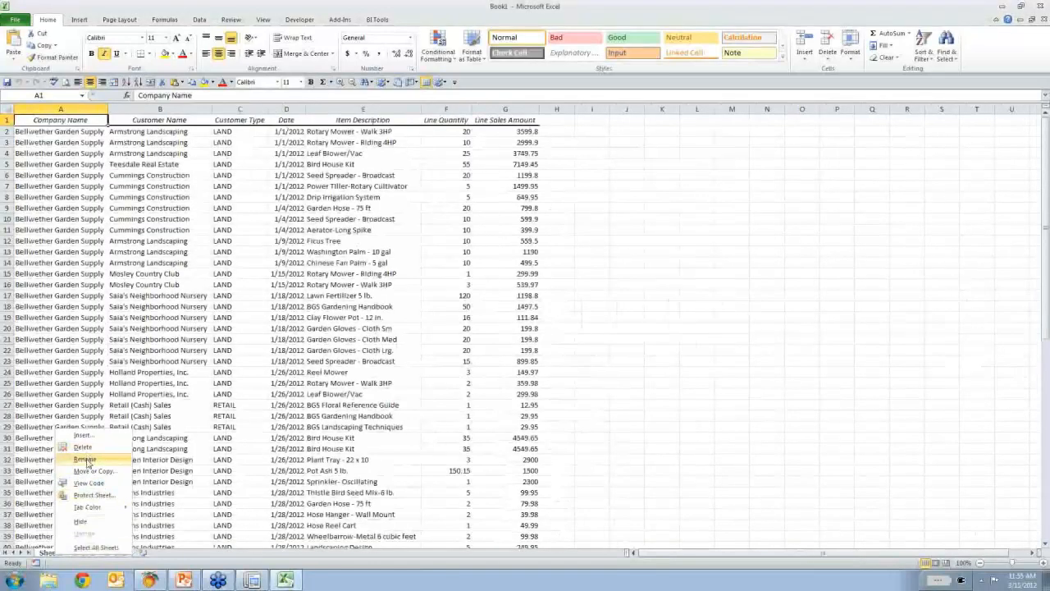
{"action": "left_click", "coordinate": [86, 460]}
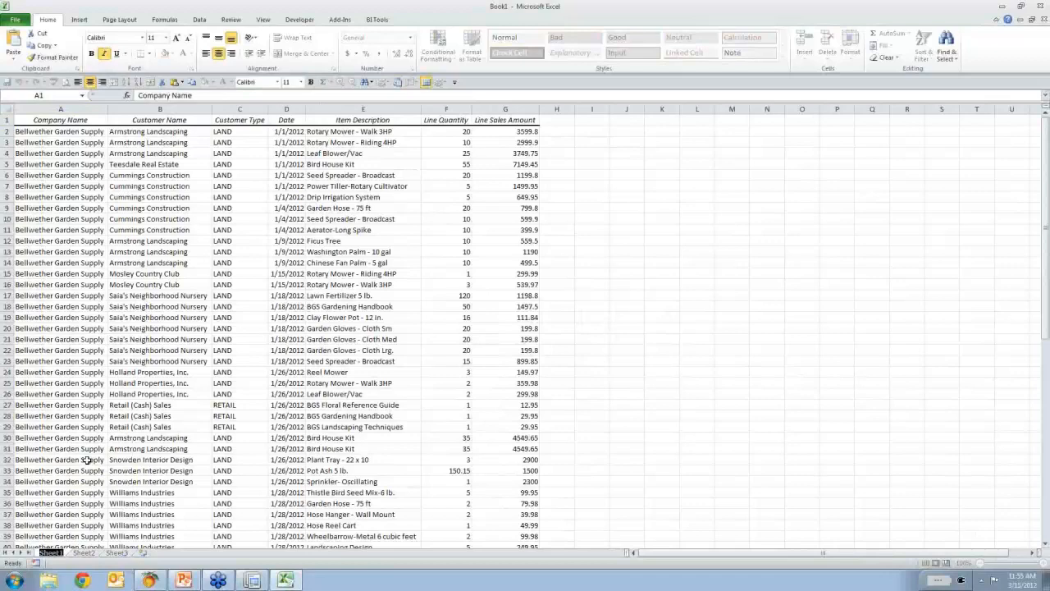
{"action": "type", "text": "Period 1"}
{"action": "key", "text": "Return"}
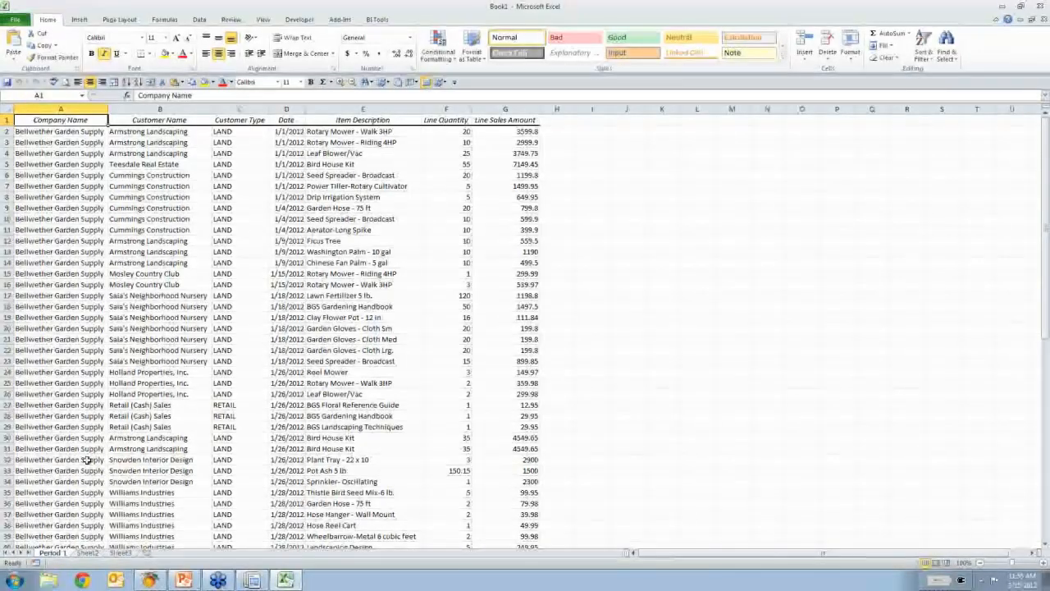
Rename Sheet3 of the output workbook as Period 2.
{"action": "right_click", "coordinate": [121, 552]}
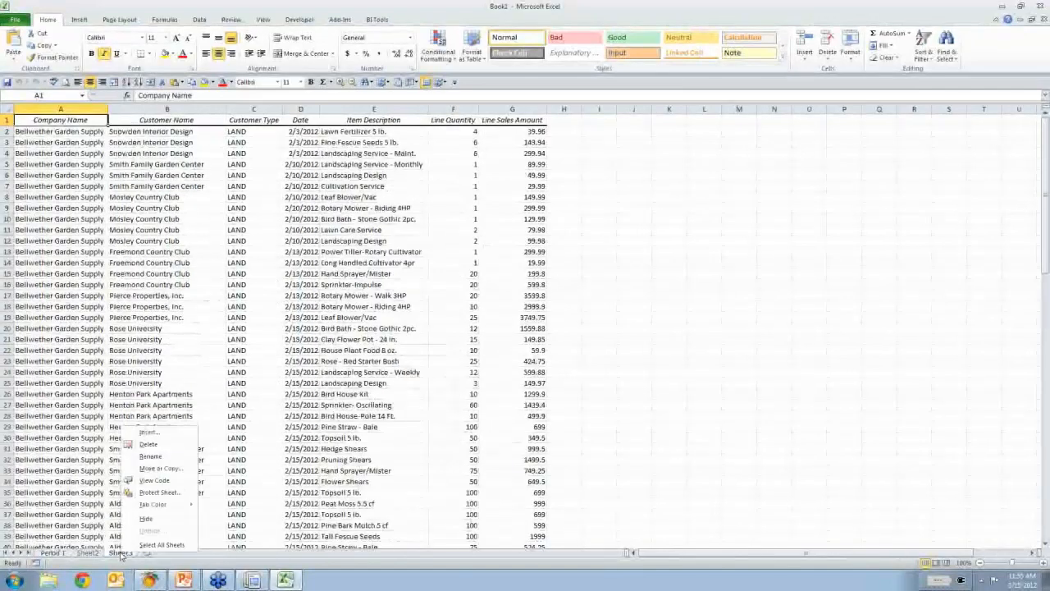
{"action": "left_click", "coordinate": [150, 456]}
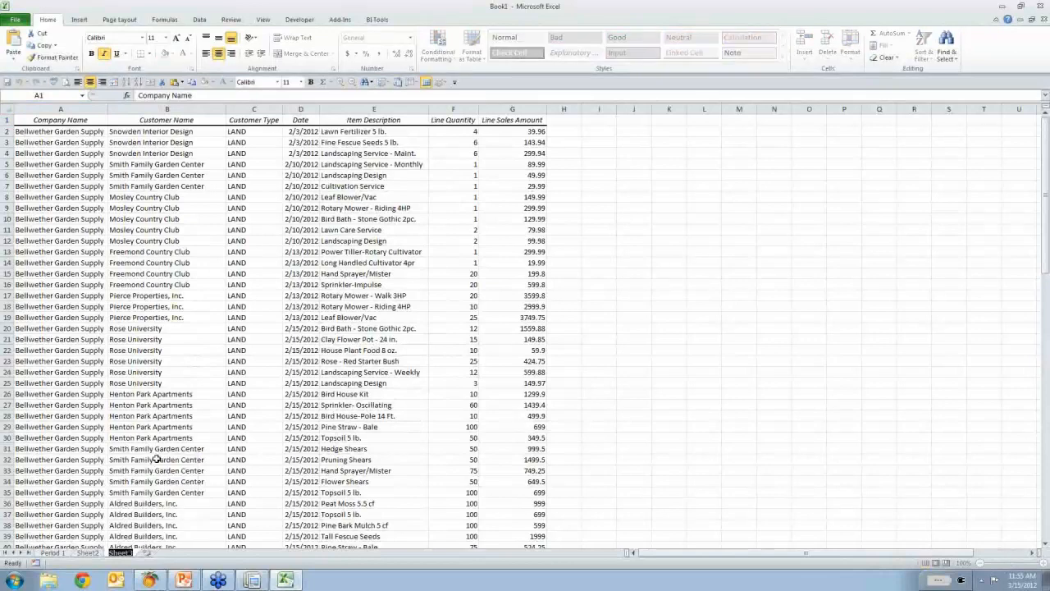
{"action": "type", "text": "Period 3"}
{"action": "key", "text": "Return"}
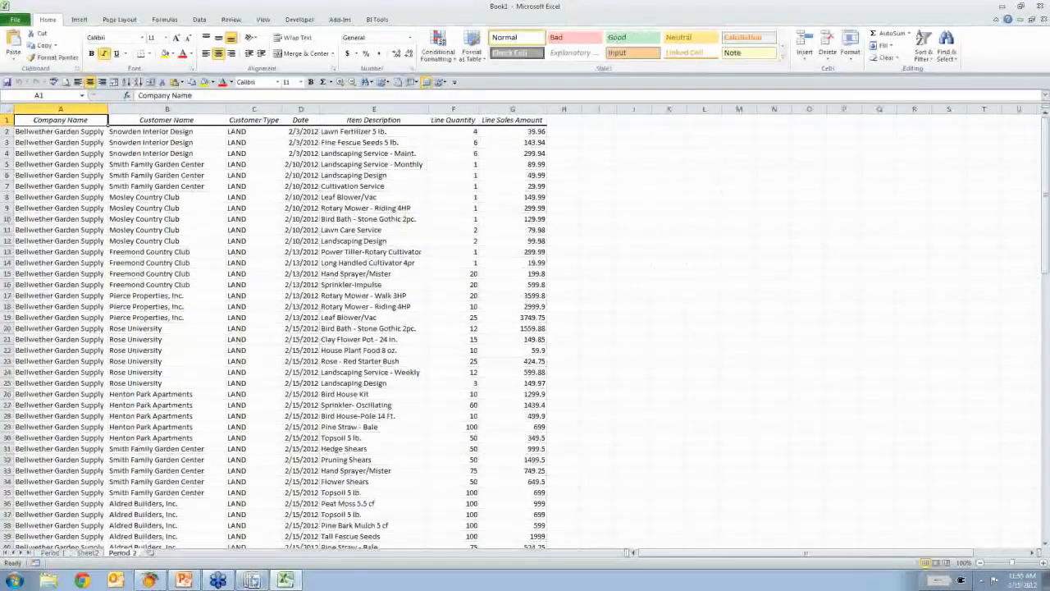
Switch to the Report Manager and start creating a linked template for the Sales Comparison report from Book1, allowing its second sheet to be cleared.
{"action": "mouse_move", "coordinate": [252, 580]}
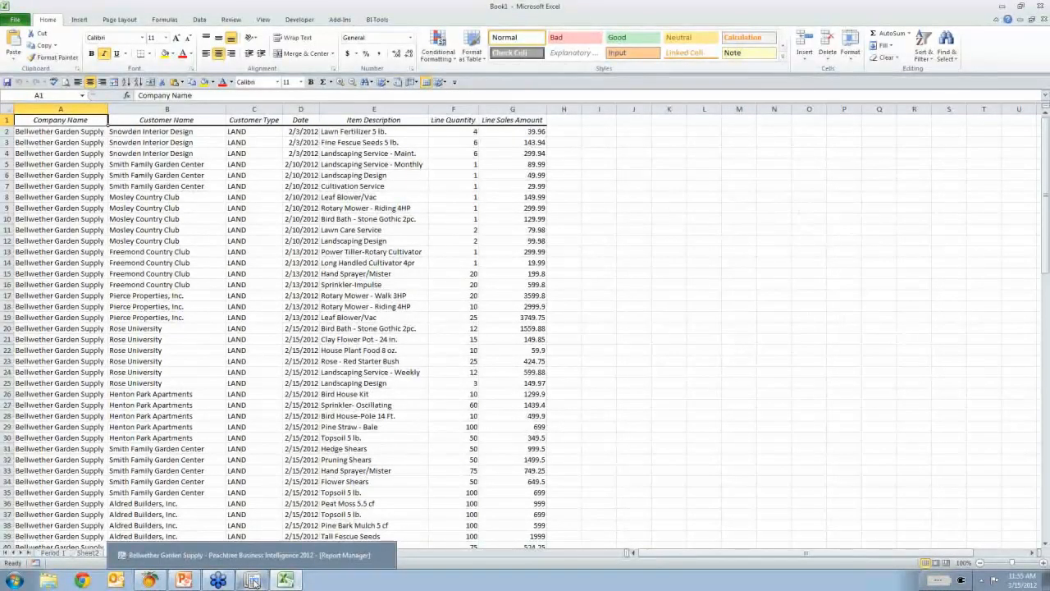
{"action": "left_click", "coordinate": [252, 580]}
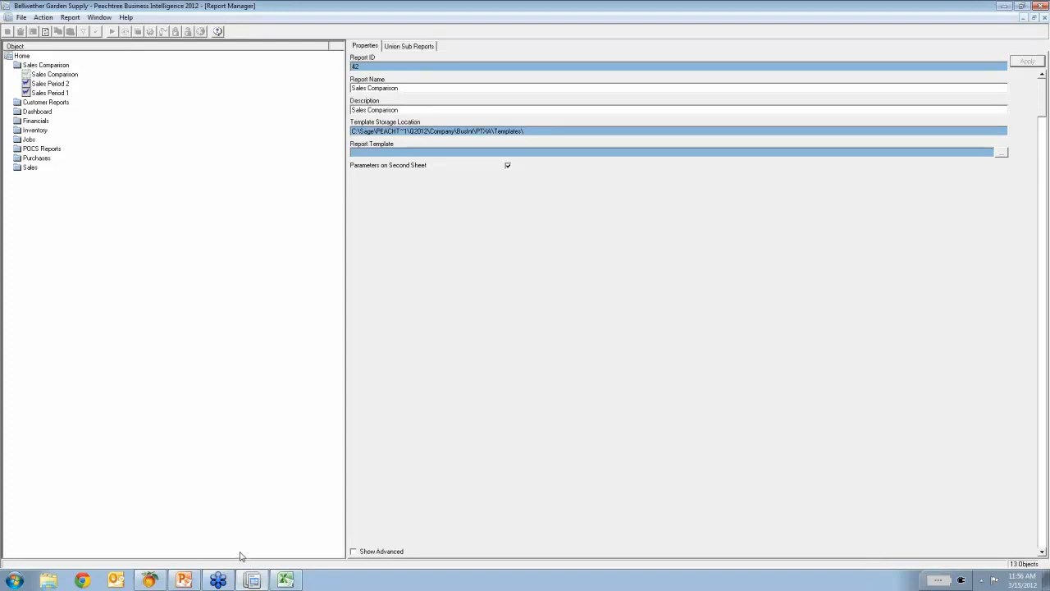
{"action": "left_click", "coordinate": [57, 75]}
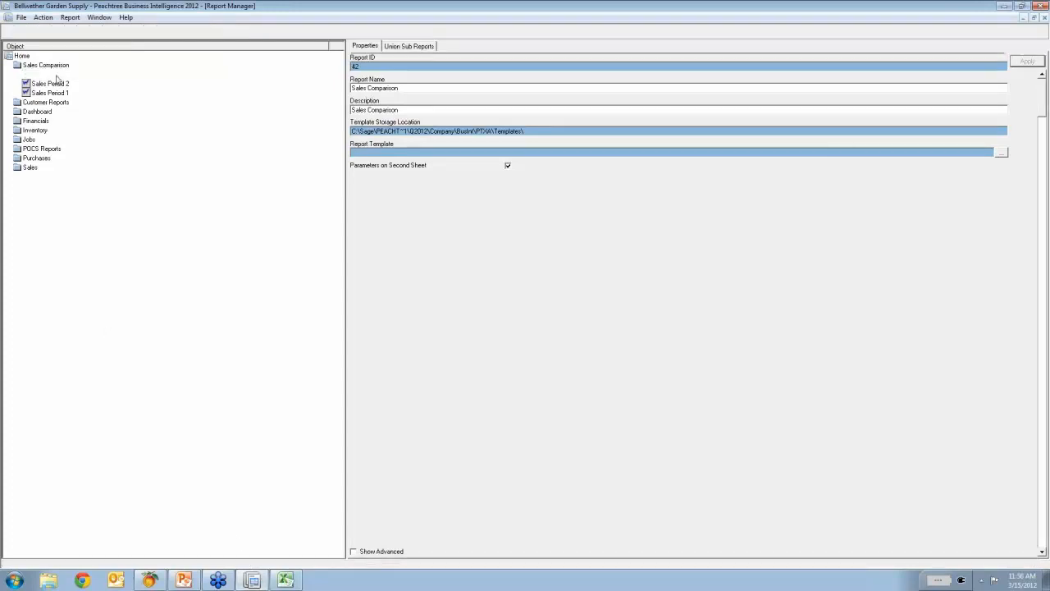
{"action": "right_click", "coordinate": [56, 76]}
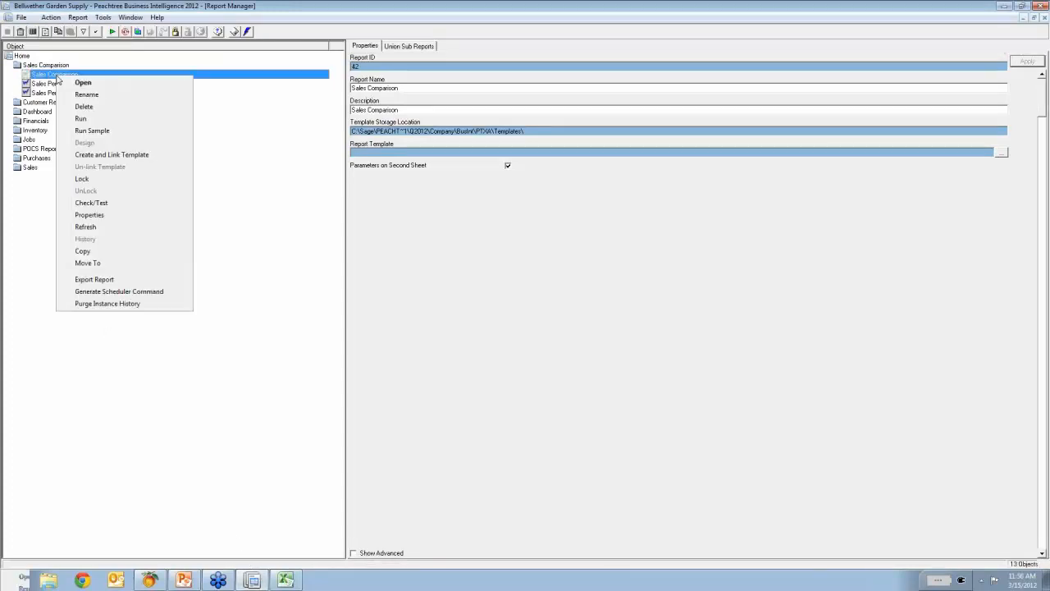
{"action": "left_click", "coordinate": [62, 159]}
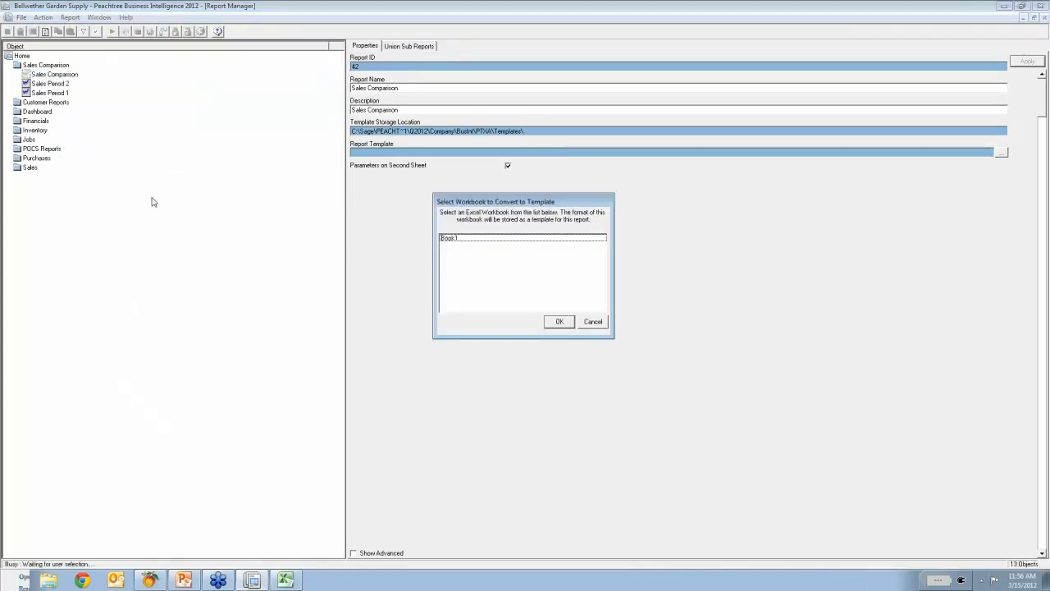
{"action": "left_click", "coordinate": [466, 239]}
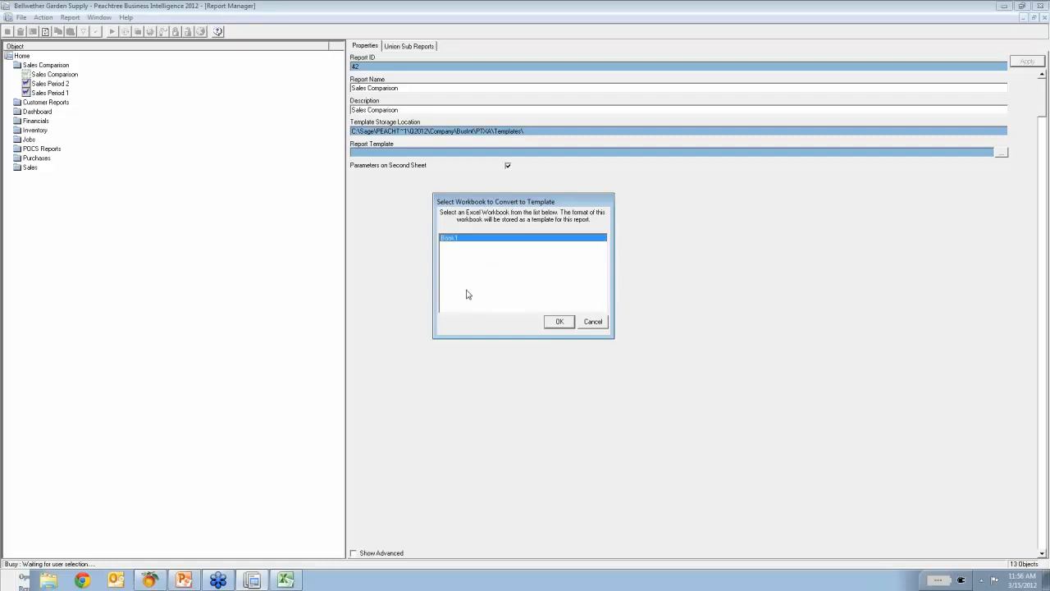
{"action": "left_click", "coordinate": [559, 322]}
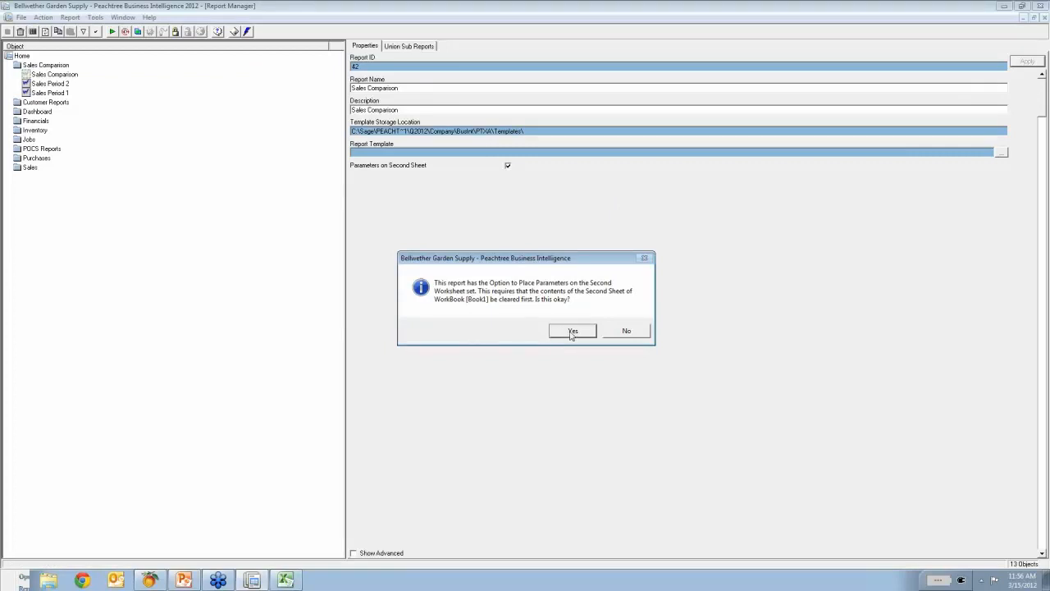
{"action": "left_click", "coordinate": [572, 332]}
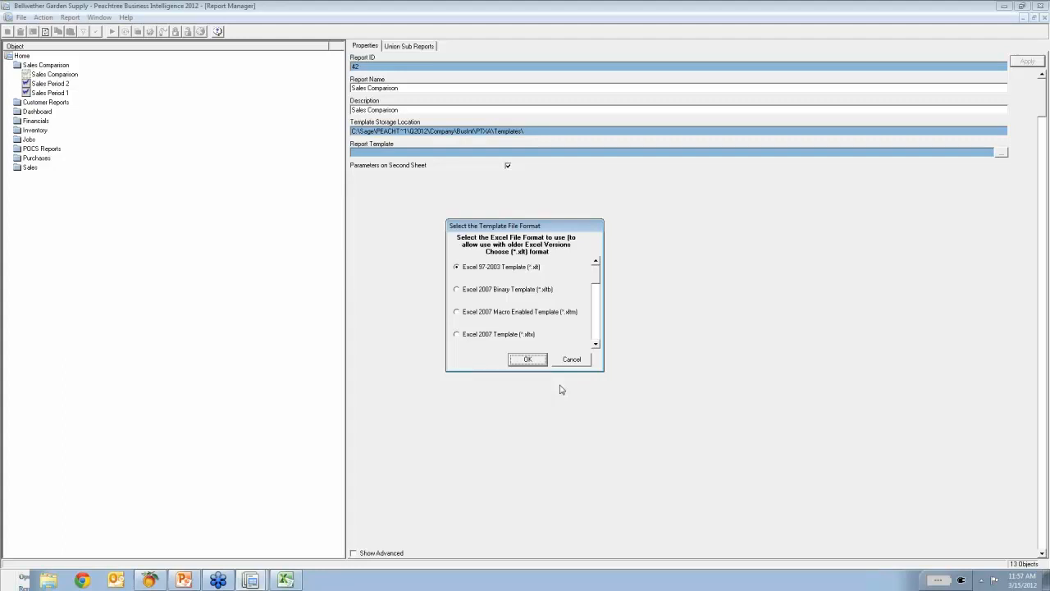
Save the linked template in the Excel 2007 Template (*.xltx) format under the name Sales Comparison.xltx.
{"action": "left_click", "coordinate": [457, 336]}
{"action": "left_click", "coordinate": [526, 361]}
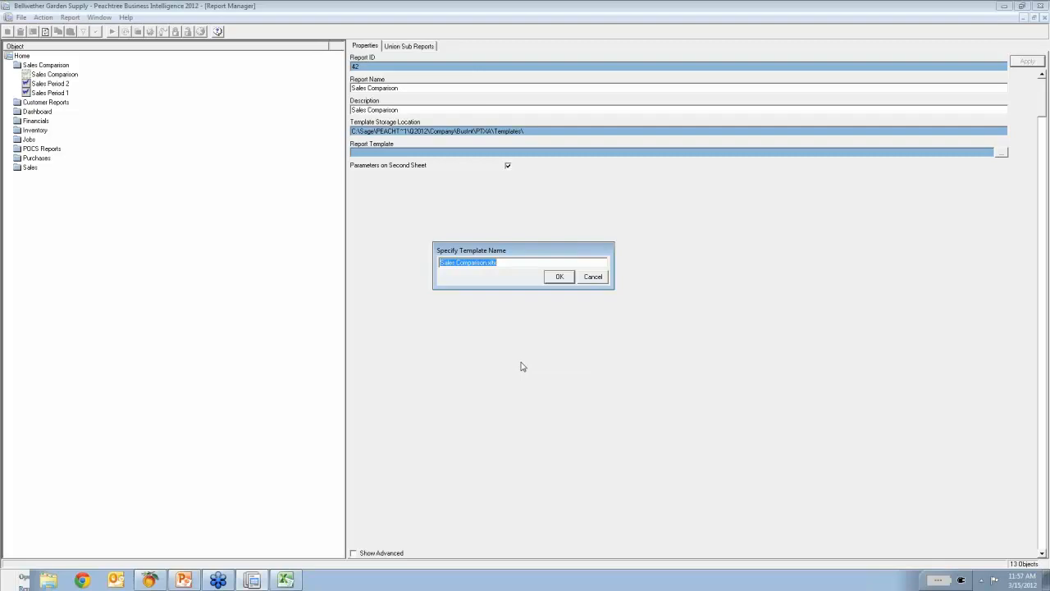
{"action": "left_click", "coordinate": [553, 281]}
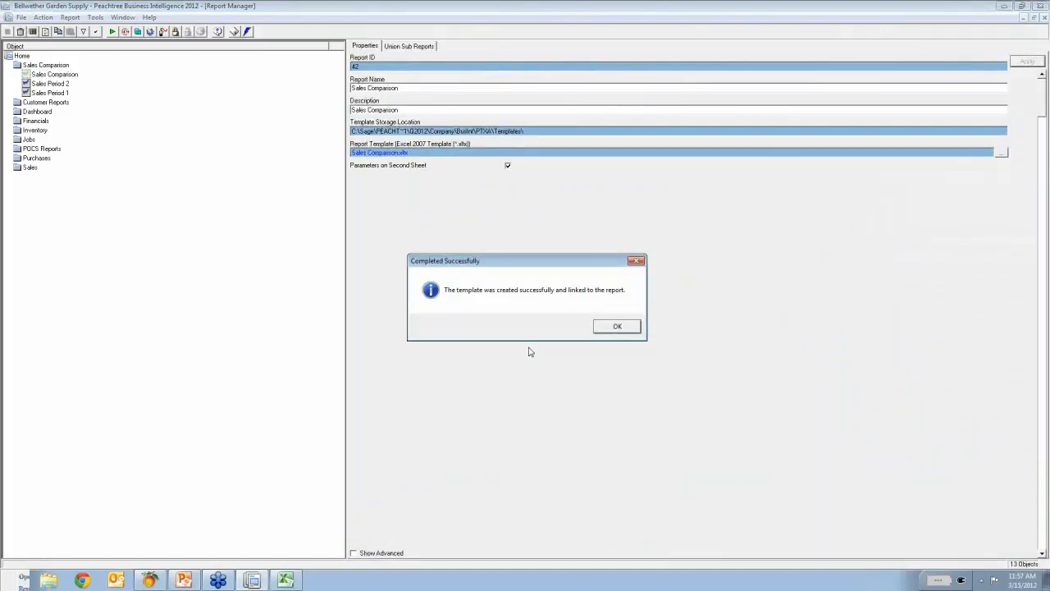
{"action": "left_click", "coordinate": [618, 328]}
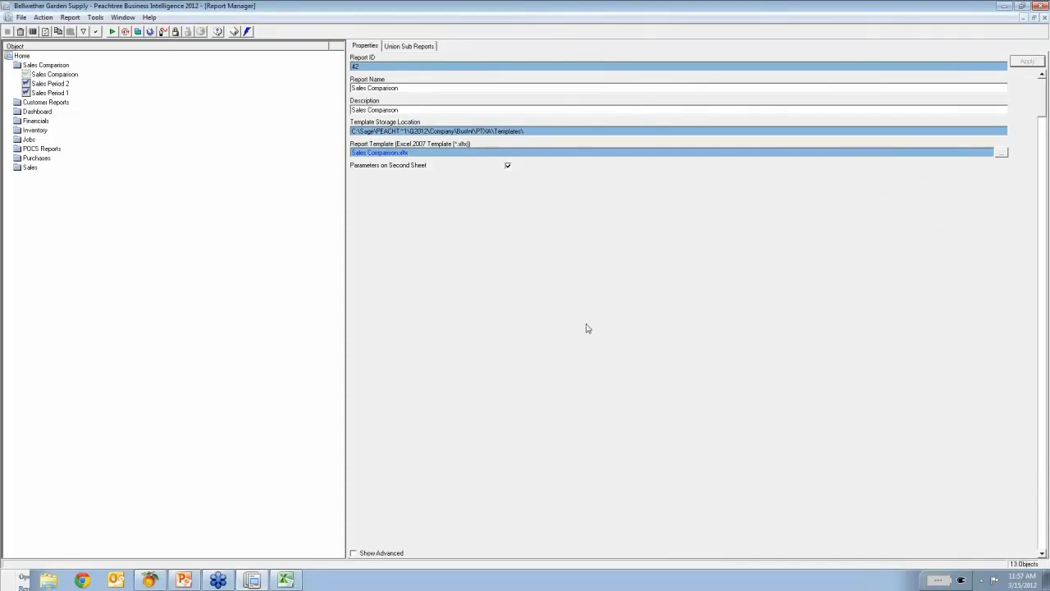
Run the Sales Comparison report with the default dates for both sales periods and check the Period 1 sheet of the output.
{"action": "left_click", "coordinate": [52, 73]}
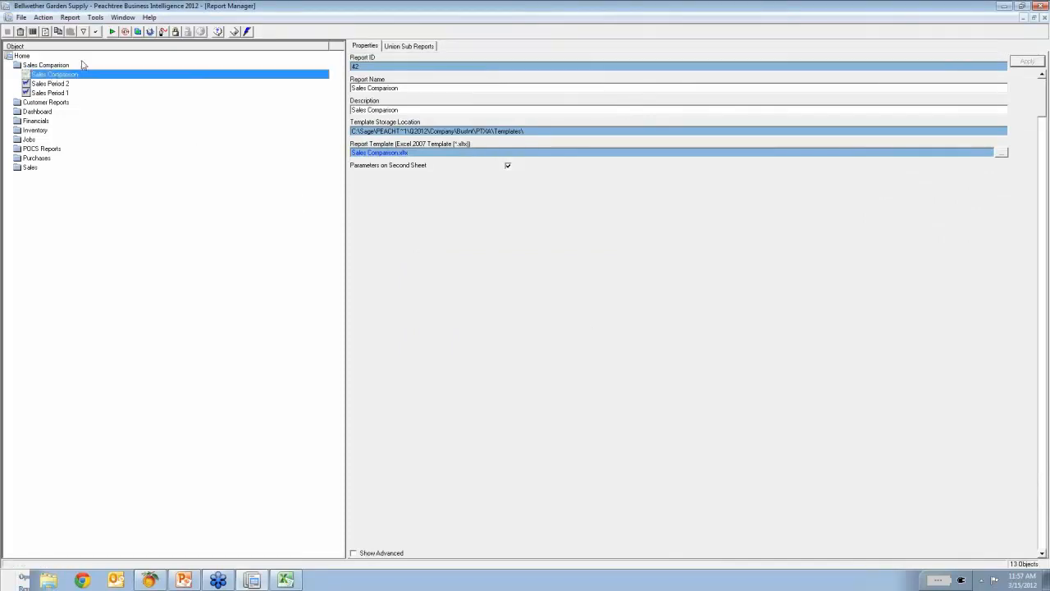
{"action": "left_click", "coordinate": [113, 32]}
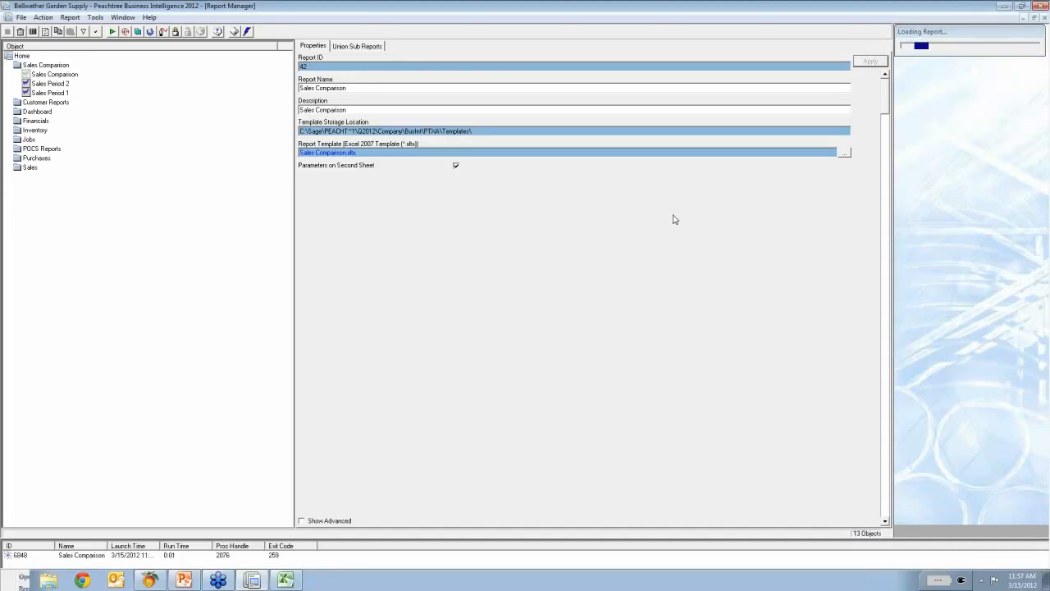
{"action": "left_click", "coordinate": [978, 106]}
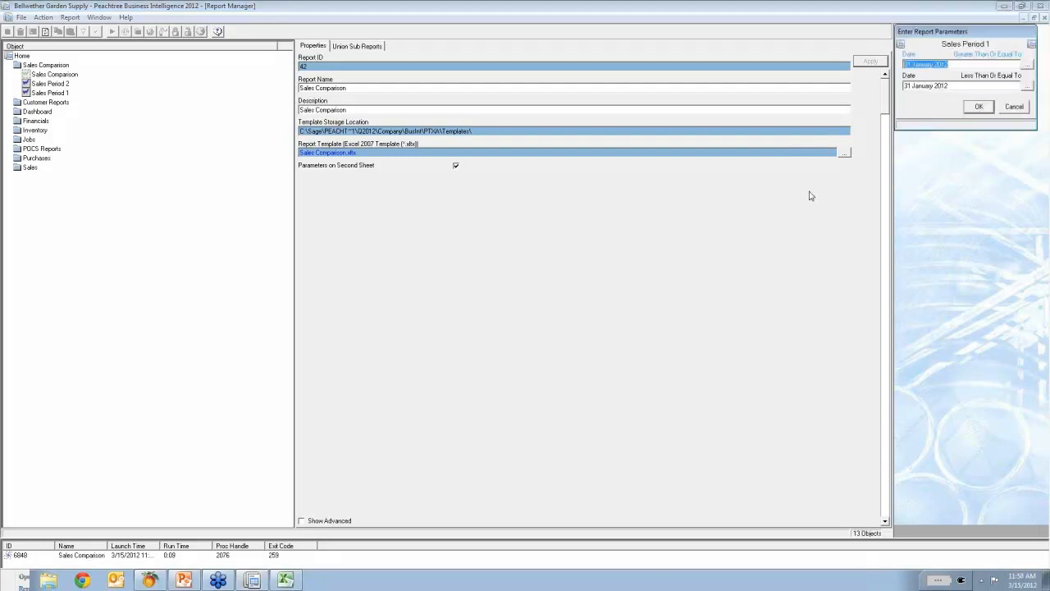
{"action": "left_click", "coordinate": [978, 109]}
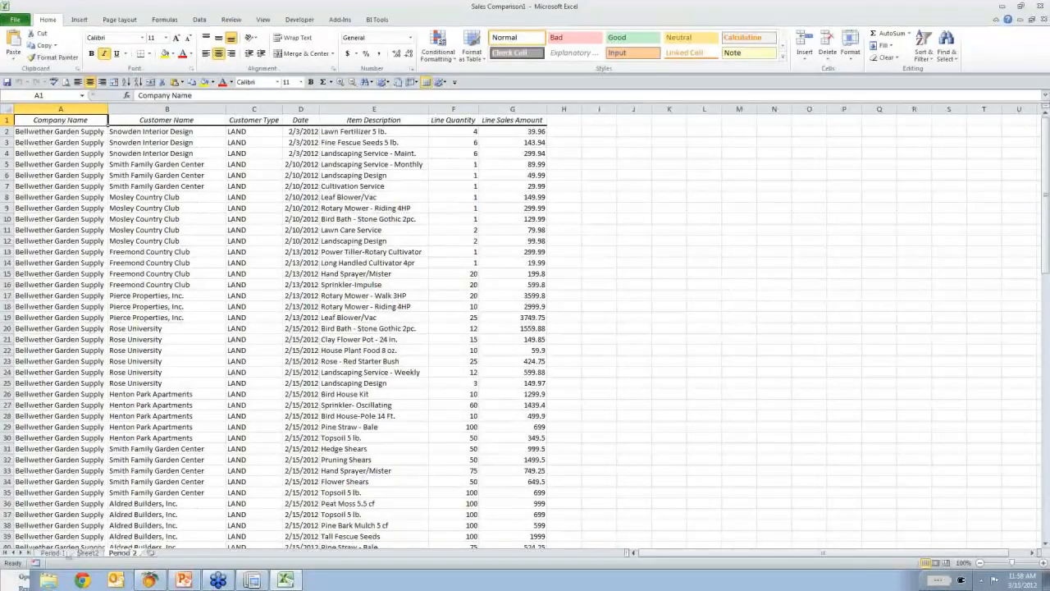
{"action": "left_click", "coordinate": [52, 553]}
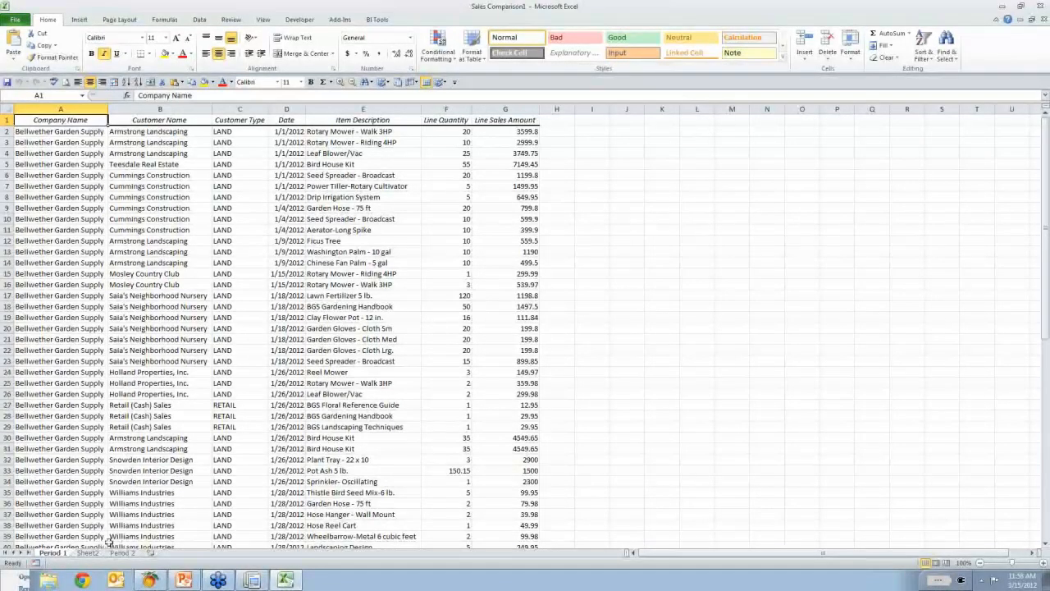
Add a new worksheet after Period 2 and name it Sales Comparison.
{"action": "left_click", "coordinate": [151, 553]}
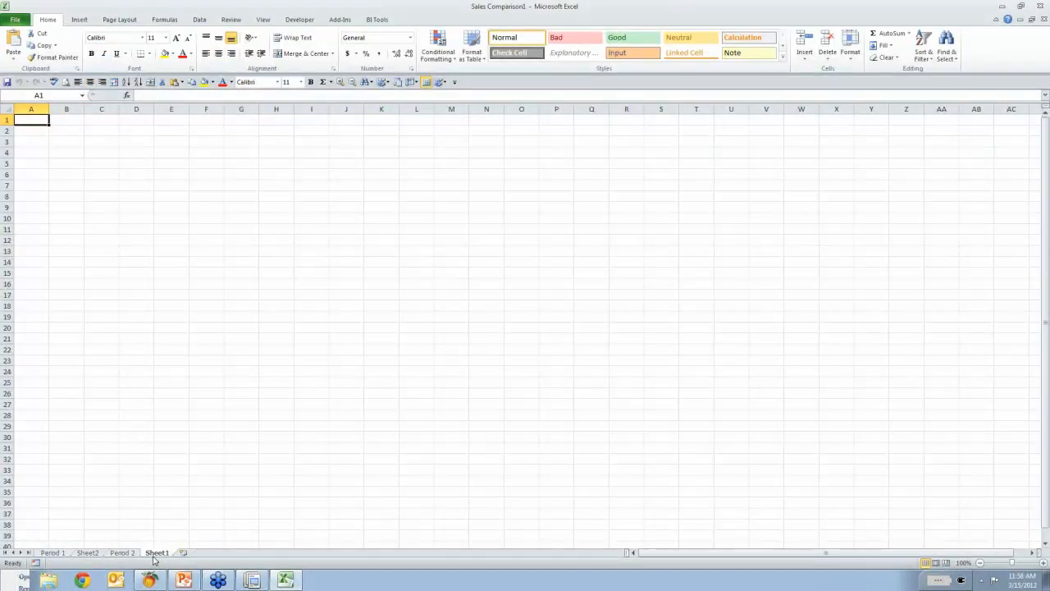
{"action": "right_click", "coordinate": [154, 555]}
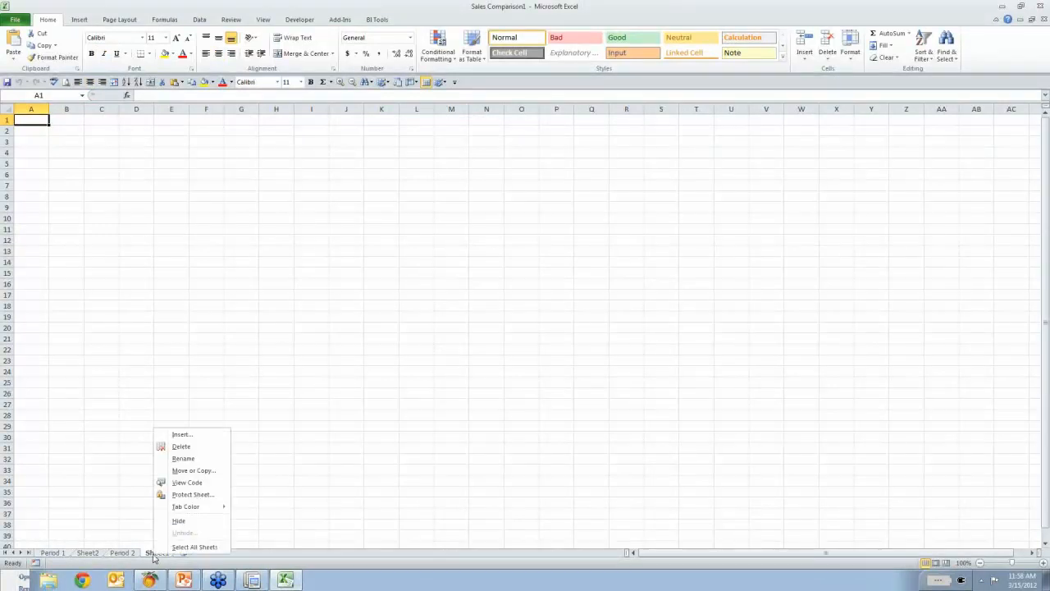
{"action": "left_click", "coordinate": [184, 459]}
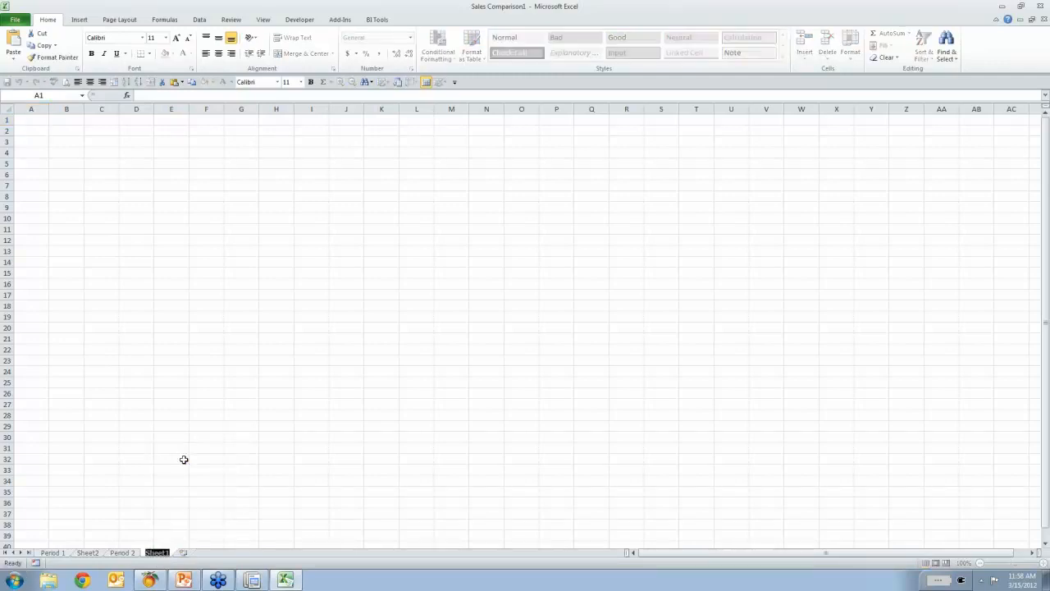
{"action": "type", "text": "Sales Comparison"}
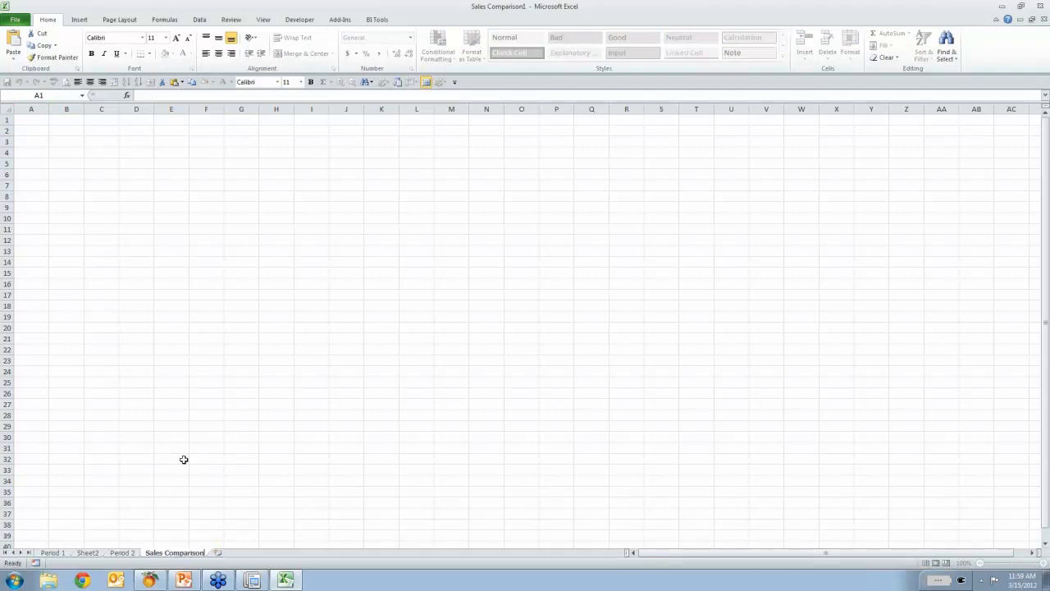
{"action": "key", "text": "Return"}
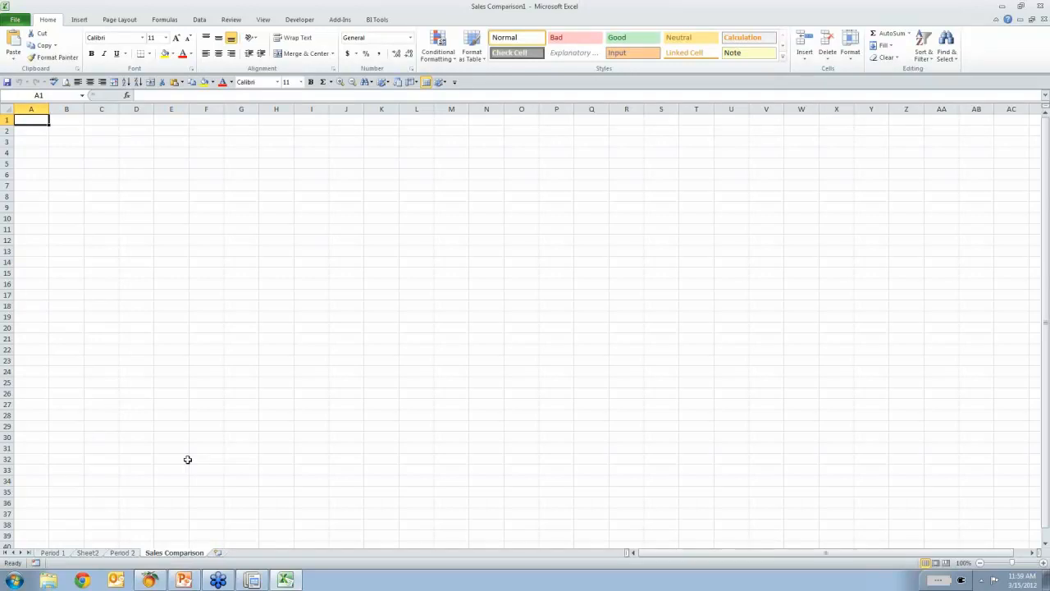
Start a PivotTable from the Period 1 sheet's data, using the named range RawData as its source.
{"action": "left_click", "coordinate": [63, 553]}
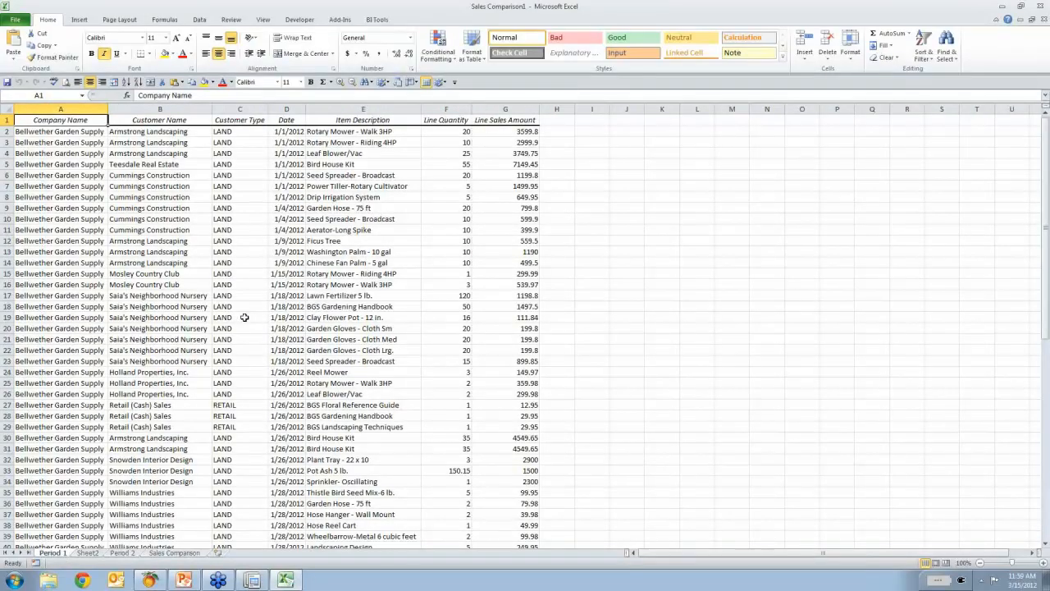
{"action": "left_click", "coordinate": [245, 317]}
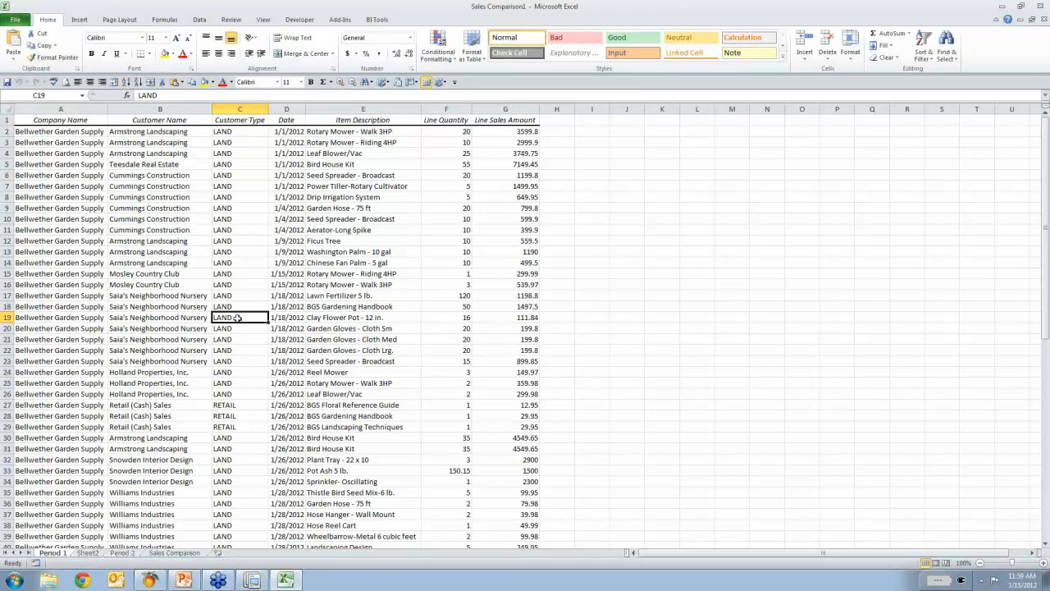
{"action": "left_click", "coordinate": [80, 20]}
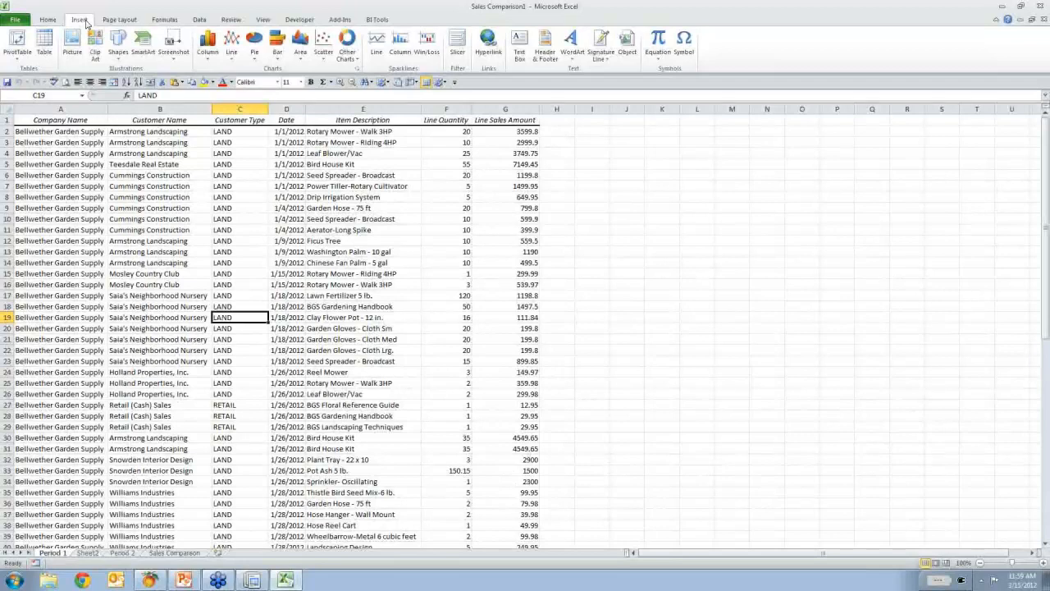
{"action": "left_click", "coordinate": [17, 41]}
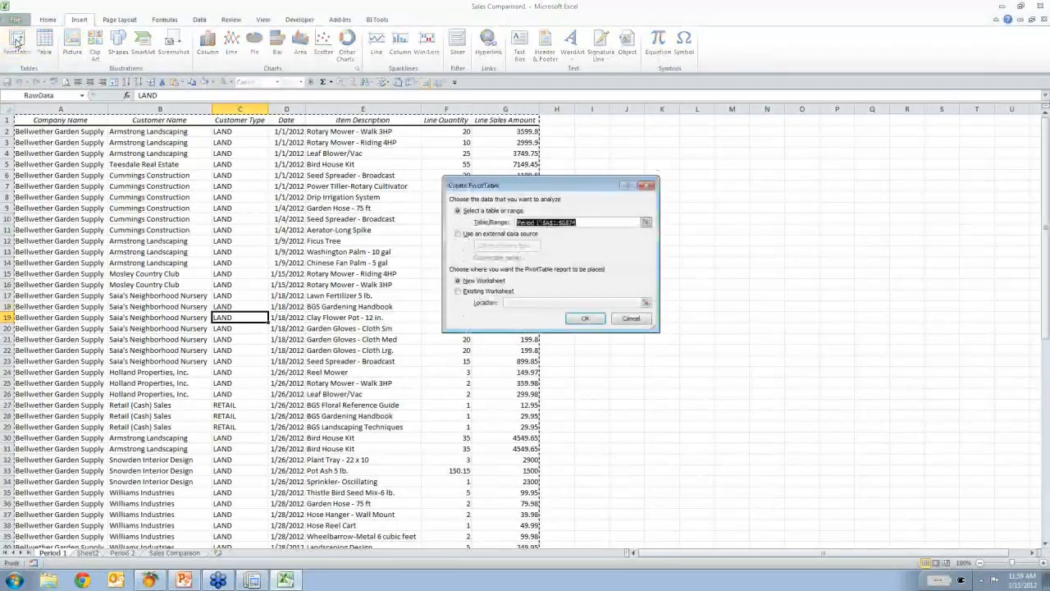
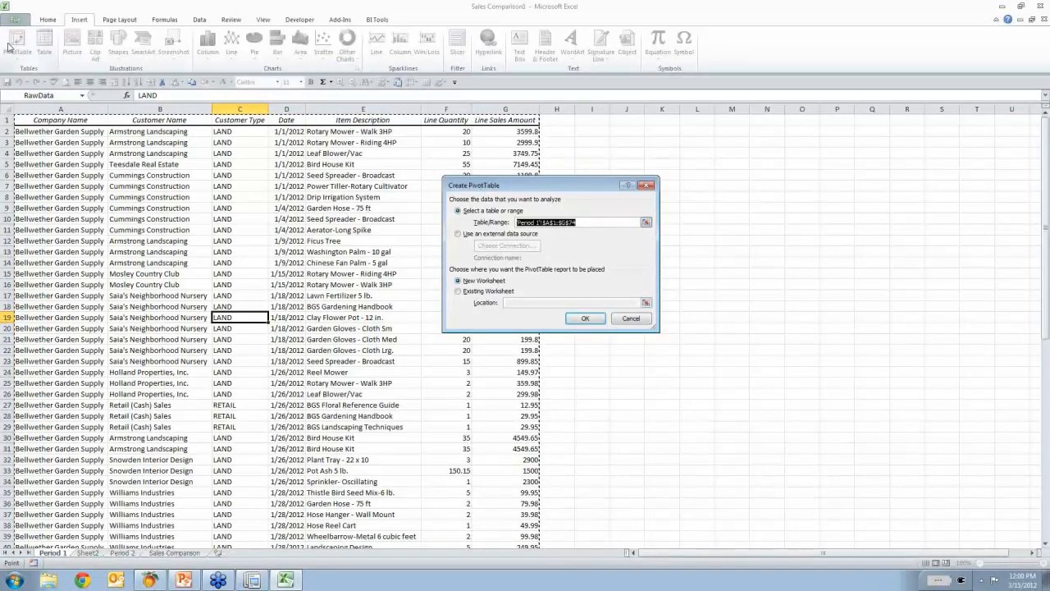
{"action": "key", "text": "F3"}
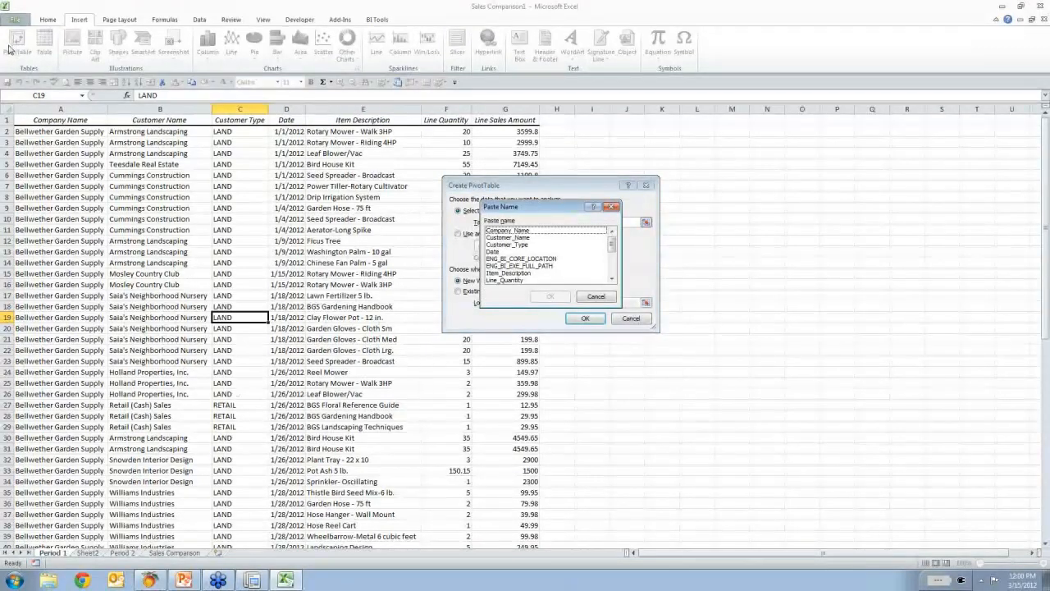
{"action": "left_click", "coordinate": [611, 265]}
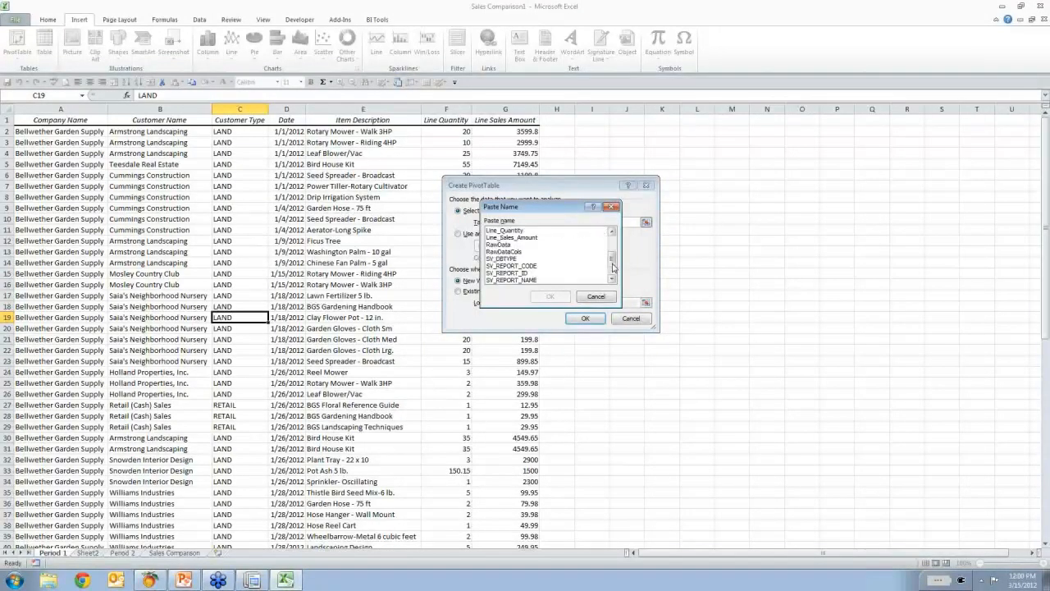
{"action": "left_click", "coordinate": [502, 245]}
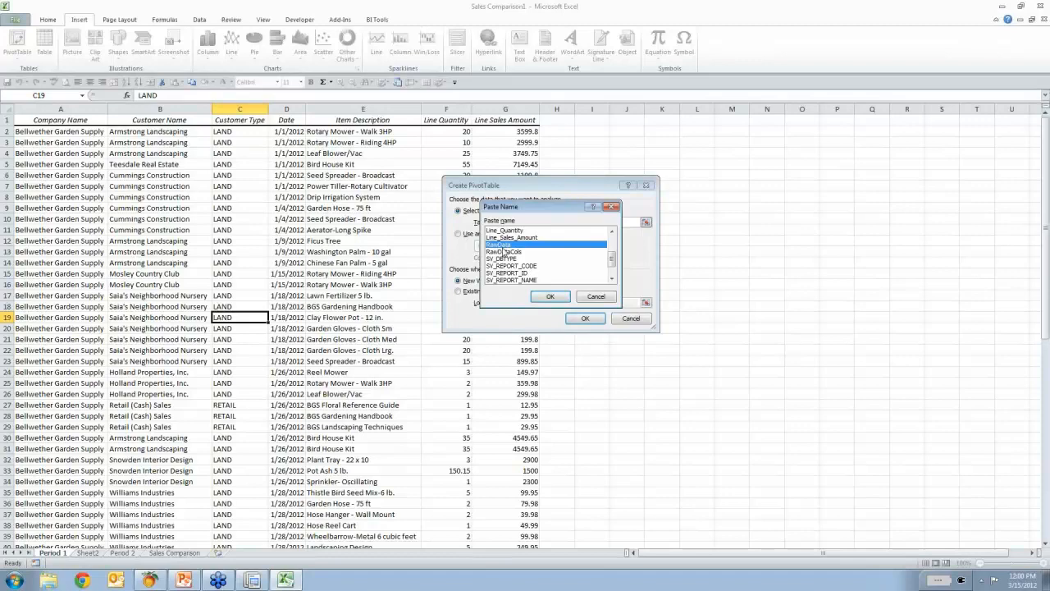
{"action": "left_click", "coordinate": [548, 295]}
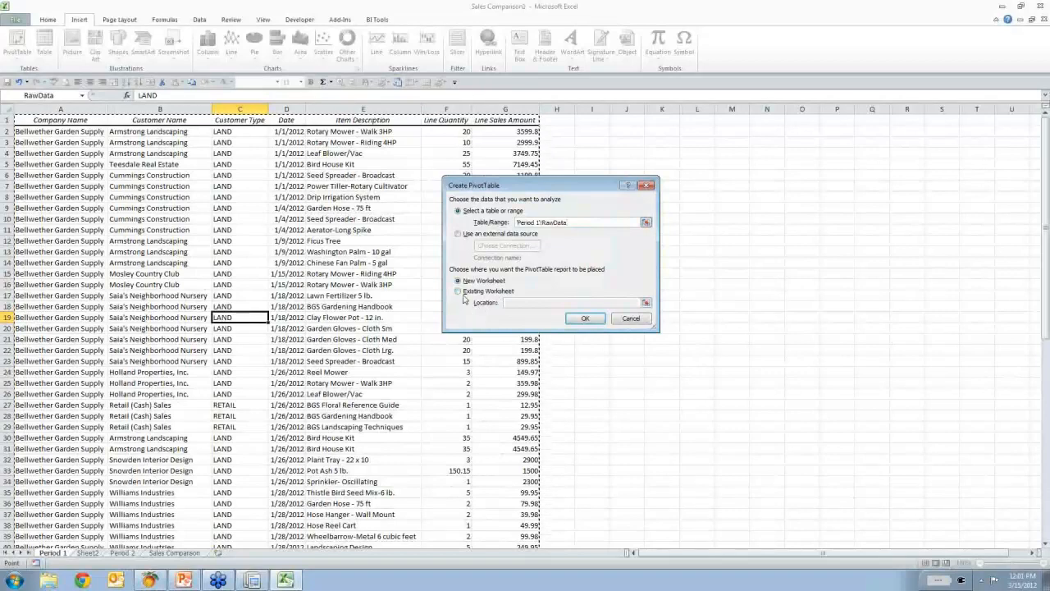
Place the PivotTable on the existing Sales Comparison worksheet at cell B10.
{"action": "left_click", "coordinate": [458, 292]}
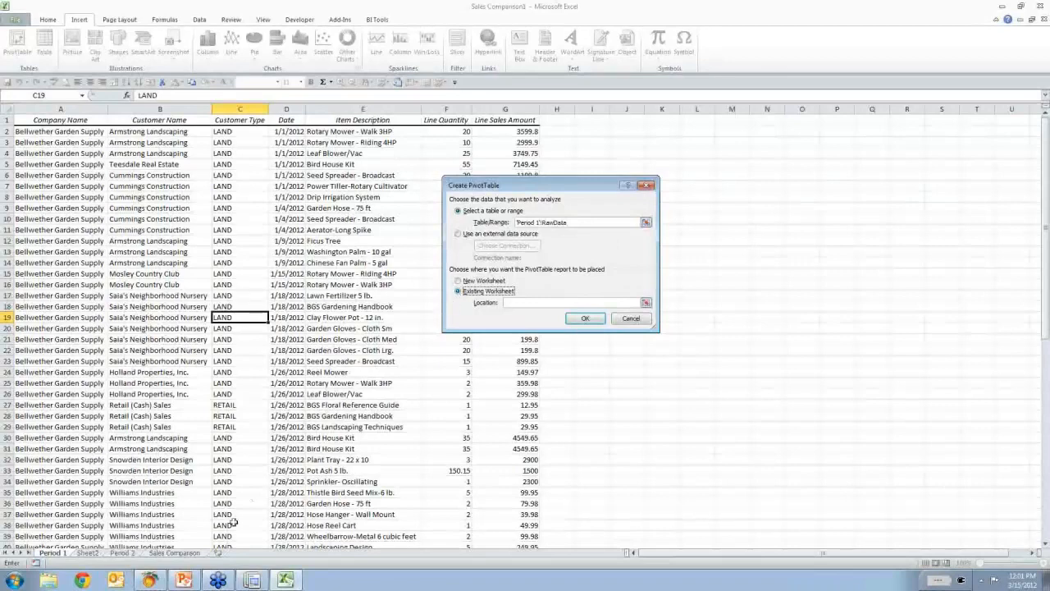
{"action": "left_click", "coordinate": [174, 553]}
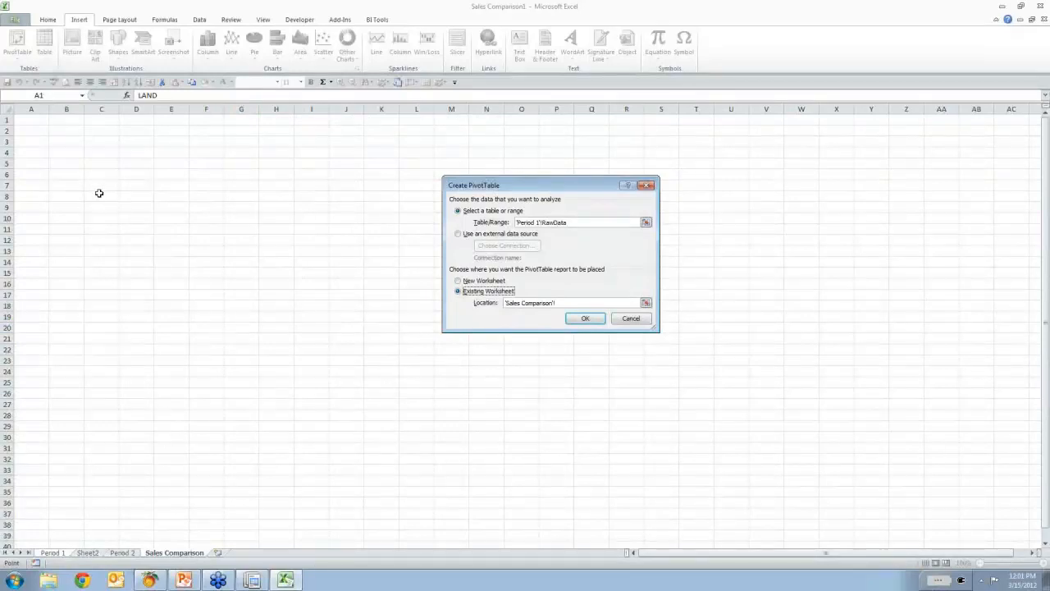
{"action": "left_click", "coordinate": [57, 219]}
{"action": "left_click", "coordinate": [586, 318]}
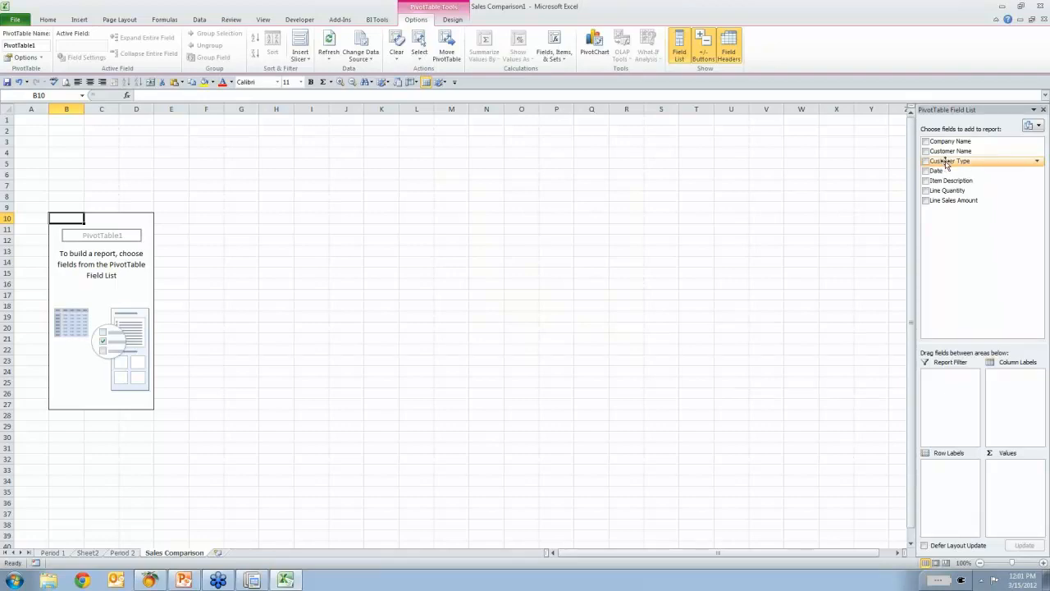
Add Customer Type and, below it, Customer Name as row labels of the PivotTable.
{"action": "left_click_drag", "start_coordinate": [947, 163], "coordinate": [947, 464]}
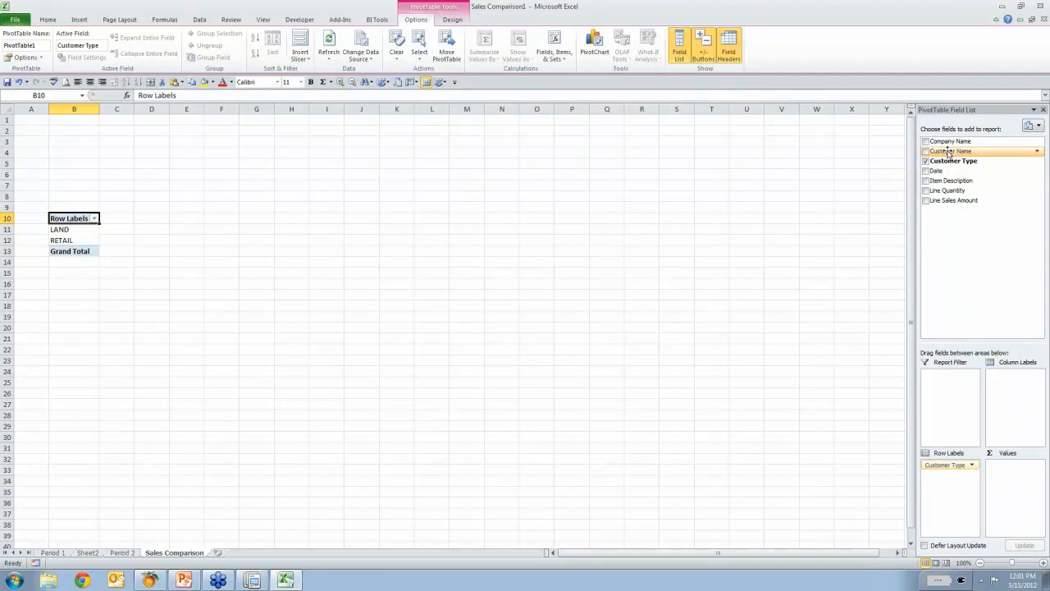
{"action": "left_click_drag", "start_coordinate": [948, 152], "coordinate": [952, 476]}
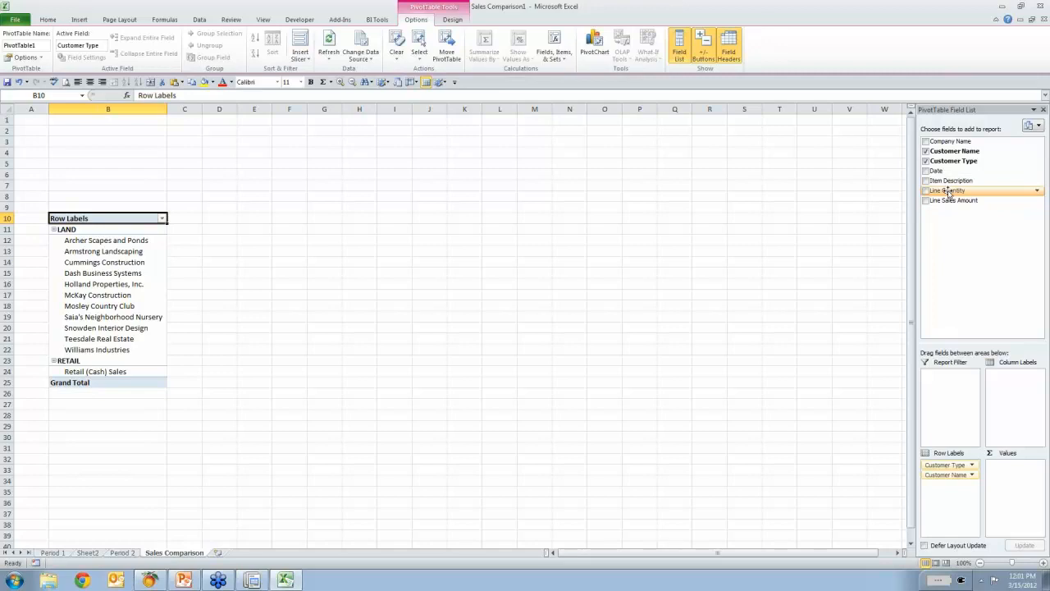
Add Line Quantity and Line Sales Amount as PivotTable values and rename the row labels heading to Customer Type - Name.
{"action": "left_click_drag", "start_coordinate": [949, 192], "coordinate": [1016, 471]}
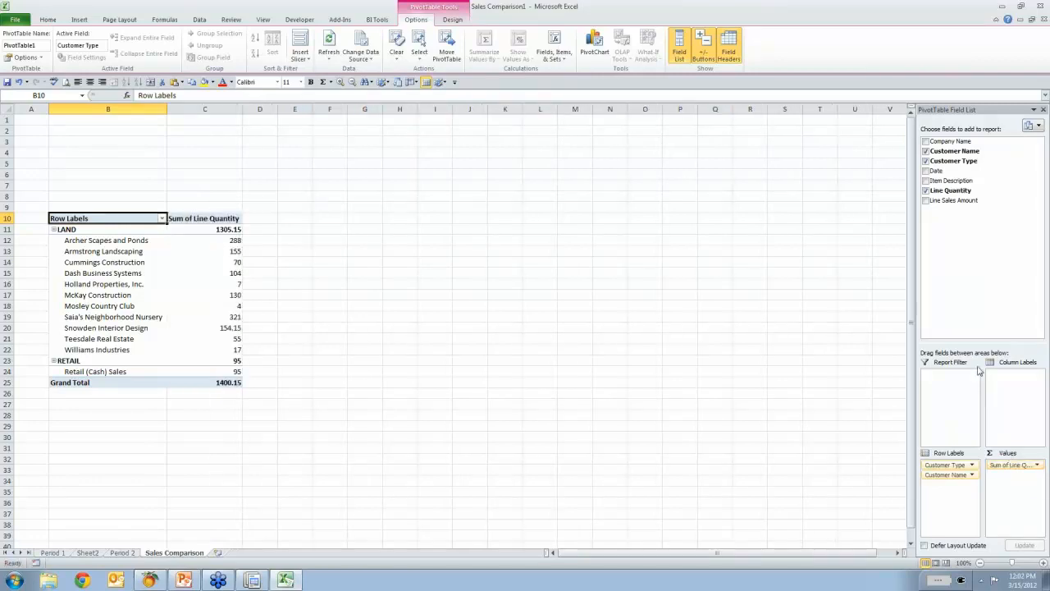
{"action": "left_click_drag", "start_coordinate": [942, 201], "coordinate": [1015, 484]}
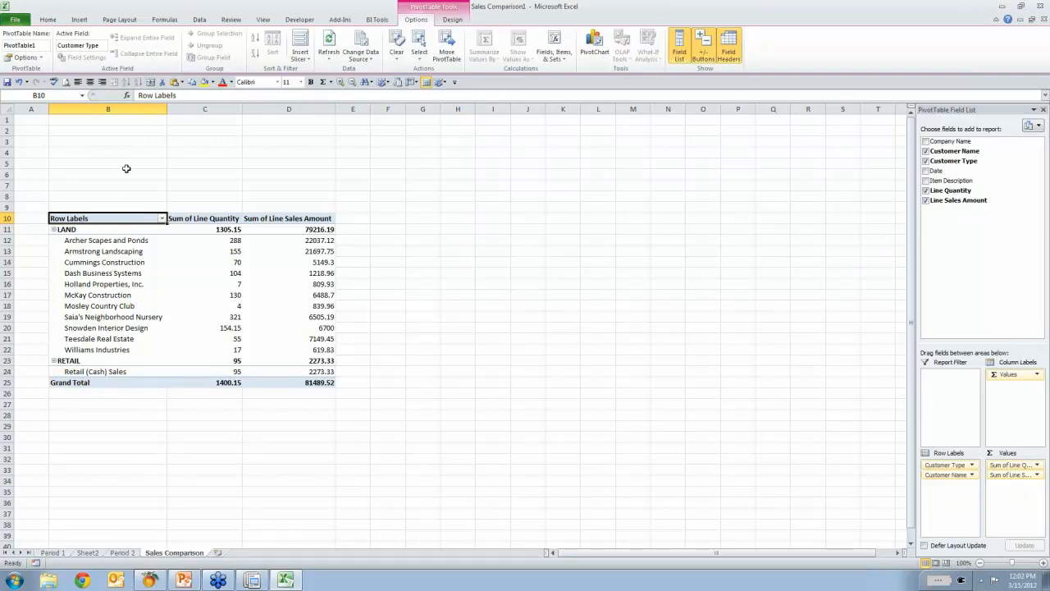
{"action": "left_click_drag", "start_coordinate": [180, 96], "coordinate": [126, 96]}
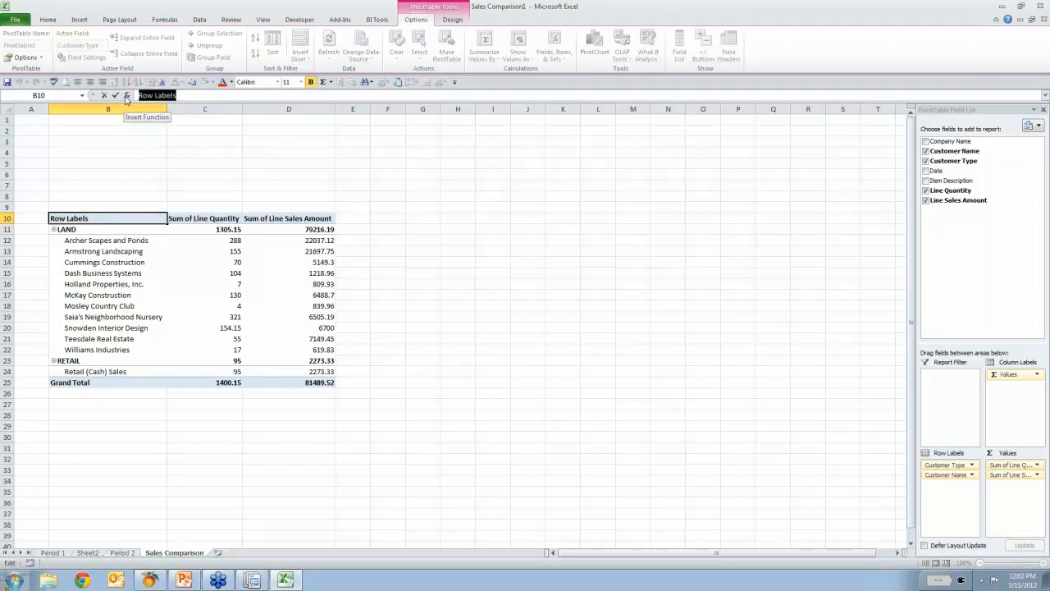
{"action": "key", "text": "ctrl+v"}
{"action": "type", "text": "Customer"}
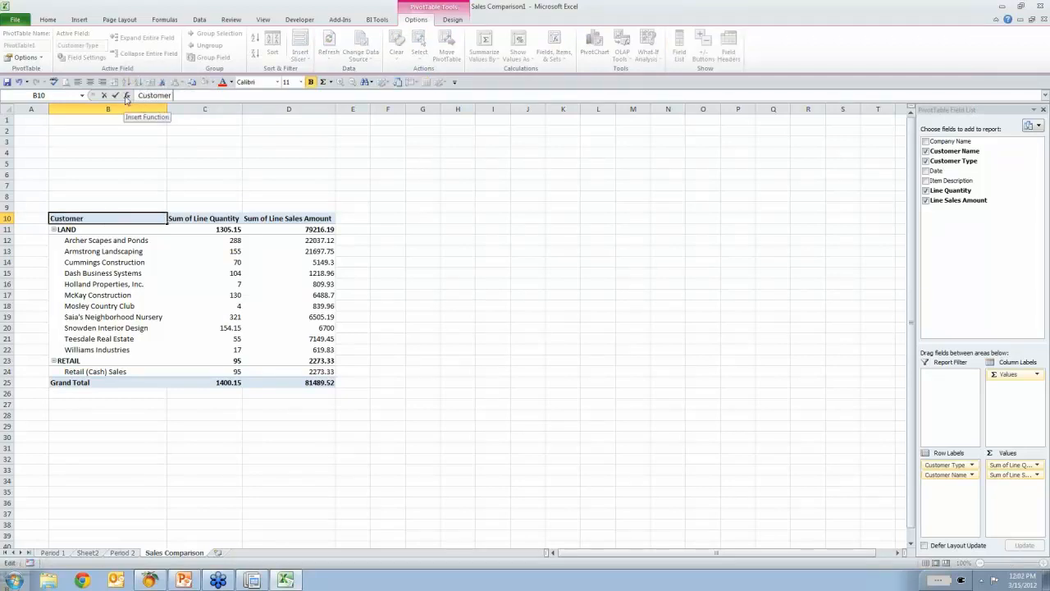
{"action": "type", "text": " Type - Name"}
{"action": "key", "text": "Return"}
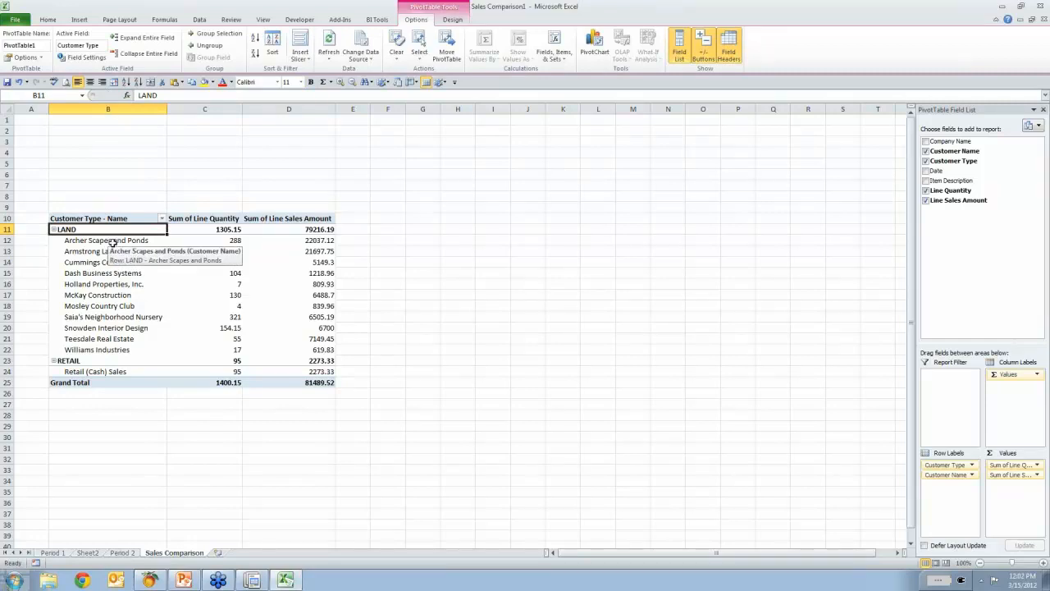
Rename the Sum of Line Quantity heading to #Sales and the Sum of Line Sales Amount heading to $Sales.
{"action": "left_click", "coordinate": [208, 219]}
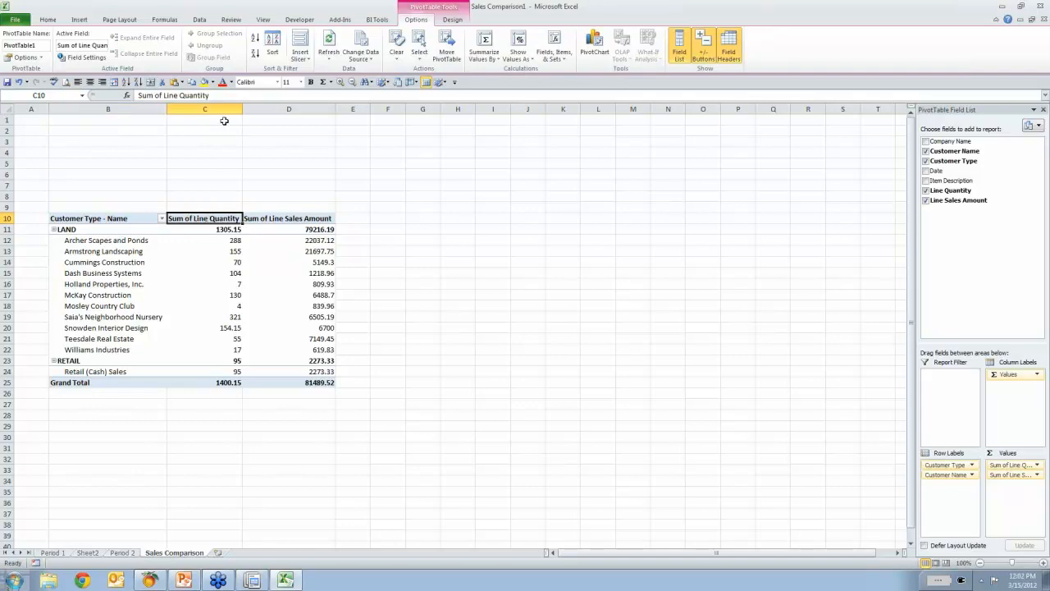
{"action": "left_click_drag", "start_coordinate": [210, 95], "coordinate": [138, 95]}
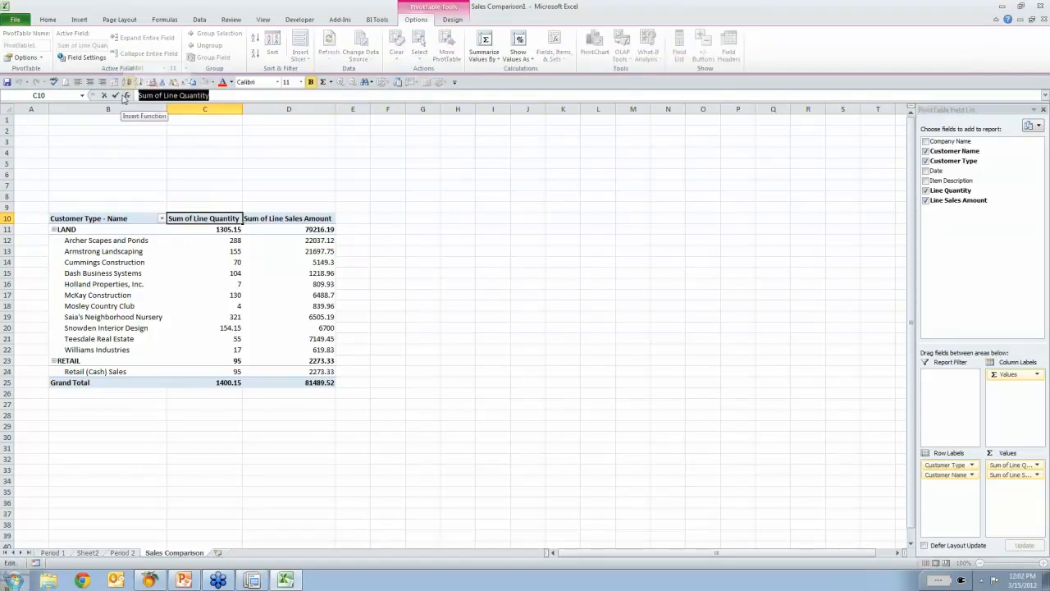
{"action": "type", "text": "#Sale"}
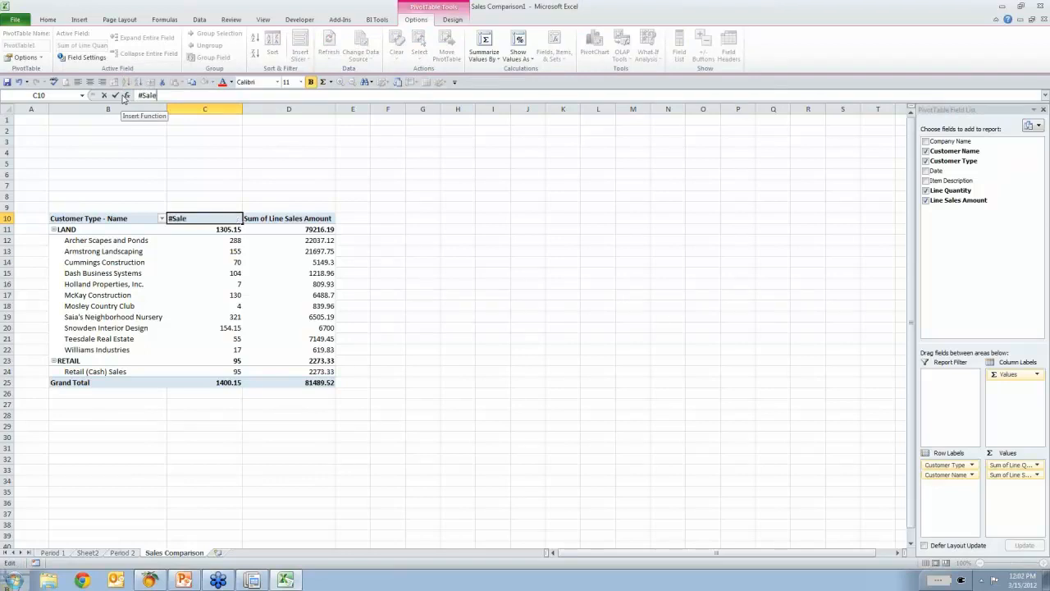
{"action": "type", "text": "s"}
{"action": "key", "text": "Return"}
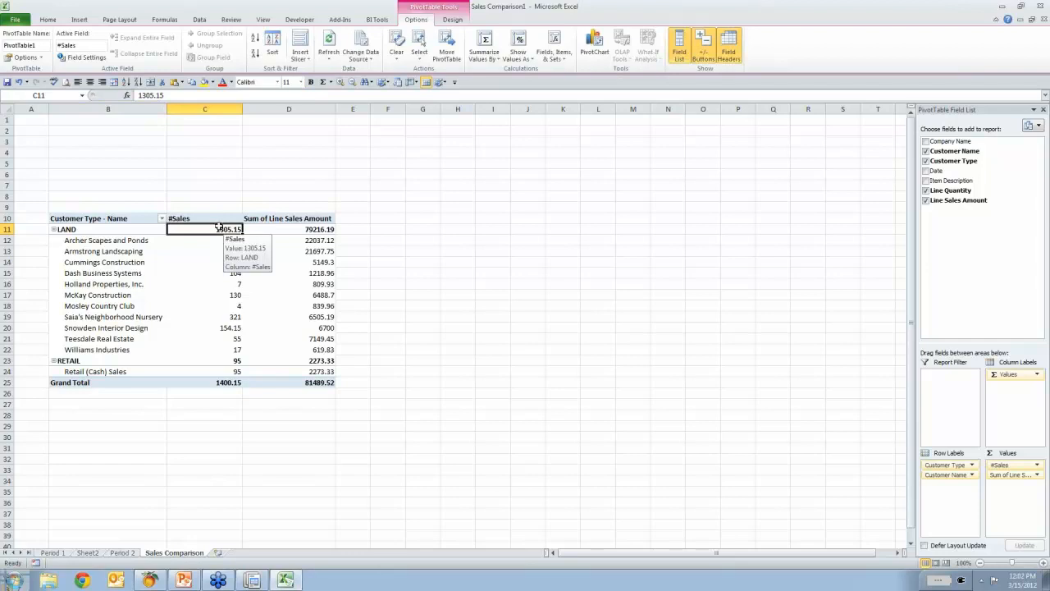
{"action": "left_click", "coordinate": [291, 219]}
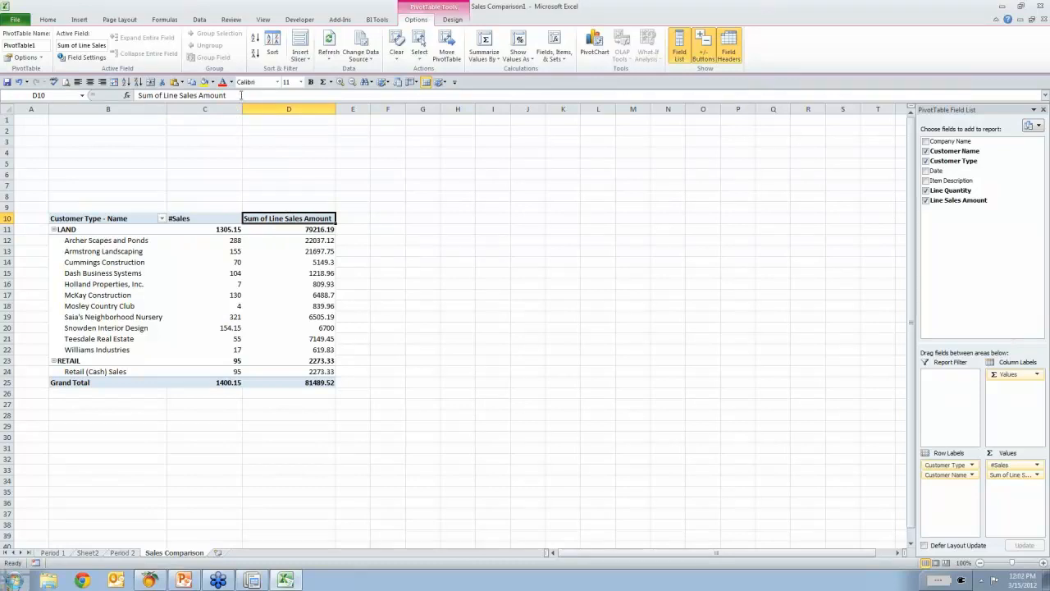
{"action": "left_click_drag", "start_coordinate": [225, 95], "coordinate": [133, 96]}
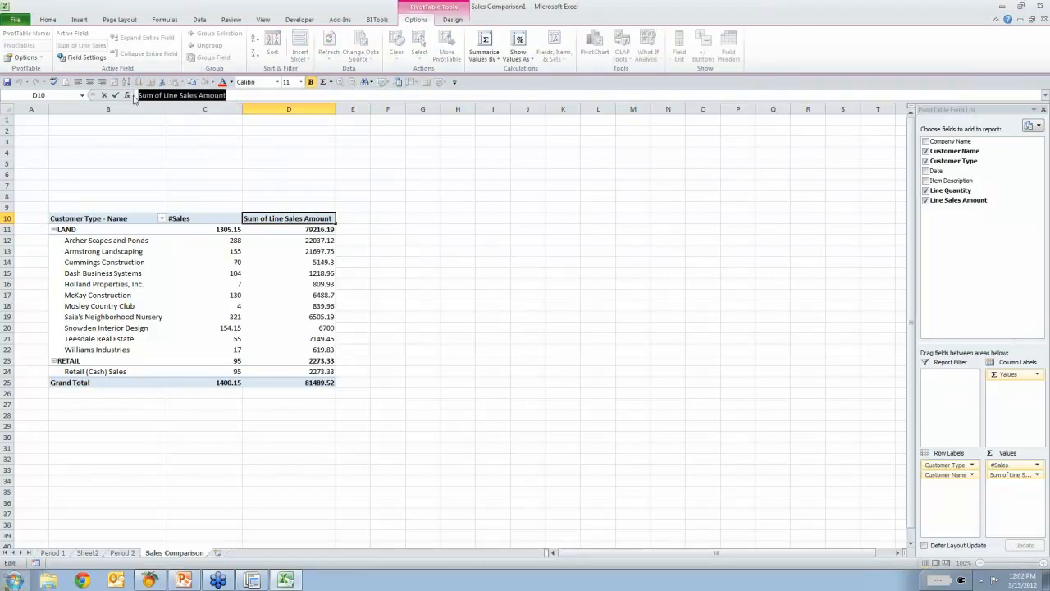
{"action": "key", "text": "Delete"}
{"action": "type", "text": "$Sales"}
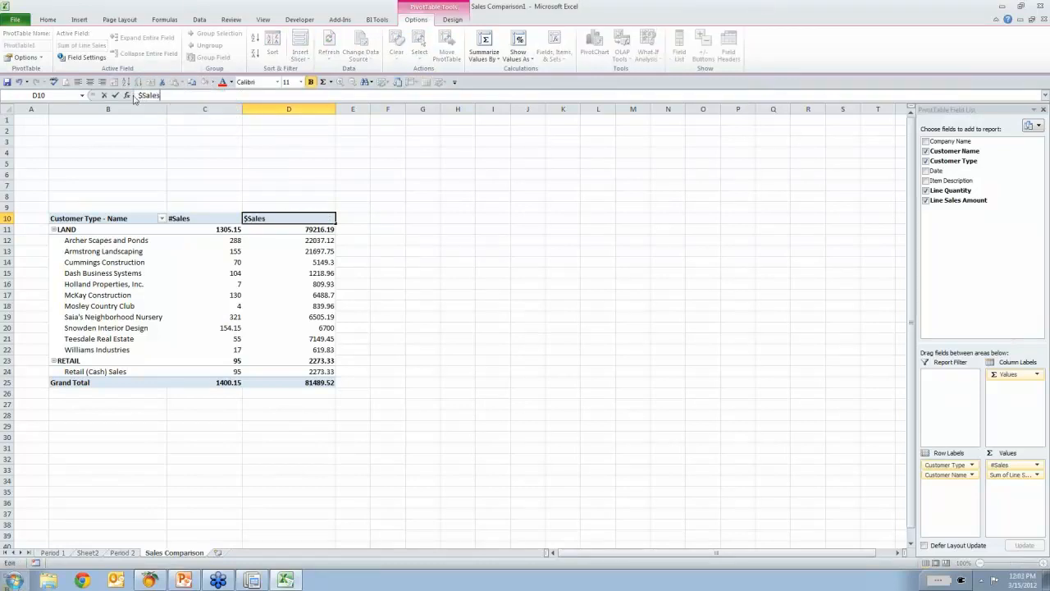
{"action": "key", "text": "Return"}
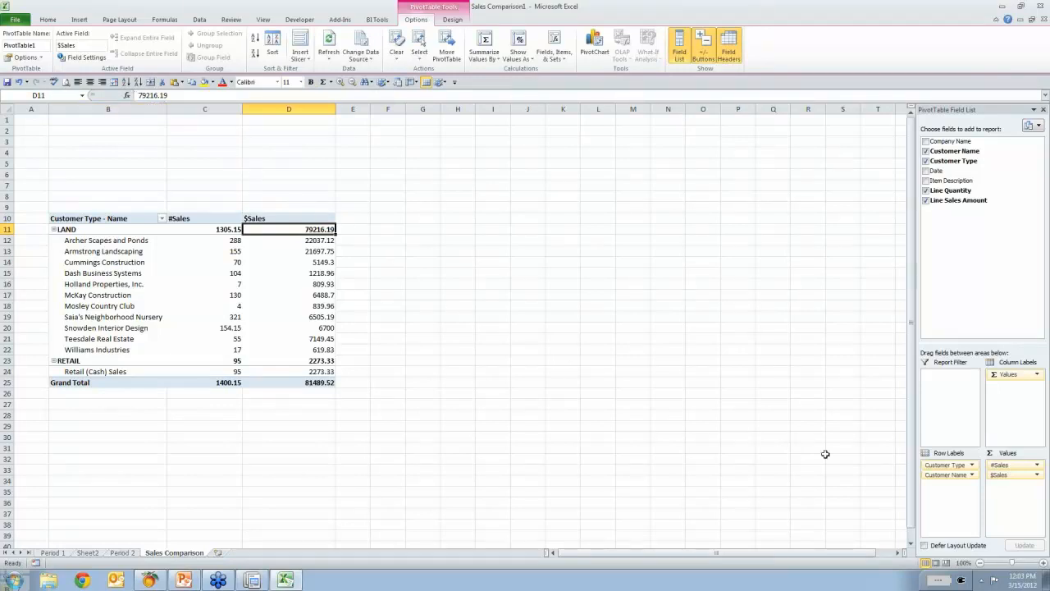
Format the #Sales value field as Number with two decimal places and a thousands separator.
{"action": "left_click", "coordinate": [1010, 466]}
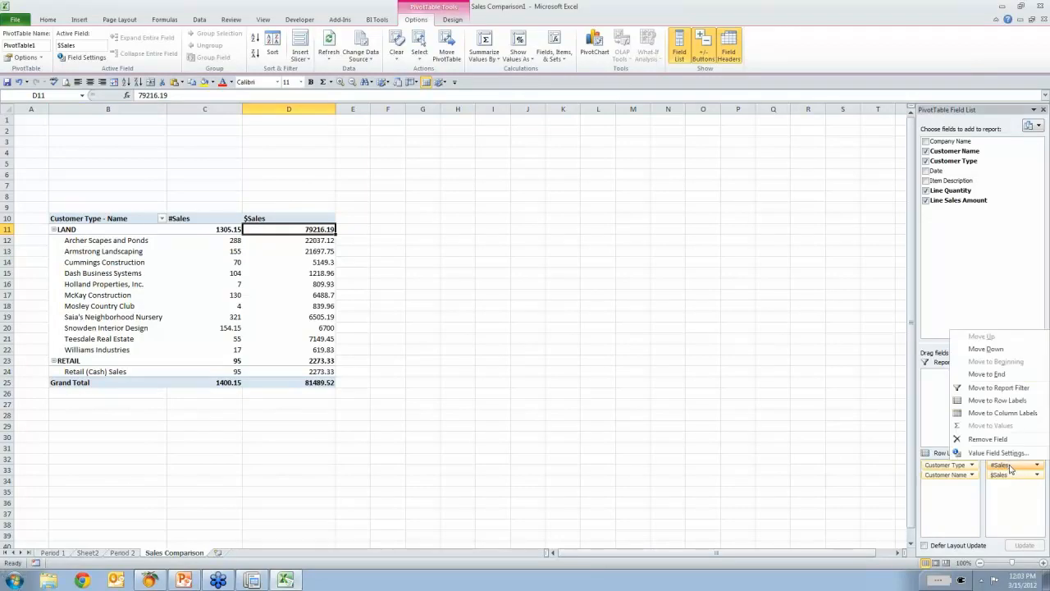
{"action": "left_click", "coordinate": [1008, 453]}
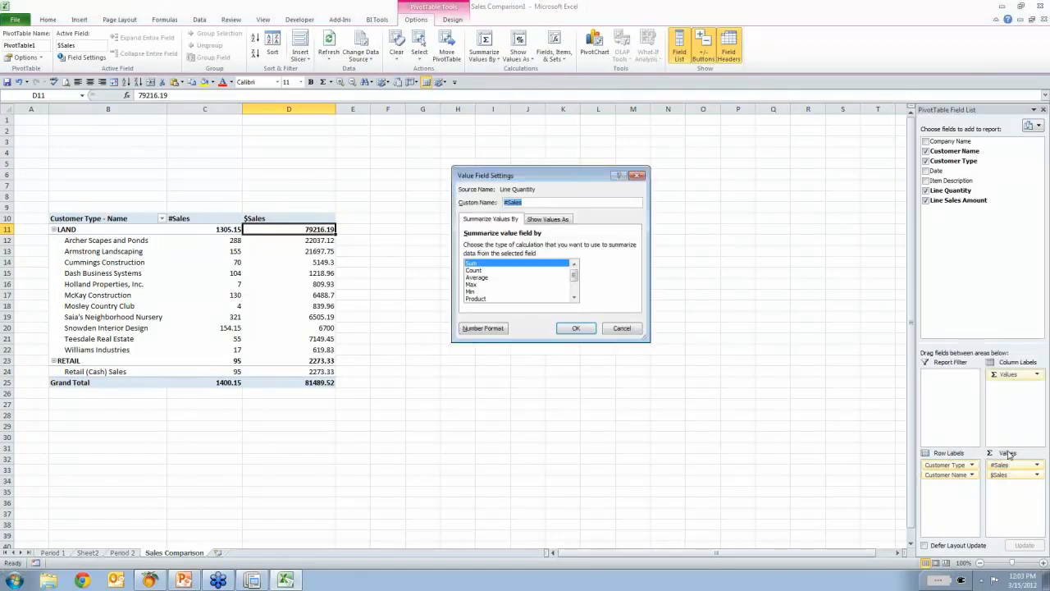
{"action": "left_click", "coordinate": [484, 328]}
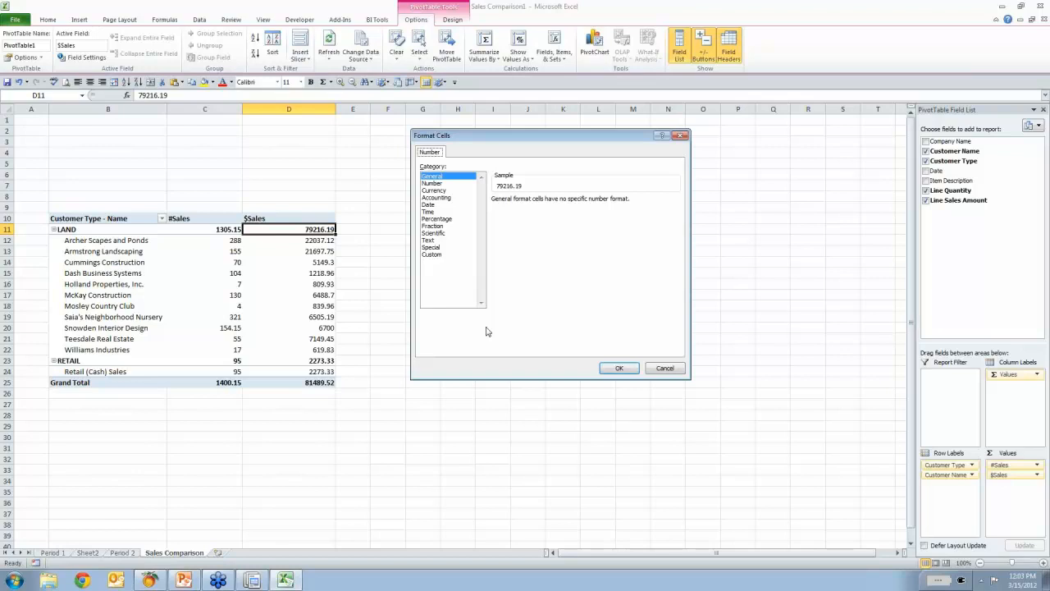
{"action": "left_click", "coordinate": [431, 183]}
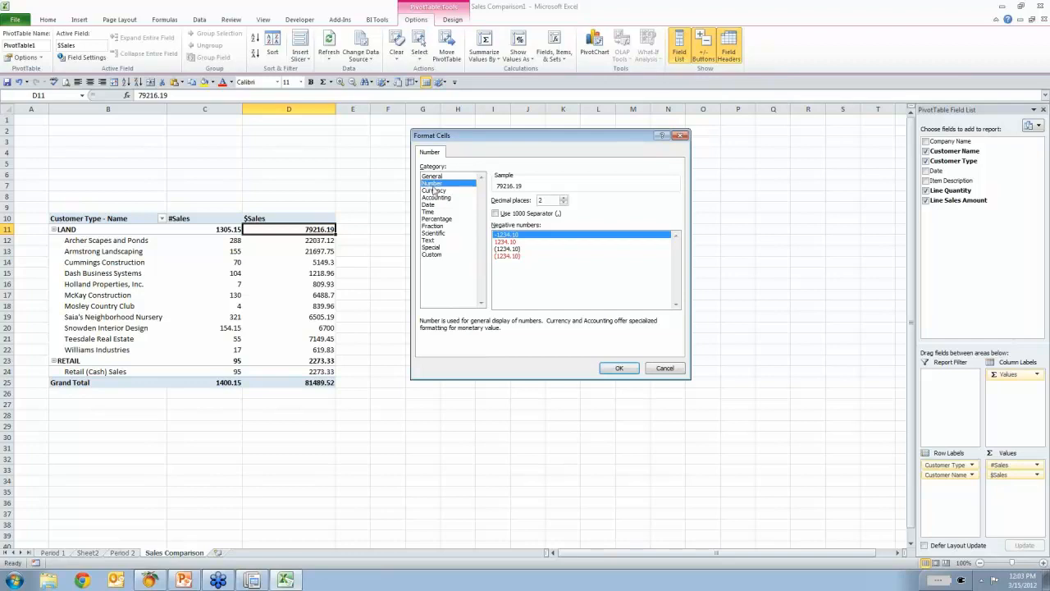
{"action": "left_click", "coordinate": [495, 214]}
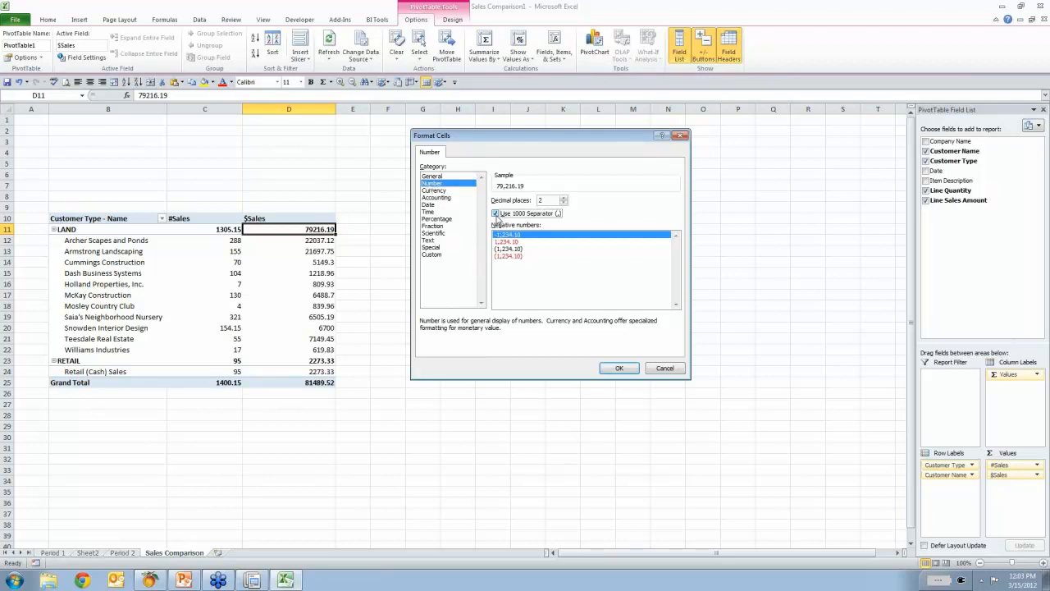
{"action": "left_click", "coordinate": [620, 368]}
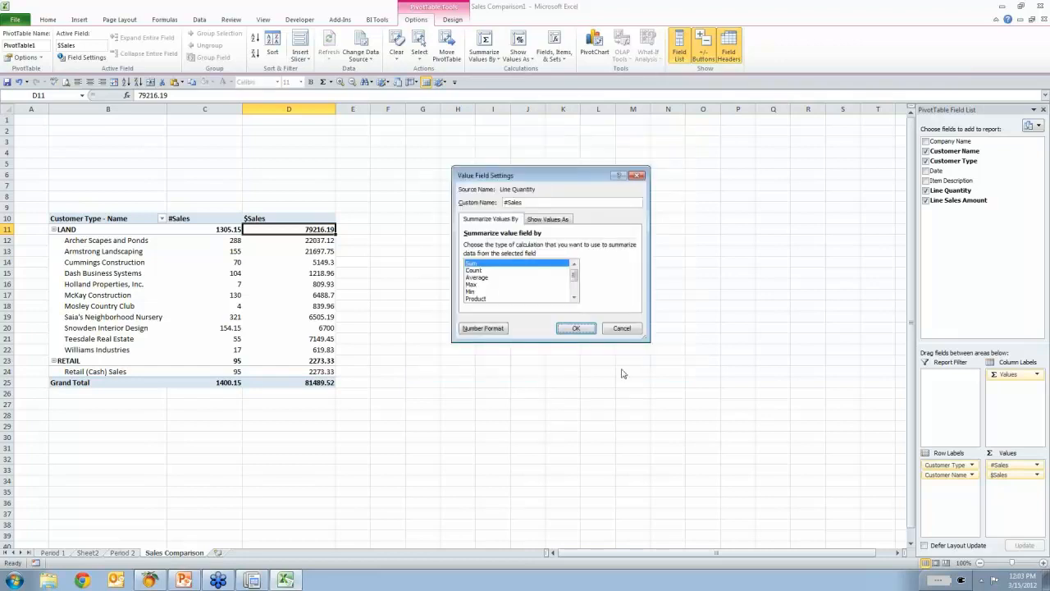
{"action": "left_click", "coordinate": [574, 329]}
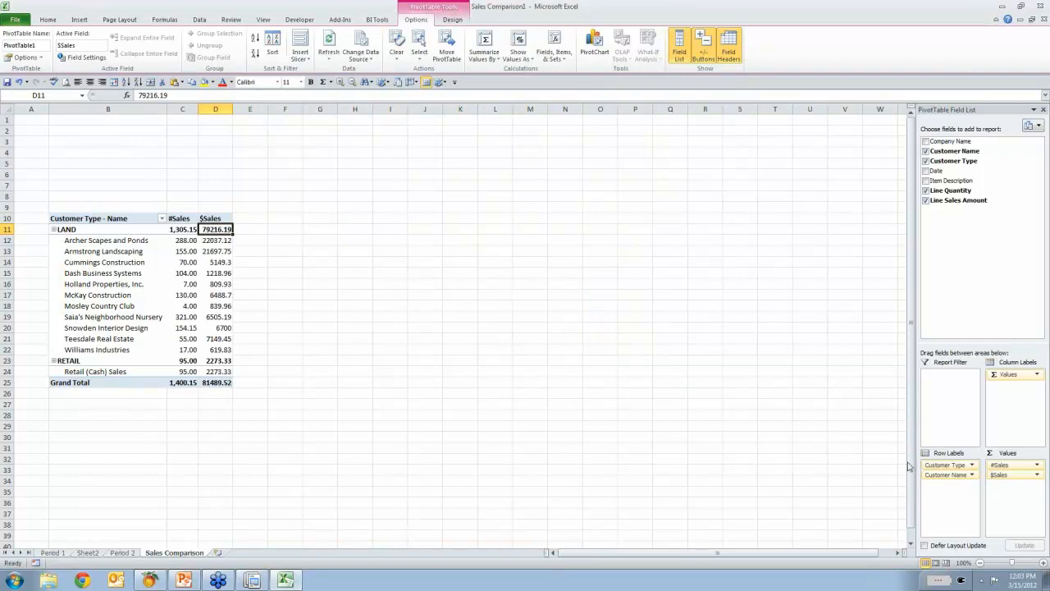
Format the $Sales value field as Number with two decimal places and a thousands separator.
{"action": "left_click", "coordinate": [1014, 476]}
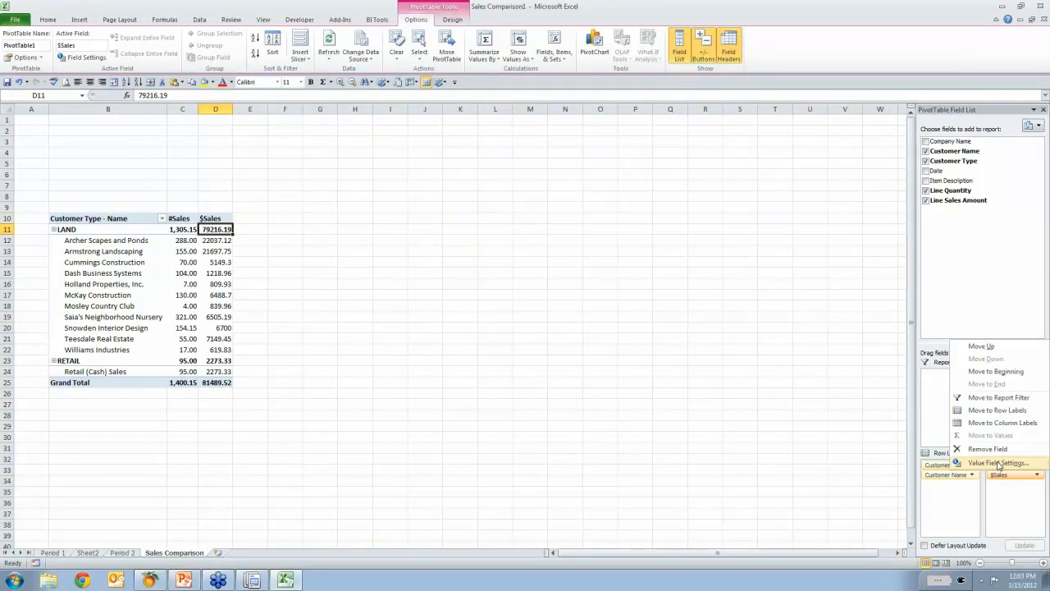
{"action": "left_click", "coordinate": [998, 463]}
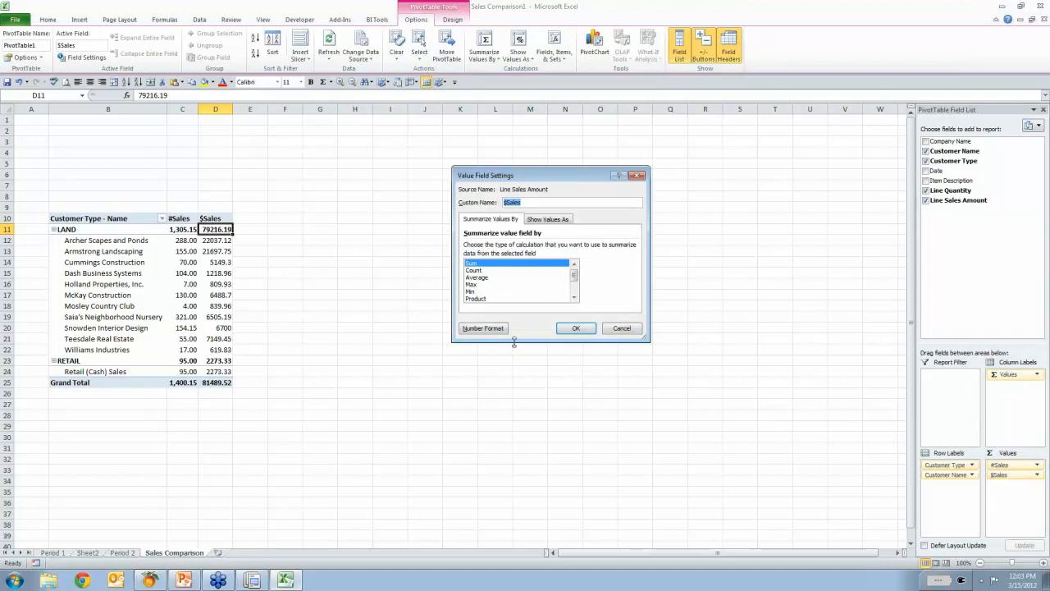
{"action": "left_click", "coordinate": [485, 329]}
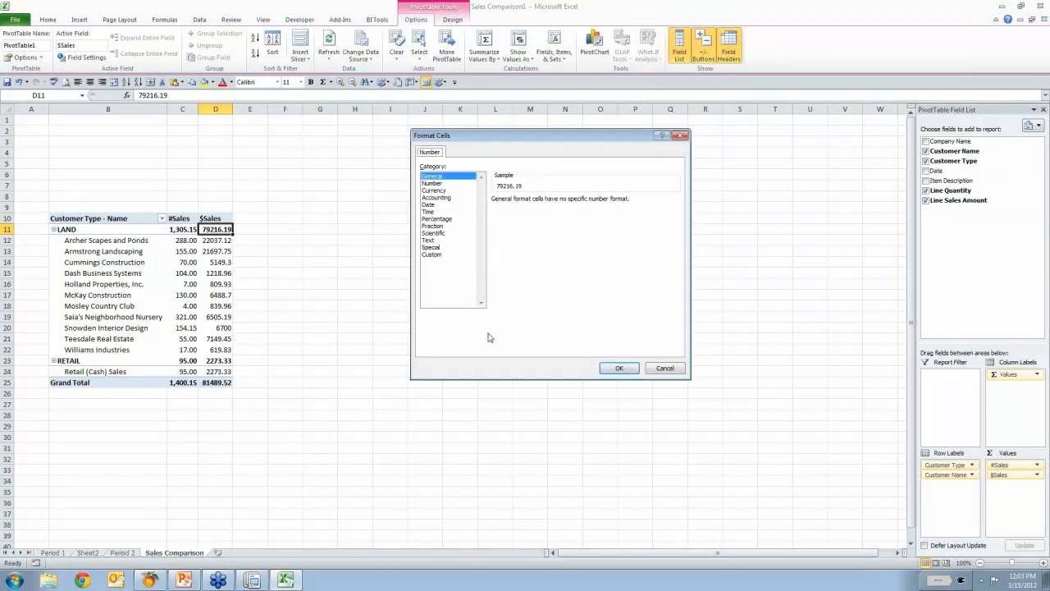
{"action": "left_click", "coordinate": [434, 185]}
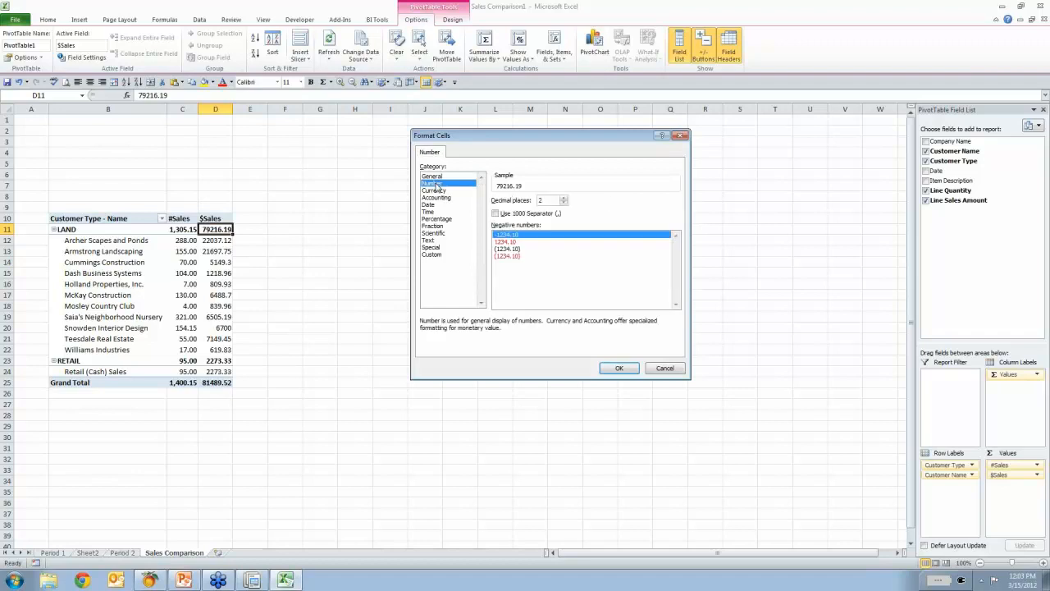
{"action": "left_click", "coordinate": [495, 213]}
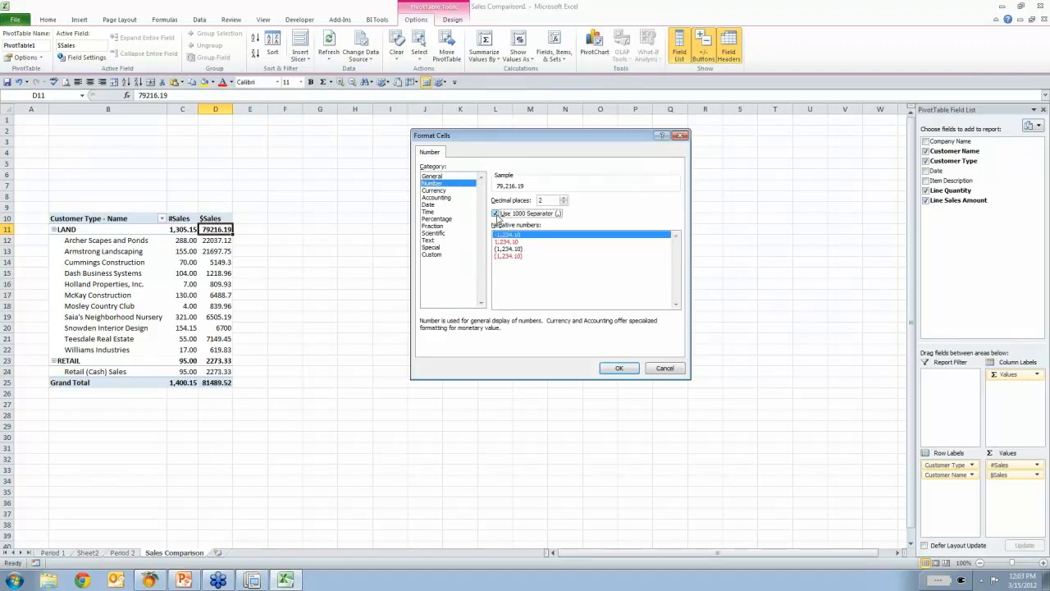
{"action": "left_click", "coordinate": [621, 370]}
{"action": "left_click", "coordinate": [576, 328]}
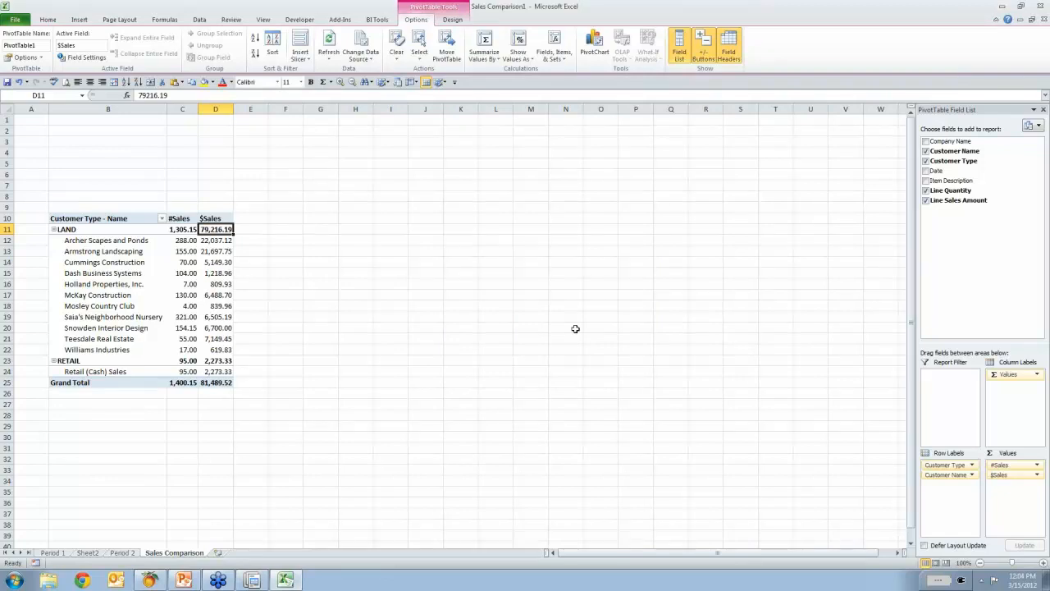
Start a PivotTable from the Period 2 sheet's data, using the named range RawData as its source.
{"action": "left_click", "coordinate": [121, 552]}
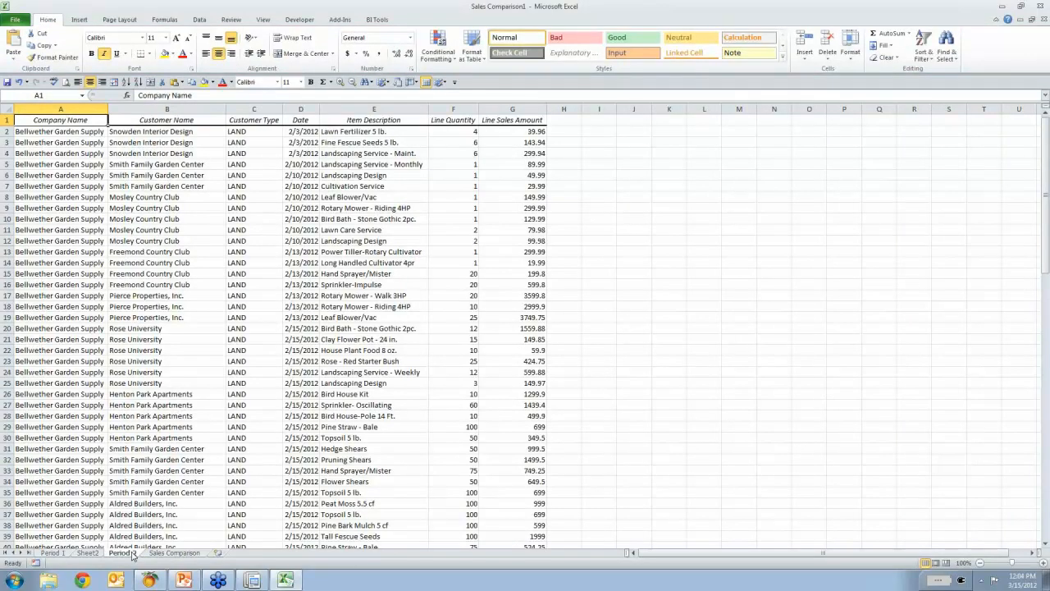
{"action": "left_click", "coordinate": [249, 305]}
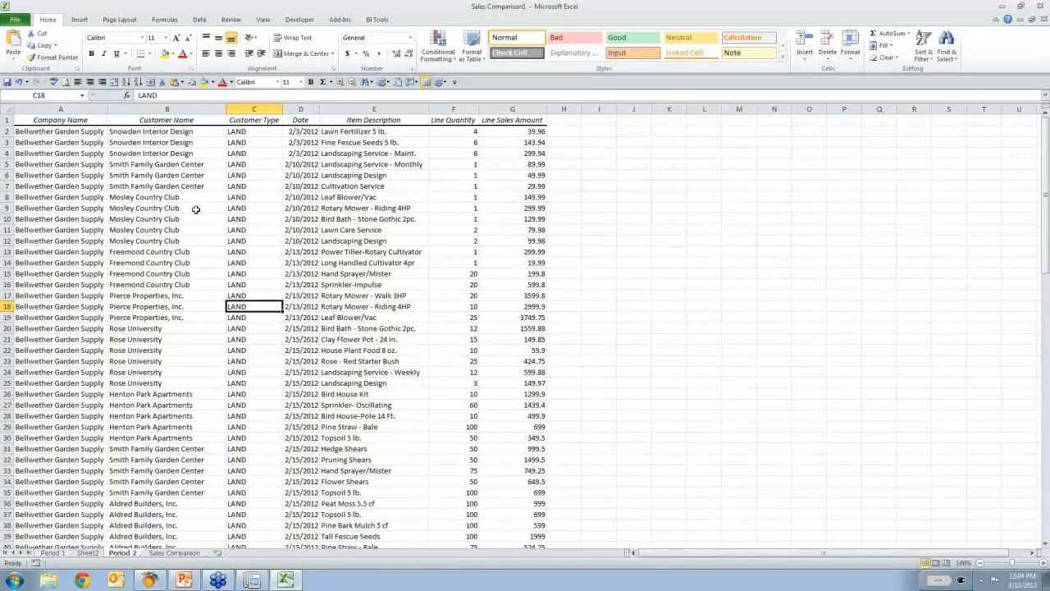
{"action": "left_click", "coordinate": [80, 20]}
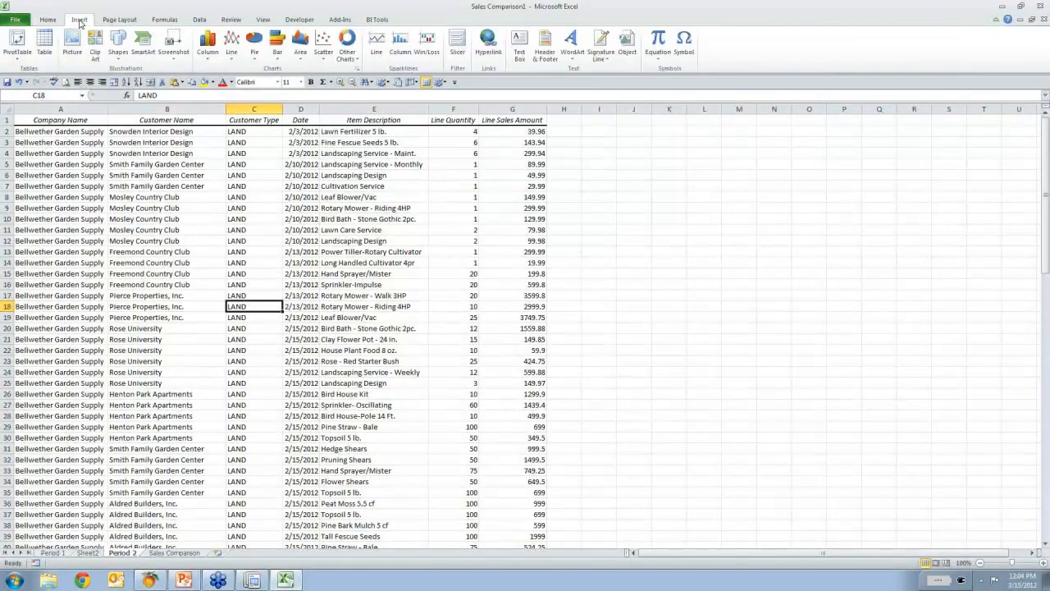
{"action": "left_click", "coordinate": [18, 39]}
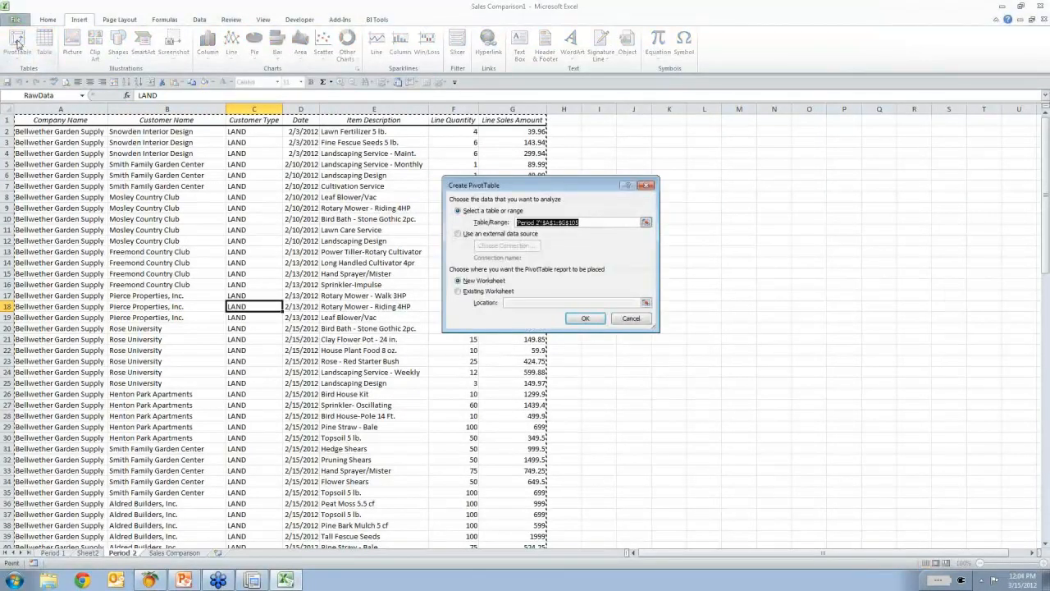
{"action": "key", "text": "F3"}
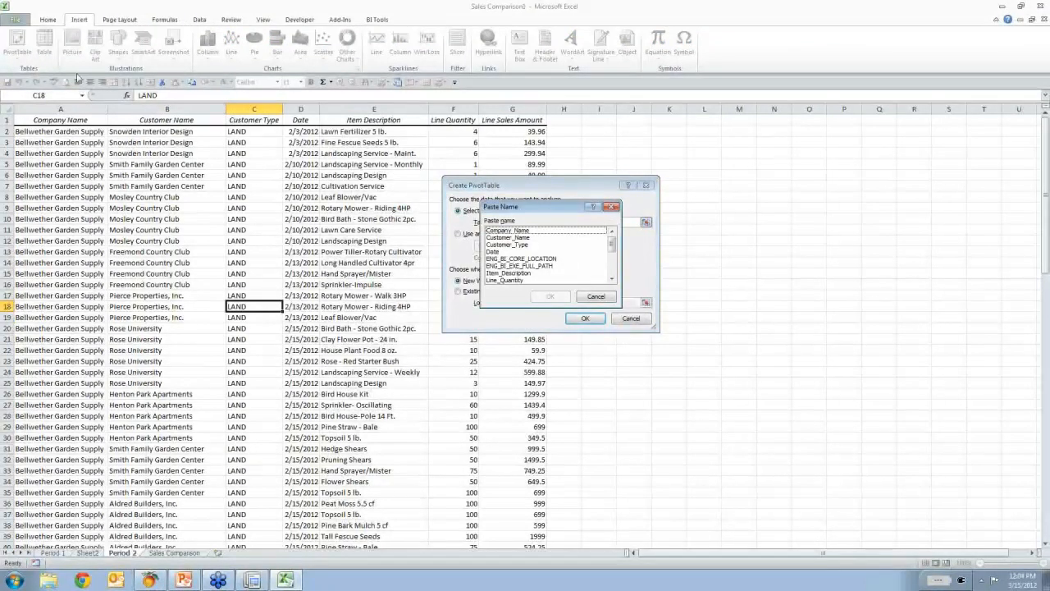
{"action": "left_click", "coordinate": [612, 268]}
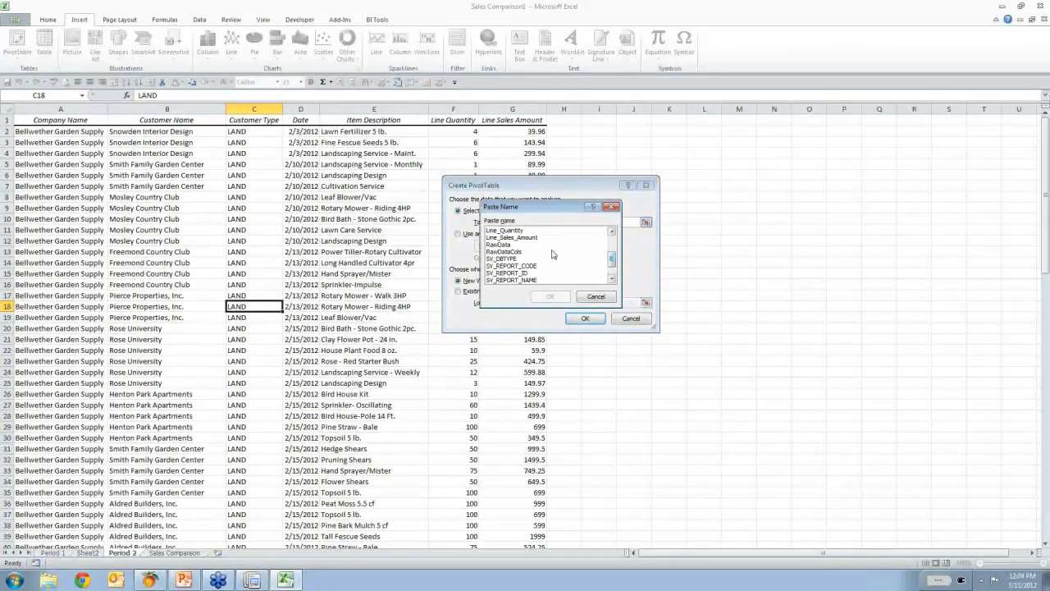
{"action": "left_click", "coordinate": [498, 245]}
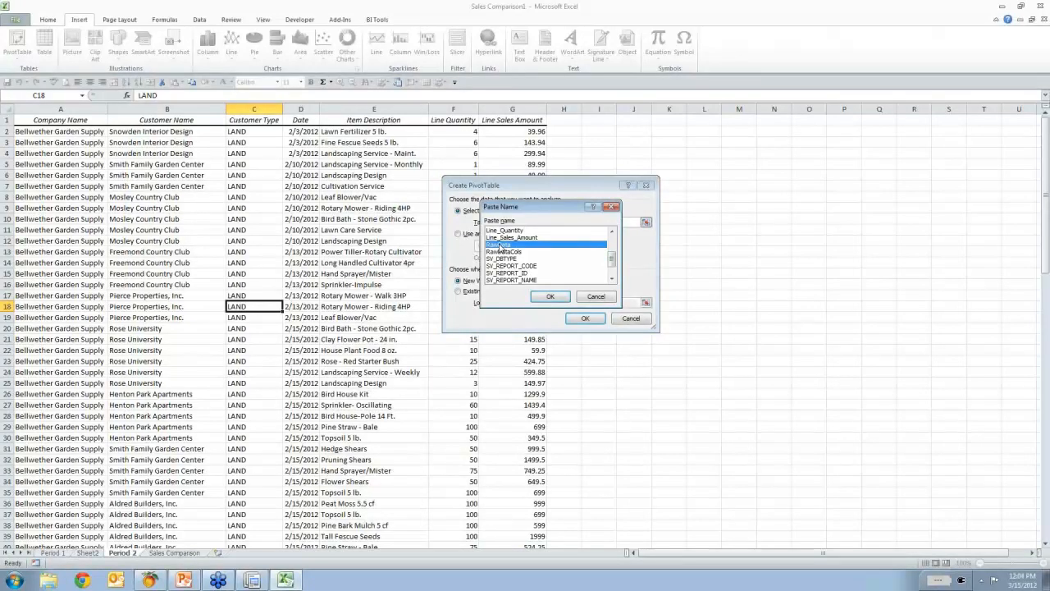
{"action": "left_click", "coordinate": [551, 296]}
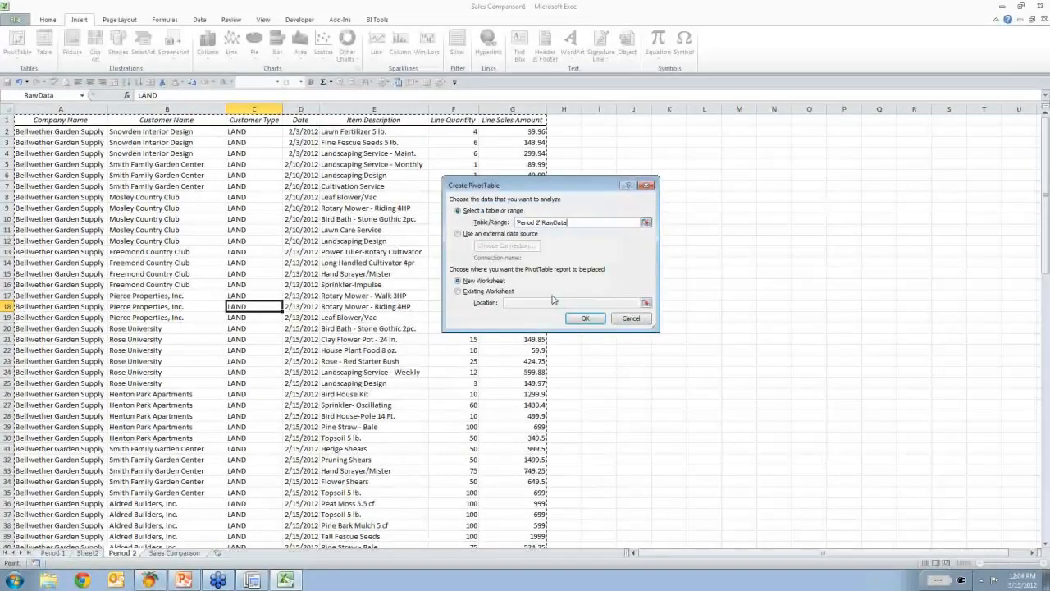
Place the Period 2 PivotTable on the existing Sales Comparison worksheet at cell H10.
{"action": "left_click", "coordinate": [460, 292]}
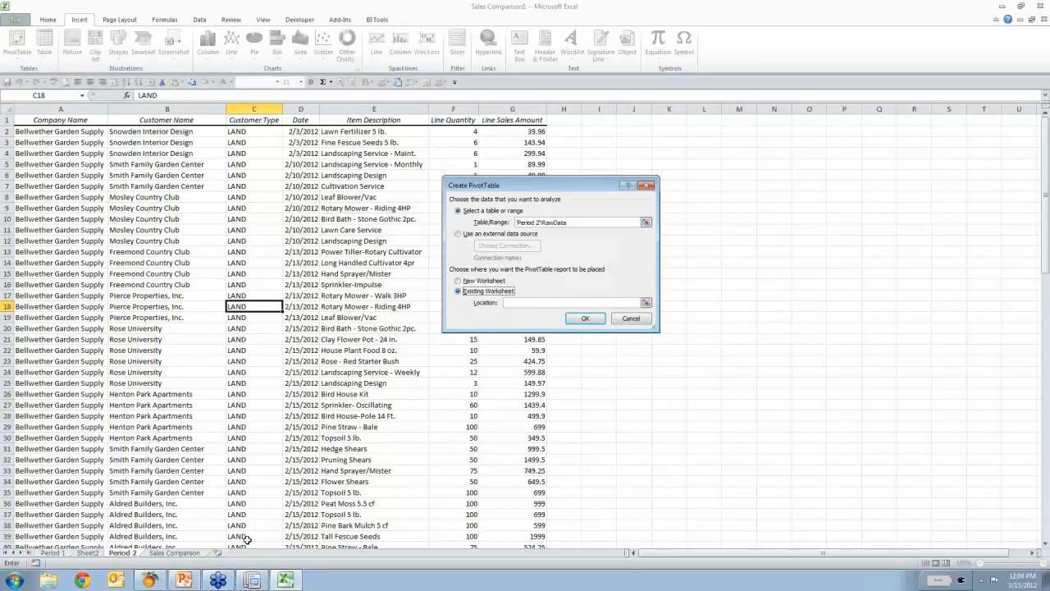
{"action": "left_click", "coordinate": [185, 554]}
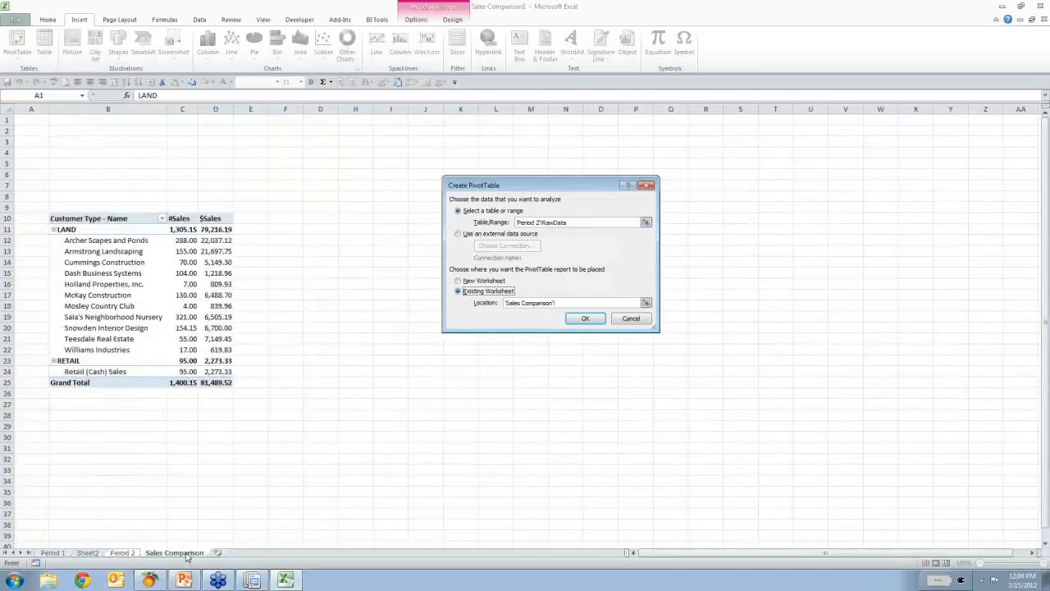
{"action": "left_click", "coordinate": [355, 219]}
{"action": "left_click", "coordinate": [584, 318]}
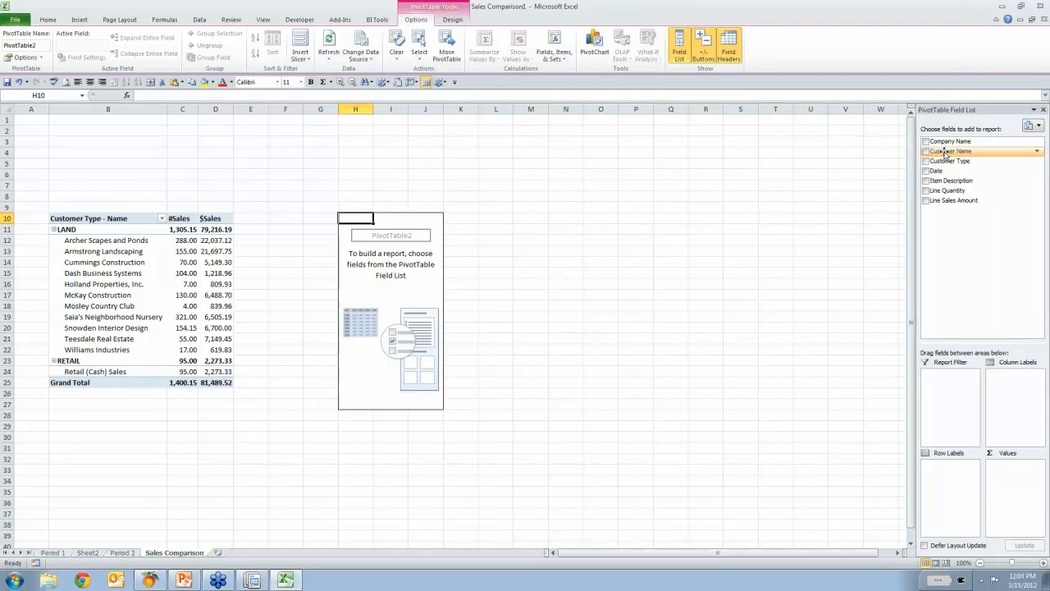
Add Customer Type and Customer Name as row labels and Line Quantity and Line Sales Amount as values in the Period 2 PivotTable.
{"action": "left_click_drag", "start_coordinate": [946, 162], "coordinate": [953, 467]}
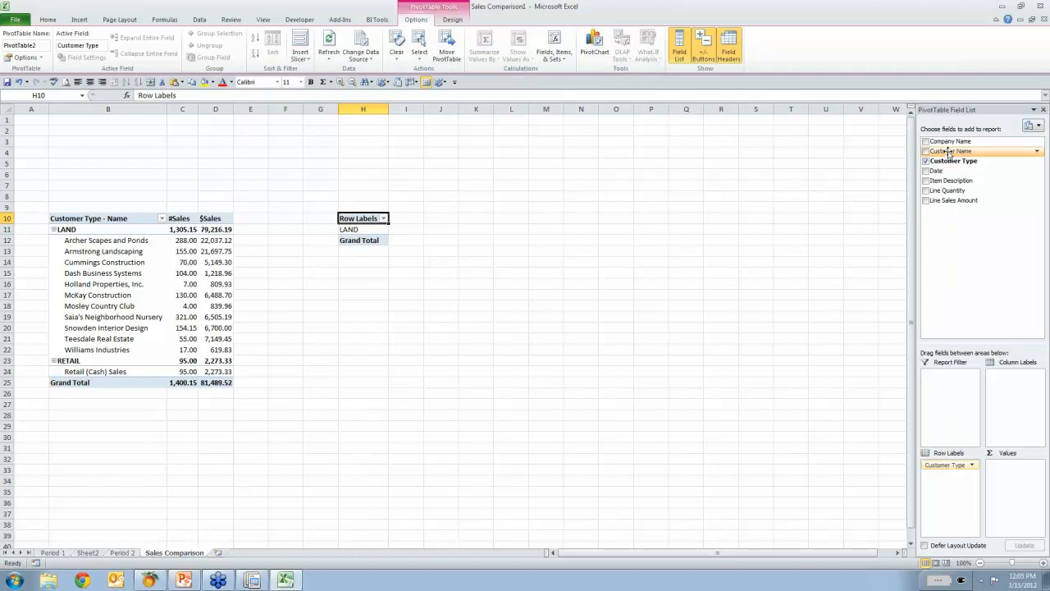
{"action": "left_click_drag", "start_coordinate": [949, 153], "coordinate": [952, 481]}
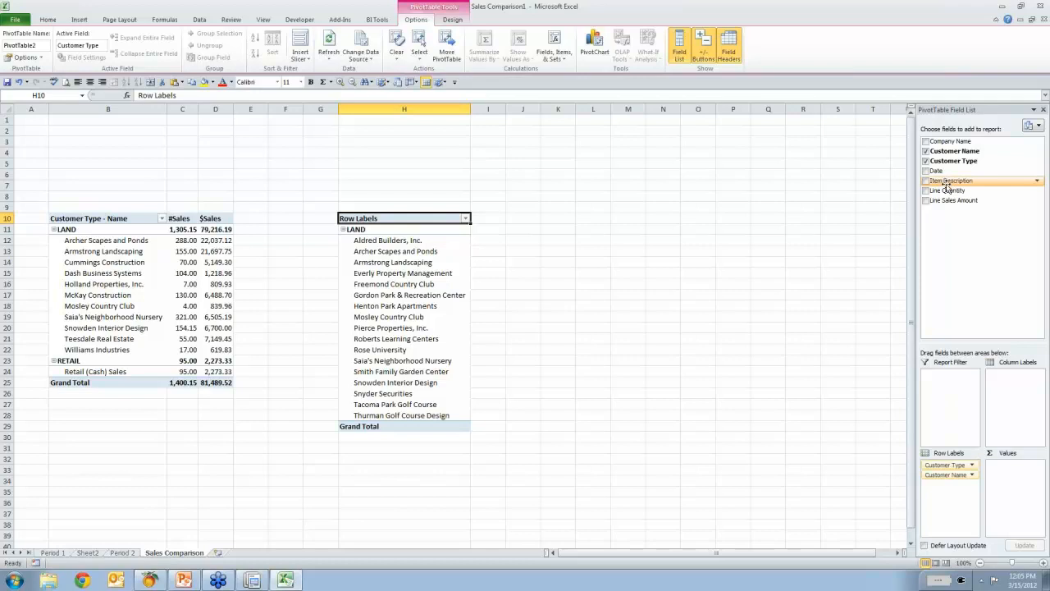
{"action": "left_click_drag", "start_coordinate": [947, 195], "coordinate": [1014, 469]}
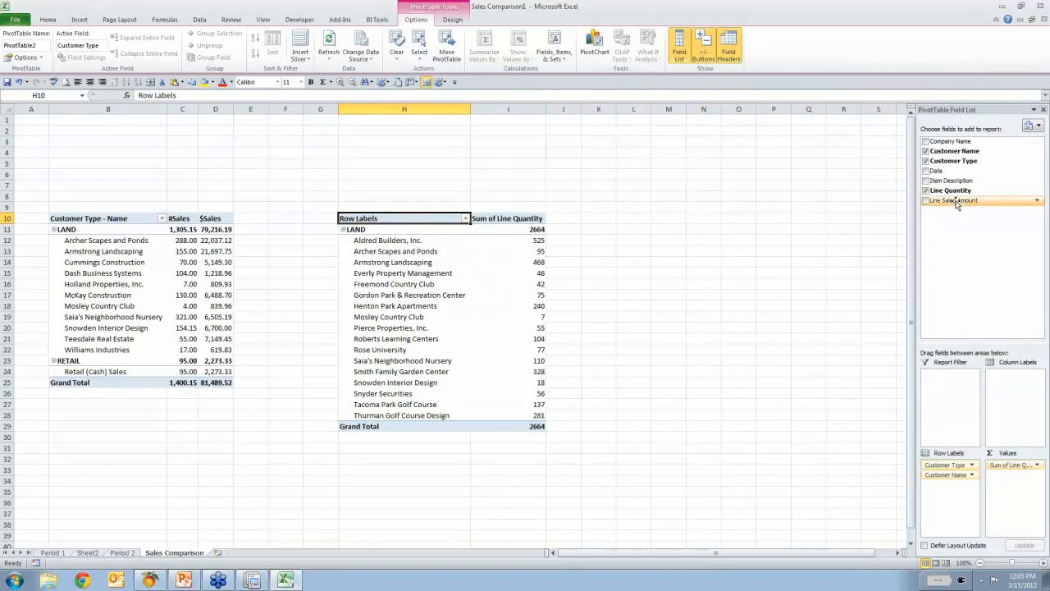
{"action": "left_click_drag", "start_coordinate": [956, 204], "coordinate": [1014, 479]}
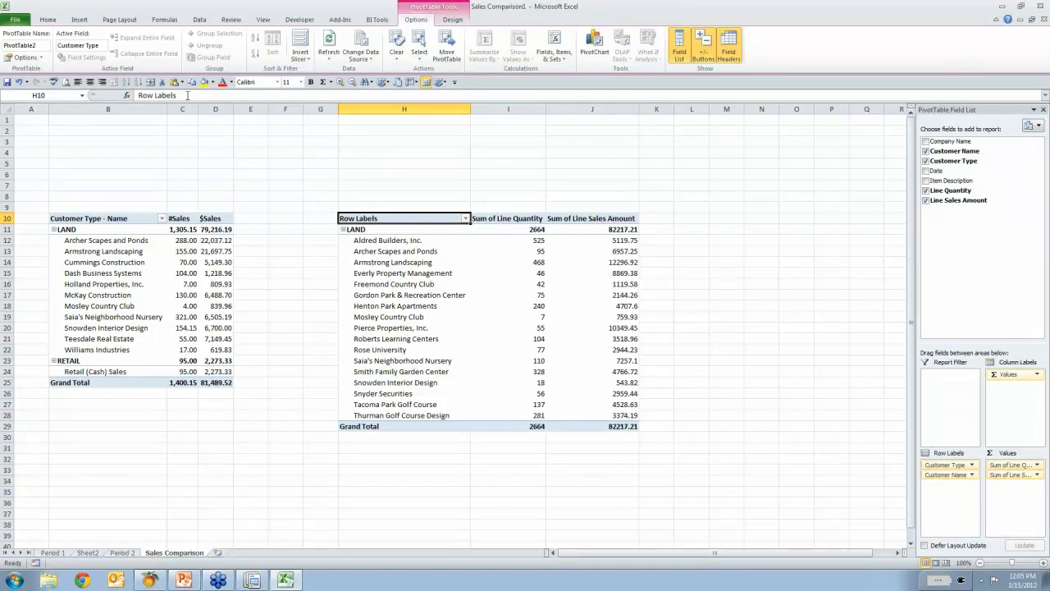
Rename the Period 2 PivotTable's row labels heading in H10 to Customer Type - Name.
{"action": "left_click_drag", "start_coordinate": [187, 95], "coordinate": [138, 95]}
{"action": "type", "text": "C"}
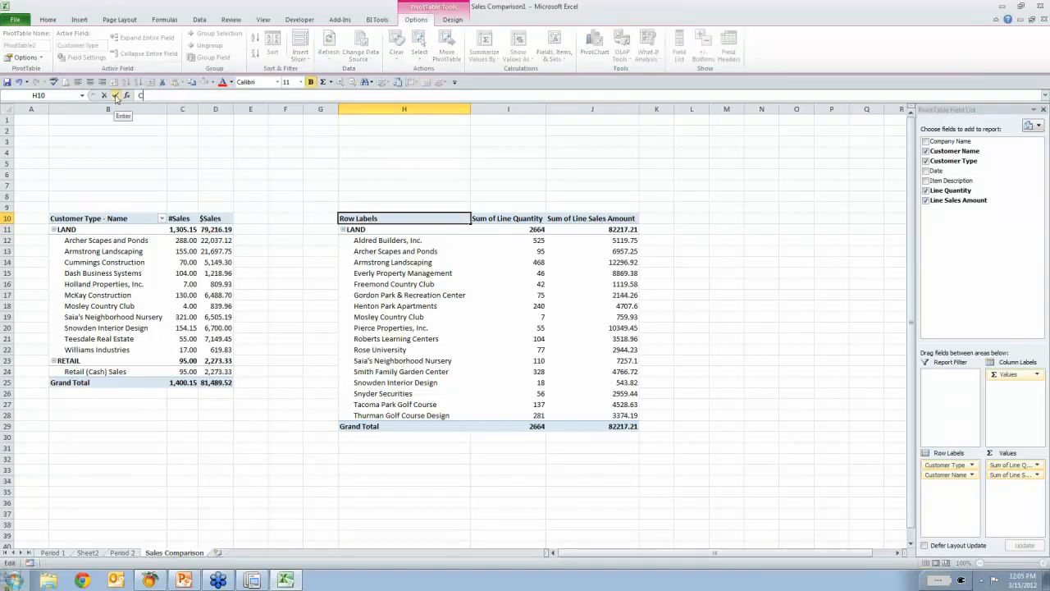
{"action": "type", "text": "ustomer Type - Name"}
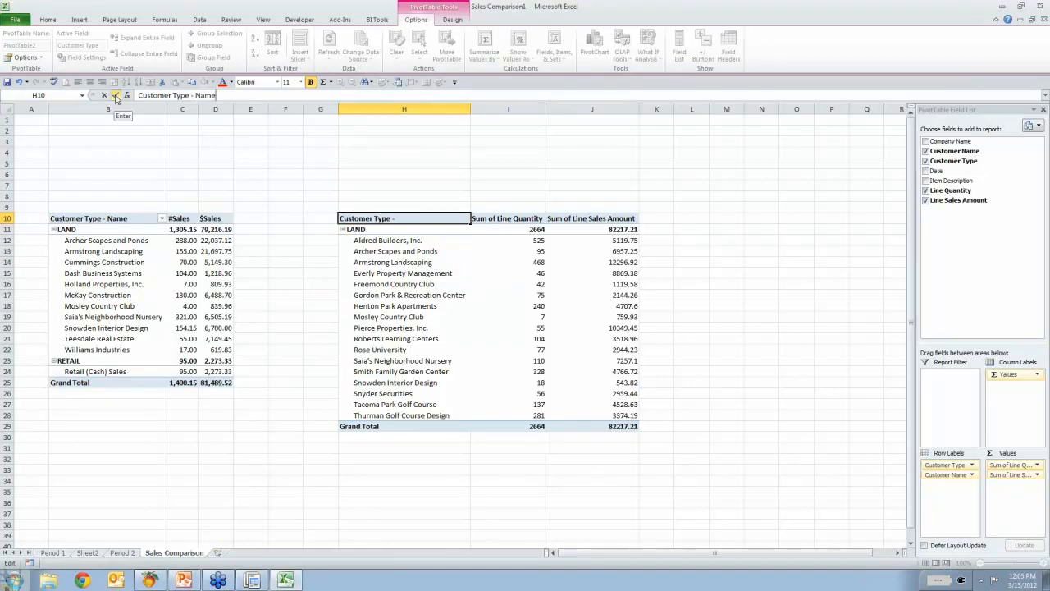
{"action": "key", "text": "Return"}
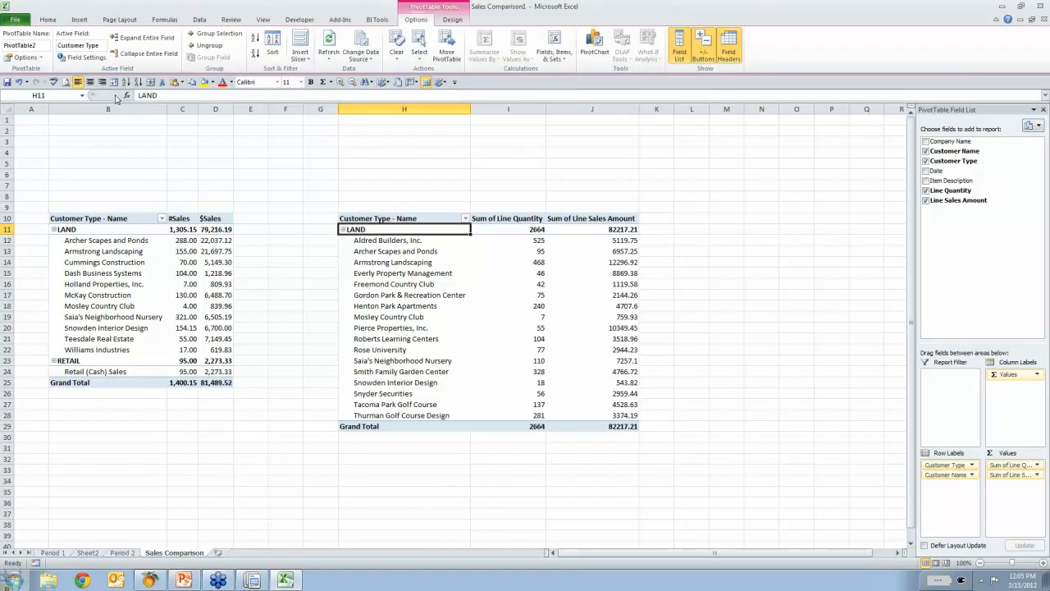
Rename the Period 2 PivotTable's Sum of Line Quantity heading to #Sales and its Sum of Line Sales Amount heading to $Sales.
{"action": "left_click", "coordinate": [515, 219]}
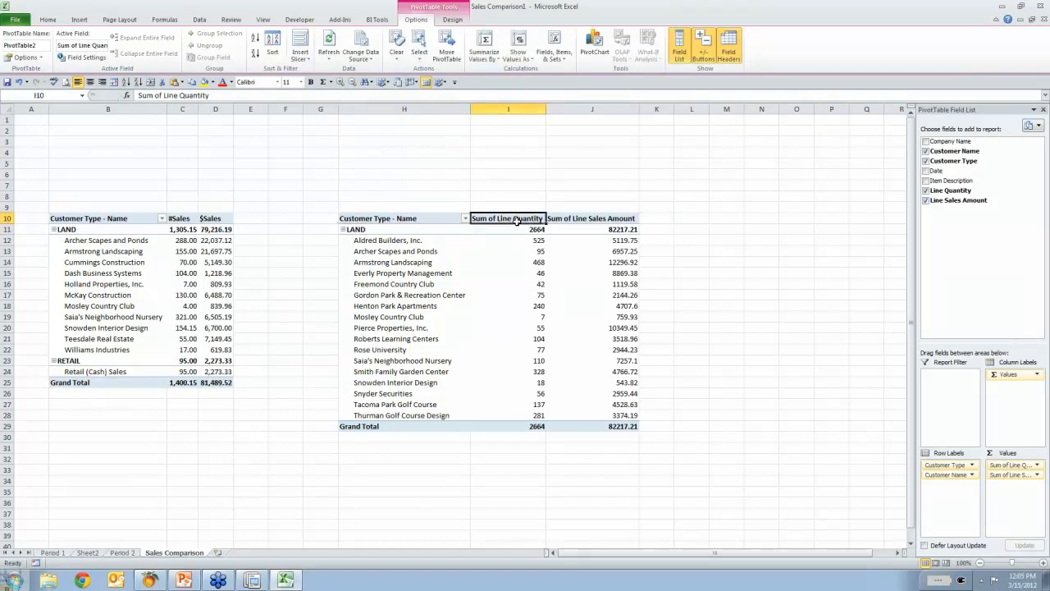
{"action": "left_click_drag", "start_coordinate": [211, 96], "coordinate": [125, 96]}
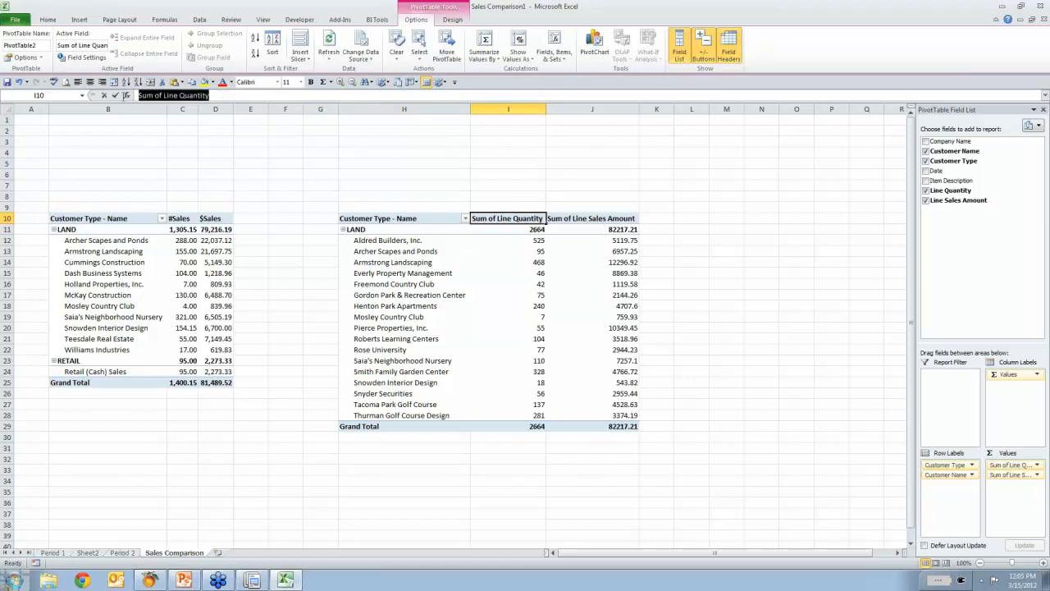
{"action": "type", "text": "#"}
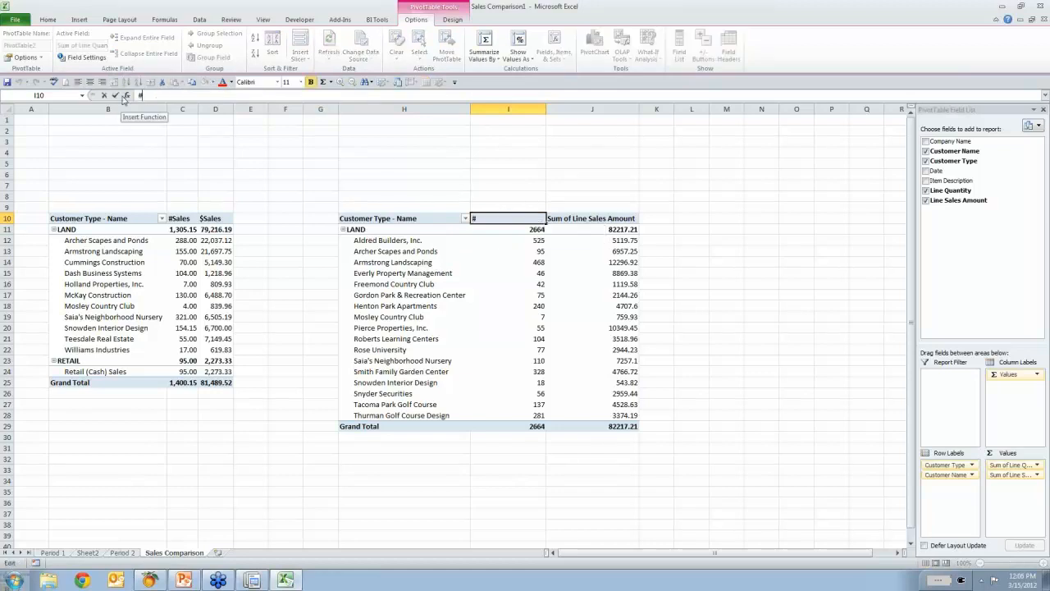
{"action": "type", "text": "Sales"}
{"action": "key", "text": "Return"}
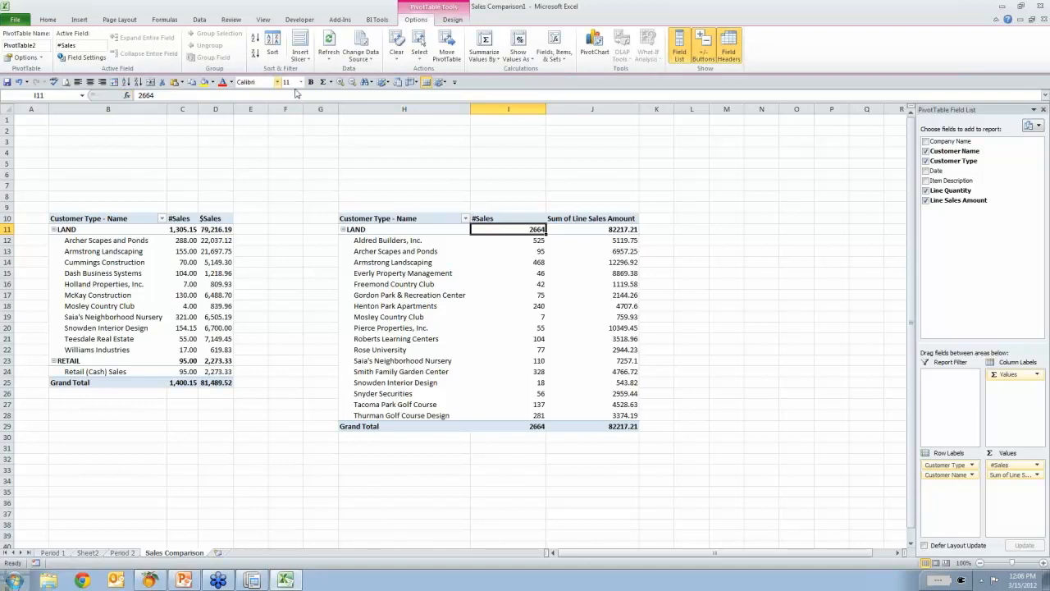
{"action": "left_click", "coordinate": [608, 218]}
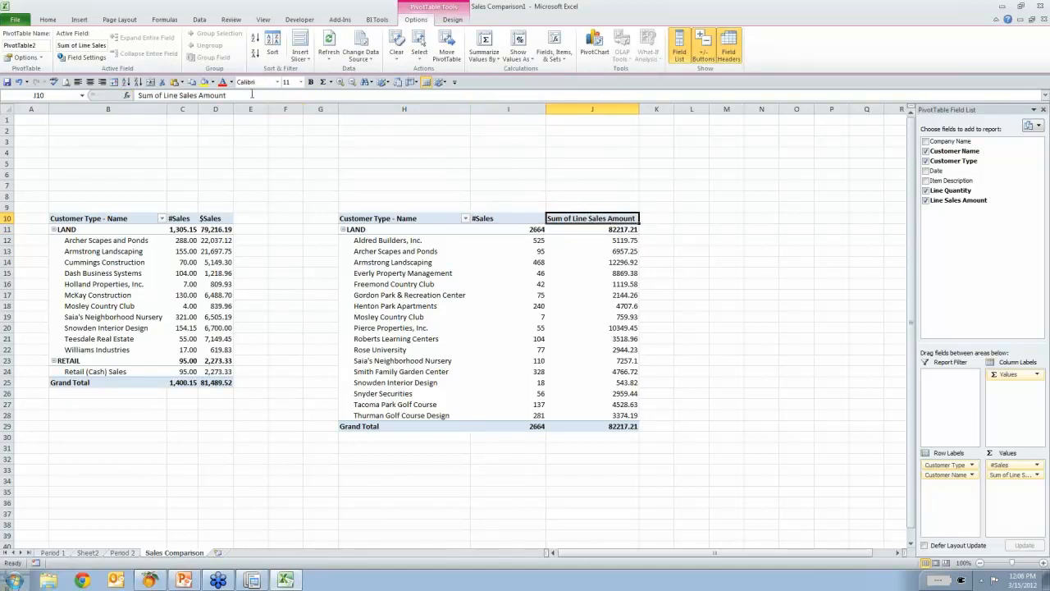
{"action": "left_click_drag", "start_coordinate": [228, 95], "coordinate": [113, 94]}
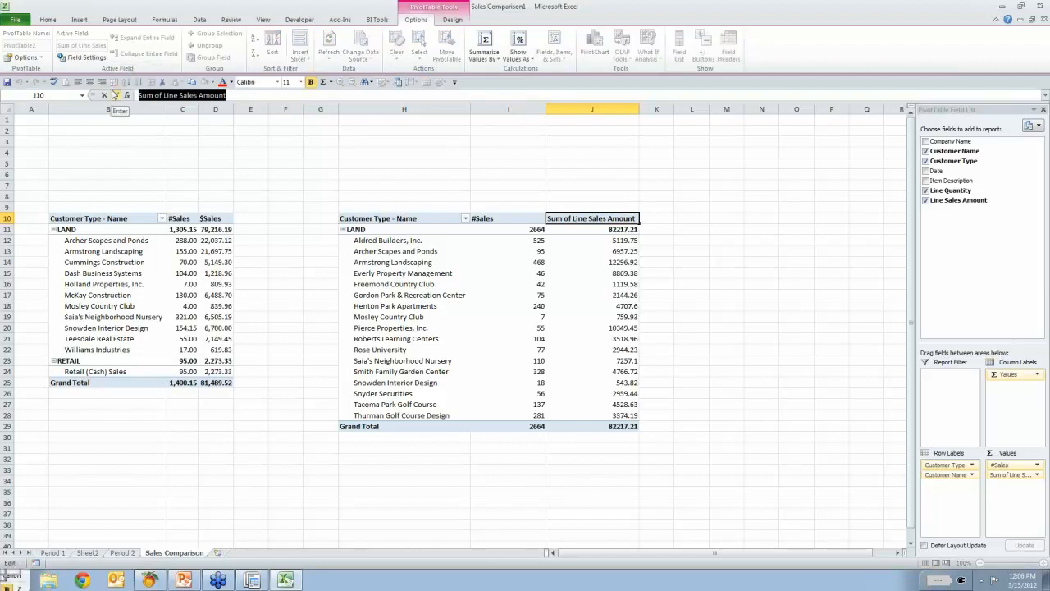
{"action": "type", "text": "$Sales"}
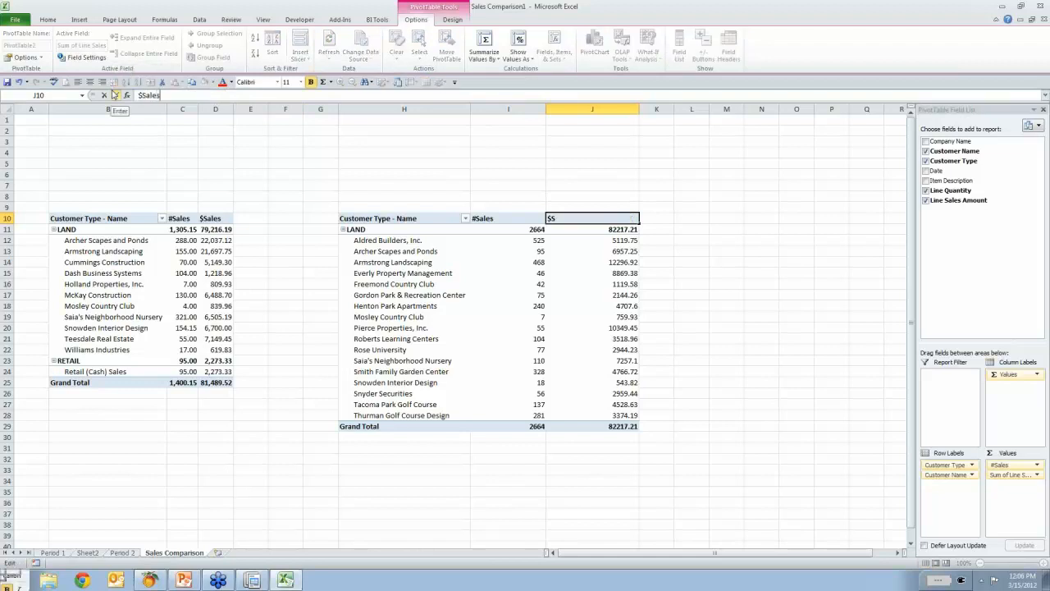
{"action": "key", "text": "Return"}
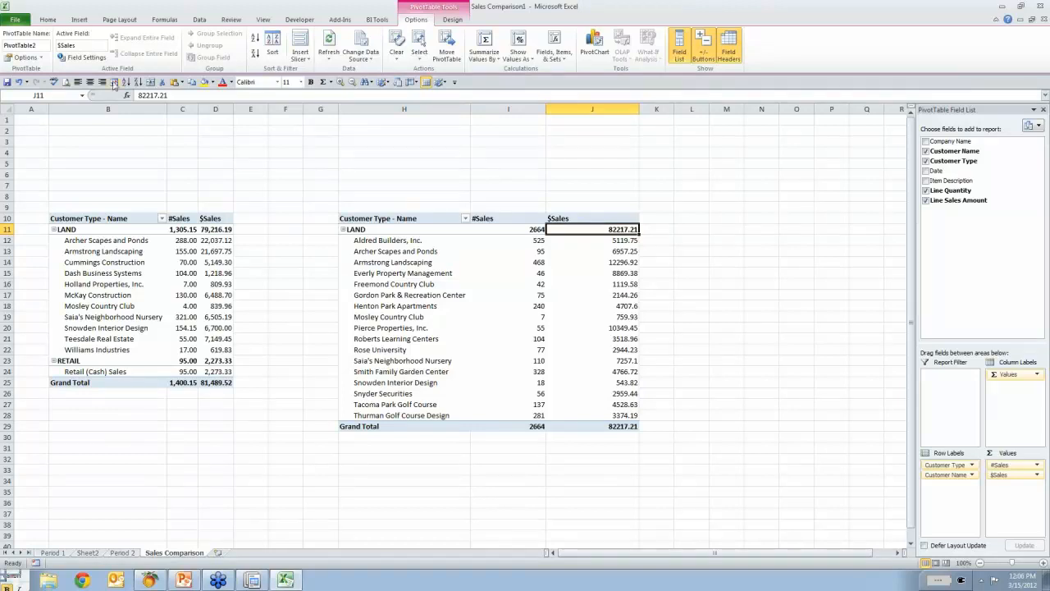
Format the Period 2 PivotTable's #Sales value field as Number with two decimal places and a thousands separator.
{"action": "left_click", "coordinate": [1014, 465]}
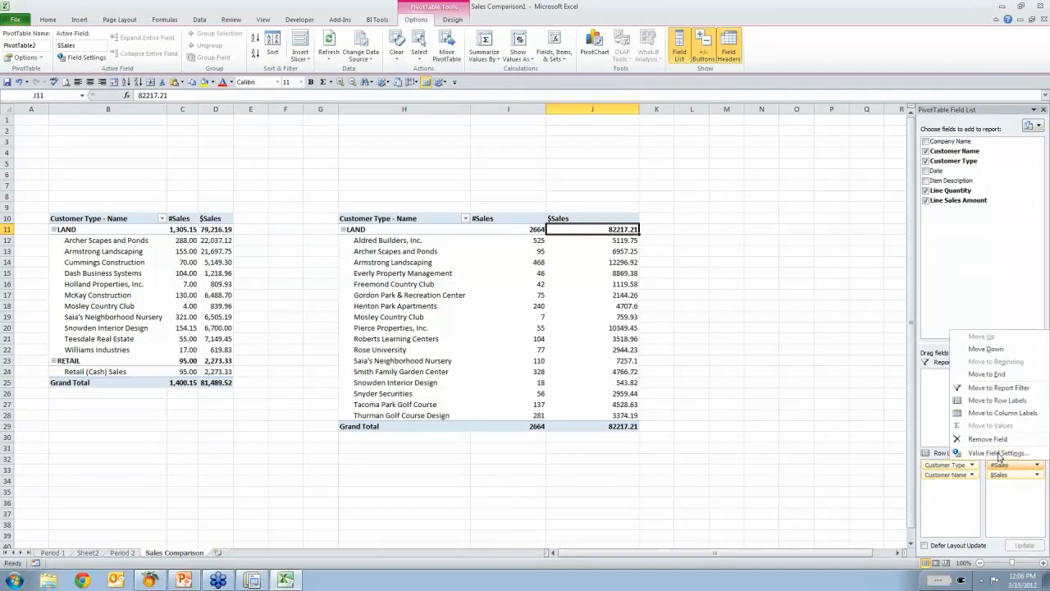
{"action": "left_click", "coordinate": [998, 453]}
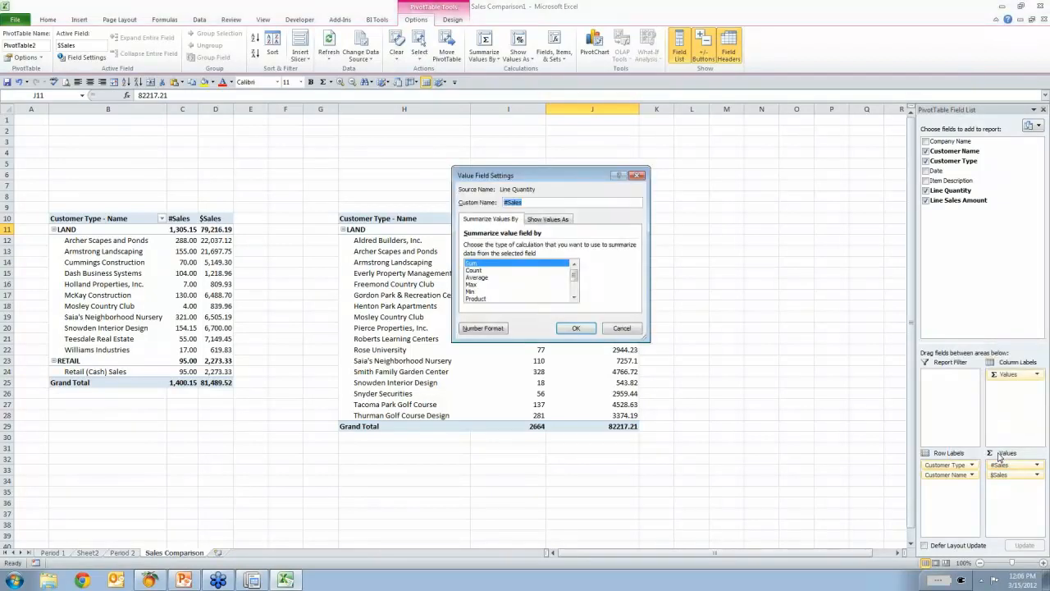
{"action": "left_click", "coordinate": [483, 329]}
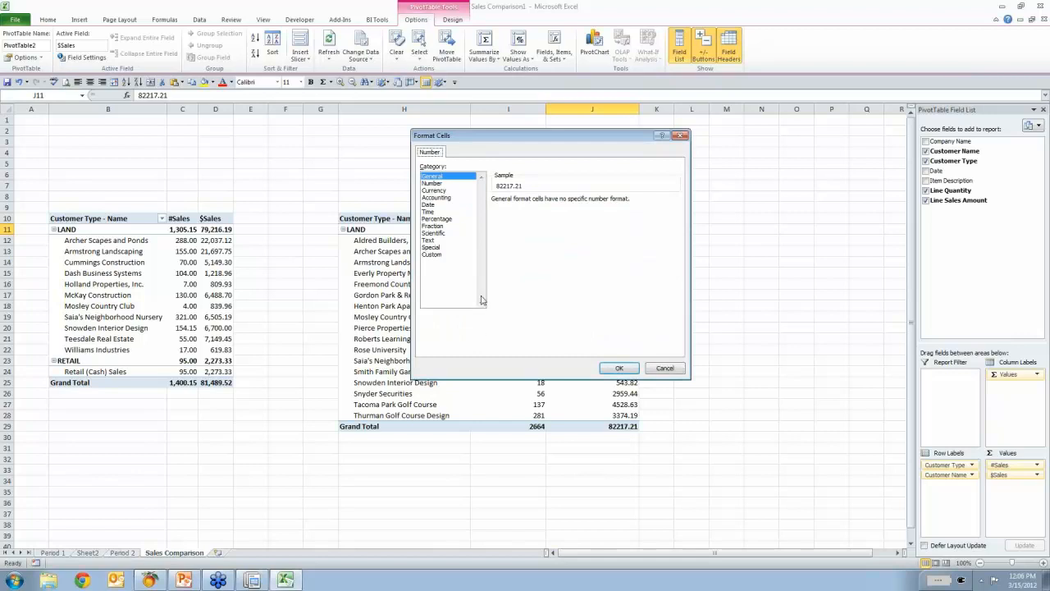
{"action": "left_click", "coordinate": [432, 183]}
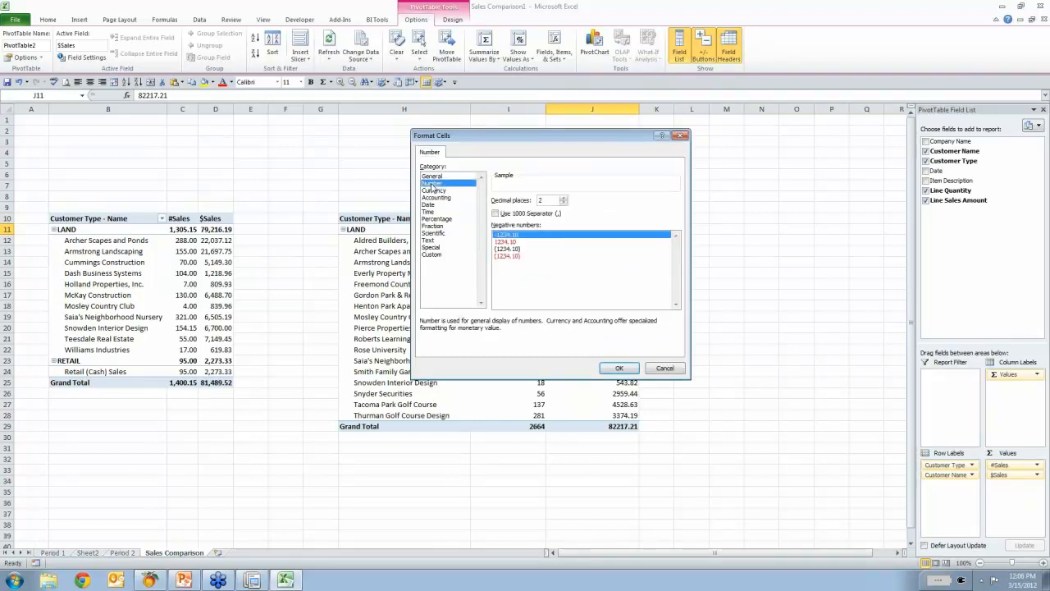
{"action": "left_click", "coordinate": [495, 214]}
{"action": "left_click", "coordinate": [621, 368]}
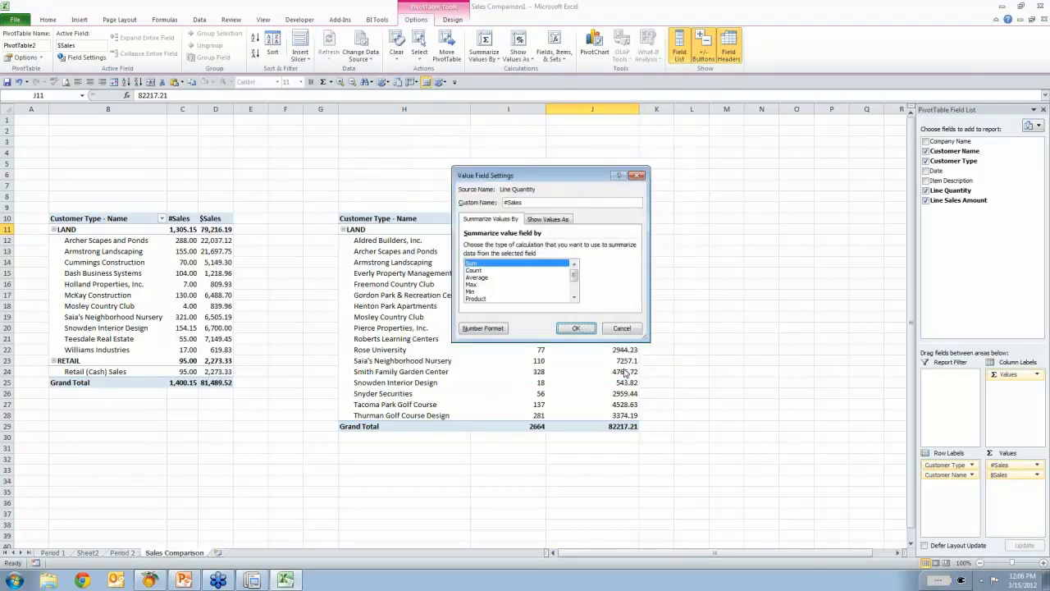
{"action": "left_click", "coordinate": [576, 329]}
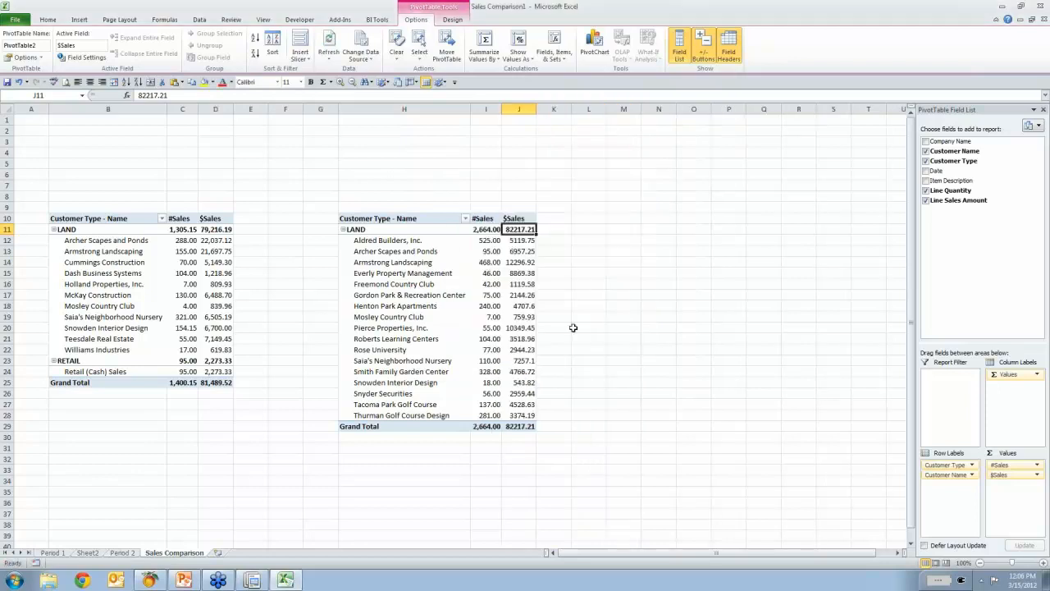
Format the Period 2 PivotTable's $Sales value field as Number with two decimal places and a thousands separator.
{"action": "left_click", "coordinate": [1010, 476]}
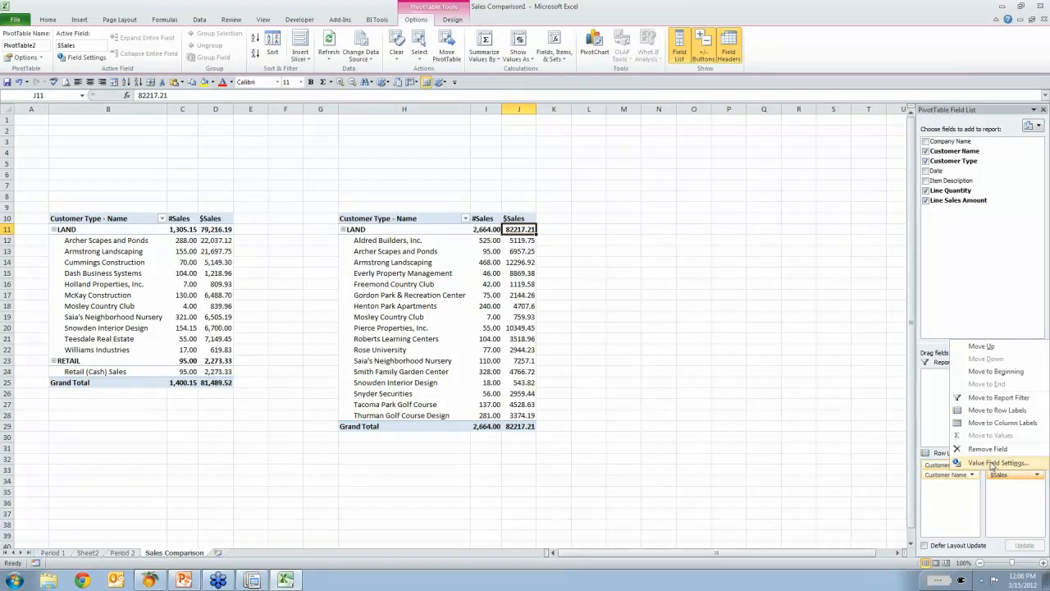
{"action": "left_click", "coordinate": [993, 463]}
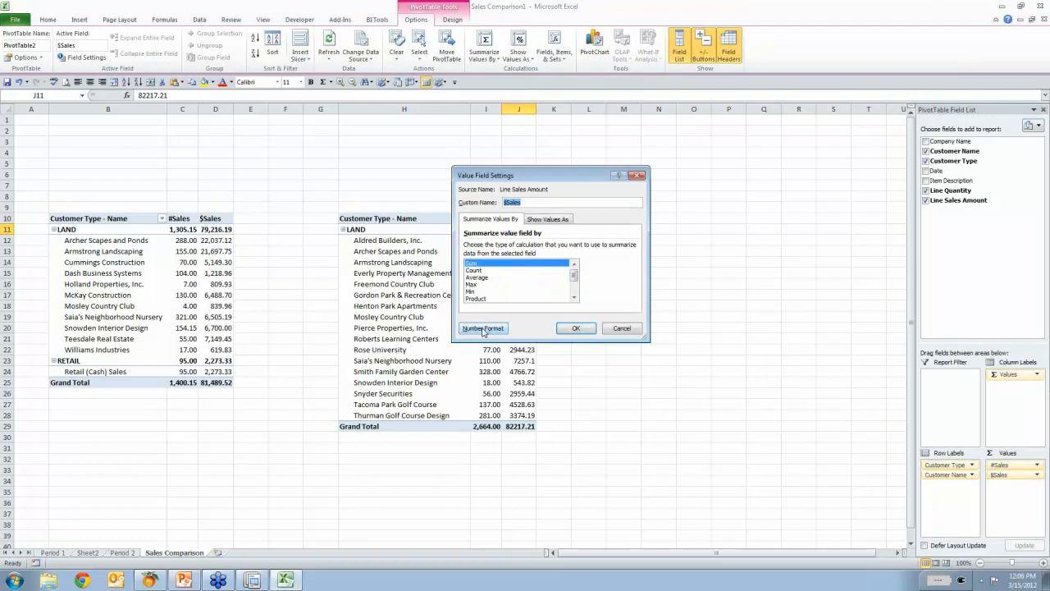
{"action": "left_click", "coordinate": [483, 329]}
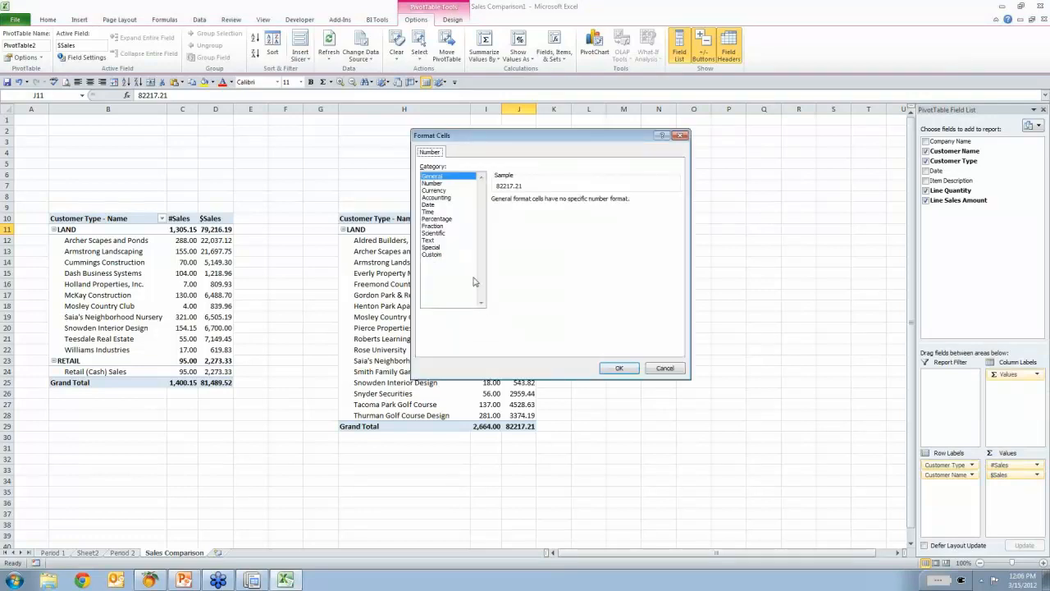
{"action": "left_click", "coordinate": [434, 184]}
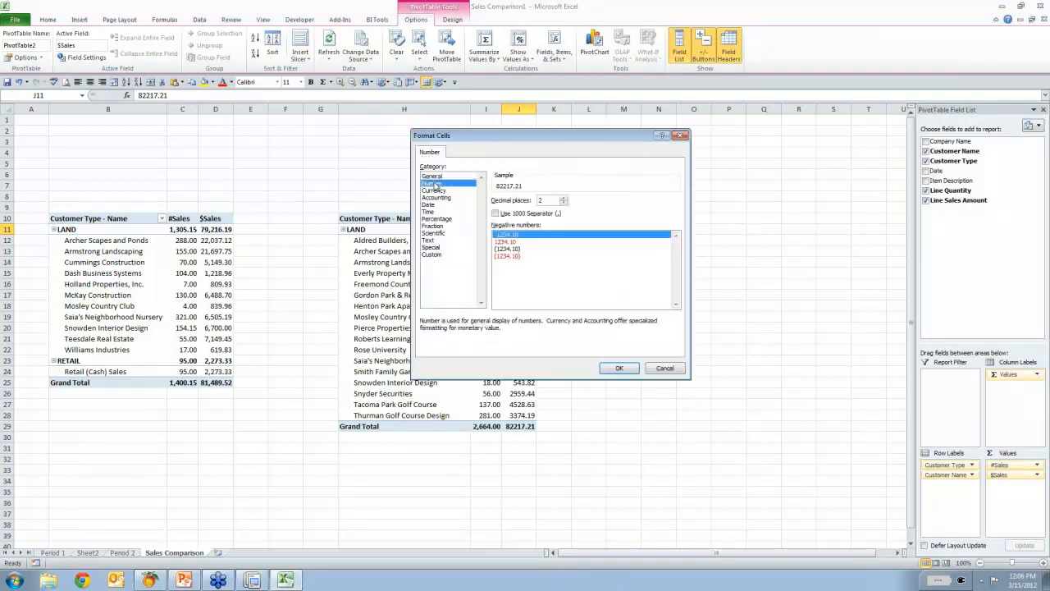
{"action": "left_click", "coordinate": [496, 213]}
{"action": "left_click", "coordinate": [620, 368]}
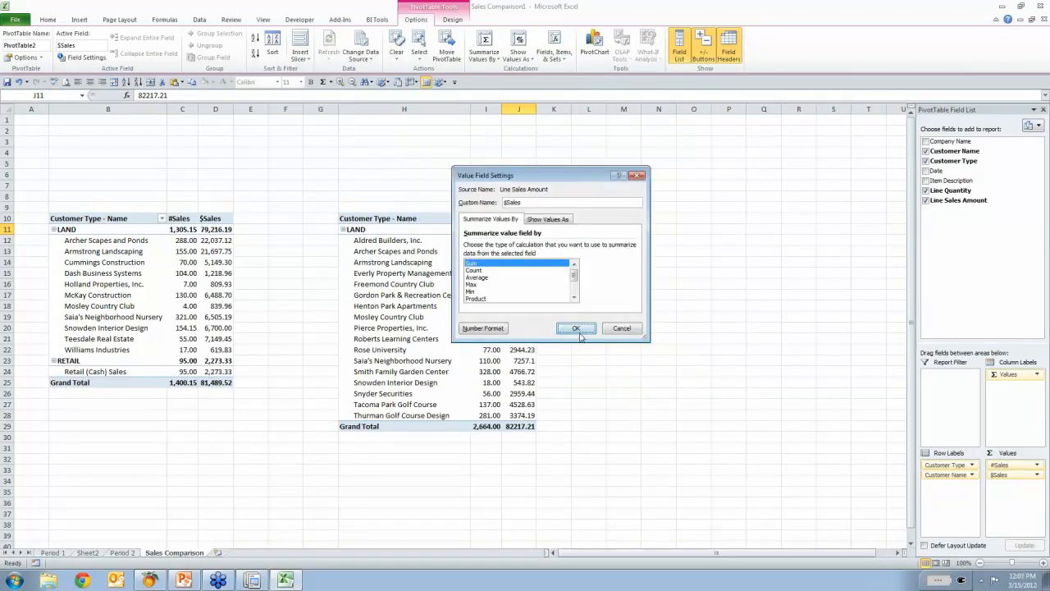
{"action": "left_click", "coordinate": [576, 329]}
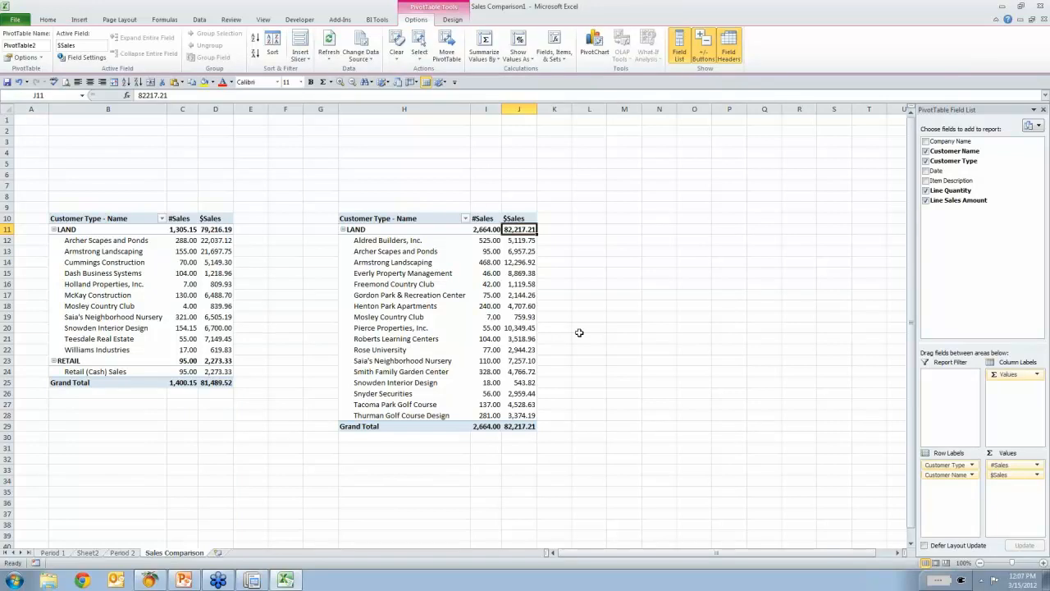
Enter the title "Sales During period 1" in B7 above the Period 1 PivotTable.
{"action": "left_click", "coordinate": [80, 187]}
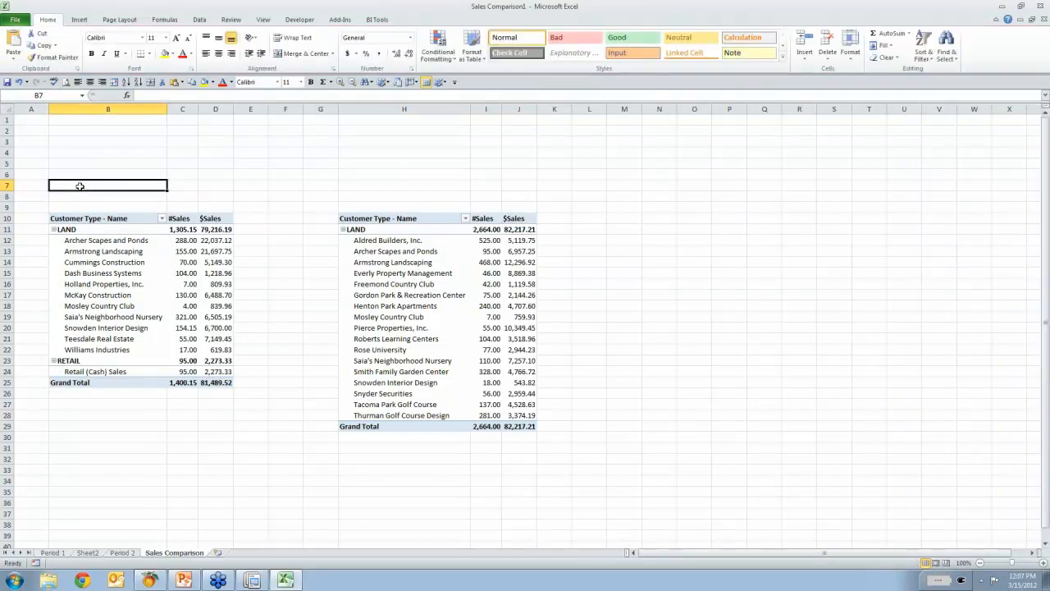
{"action": "type", "text": "Sales "}
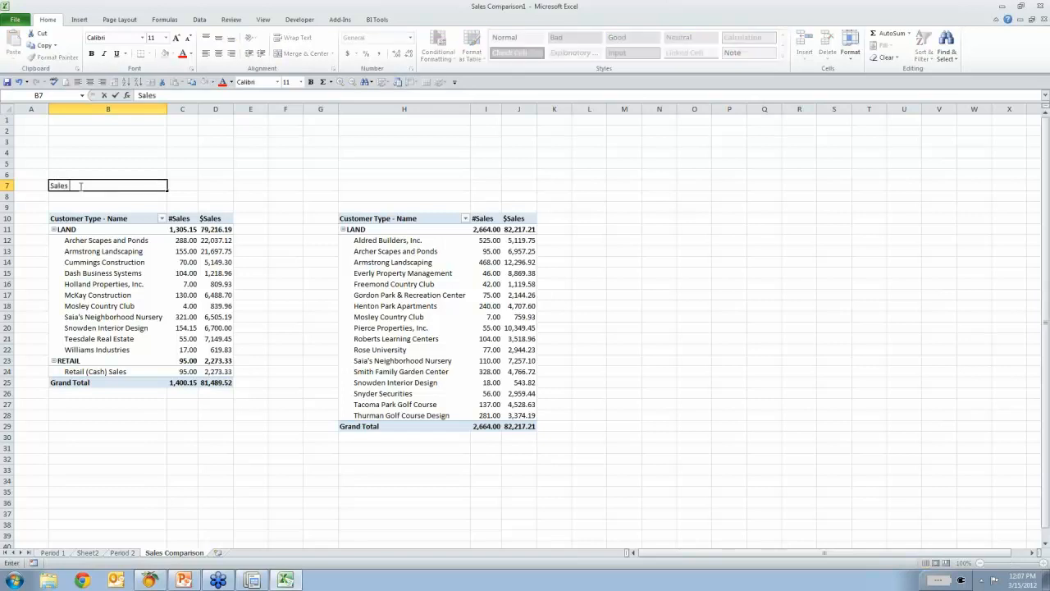
{"action": "type", "text": "During period 1"}
{"action": "key", "text": "Return"}
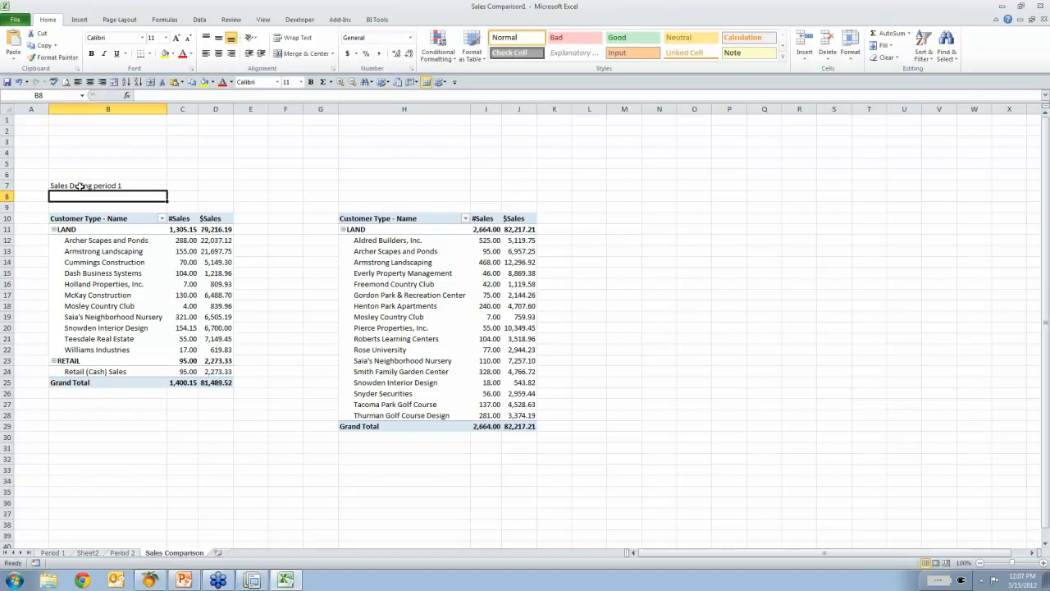
Enter the title "Sales During Period 2" in H7 above the Period 2 PivotTable.
{"action": "left_click", "coordinate": [391, 186]}
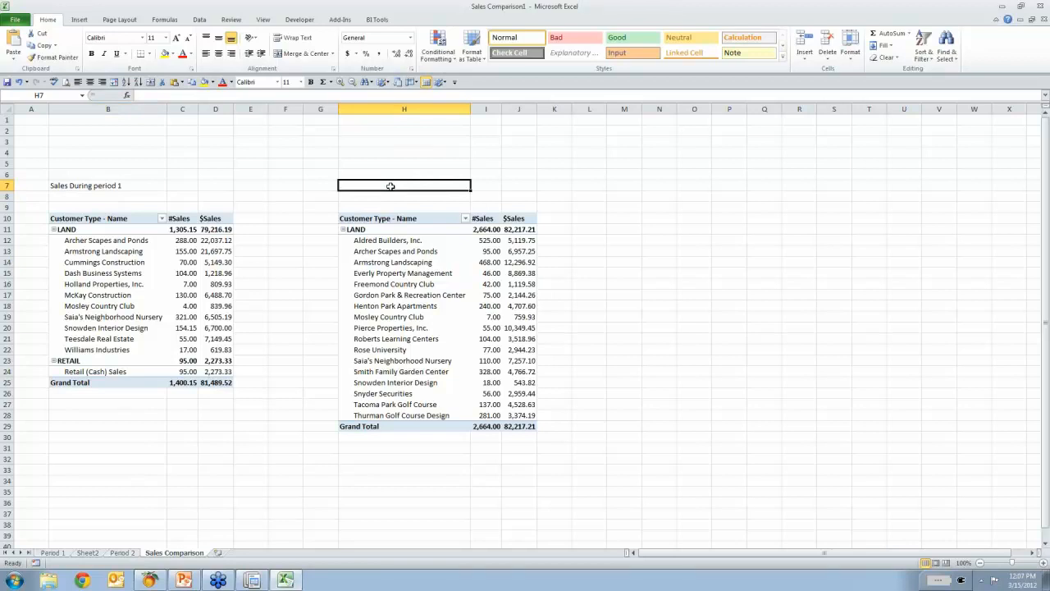
{"action": "type", "text": "Sales D"}
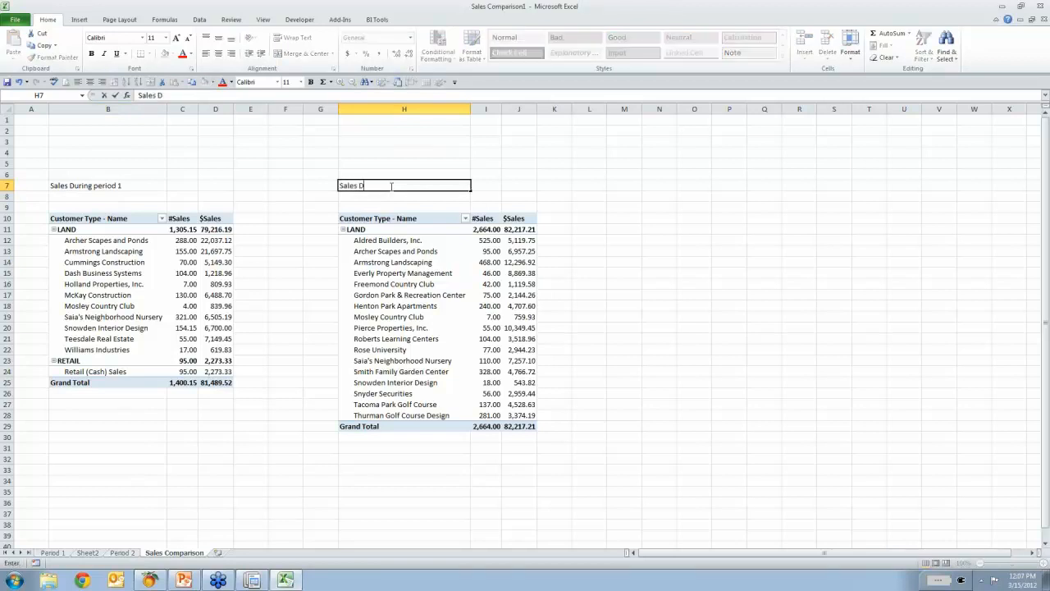
{"action": "type", "text": "uring Peio"}
{"action": "key", "text": "BackSpace"}
{"action": "type", "text": "riod 2"}
{"action": "key", "text": "Return"}
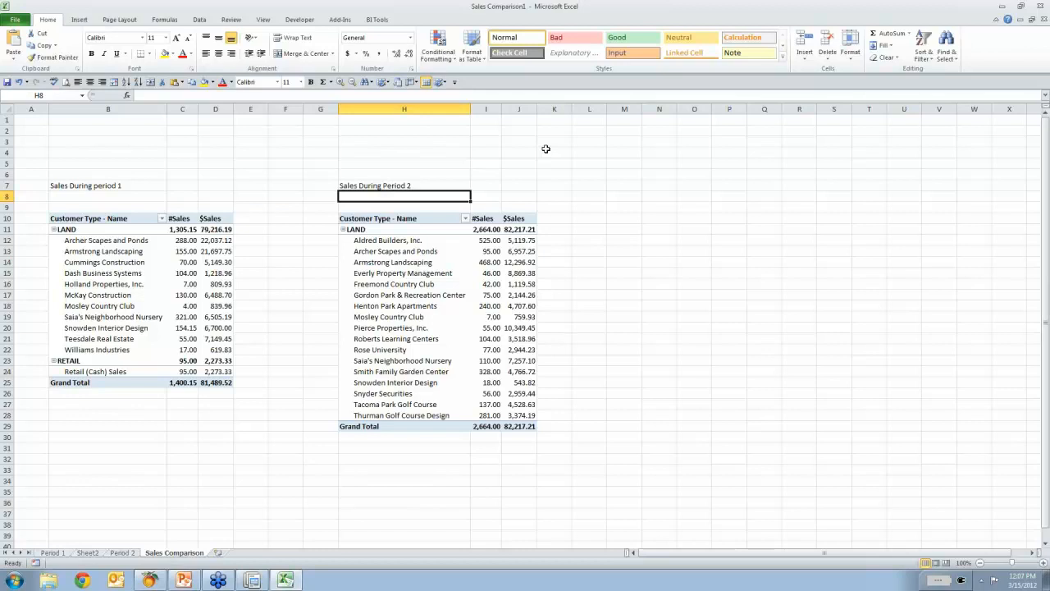
Set the font size of both period titles in B7 and H7 to 20 and autofit column B's width.
{"action": "left_click", "coordinate": [114, 186]}
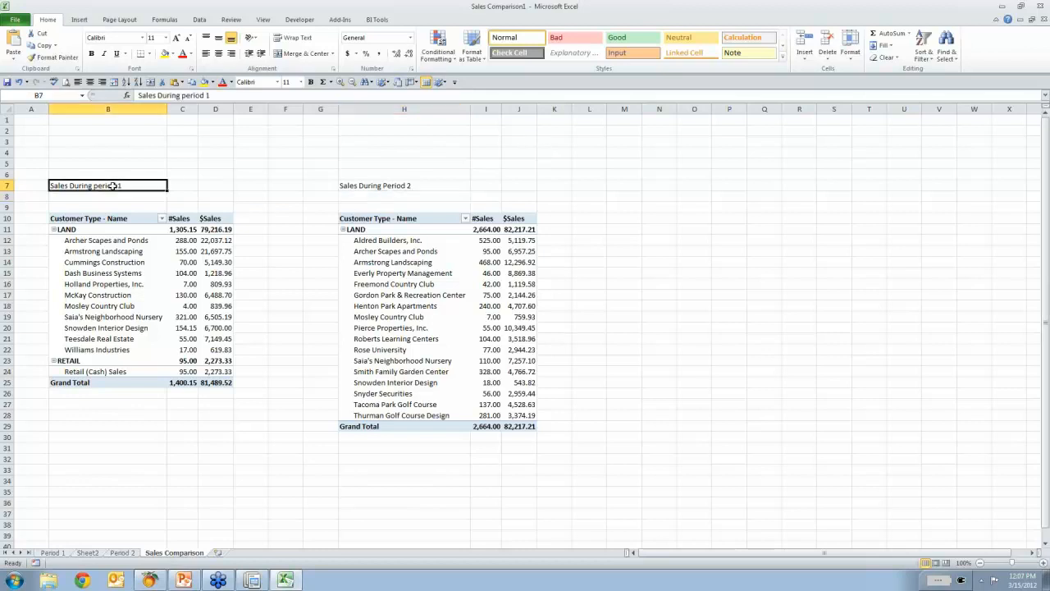
{"action": "left_click", "coordinate": [373, 186], "text": "ctrl"}
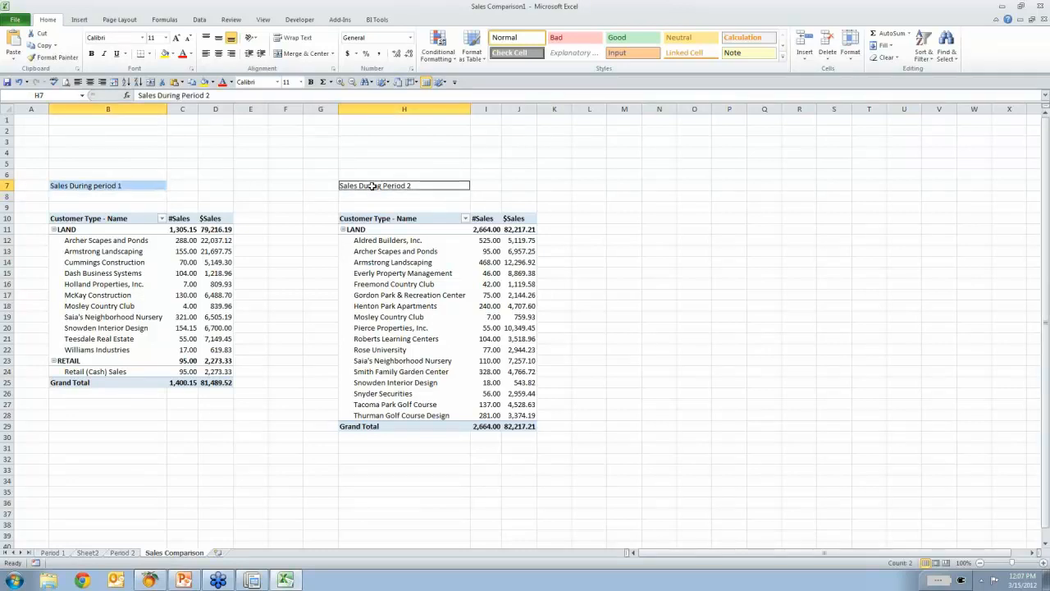
{"action": "left_click", "coordinate": [301, 82]}
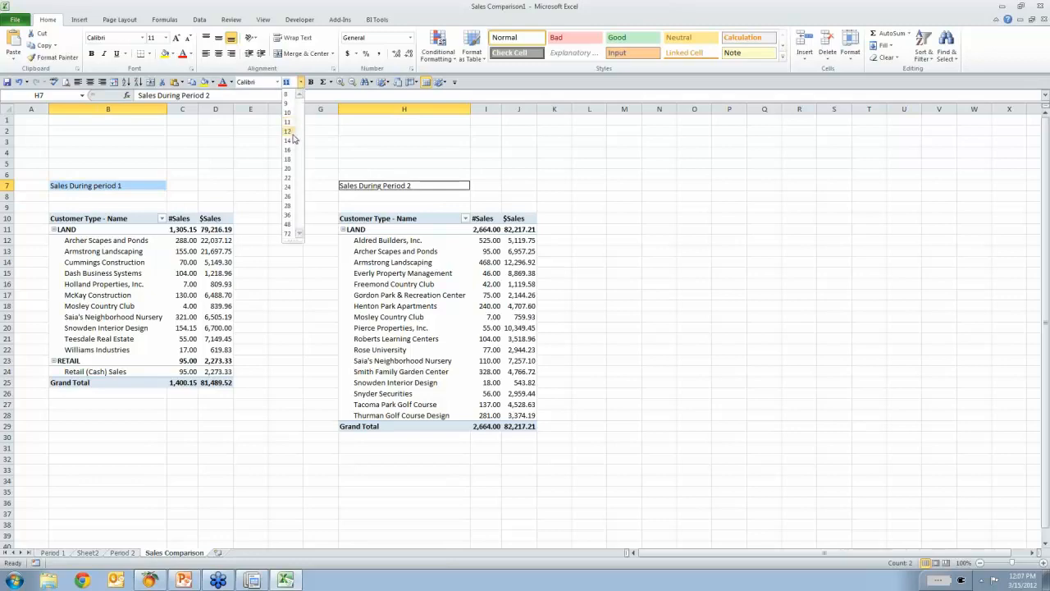
{"action": "left_click", "coordinate": [288, 168]}
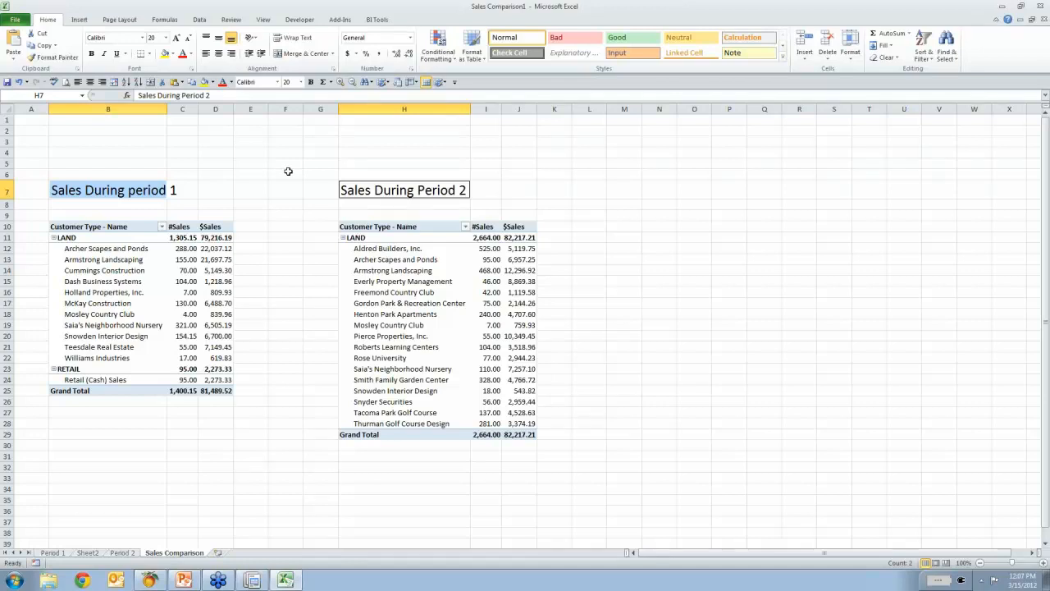
{"action": "double_click", "coordinate": [167, 109]}
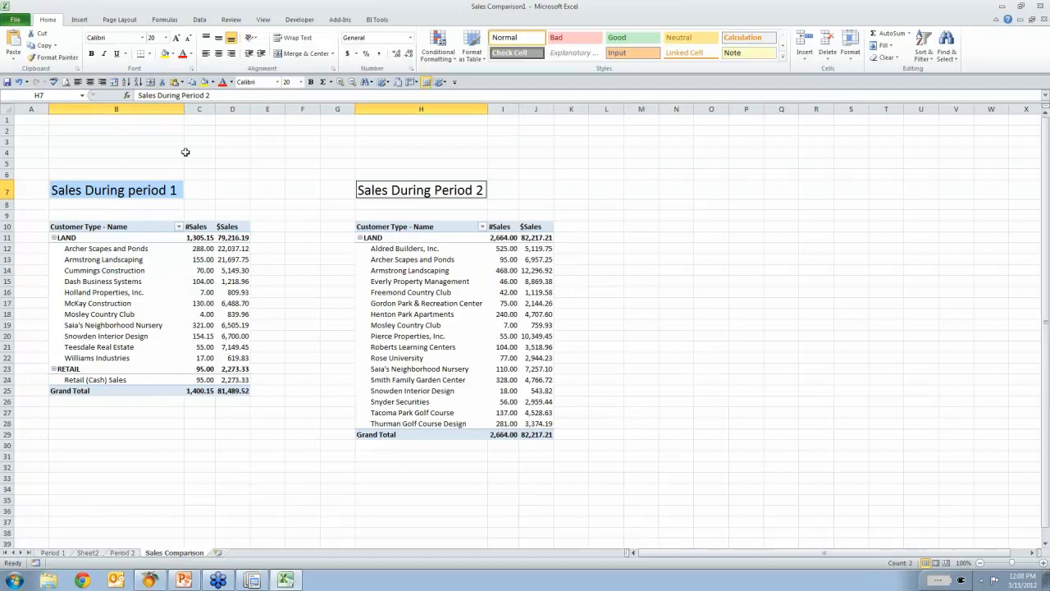
Autofit the width of all columns on Sheet2 so the report parameters can be read.
{"action": "left_click", "coordinate": [87, 553]}
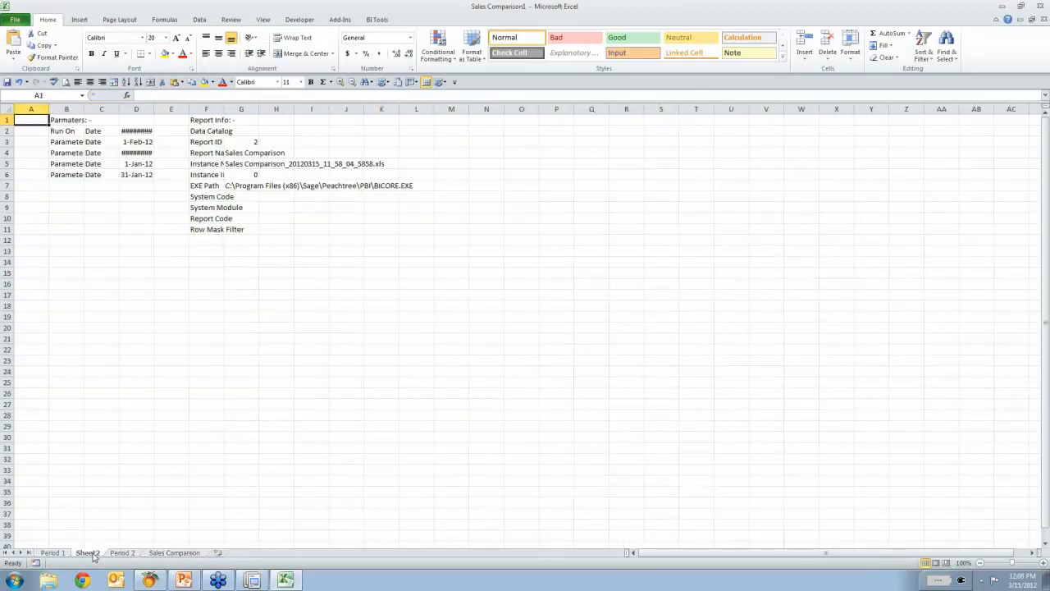
{"action": "left_click", "coordinate": [8, 109]}
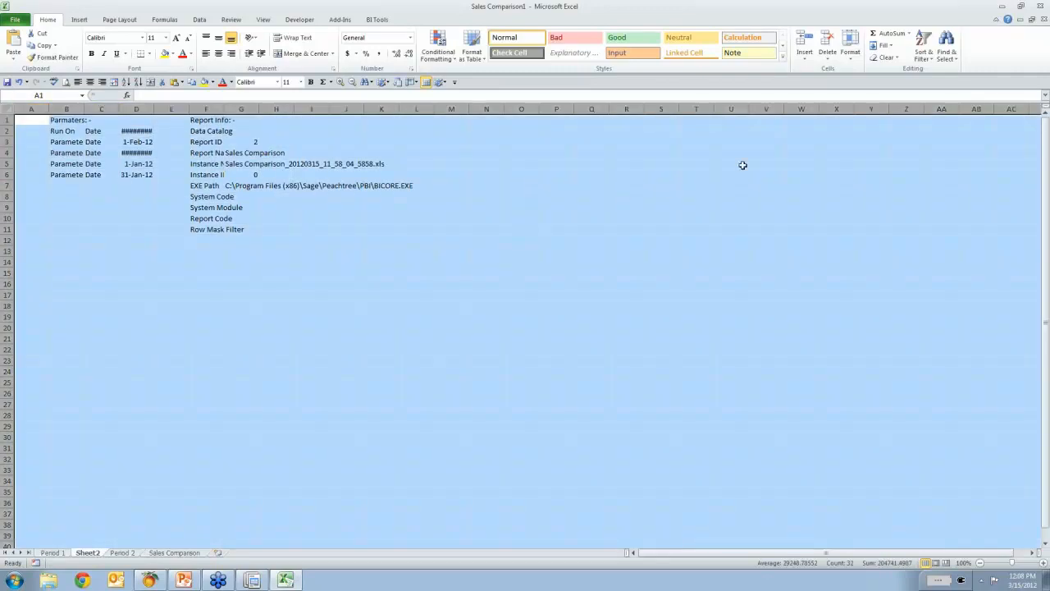
{"action": "left_click", "coordinate": [849, 44]}
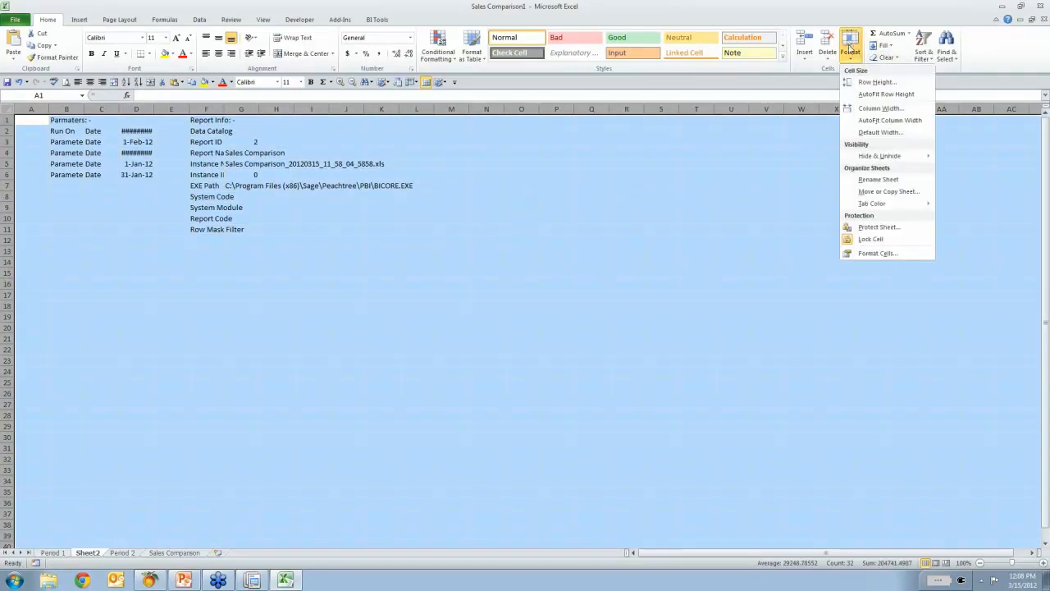
{"action": "left_click", "coordinate": [869, 121]}
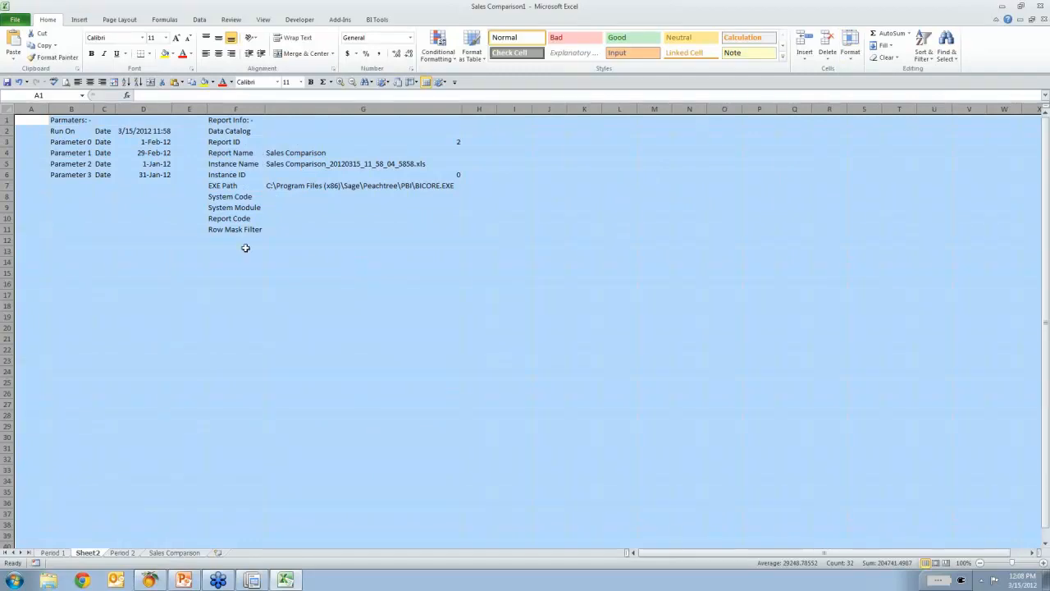
{"action": "left_click", "coordinate": [150, 197]}
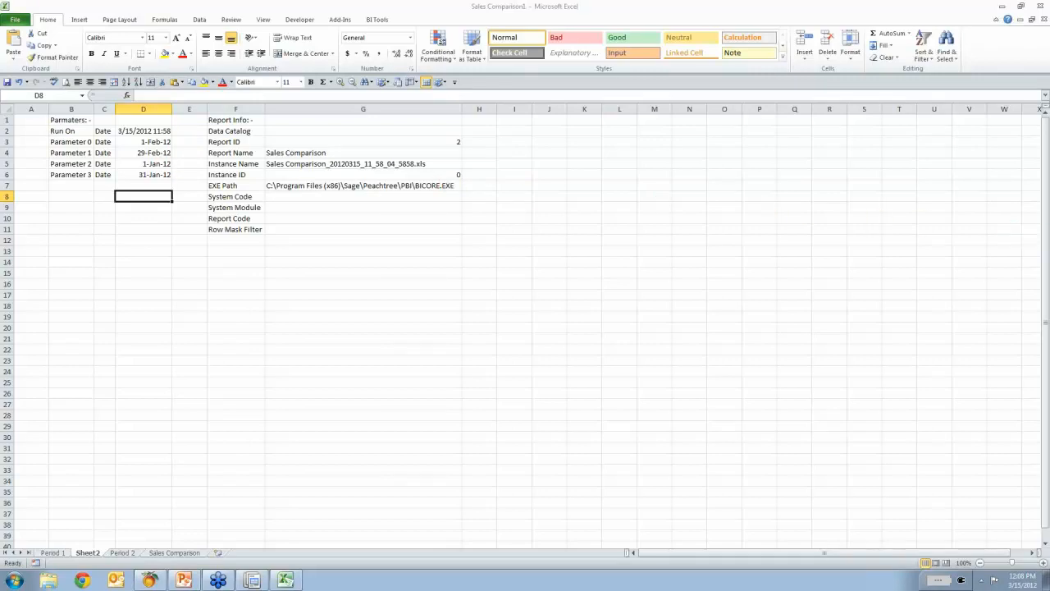
Start a formula in C7 of the Sales Comparison sheet with TEXT(Sheet2!$D$5,"MM/DD/YY") for the Period 1 start date.
{"action": "left_click", "coordinate": [174, 553]}
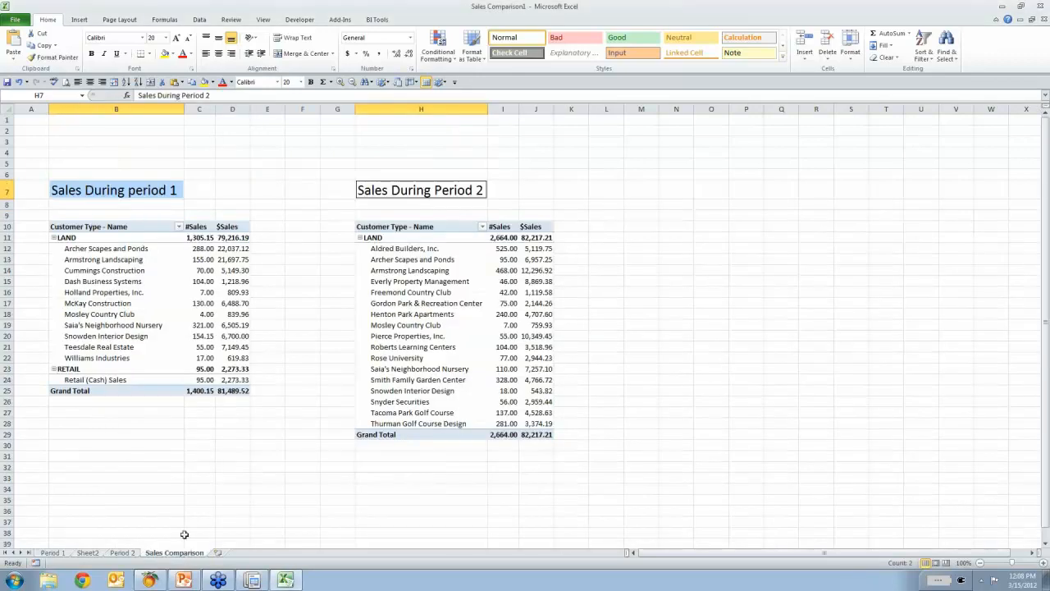
{"action": "left_click", "coordinate": [199, 190]}
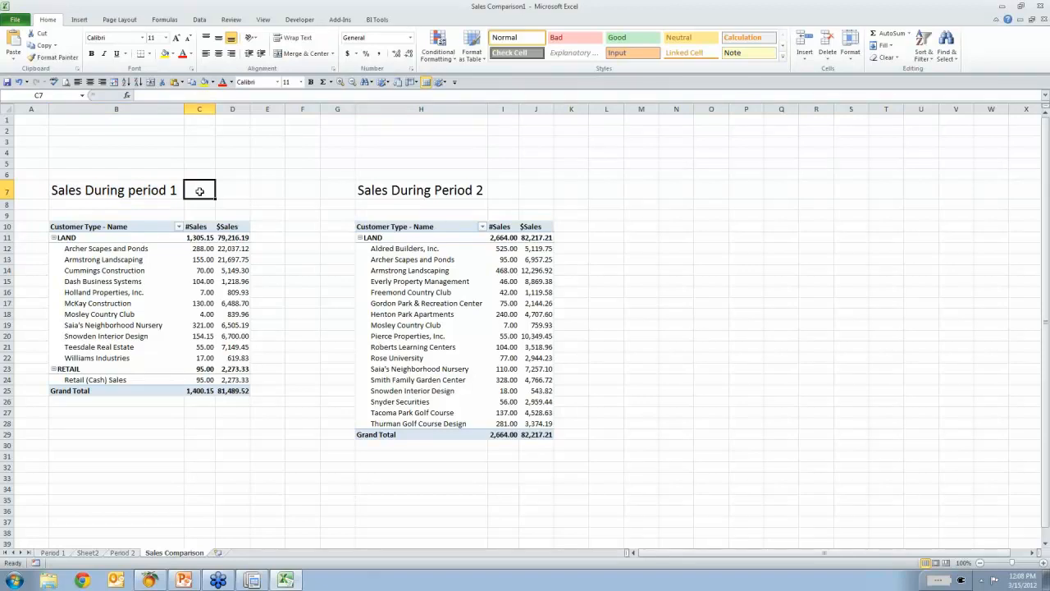
{"action": "type", "text": "="}
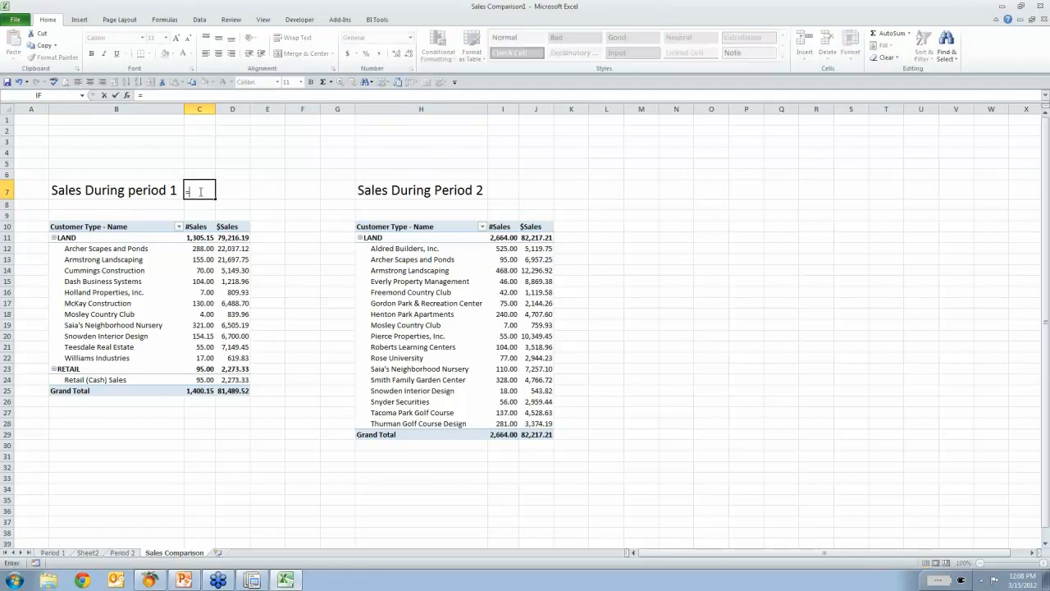
{"action": "type", "text": "TEX"}
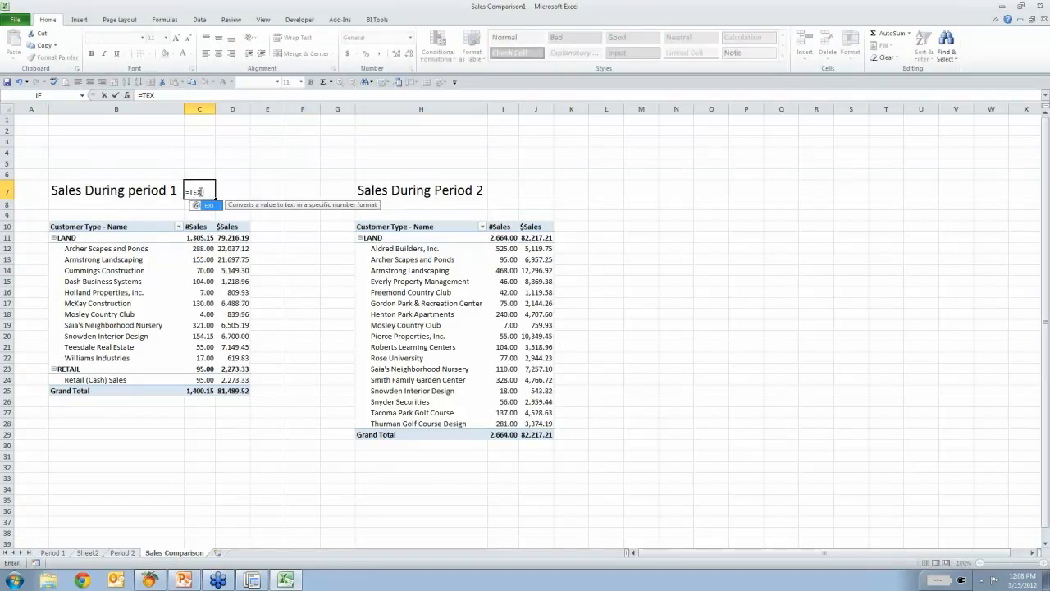
{"action": "type", "text": "T("}
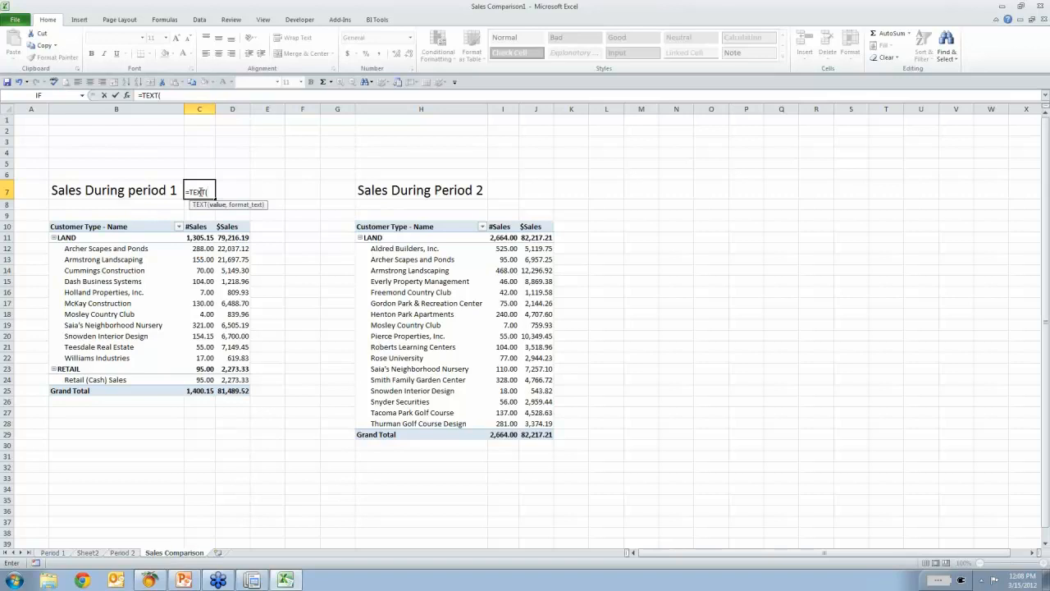
{"action": "left_click", "coordinate": [93, 554]}
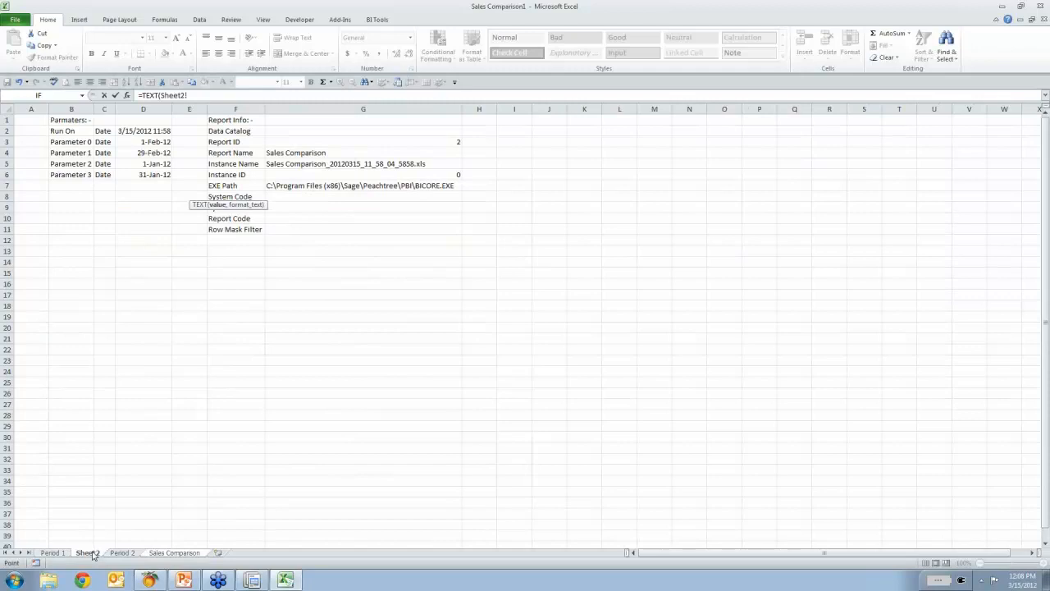
{"action": "left_click", "coordinate": [145, 164]}
{"action": "key", "text": "F4"}
{"action": "left_click", "coordinate": [210, 96]}
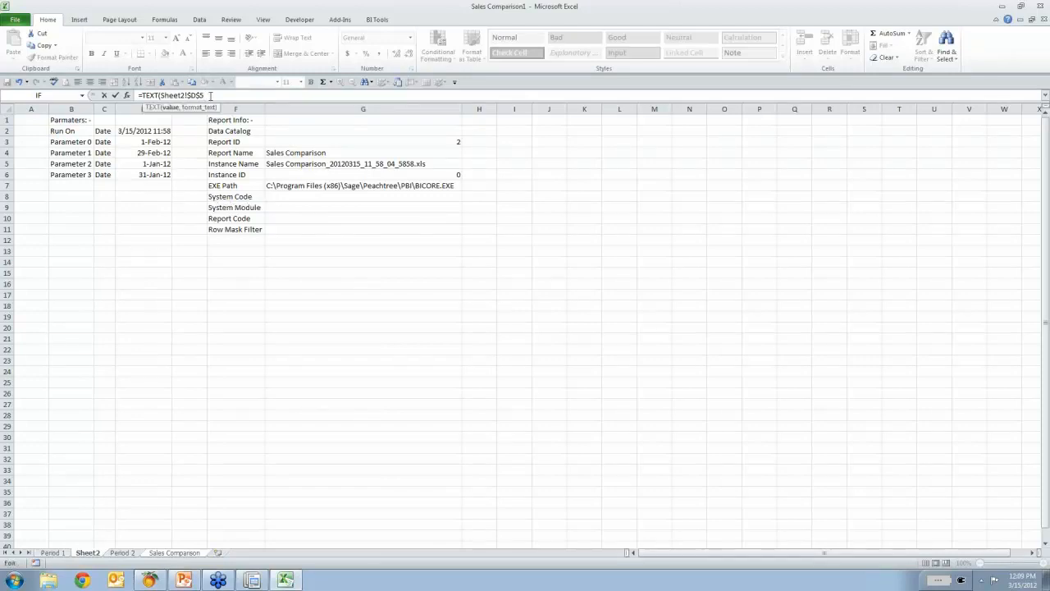
{"action": "type", "text": ",\"MM/DD/YY\""}
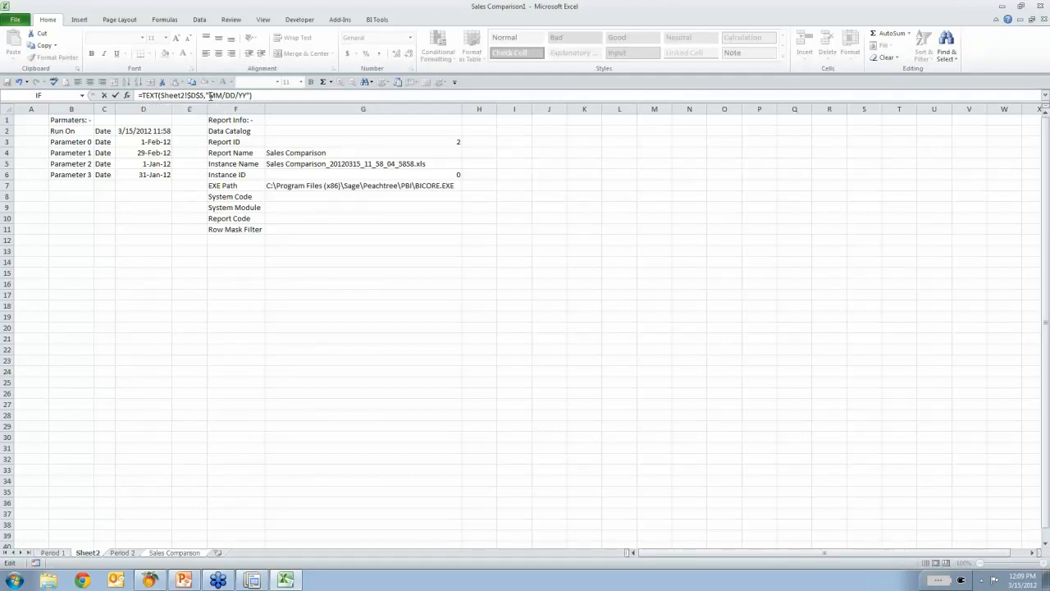
Complete the C7 formula by appending &" to "&TEXT(Sheet2!$D$6,"MM/DD/YY") for the Period 1 end date.
{"action": "type", "text": ")&\" to \"&TEXT"}
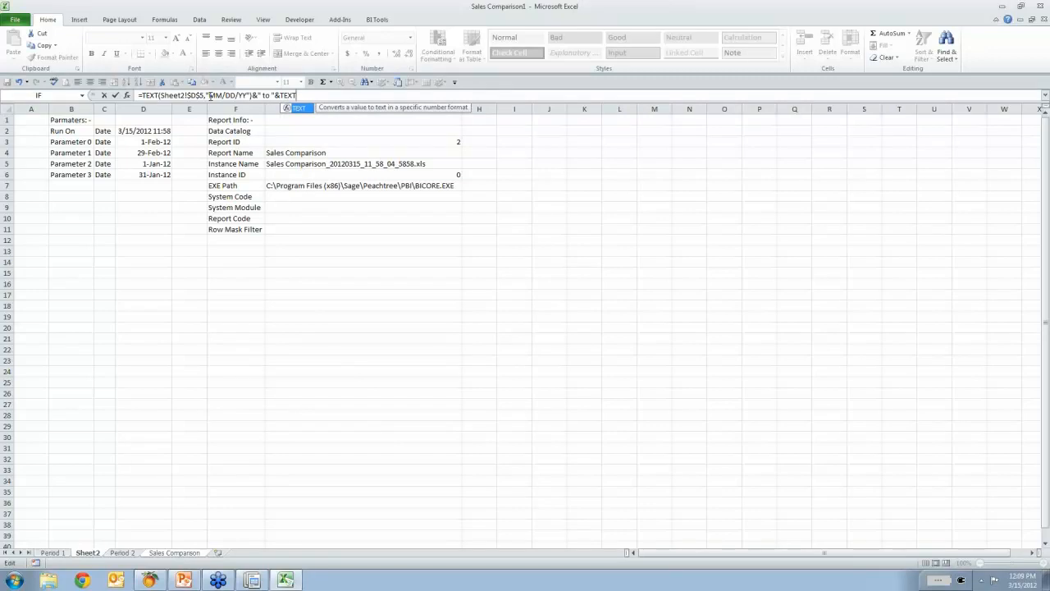
{"action": "type", "text": "("}
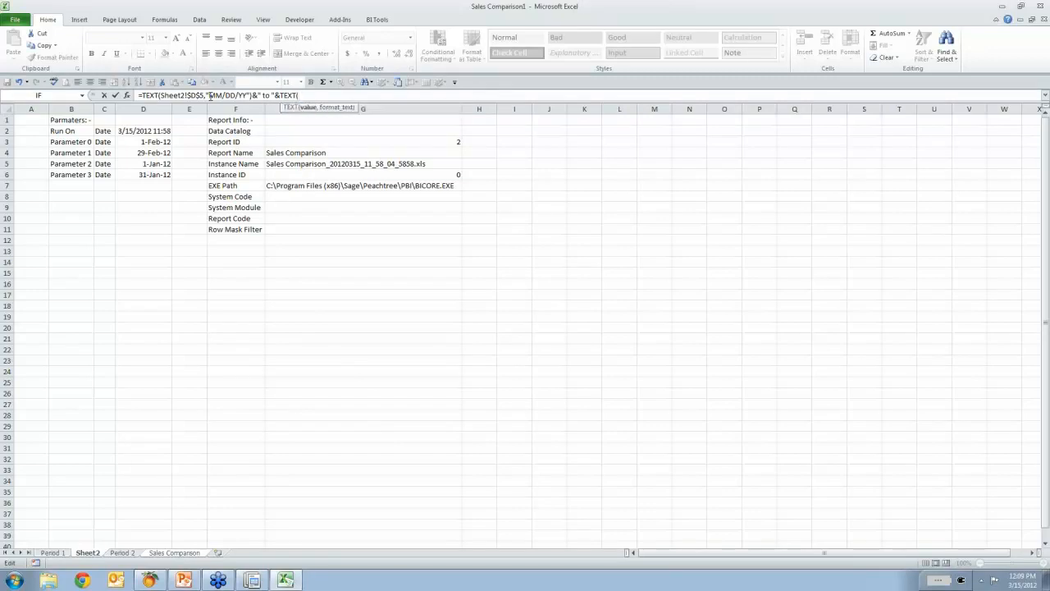
{"action": "left_click", "coordinate": [151, 175]}
{"action": "key", "text": "F4"}
{"action": "type", "text": ","}
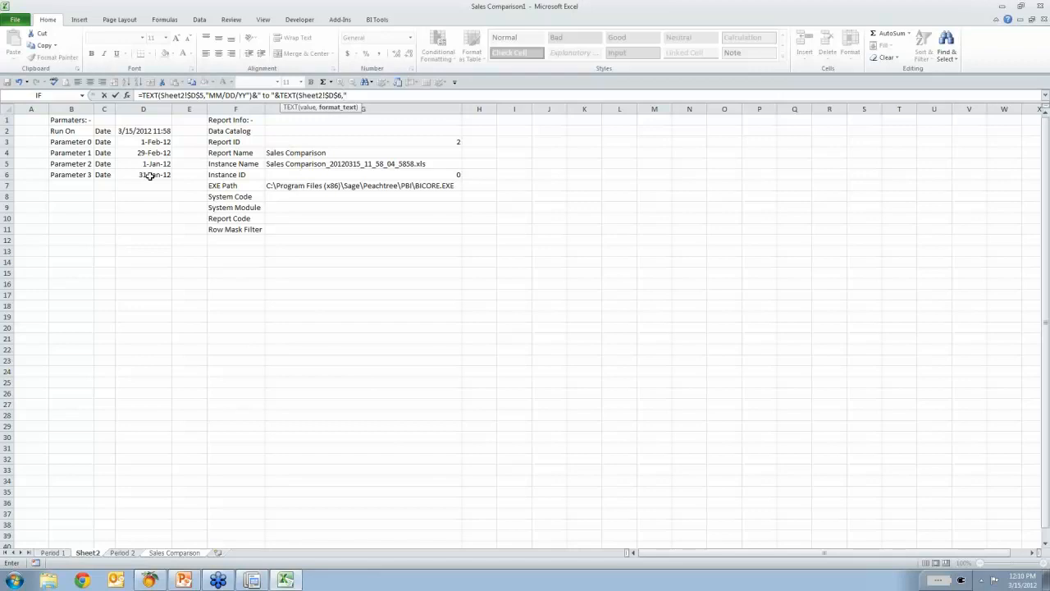
{"action": "type", "text": "MM/DD/YY\")"}
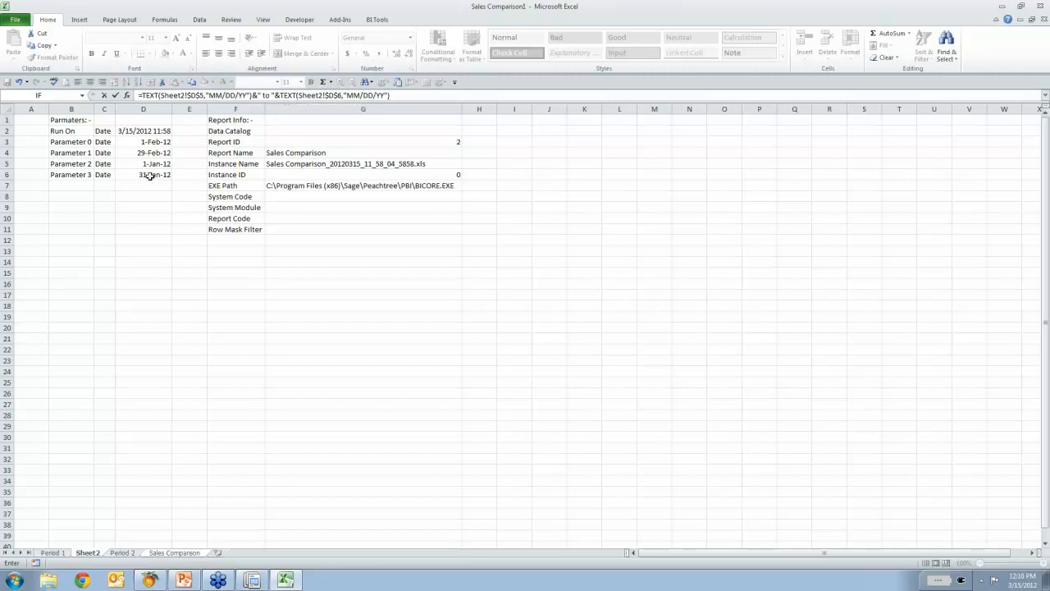
{"action": "key", "text": "Return"}
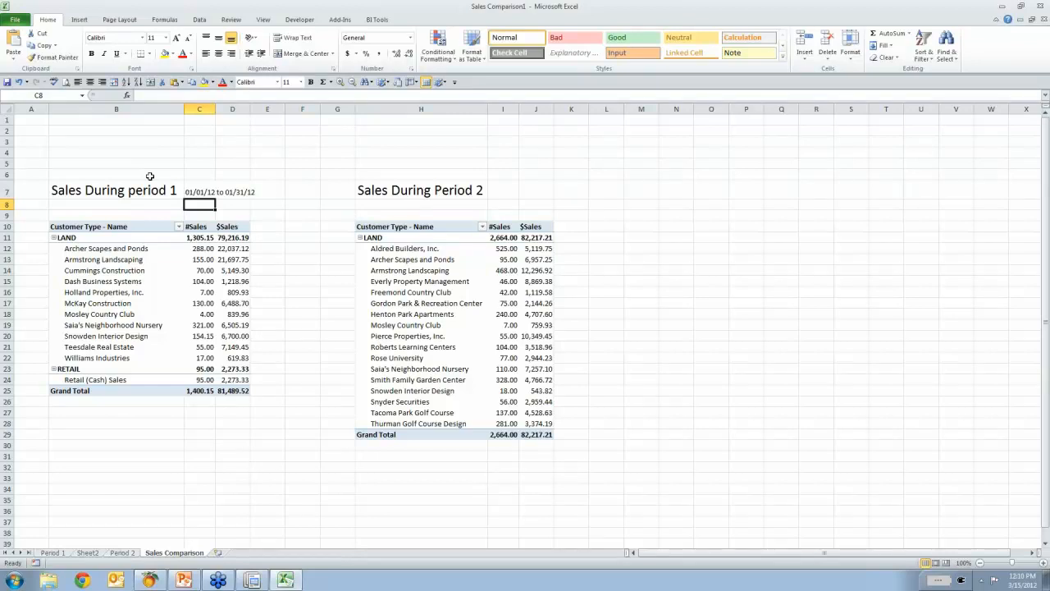
Start a formula in I7 of the Sales Comparison sheet with TEXT(Sheet2!$D$3,"MM/DD/YY") for the Period 2 start date.
{"action": "left_click", "coordinate": [502, 191]}
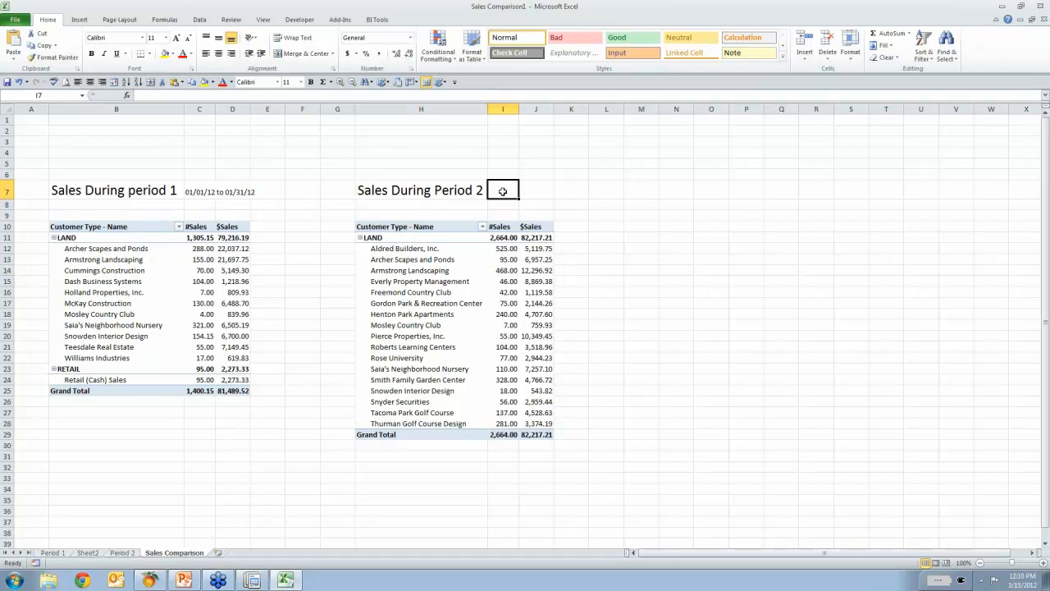
{"action": "type", "text": "=T"}
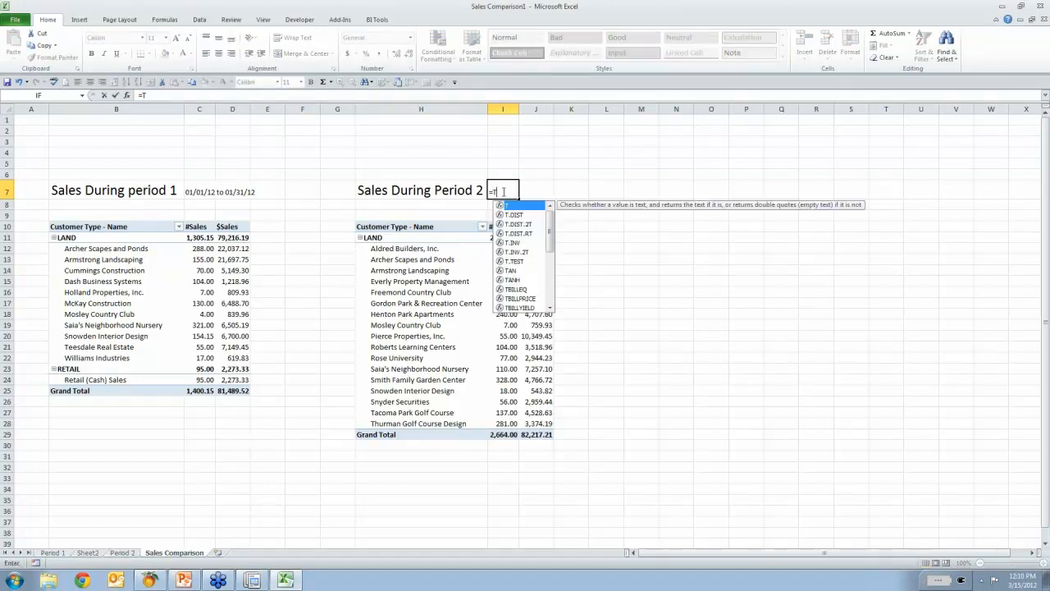
{"action": "type", "text": "EXT("}
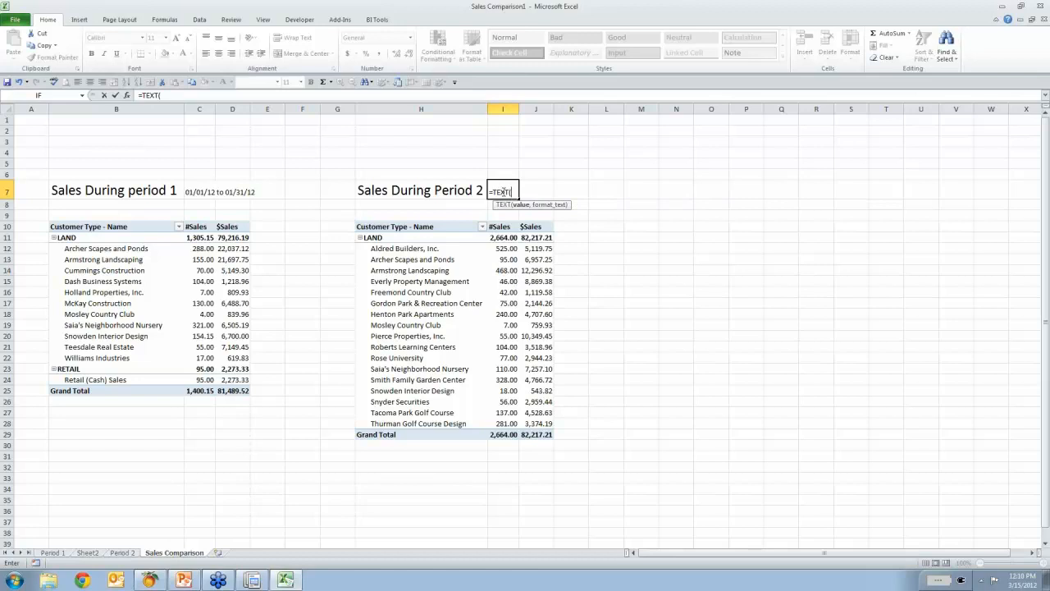
{"action": "left_click", "coordinate": [87, 553]}
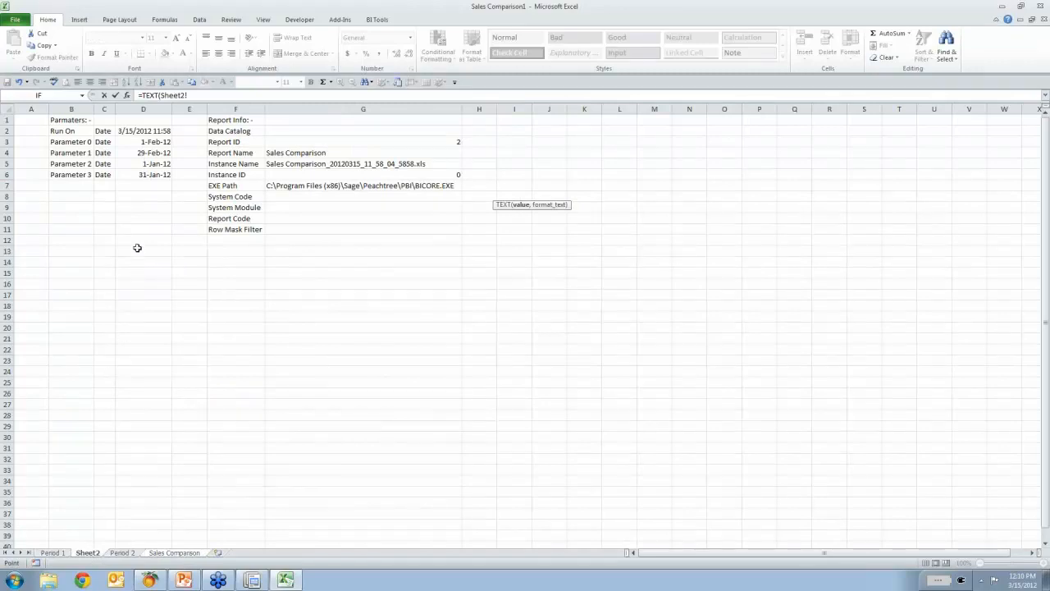
{"action": "left_click", "coordinate": [149, 141]}
{"action": "key", "text": "F4"}
{"action": "left_click", "coordinate": [211, 96]}
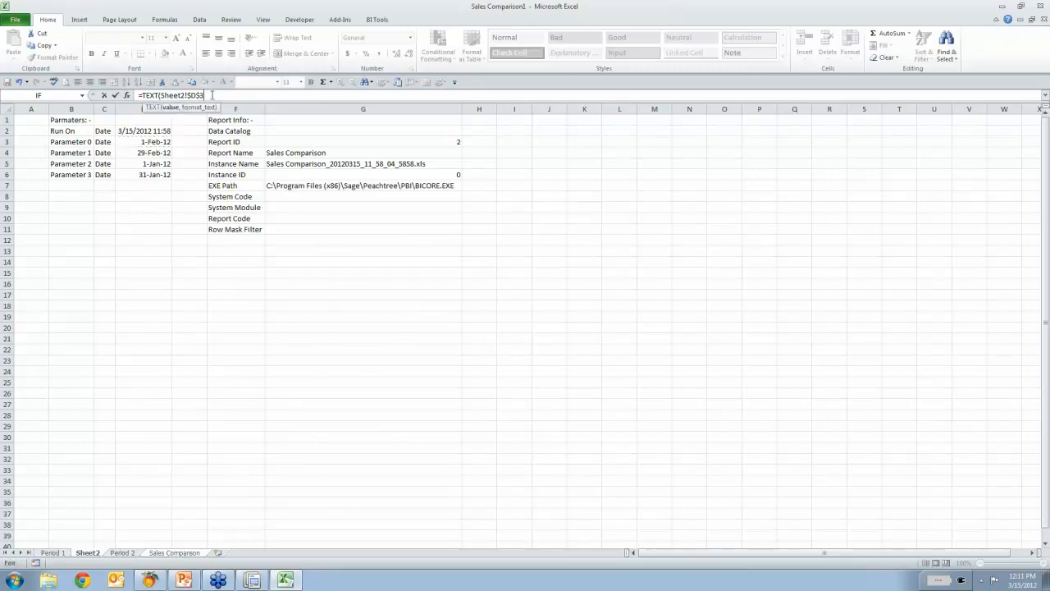
{"action": "type", "text": ",\"MM/DD/YY"}
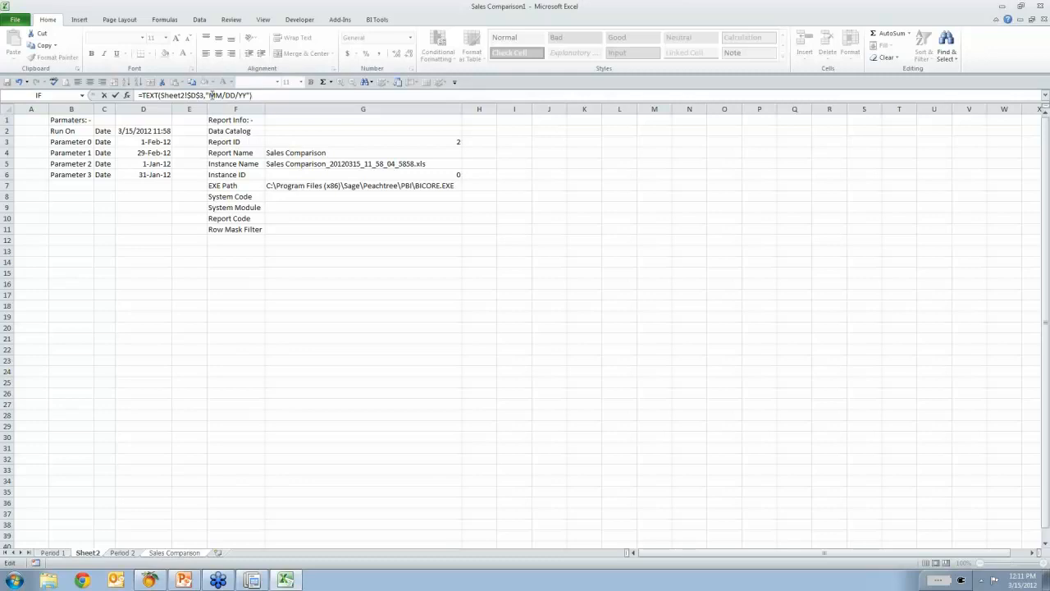
Complete the I7 formula by appending &" to "&TEXT(Sheet2!$D$4,"MM/DD/YY") for the Period 2 end date.
{"action": "type", "text": "\")&\" to \"&TEXT("}
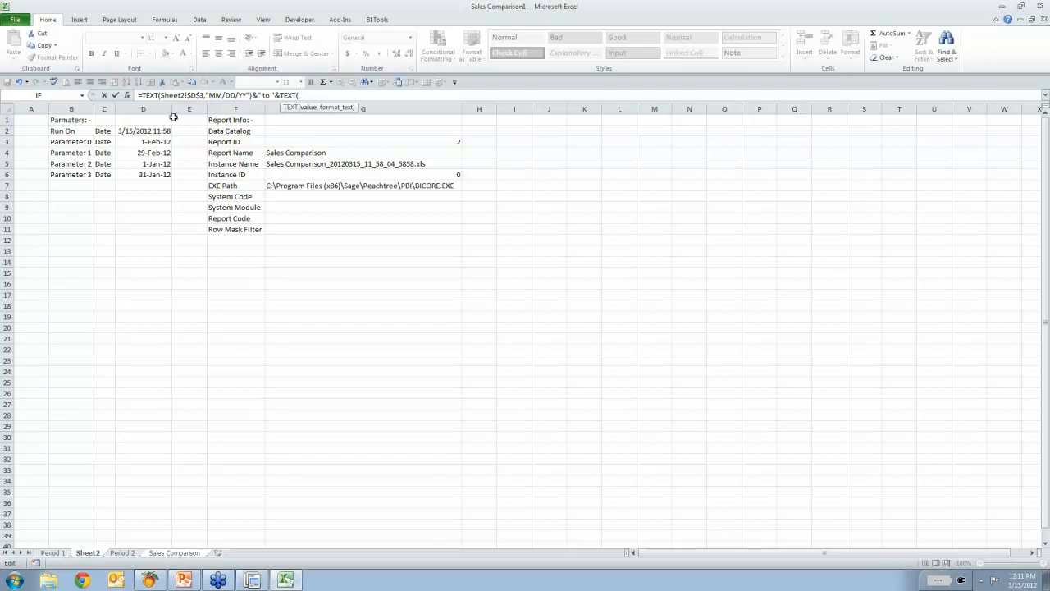
{"action": "left_click", "coordinate": [152, 154]}
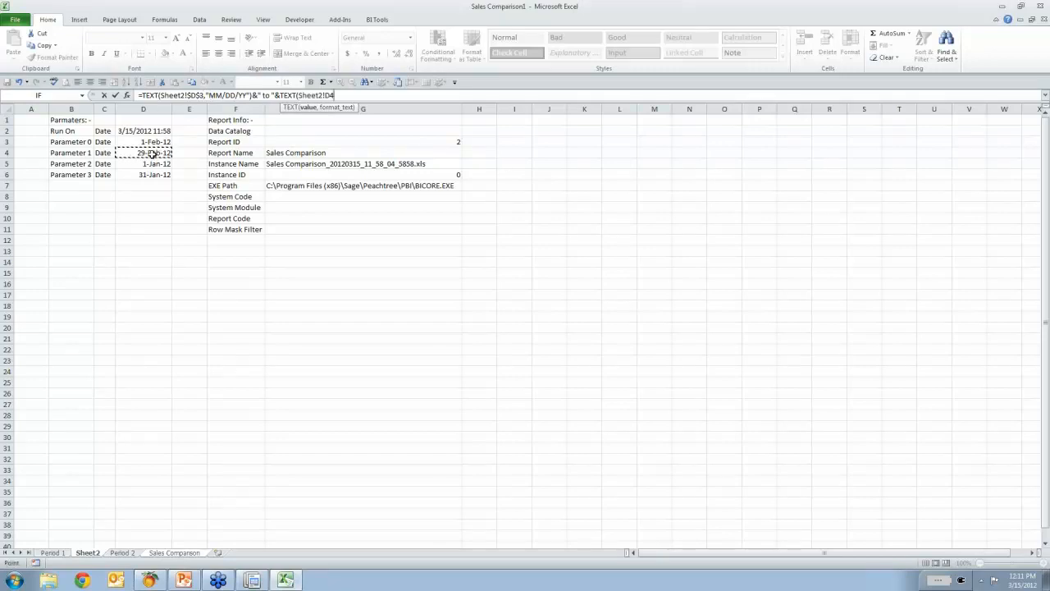
{"action": "key", "text": "F4"}
{"action": "type", "text": ","}
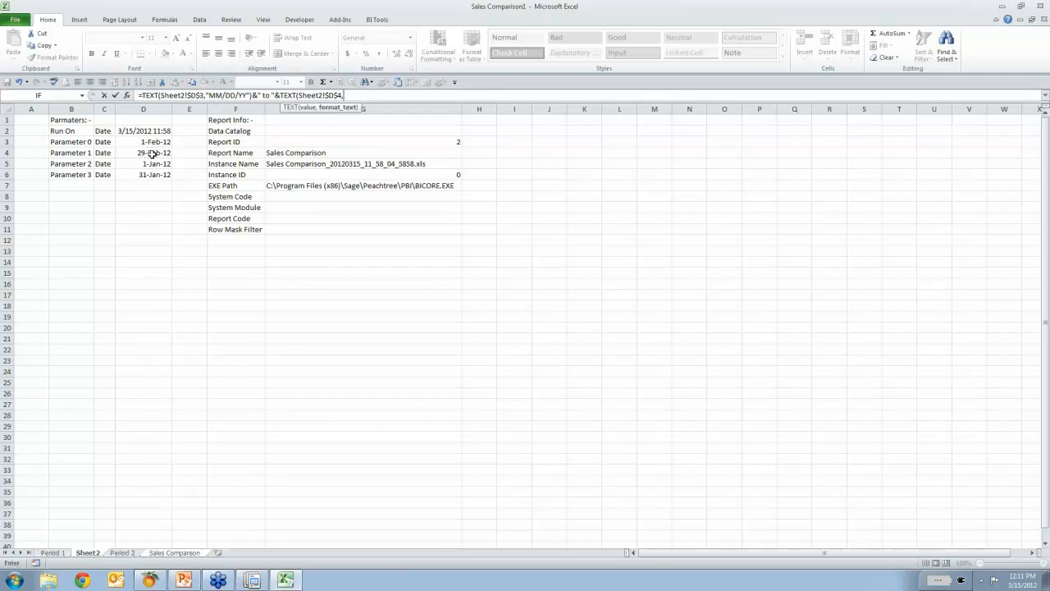
{"action": "type", "text": "\"MM/DD/YY\")"}
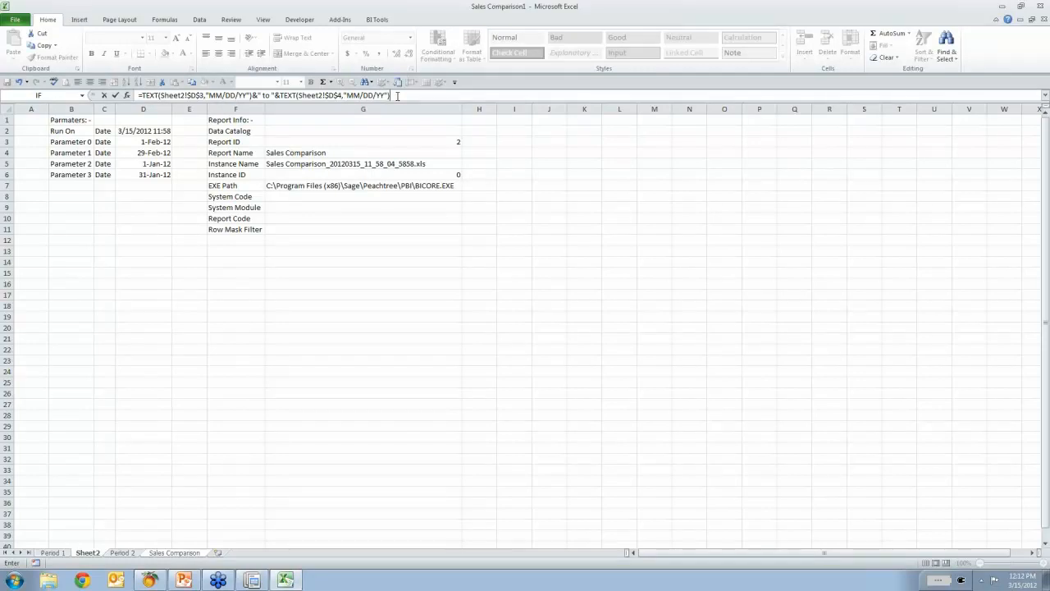
{"action": "key", "text": "Return"}
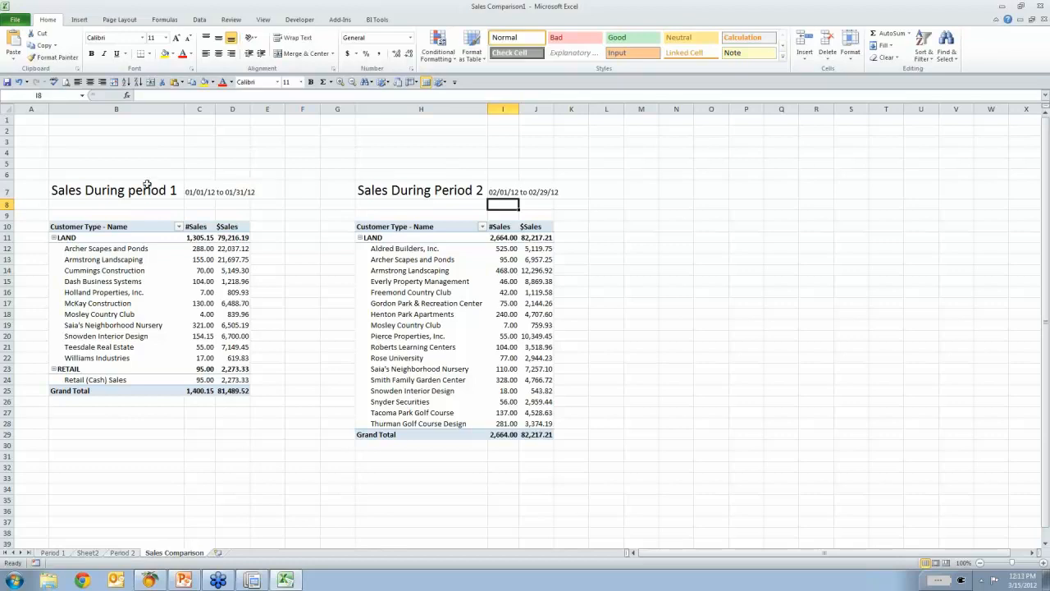
Middle-align both period titles and their date ranges vertically in B7:C7 and H7:I7.
{"action": "left_click", "coordinate": [116, 190]}
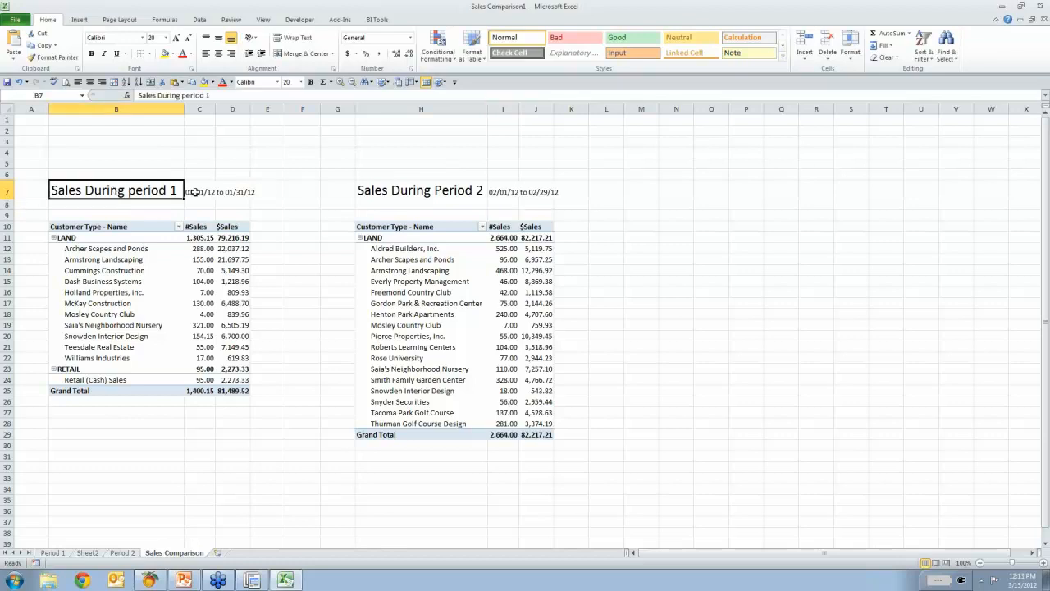
{"action": "left_click", "coordinate": [195, 191], "text": "shift"}
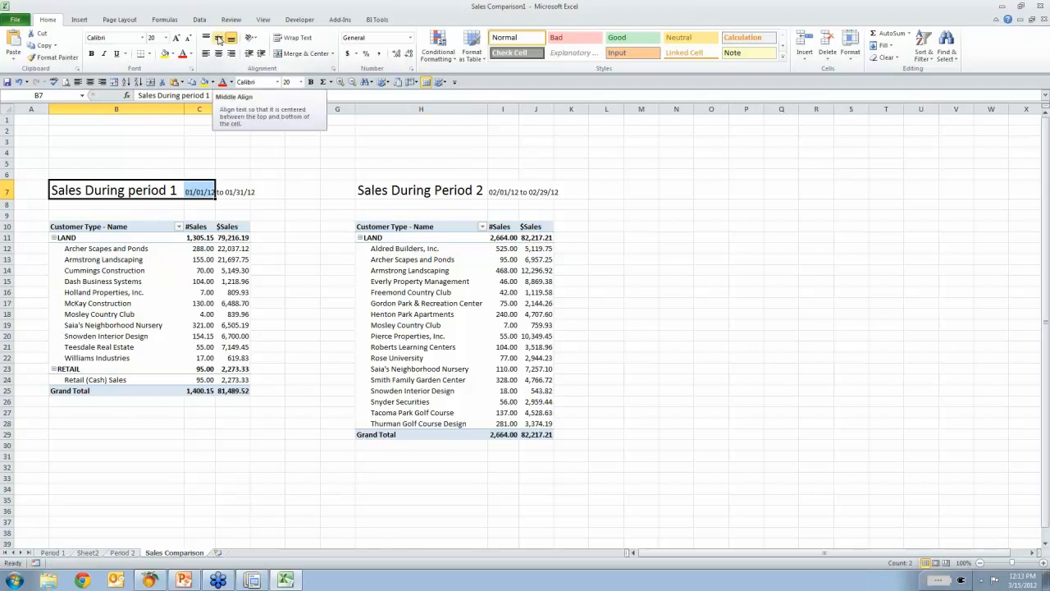
{"action": "left_click", "coordinate": [218, 40]}
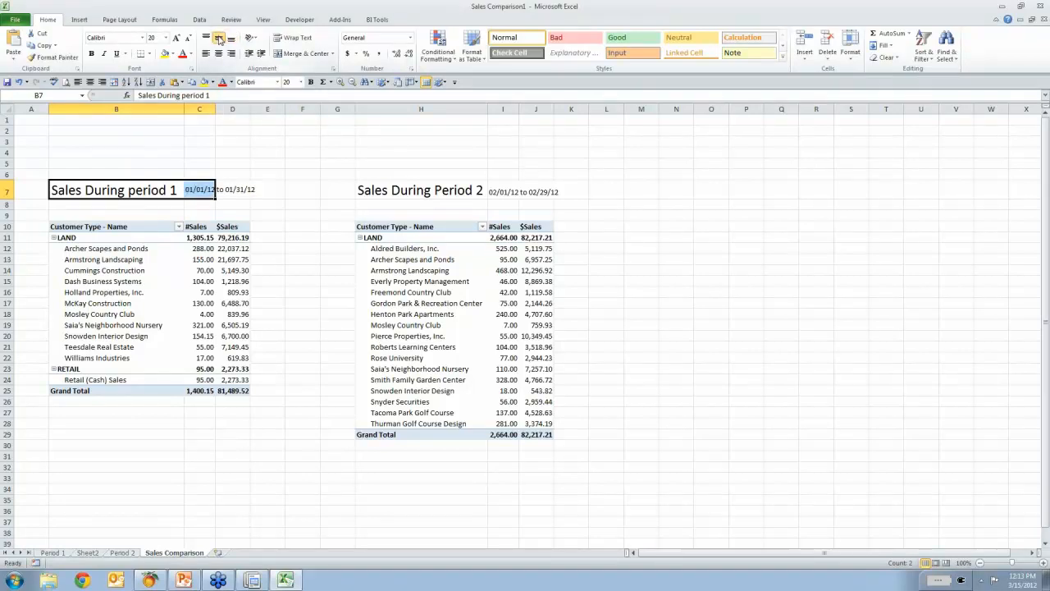
{"action": "left_click", "coordinate": [408, 190]}
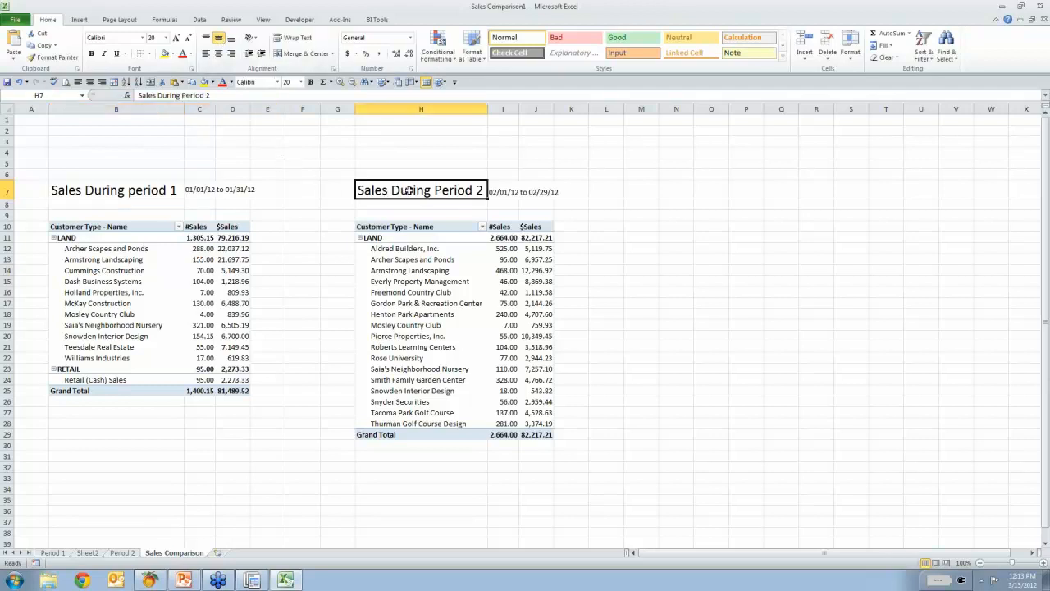
{"action": "left_click", "coordinate": [502, 191], "text": "shift"}
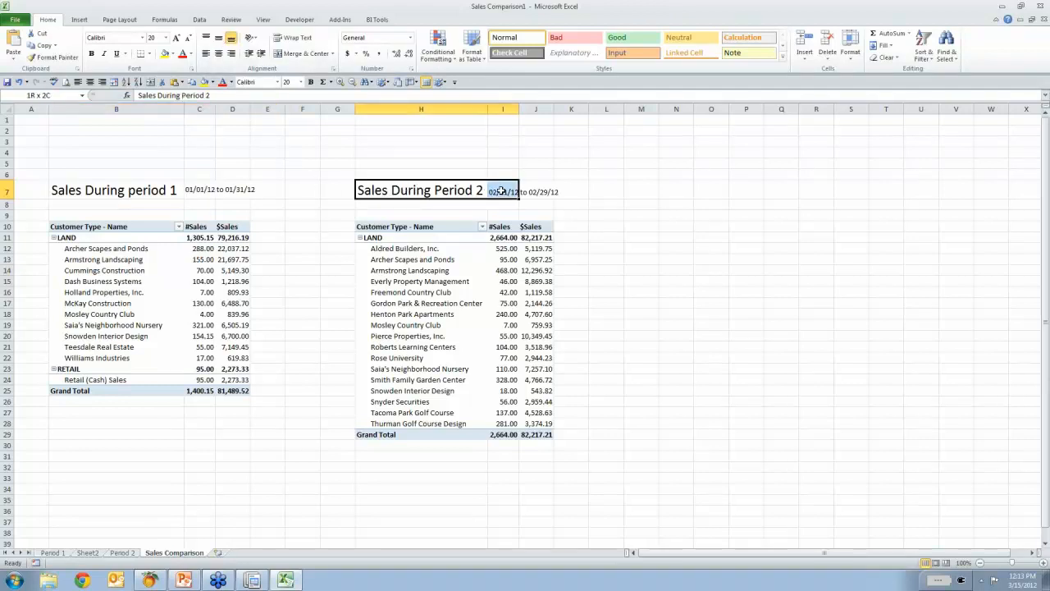
{"action": "left_click", "coordinate": [219, 39]}
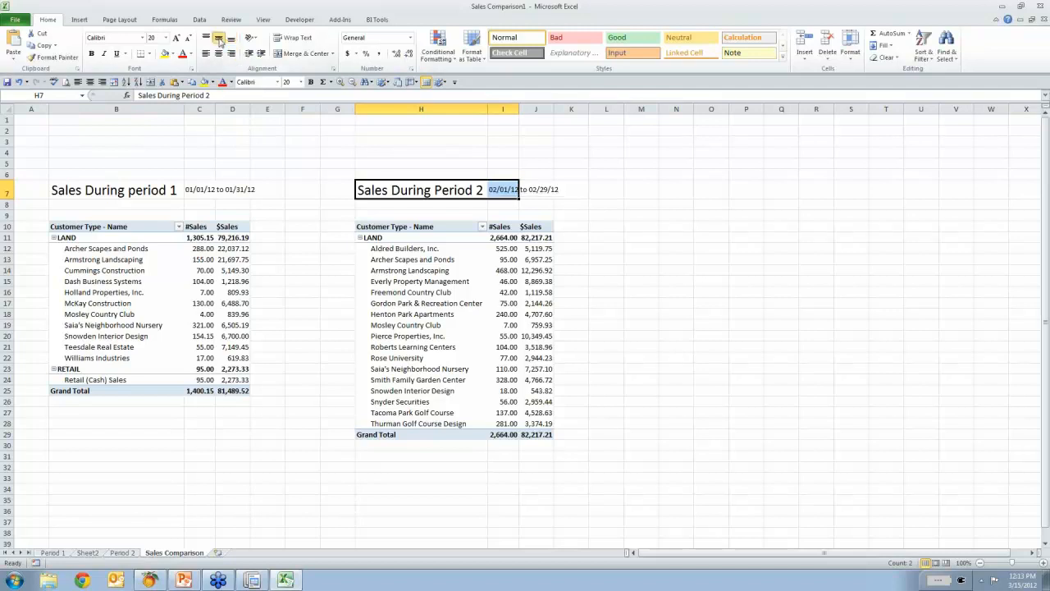
Enter the report title "Sales Comparison Report" in cell F5.
{"action": "left_click", "coordinate": [450, 150]}
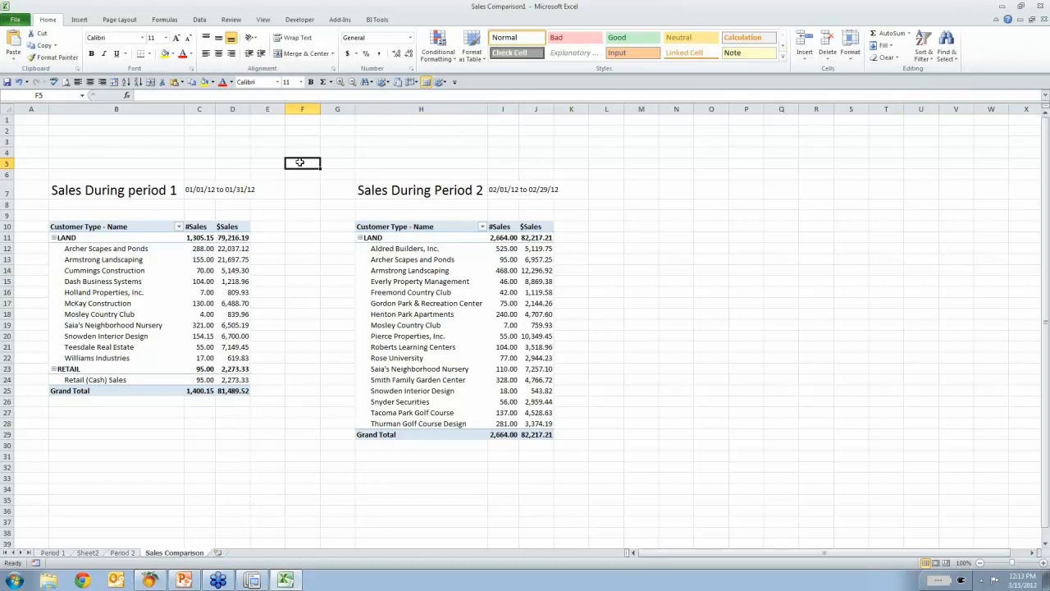
{"action": "type", "text": "S"}
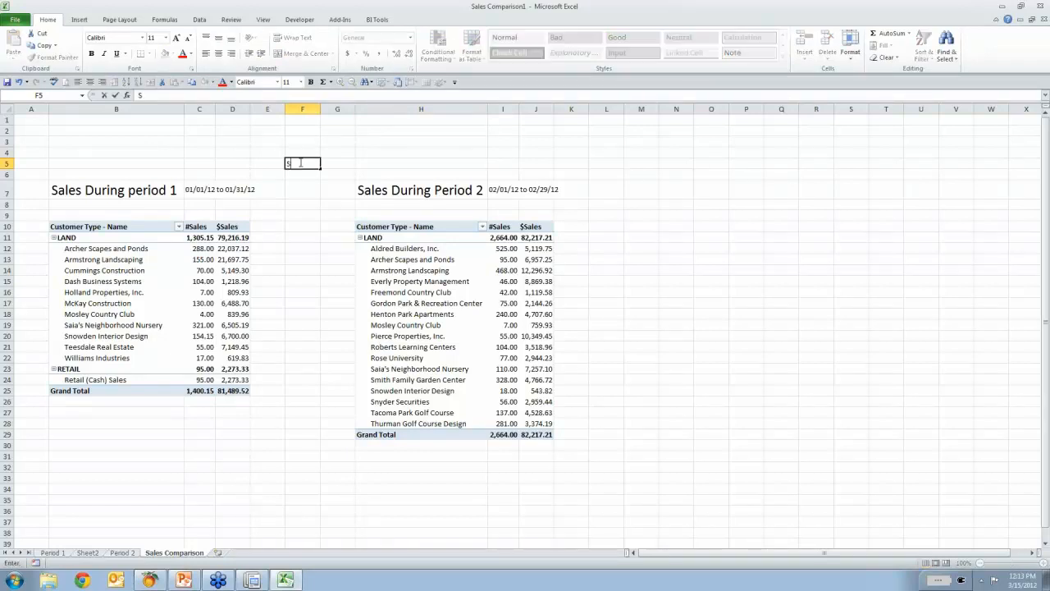
{"action": "type", "text": "ales Comparison Report"}
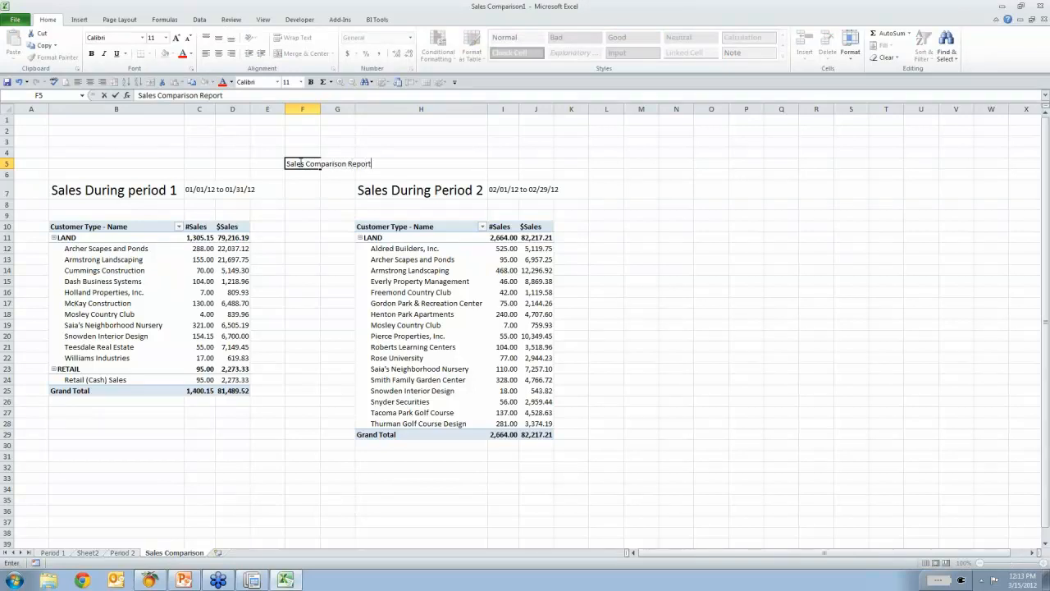
{"action": "key", "text": "Return"}
Format the report title in F5 with font size 16, underlined and centred.
{"action": "left_click", "coordinate": [299, 164]}
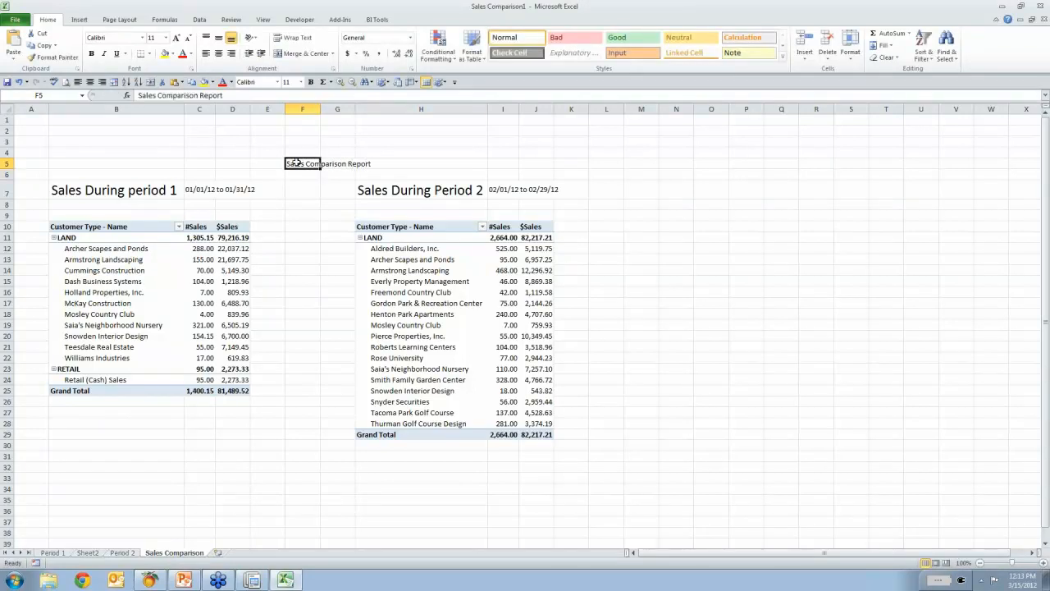
{"action": "left_click", "coordinate": [301, 82]}
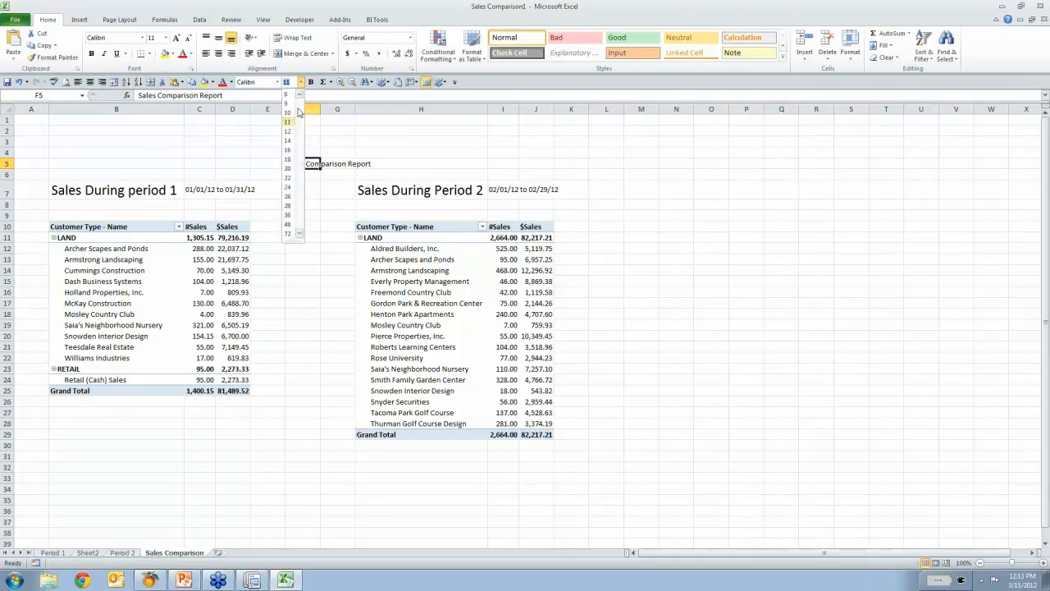
{"action": "left_click", "coordinate": [288, 149]}
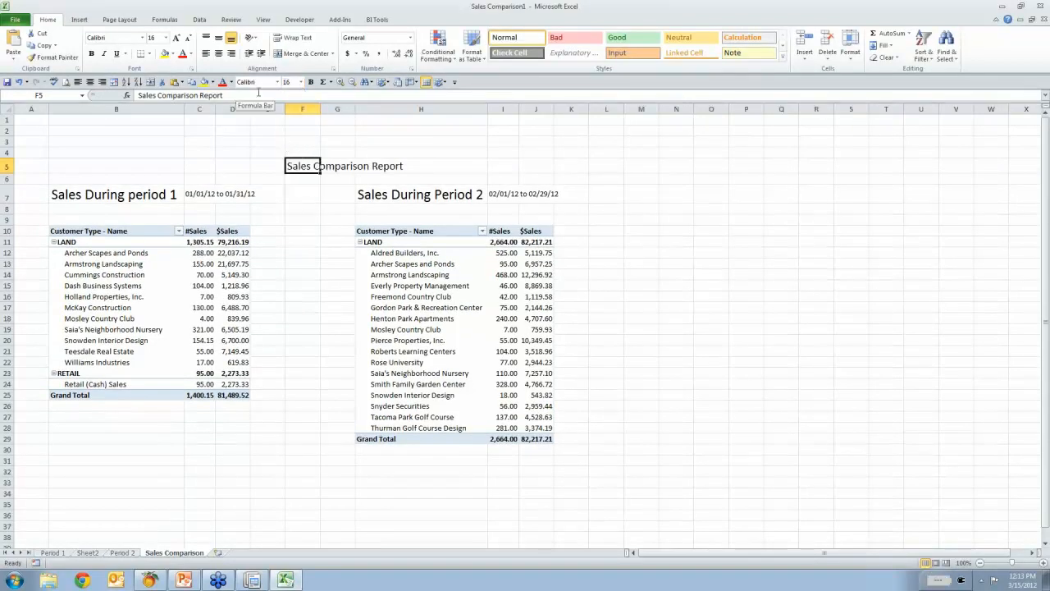
{"action": "left_click", "coordinate": [115, 54]}
{"action": "left_click", "coordinate": [92, 82]}
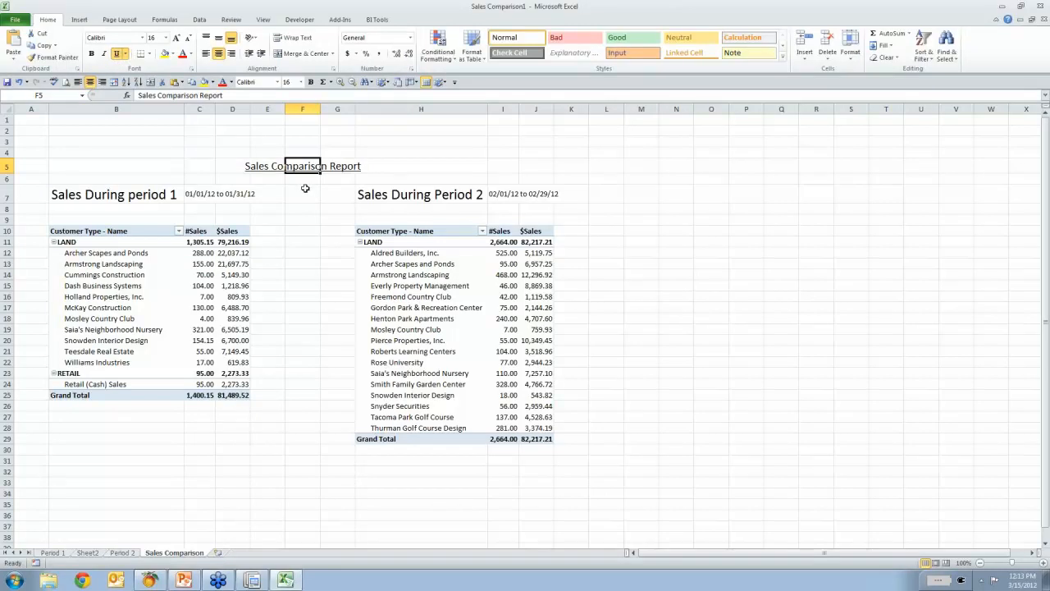
Link cell F3 to the company name in A2 of the Period 1 sheet with the formula ='Period 1'!A2.
{"action": "left_click", "coordinate": [300, 142]}
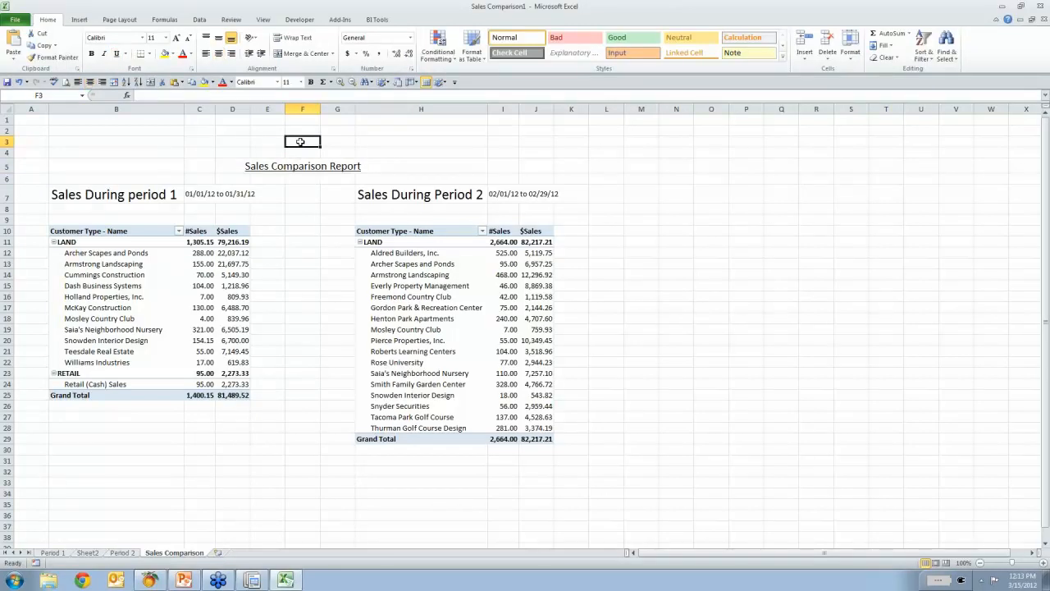
{"action": "type", "text": "="}
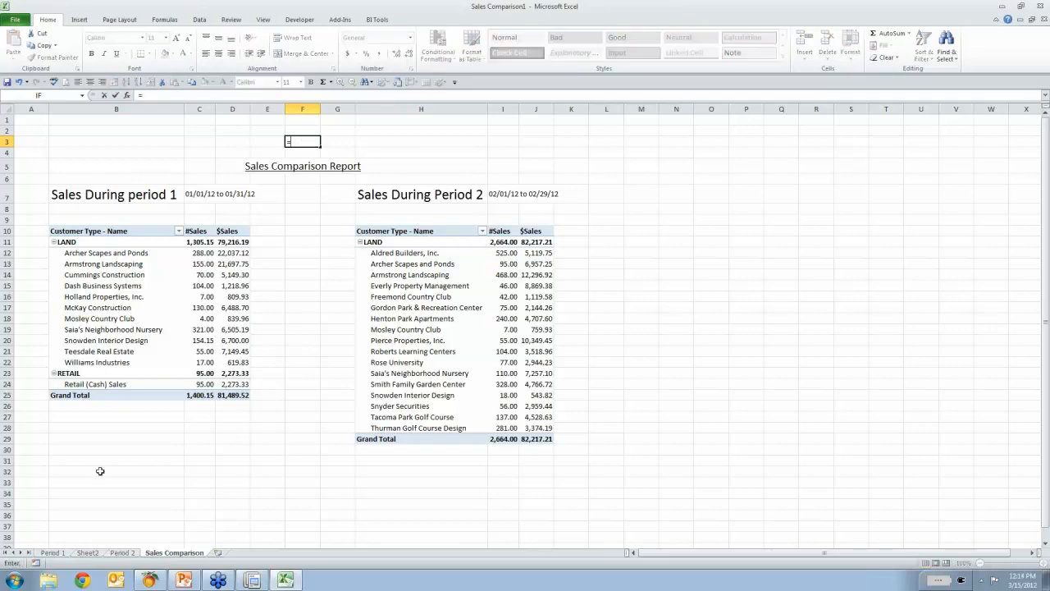
{"action": "left_click", "coordinate": [53, 553]}
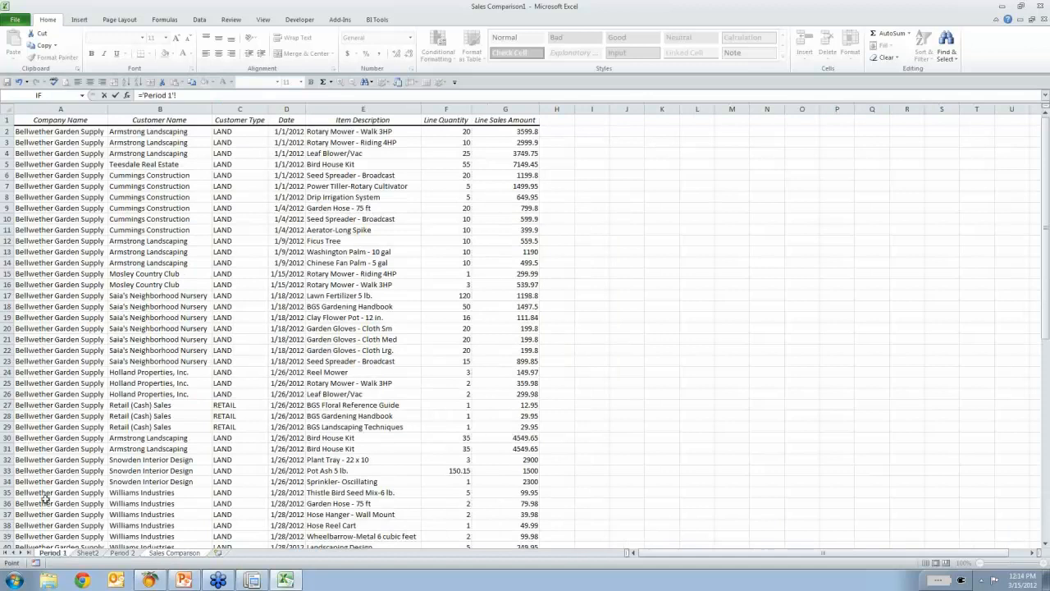
{"action": "left_click", "coordinate": [46, 132]}
{"action": "key", "text": "Return"}
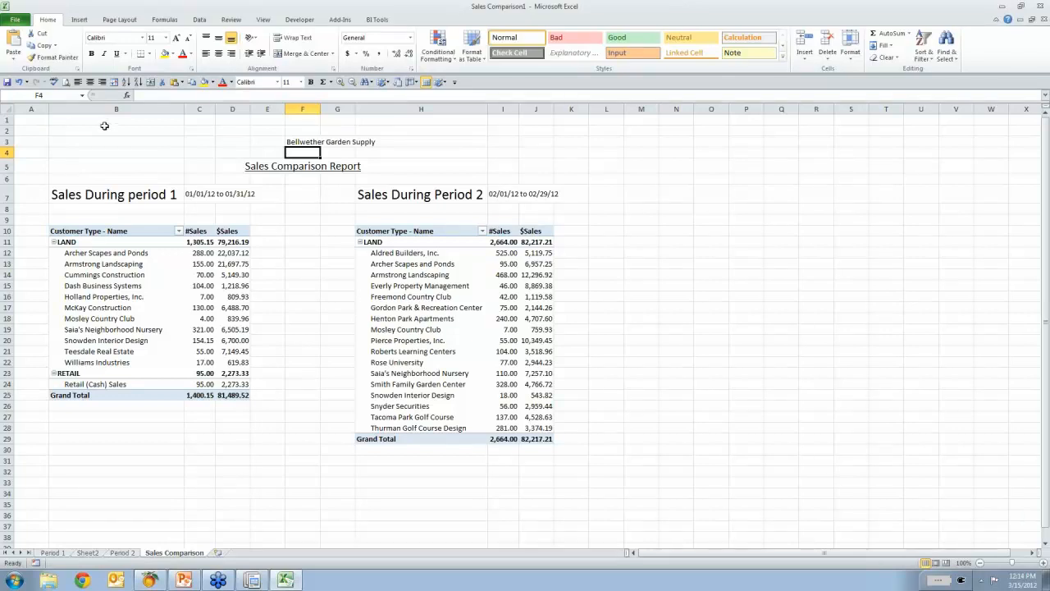
Format the company name in F3 as bold, font size 20 and centred.
{"action": "left_click", "coordinate": [301, 143]}
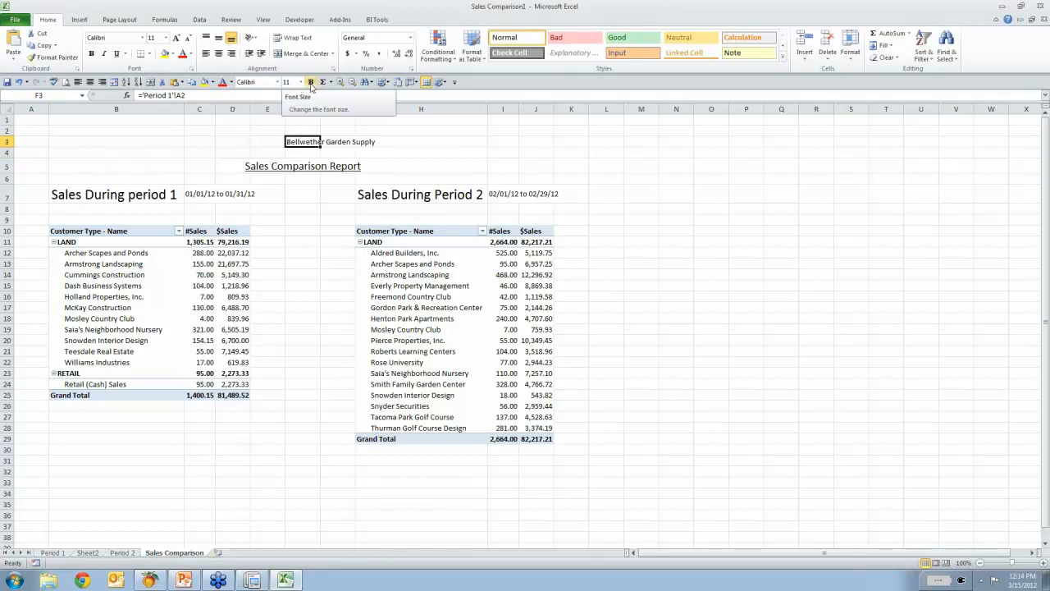
{"action": "left_click", "coordinate": [311, 82]}
{"action": "left_click", "coordinate": [301, 82]}
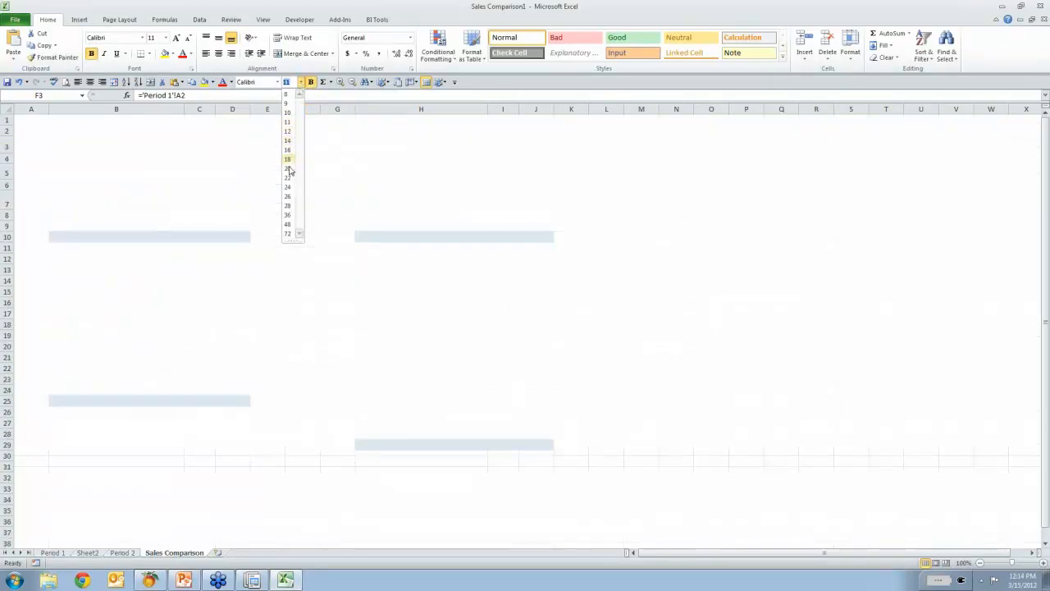
{"action": "left_click", "coordinate": [288, 169]}
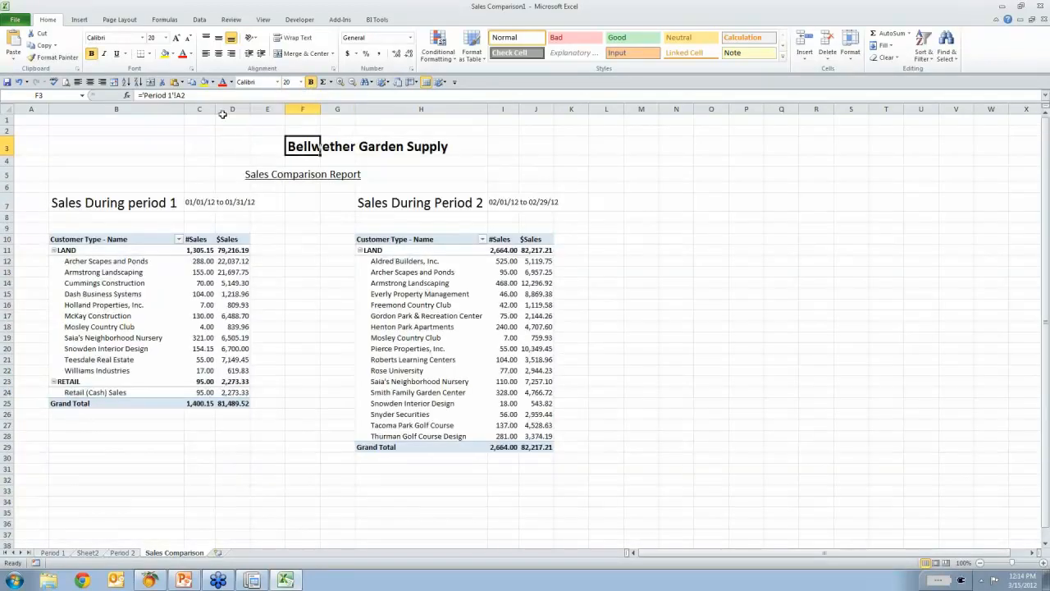
{"action": "left_click", "coordinate": [90, 82]}
{"action": "left_click", "coordinate": [300, 220]}
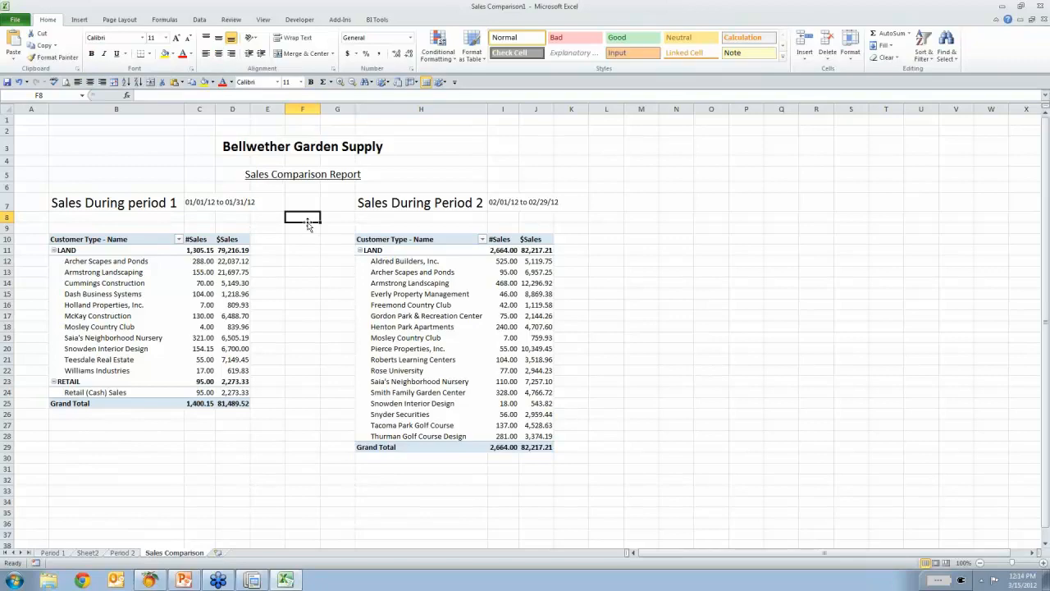
Delete the blank rows above and below the company name and one above the PivotTables, and narrow column A to a slim margin.
{"action": "left_click", "coordinate": [8, 119]}
{"action": "right_click", "coordinate": [8, 120]}
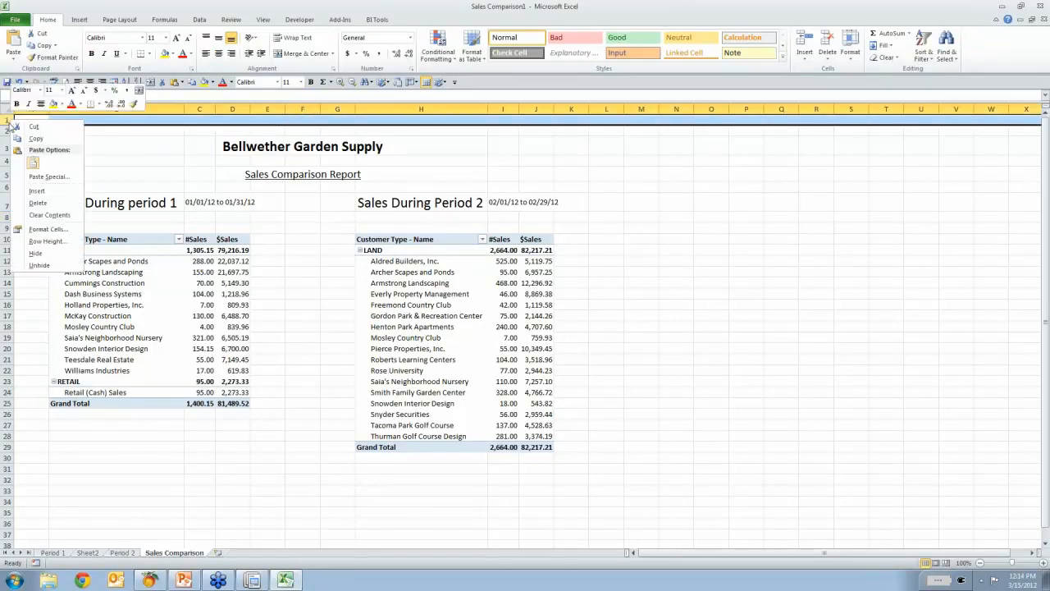
{"action": "left_click", "coordinate": [37, 202]}
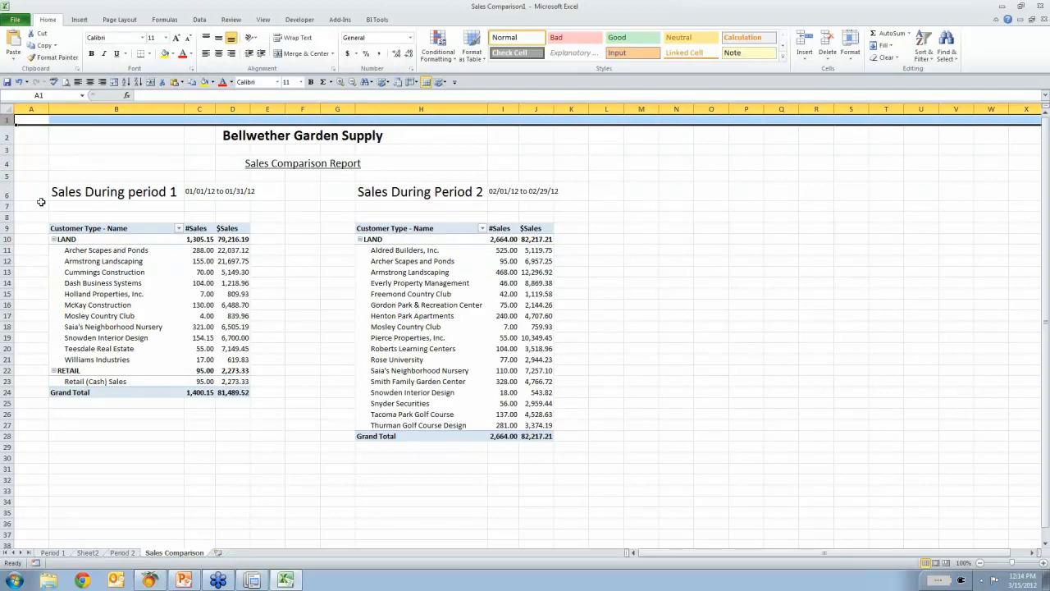
{"action": "right_click", "coordinate": [8, 150]}
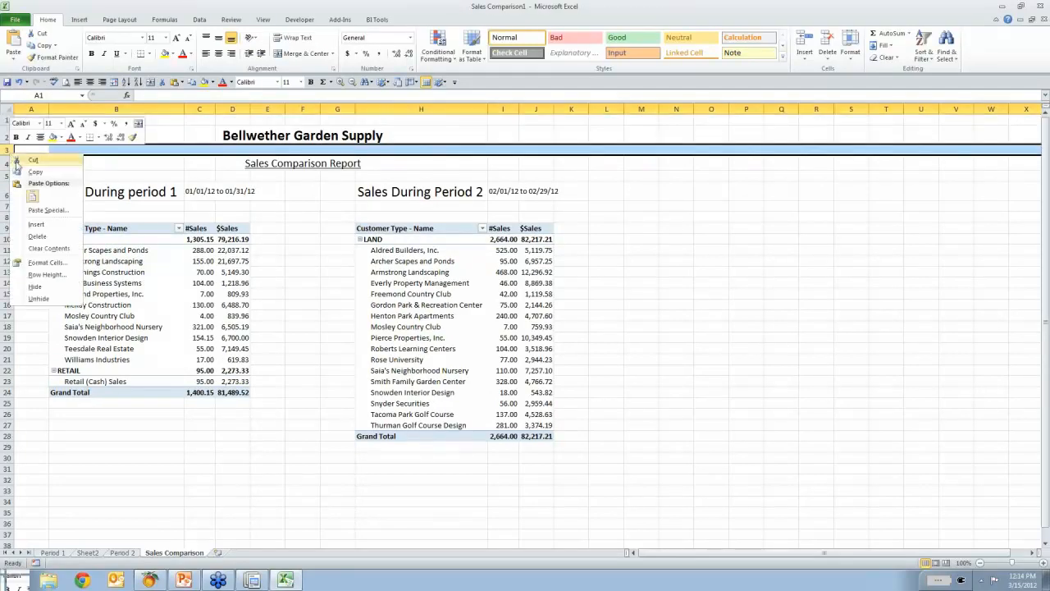
{"action": "left_click", "coordinate": [37, 235]}
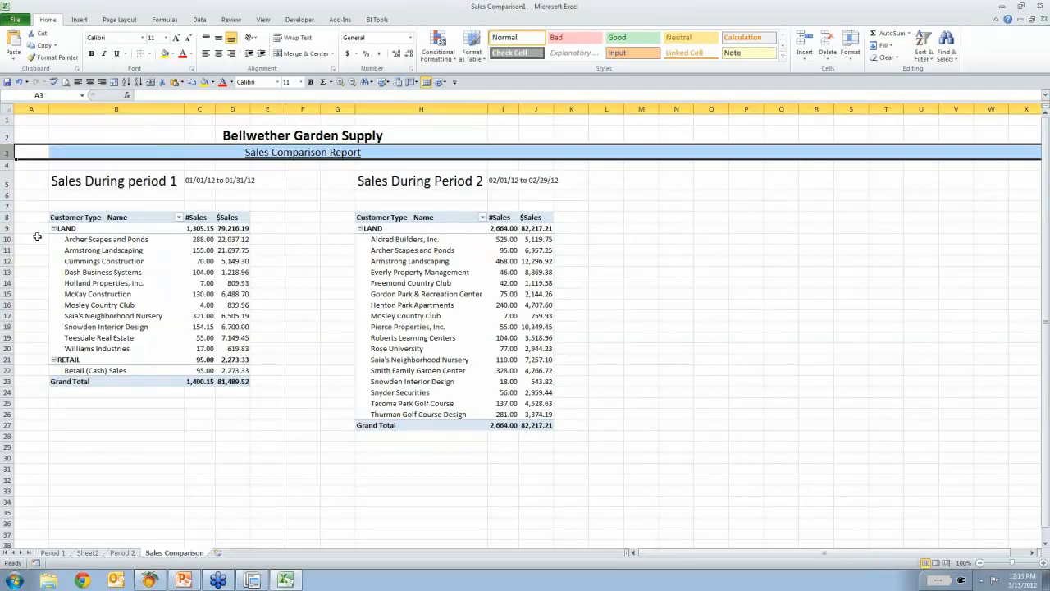
{"action": "right_click", "coordinate": [7, 206]}
{"action": "left_click", "coordinate": [33, 289]}
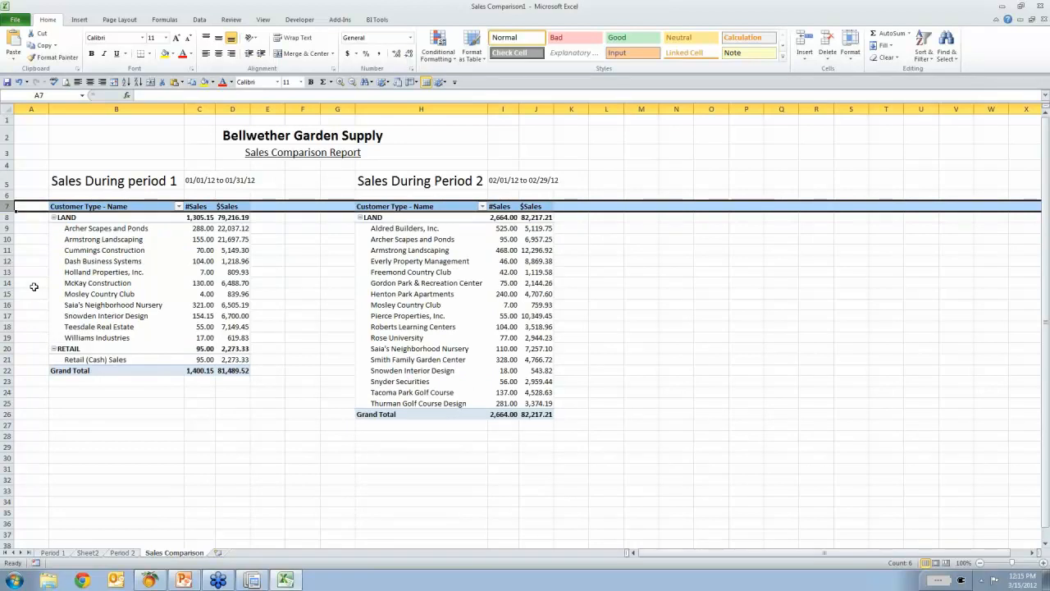
{"action": "left_click_drag", "start_coordinate": [48, 108], "coordinate": [18, 108]}
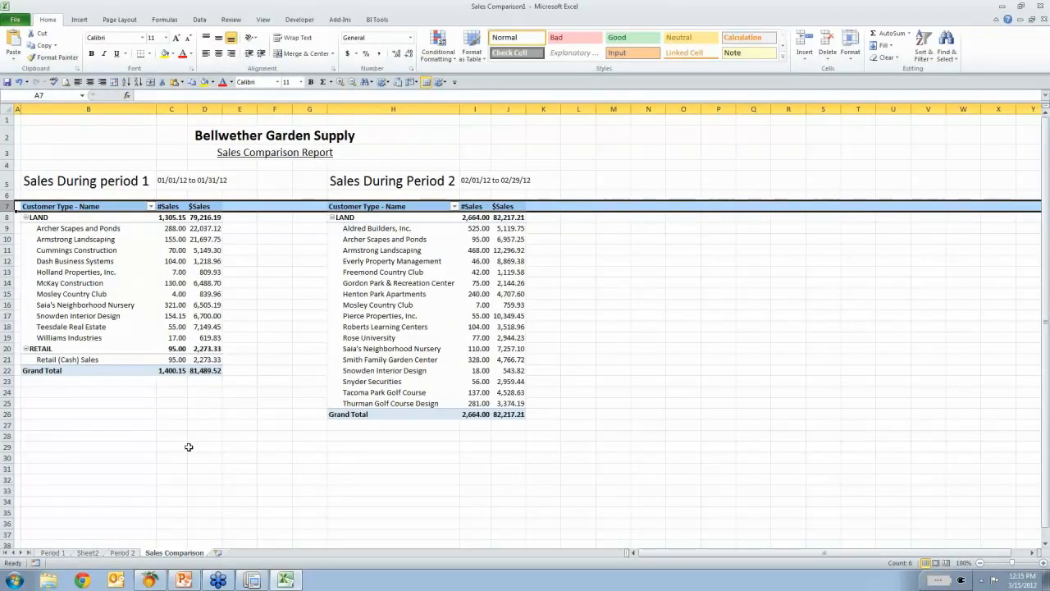
Apply the red Medium PivotTable style with a dark header row to the Period 1 PivotTable.
{"action": "left_click", "coordinate": [93, 273]}
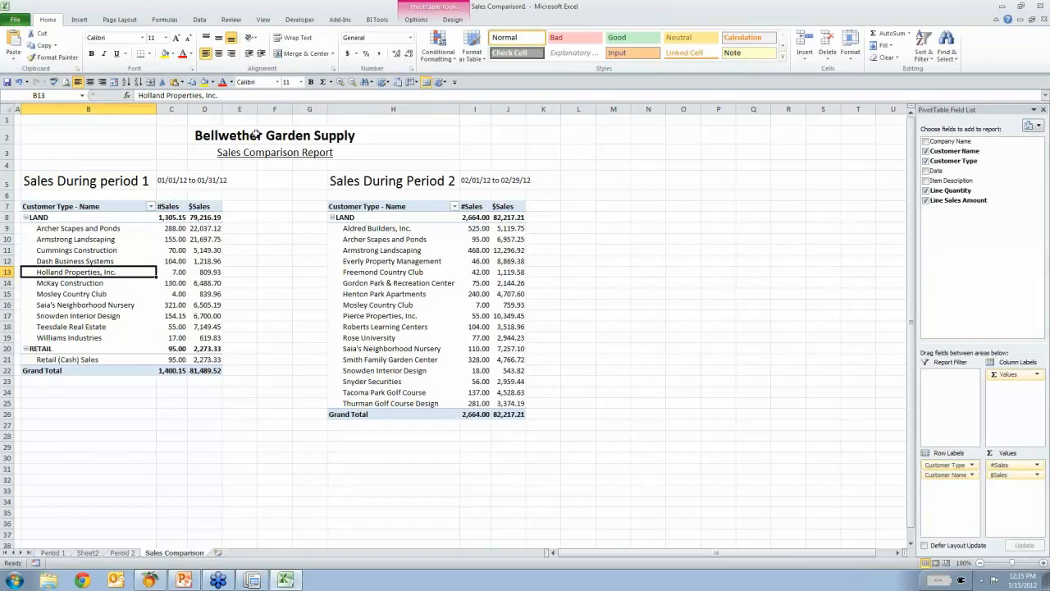
{"action": "left_click", "coordinate": [453, 19]}
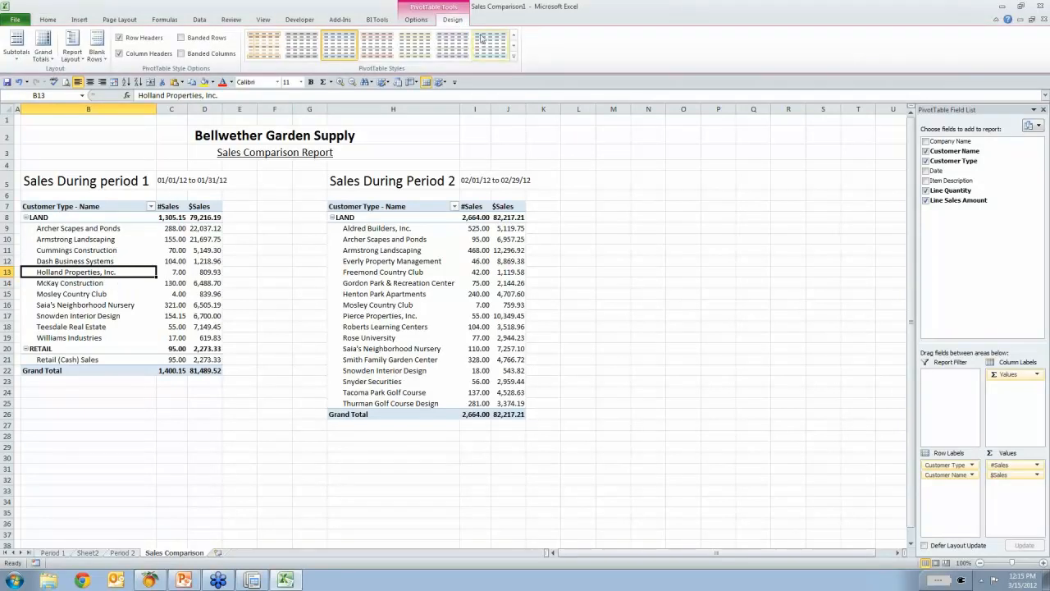
{"action": "left_click", "coordinate": [515, 60]}
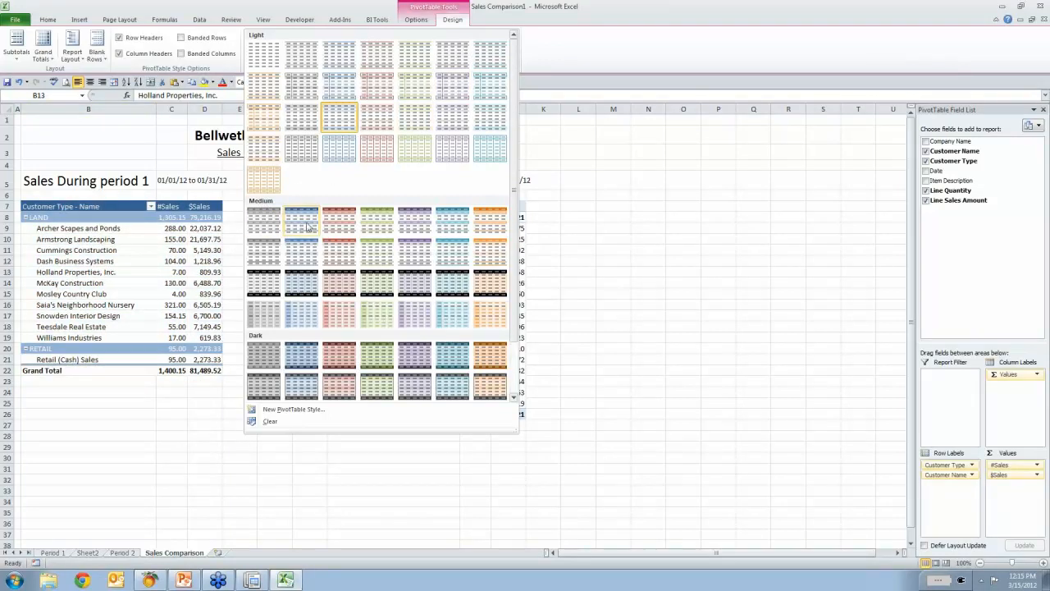
{"action": "left_click", "coordinate": [332, 222]}
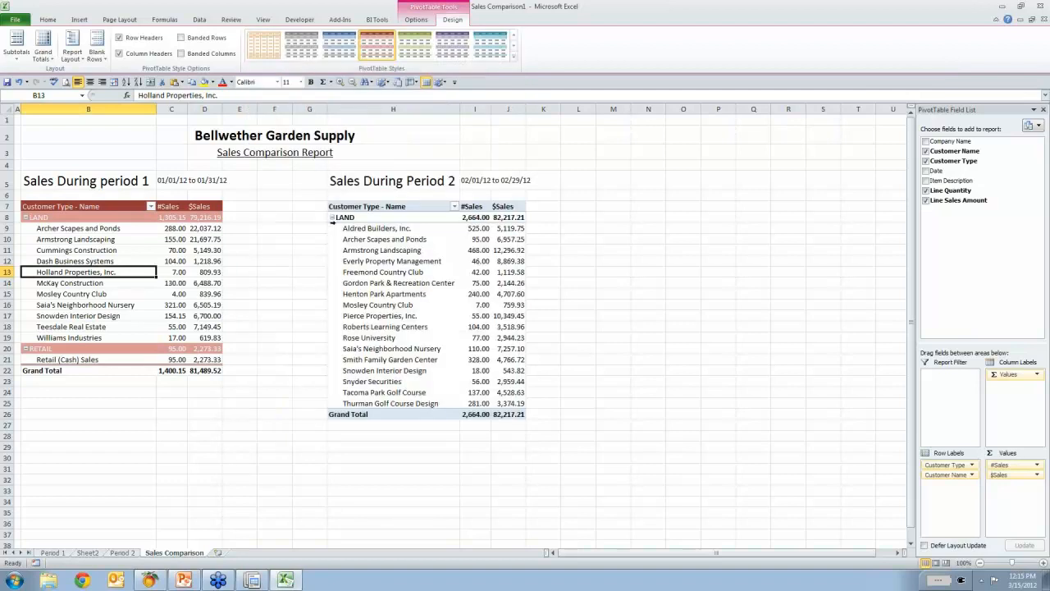
Apply the matching aqua Medium PivotTable style to the Period 2 PivotTable.
{"action": "left_click", "coordinate": [398, 284]}
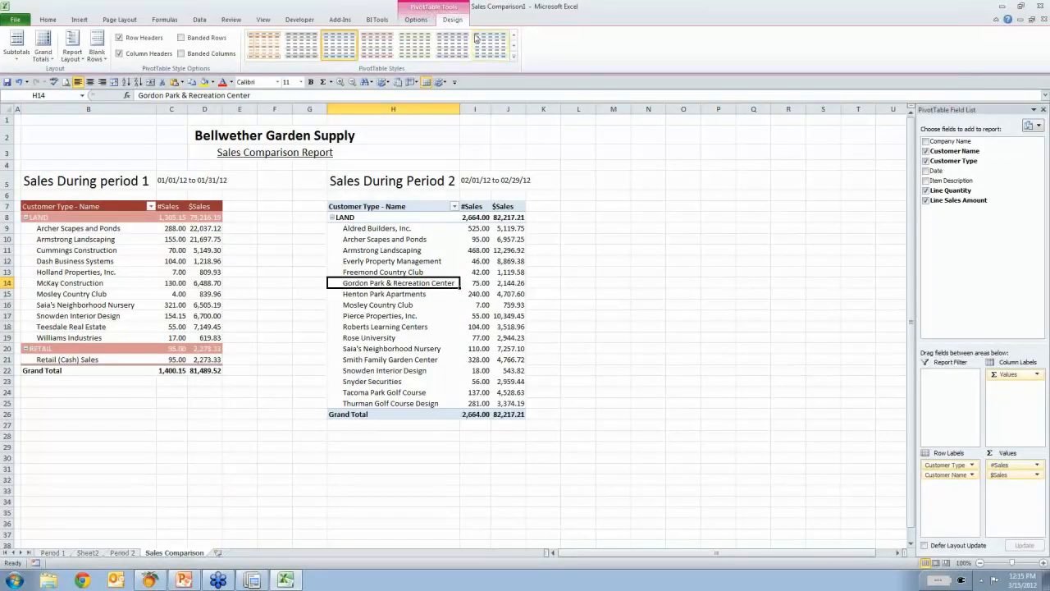
{"action": "left_click", "coordinate": [513, 58]}
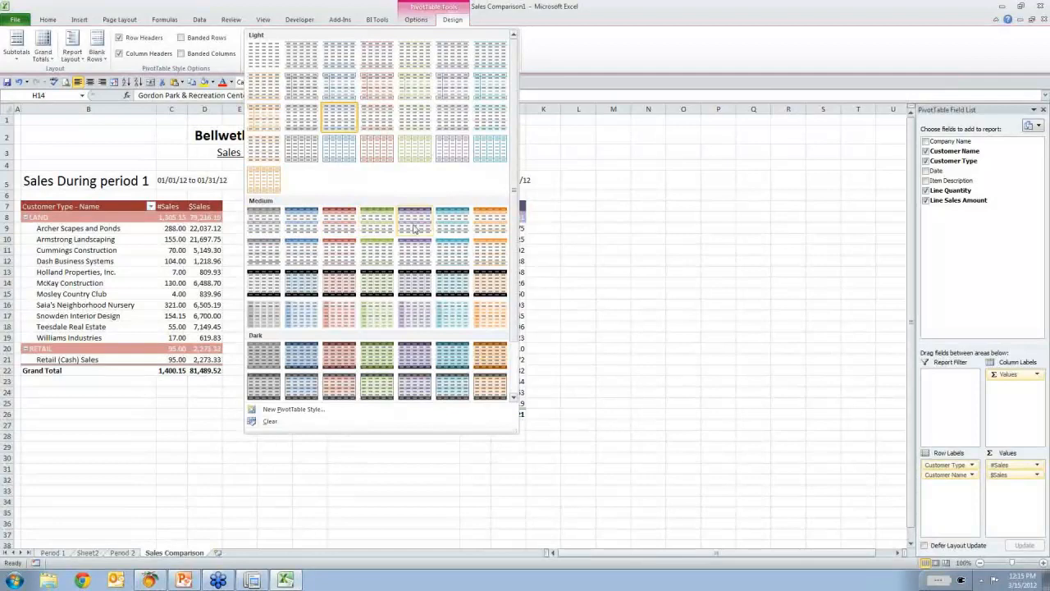
{"action": "left_click", "coordinate": [447, 220]}
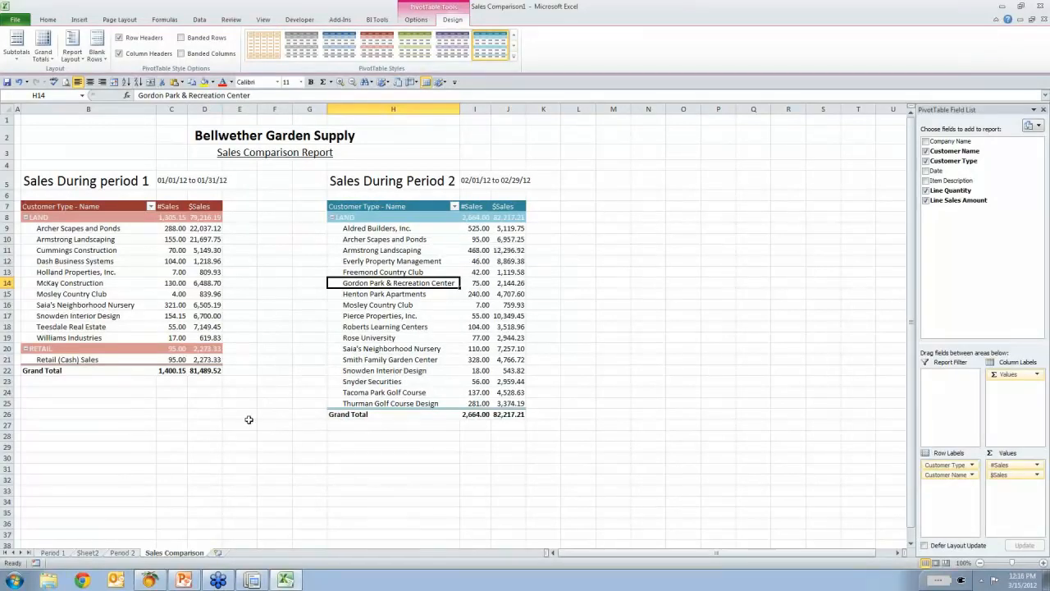
Set the tab color of the Sales Comparison sheet to the standard blue.
{"action": "right_click", "coordinate": [174, 556]}
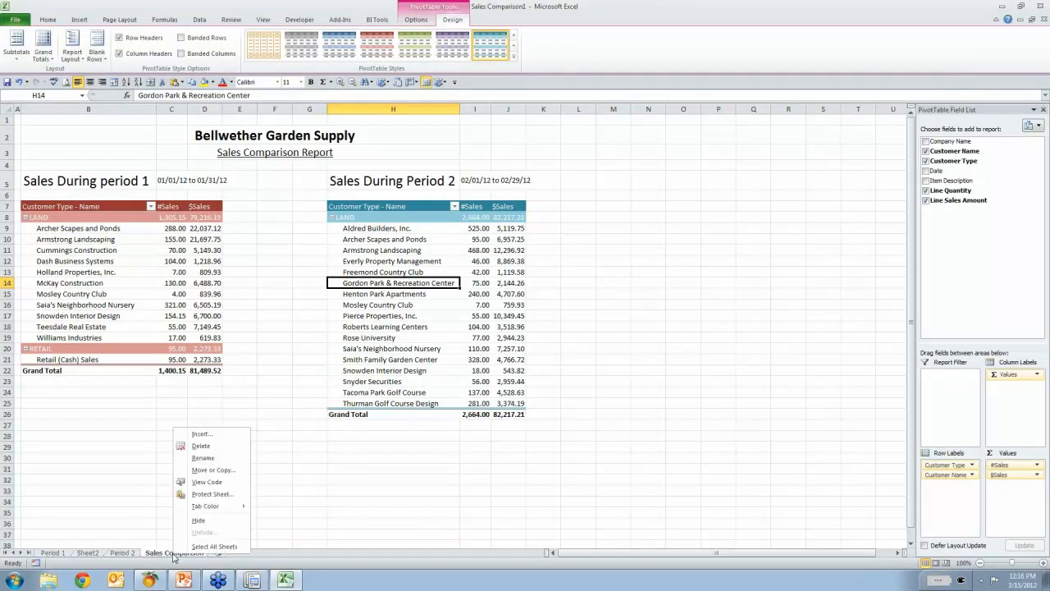
{"action": "mouse_move", "coordinate": [209, 509]}
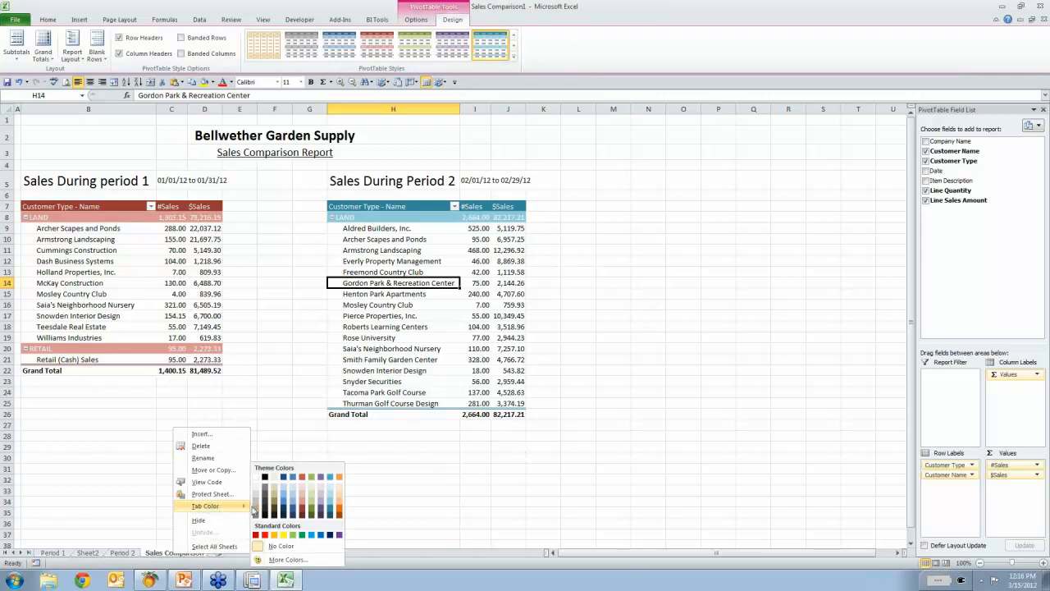
{"action": "left_click", "coordinate": [321, 534]}
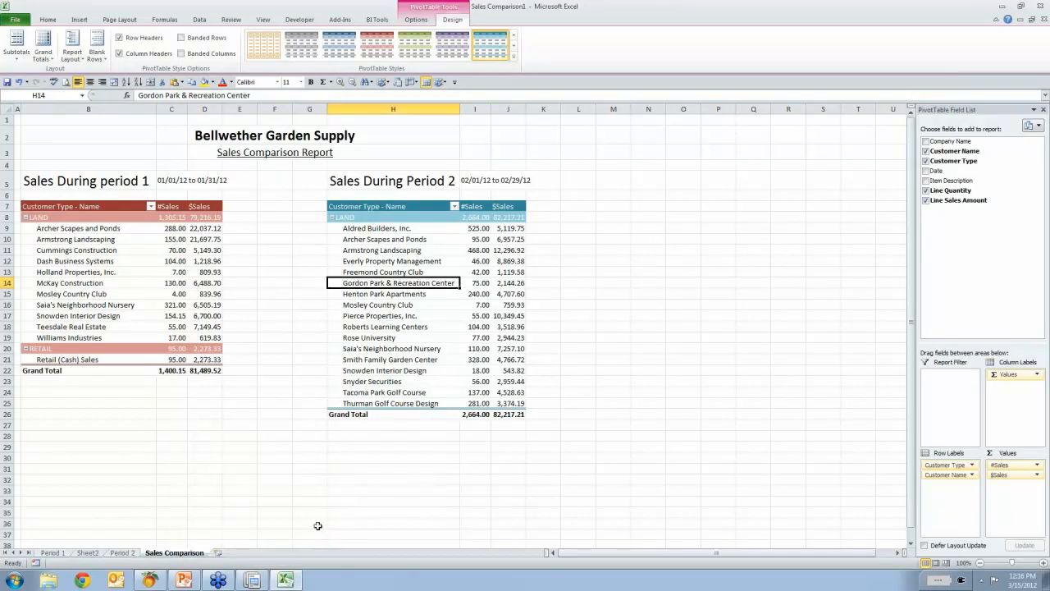
{"action": "left_click", "coordinate": [314, 519]}
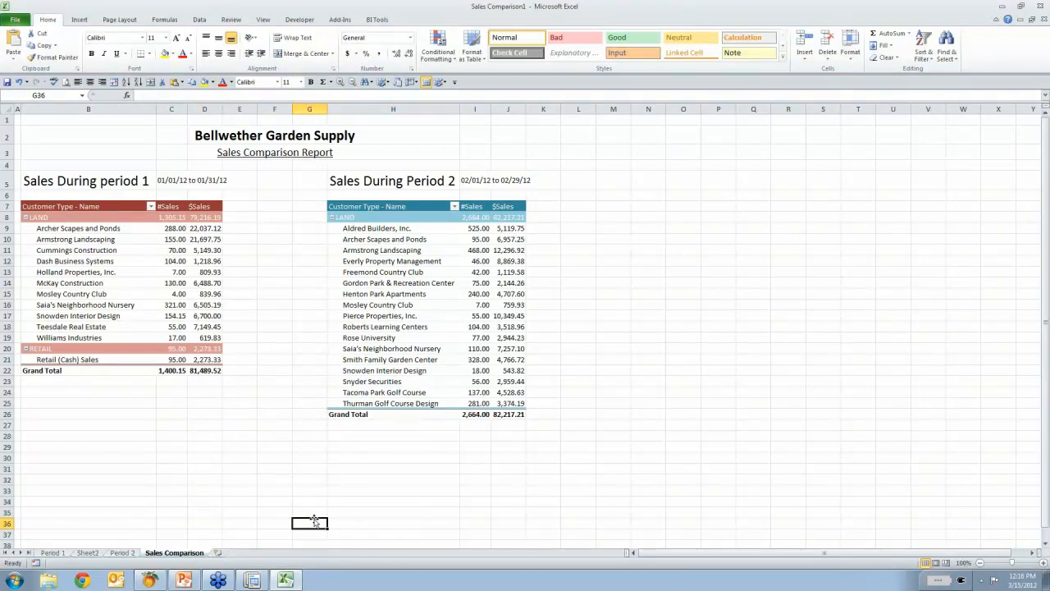
Right-align the #Sales and $Sales column headings in row 7 of both PivotTables.
{"action": "left_click", "coordinate": [170, 206]}
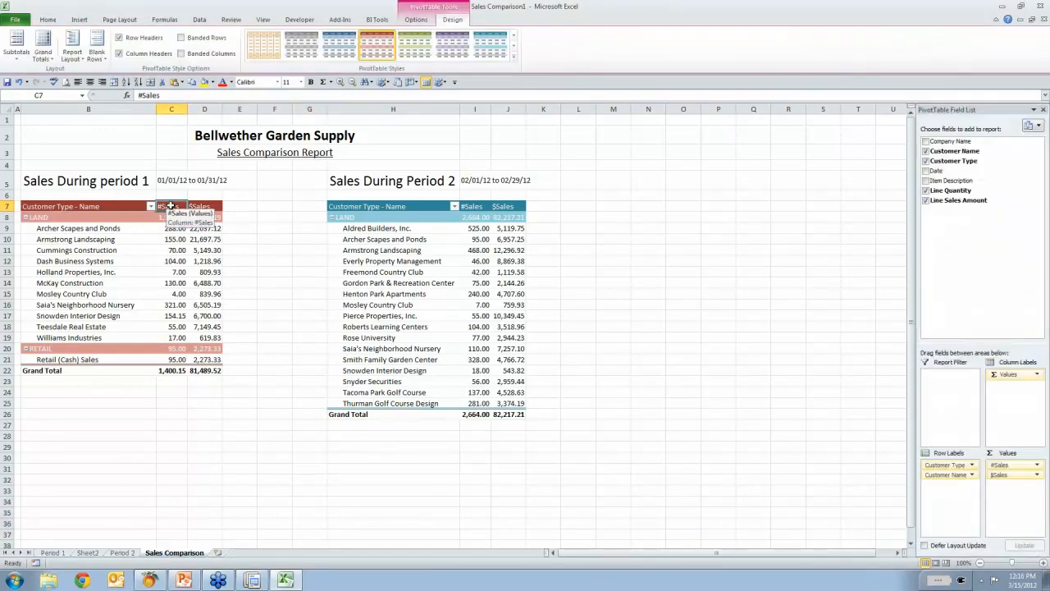
{"action": "left_click", "coordinate": [201, 206], "text": "ctrl"}
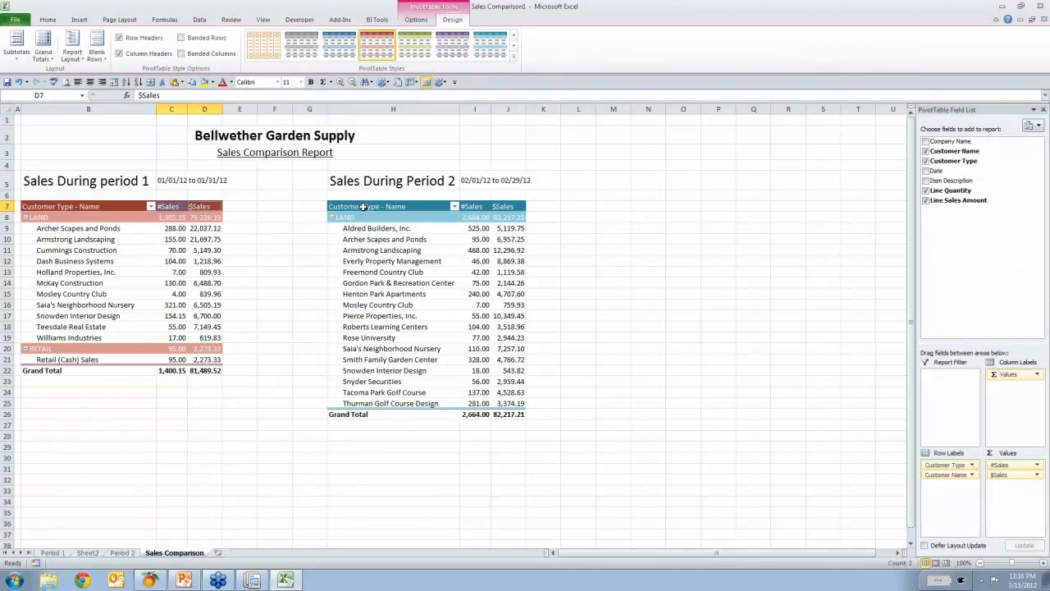
{"action": "left_click", "coordinate": [481, 206], "text": "ctrl"}
{"action": "left_click", "coordinate": [506, 206], "text": "ctrl"}
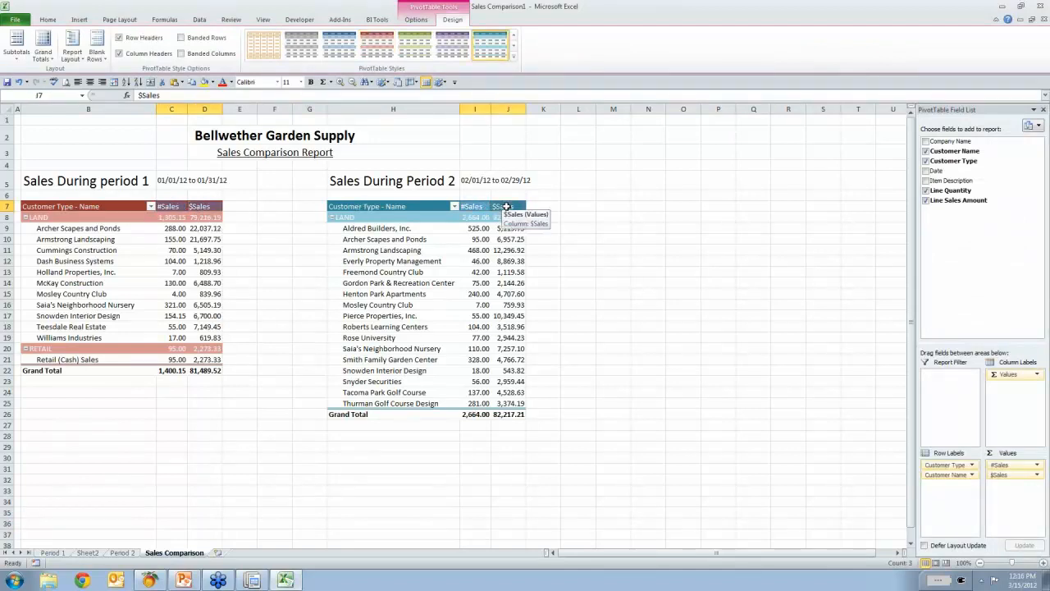
{"action": "left_click", "coordinate": [47, 20]}
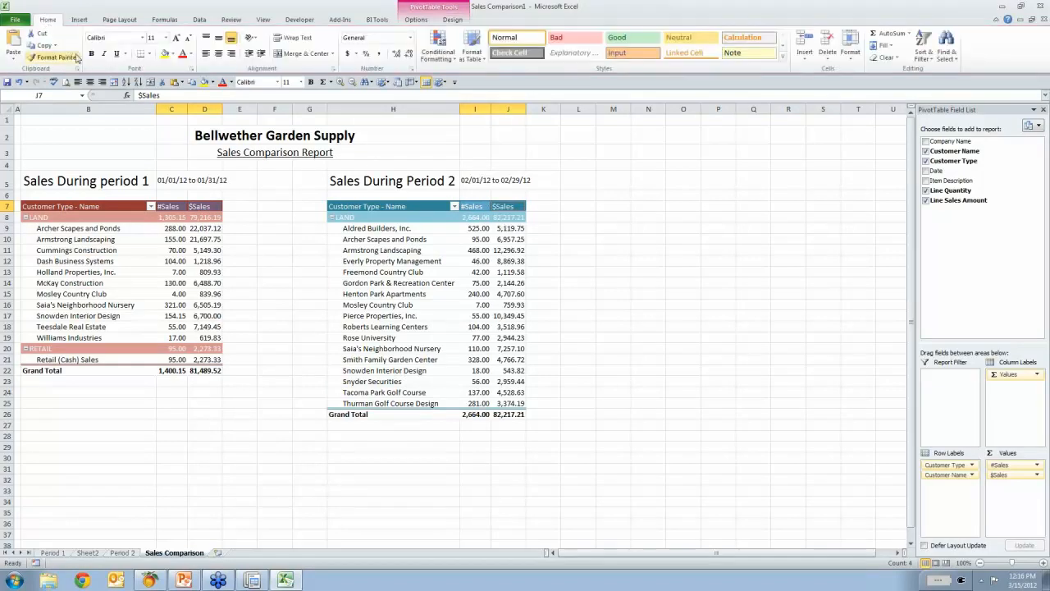
{"action": "left_click", "coordinate": [102, 82]}
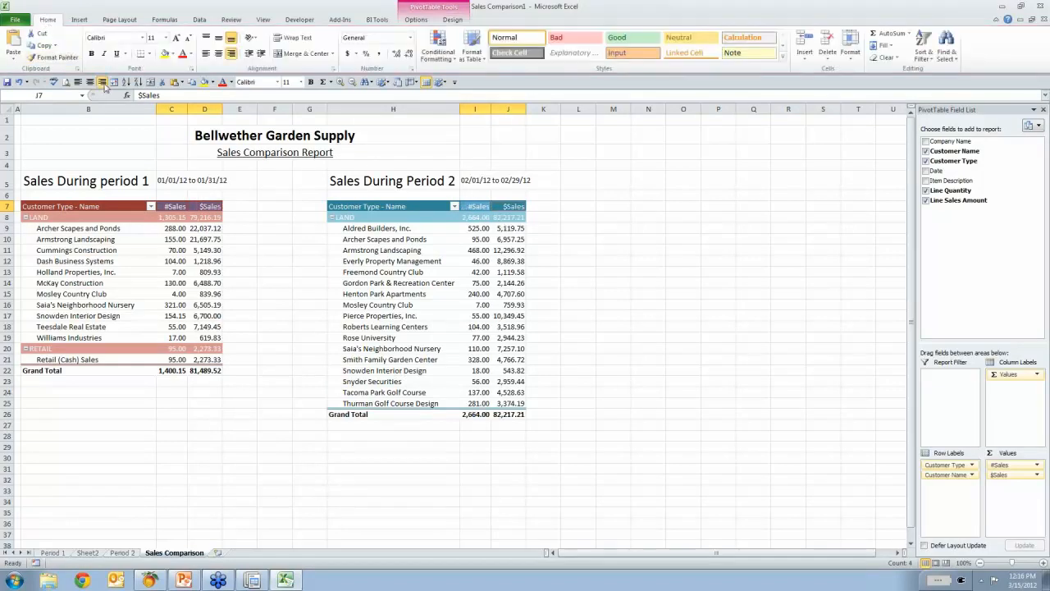
{"action": "left_click", "coordinate": [264, 211]}
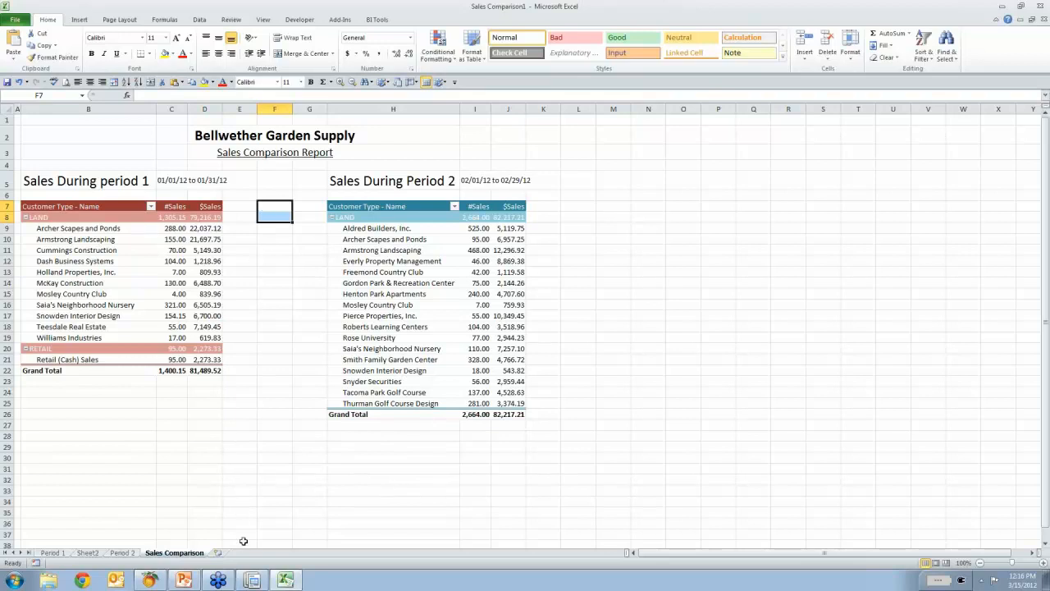
Switch to Peachtree Business Intelligence and start creating and linking a template for the Sales Comparison report from the workbook Sales Comparison1.
{"action": "left_click", "coordinate": [252, 580]}
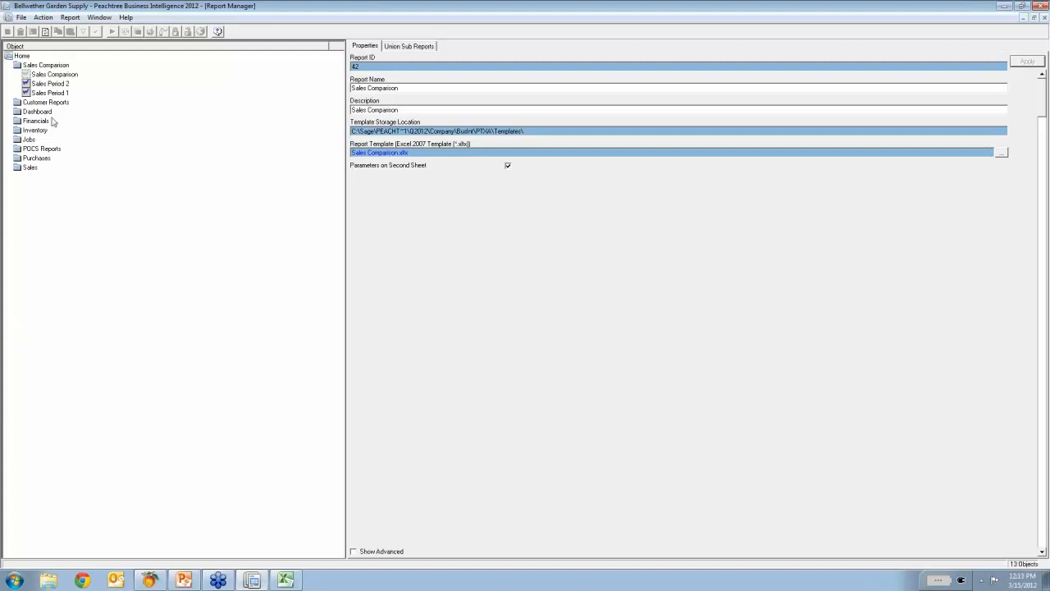
{"action": "left_click", "coordinate": [53, 75]}
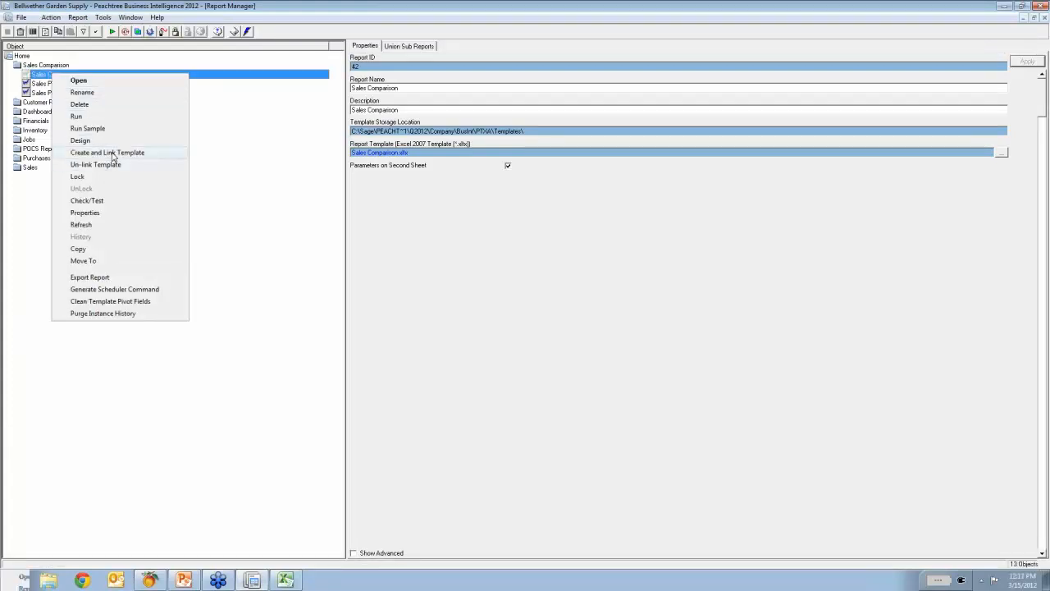
{"action": "left_click", "coordinate": [113, 154]}
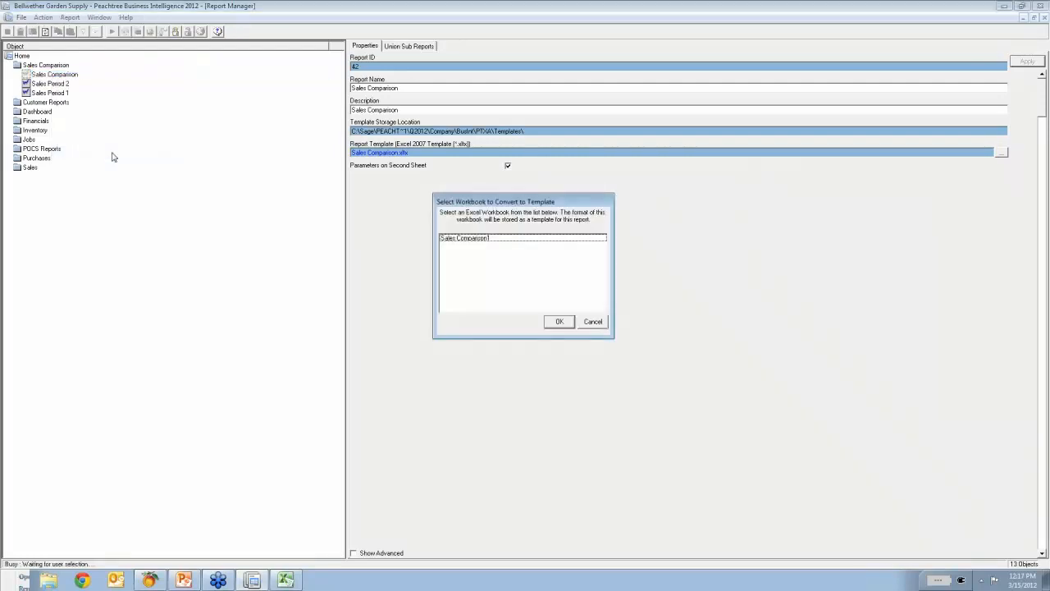
{"action": "left_click", "coordinate": [464, 239]}
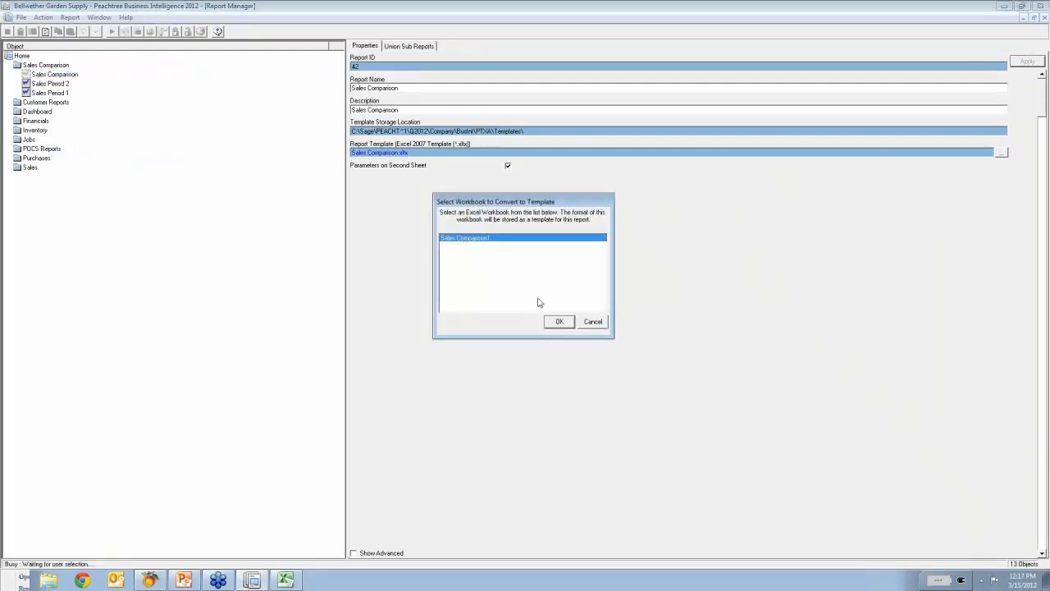
{"action": "left_click", "coordinate": [560, 323]}
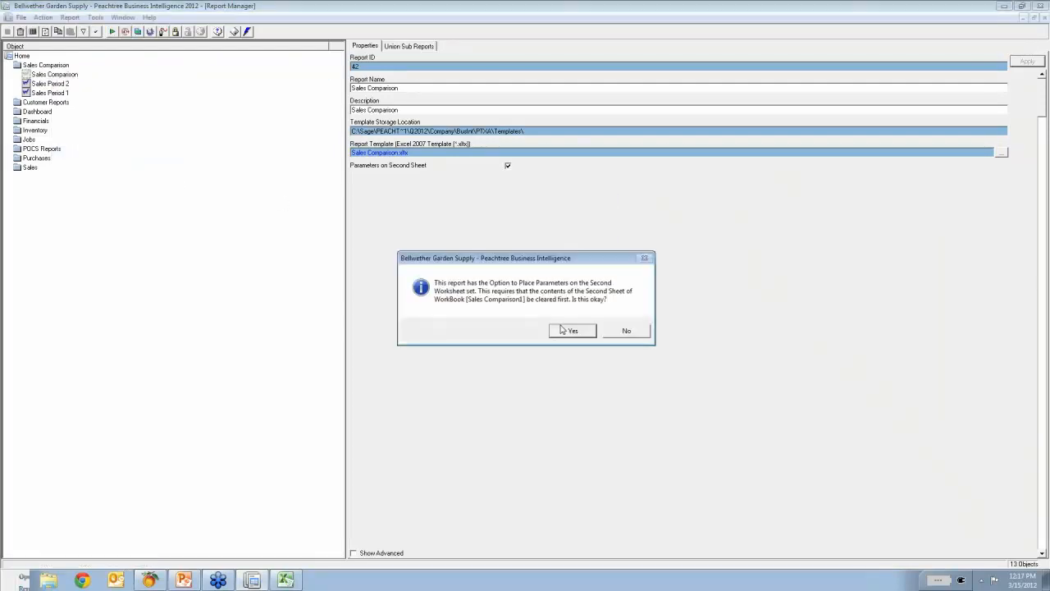
Save the template as Sales Comparison.xltx over the existing file, allowing the second sheet to be cleared and the PivotTables' saved data switched off.
{"action": "left_click", "coordinate": [565, 332]}
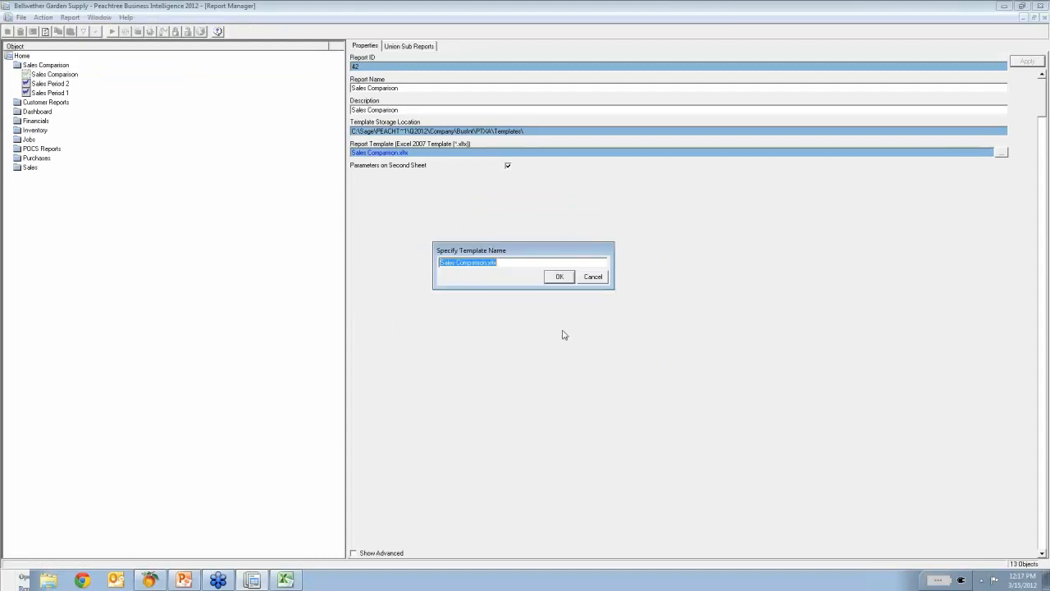
{"action": "left_click", "coordinate": [559, 276]}
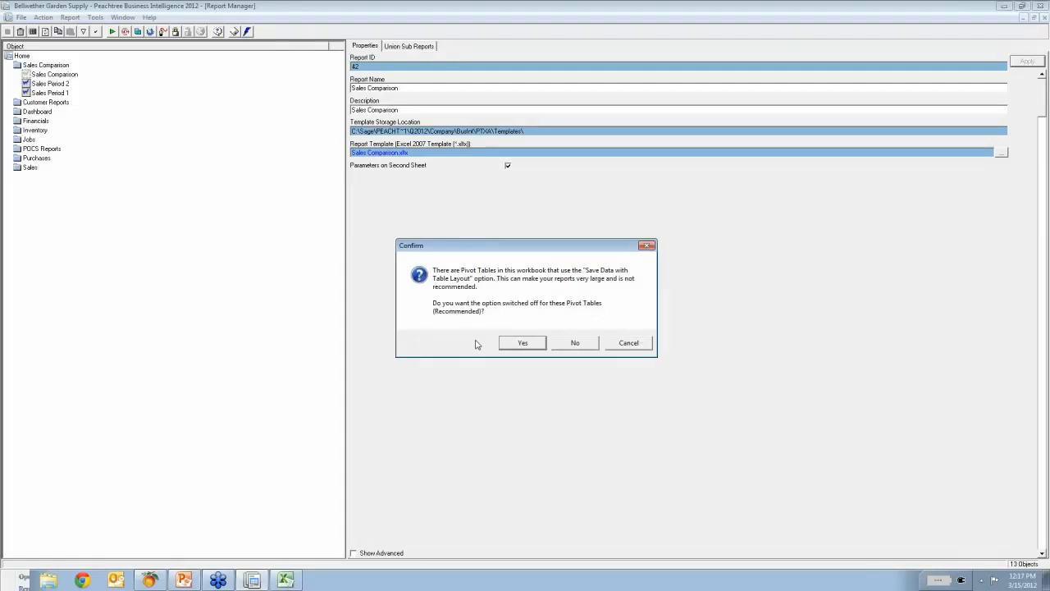
{"action": "left_click", "coordinate": [511, 342]}
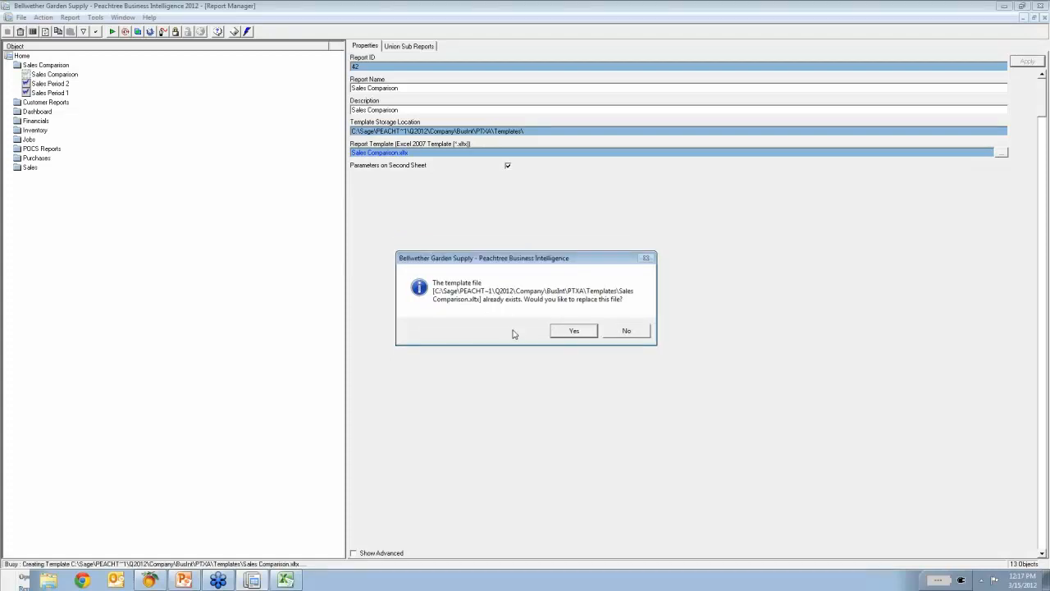
{"action": "left_click", "coordinate": [576, 336]}
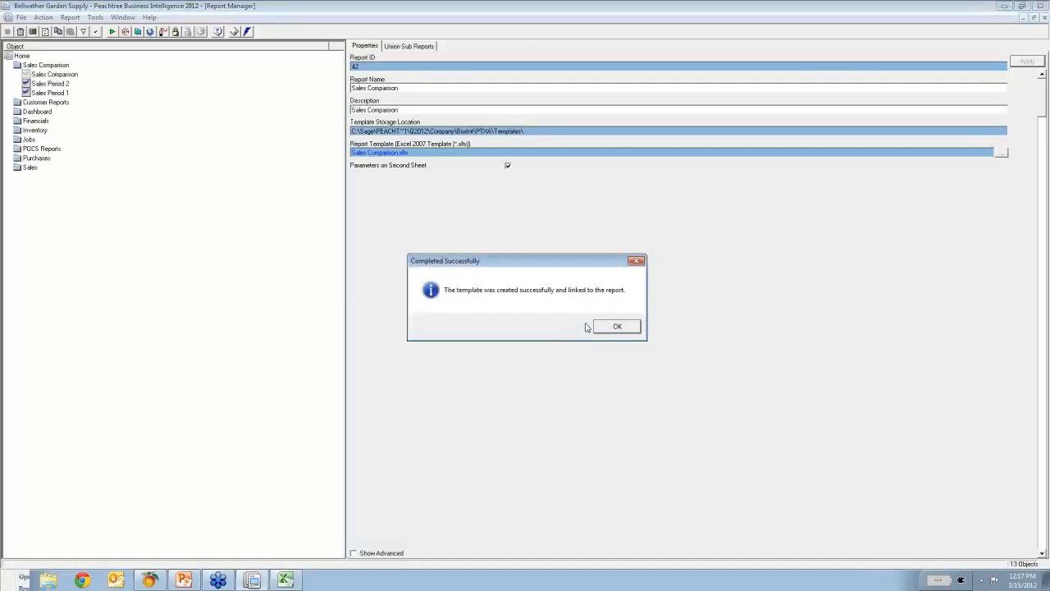
{"action": "left_click", "coordinate": [615, 327]}
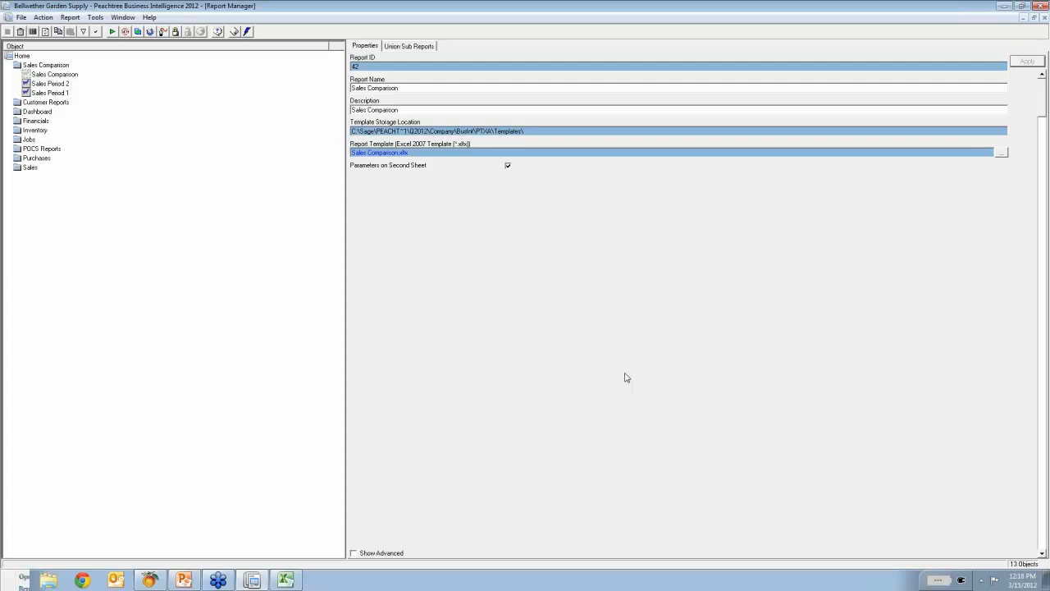
Switch to the PowerPoint slide show and advance past the container contents slide to the Contact Info slide.
{"action": "left_click", "coordinate": [188, 580]}
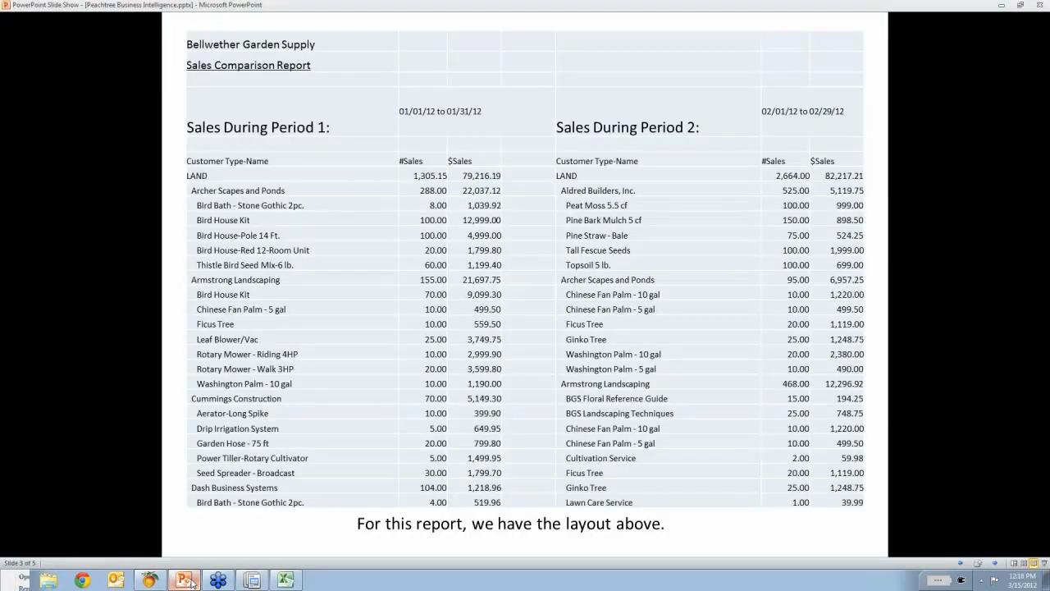
{"action": "left_click", "coordinate": [435, 295]}
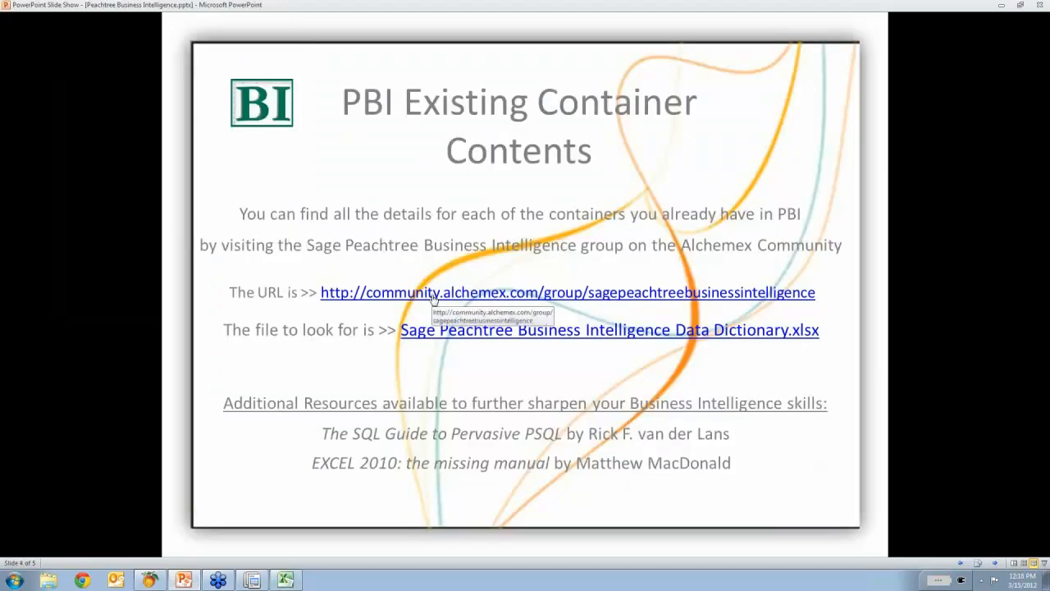
{"action": "left_click", "coordinate": [433, 299]}
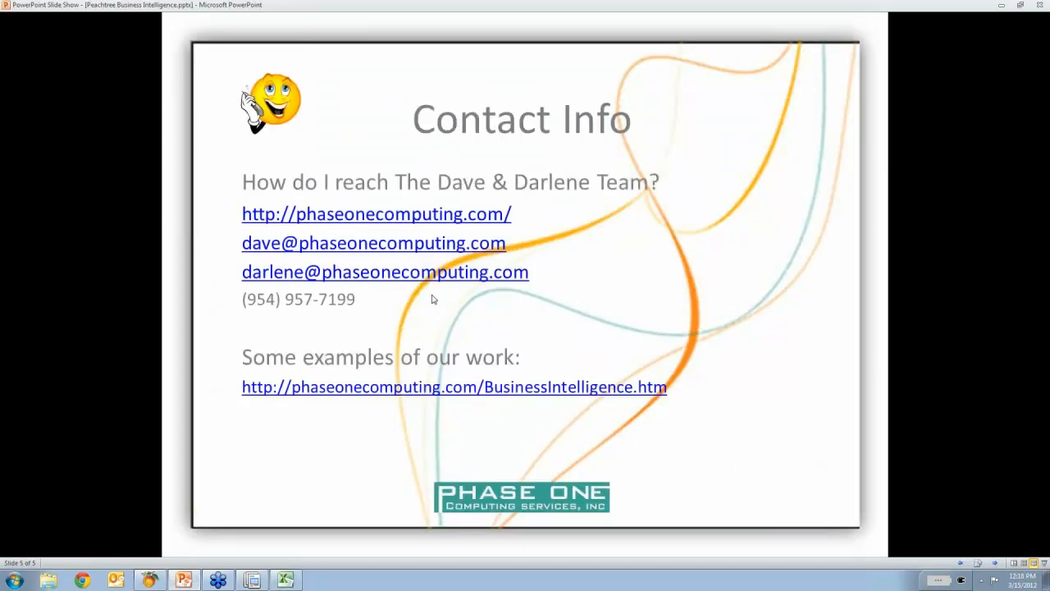